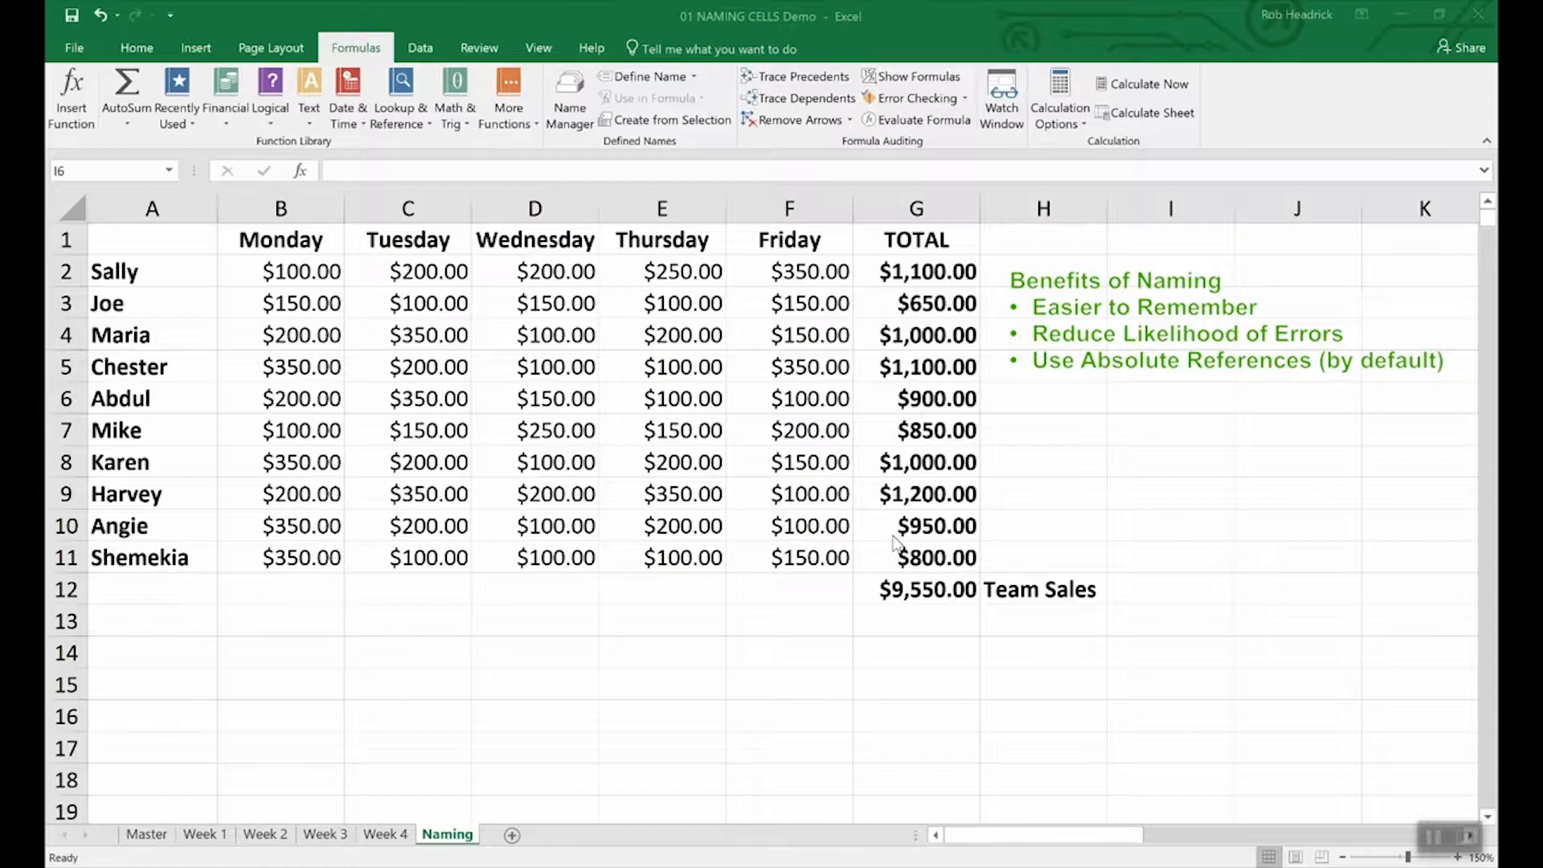
Step: Define the name Team_Sales for cell G12, the =SUM(G2:G11) total of $9,550.00
left_click(929, 592)
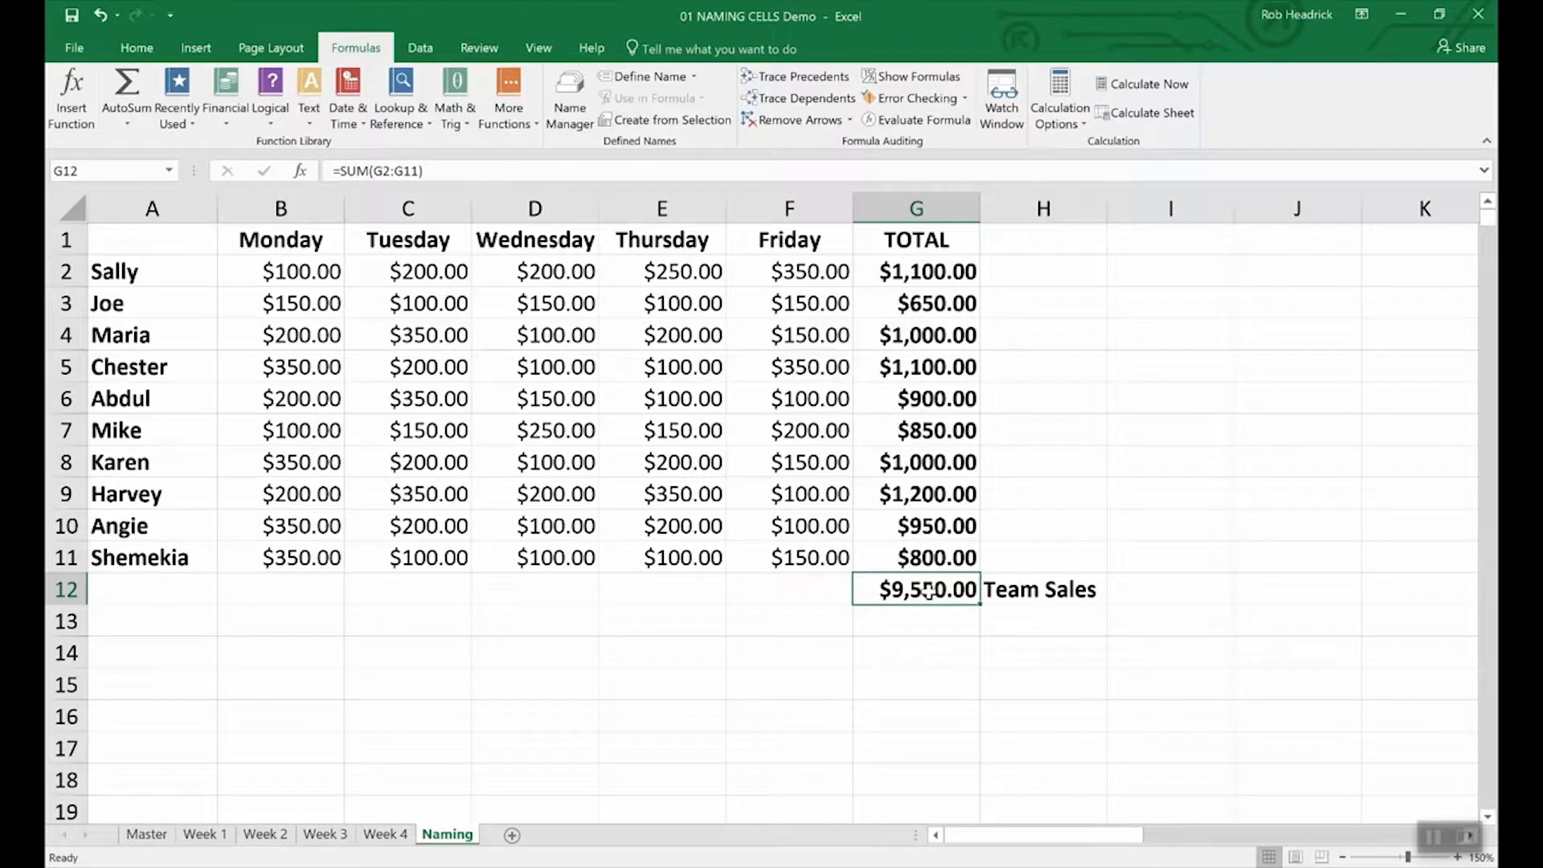
right_click(929, 593)
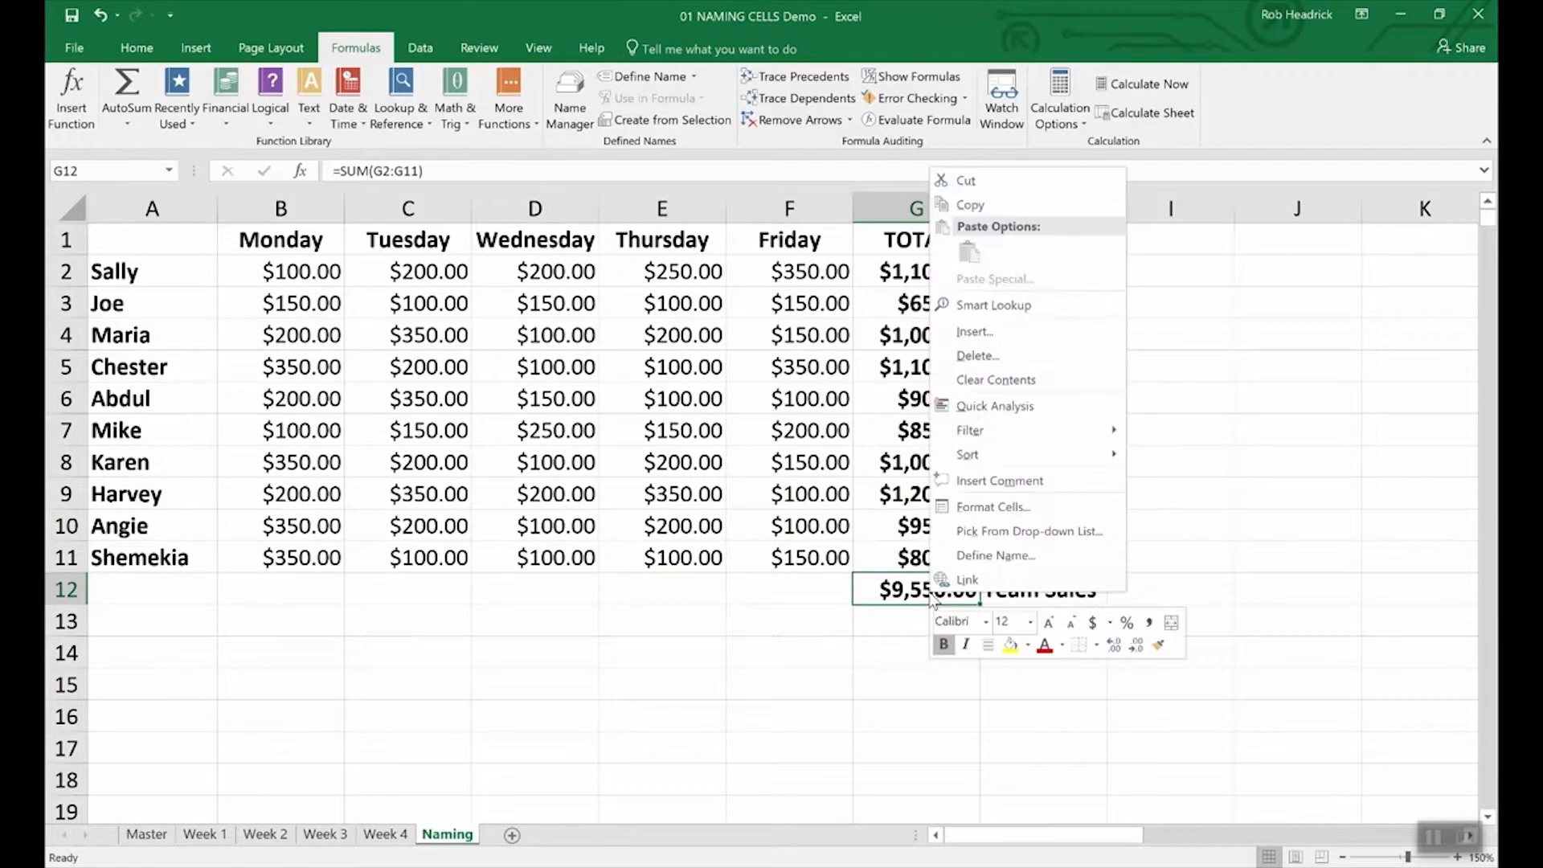
left_click(969, 557)
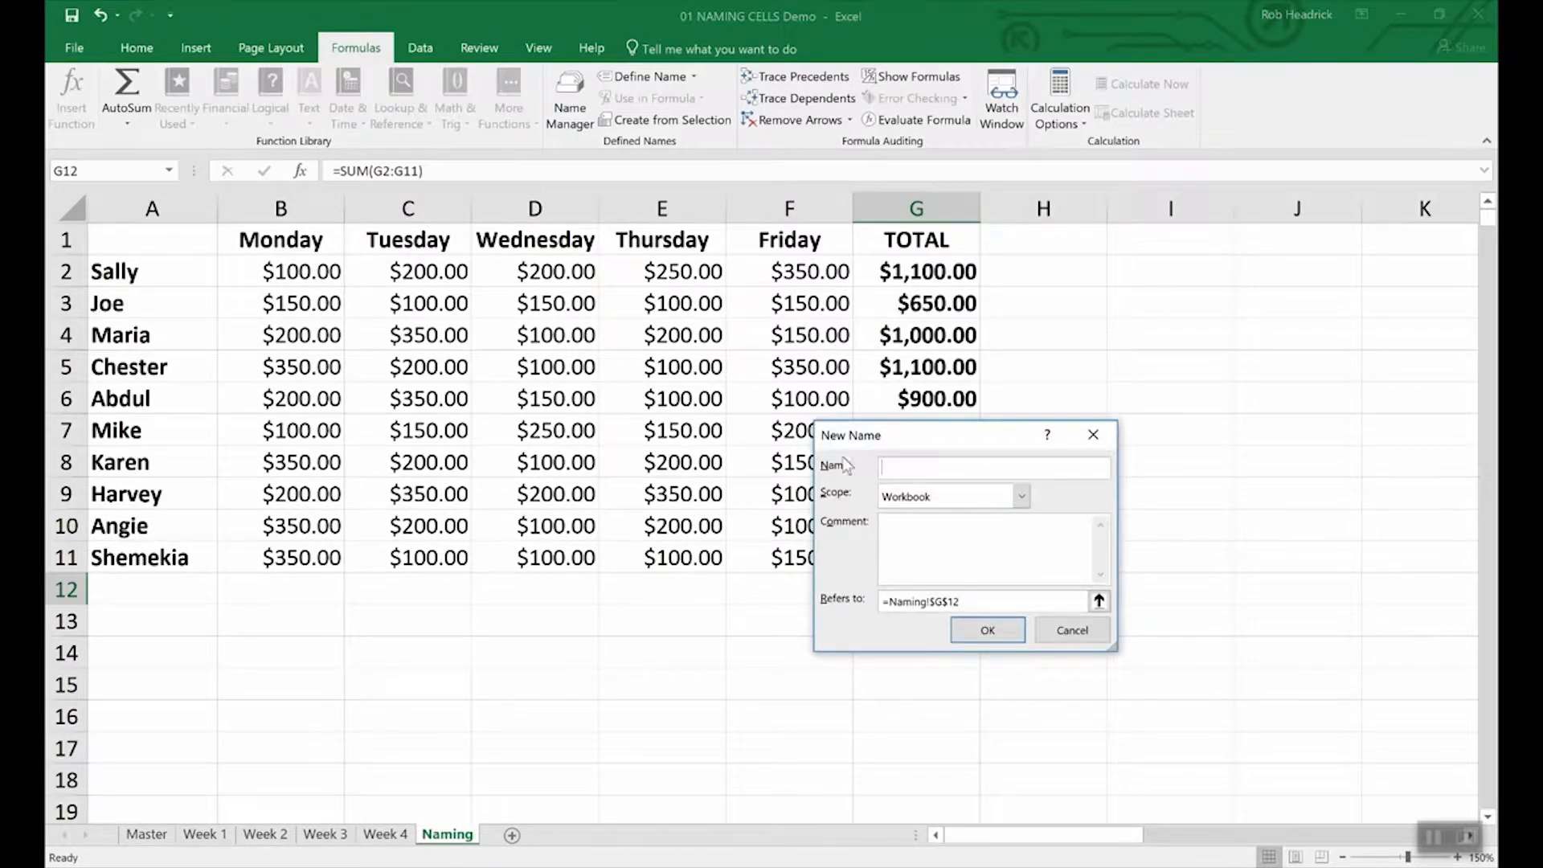
type("Team_Sales")
left_click(1016, 639)
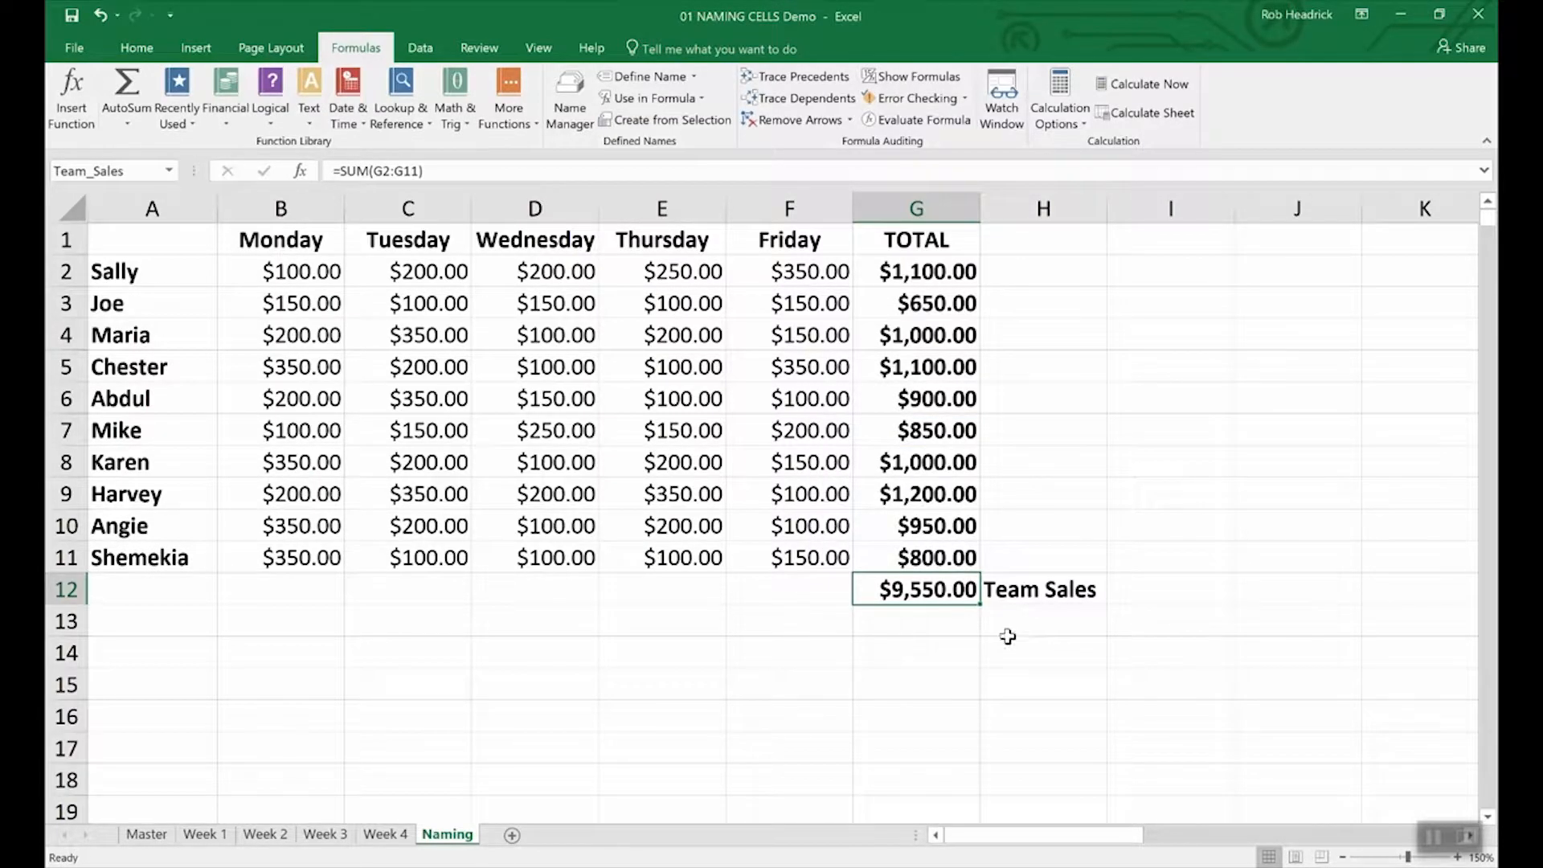
left_click(135, 173)
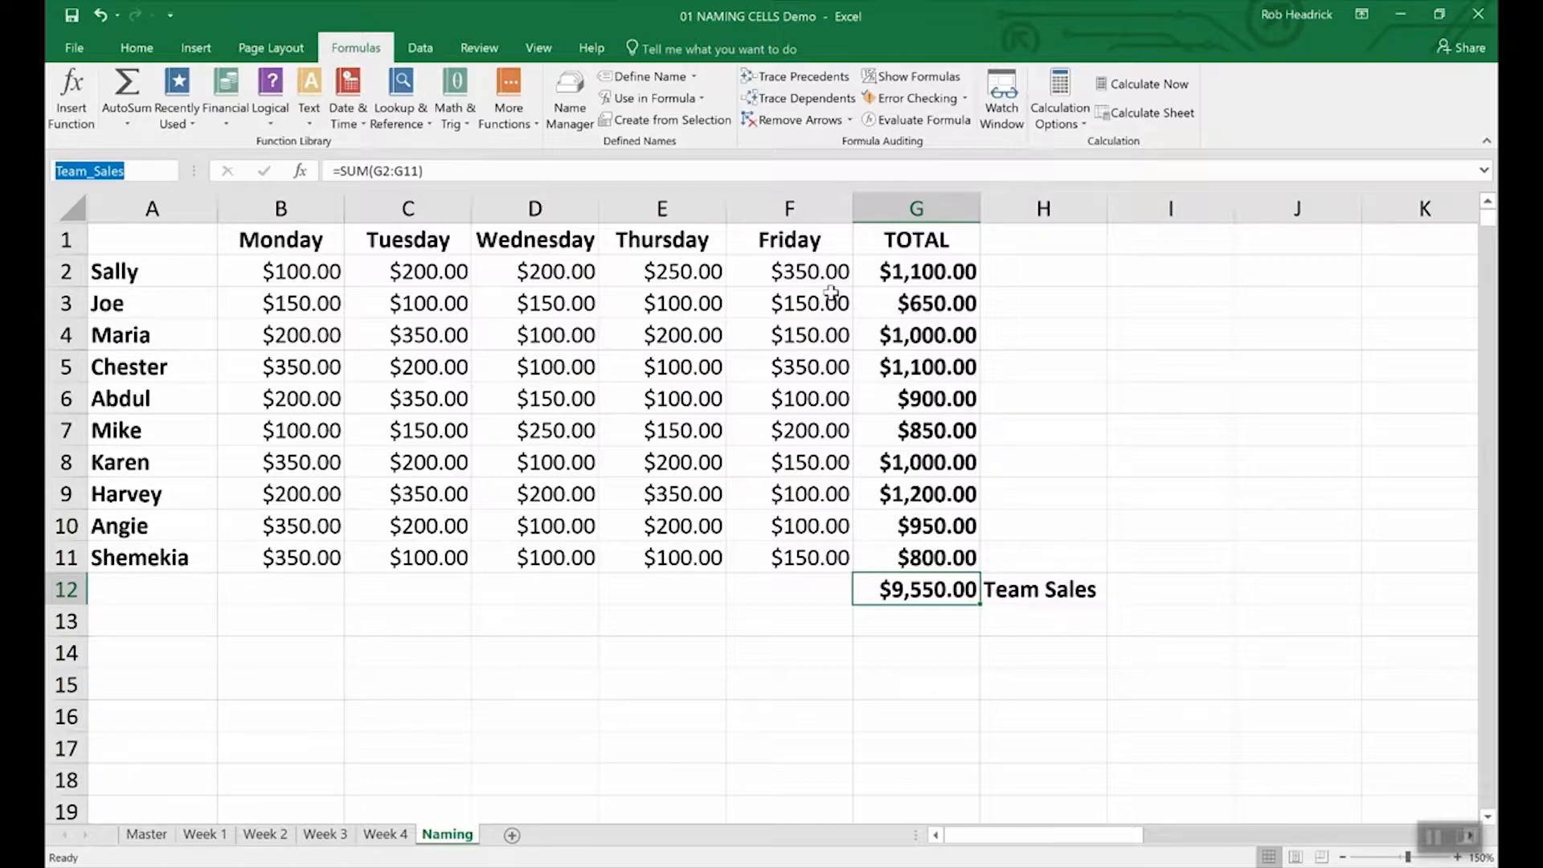
left_click(934, 270)
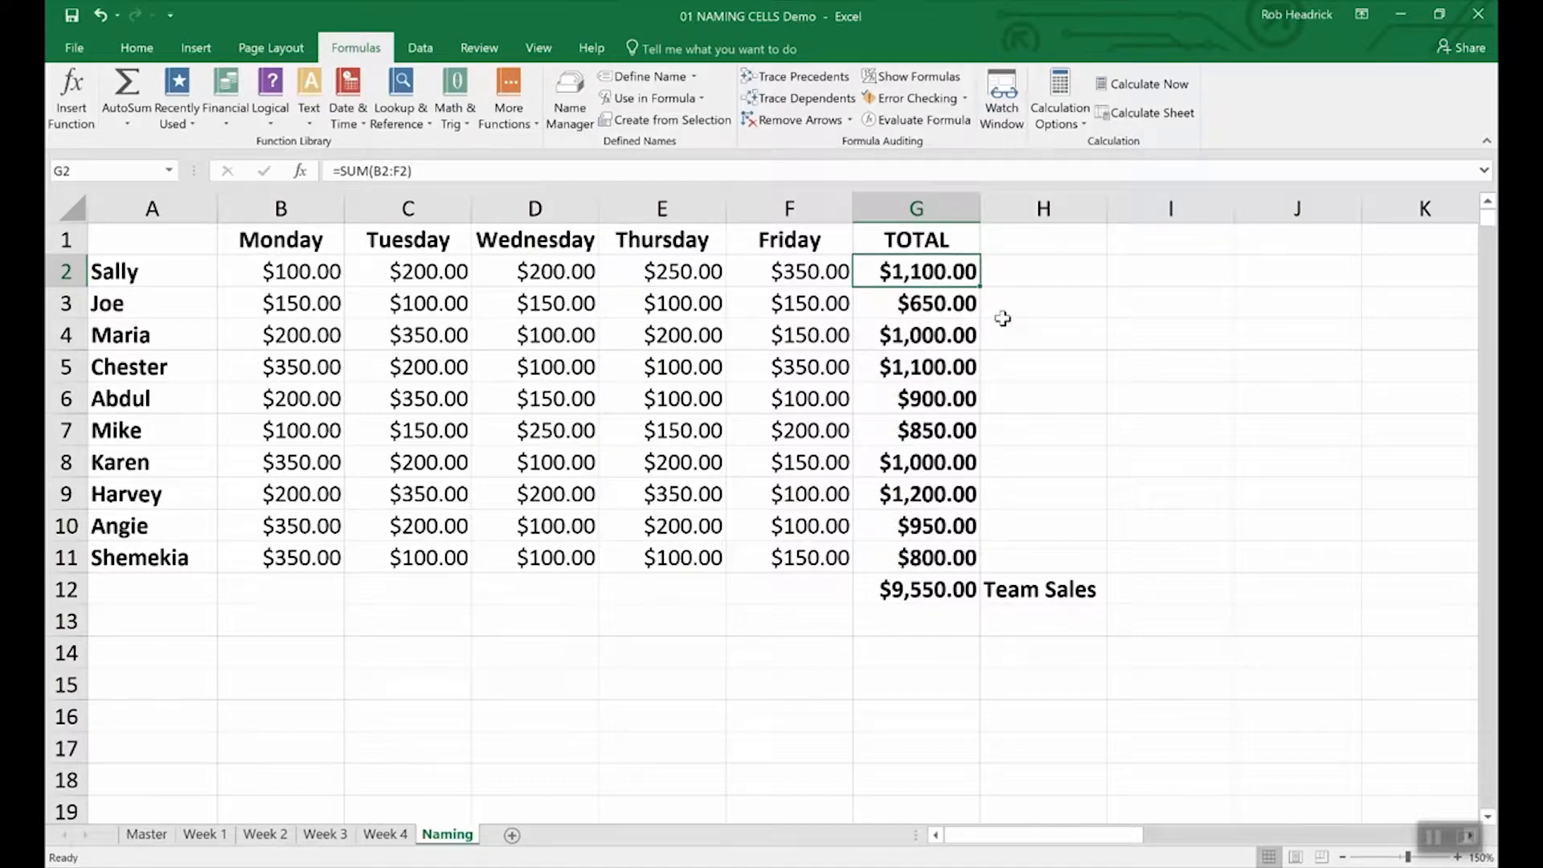
Step: Select the rep totals G2:G11 and name the range Rep_Sales in the Name Box
left_click(1029, 338)
left_click_drag(898, 271, 887, 550)
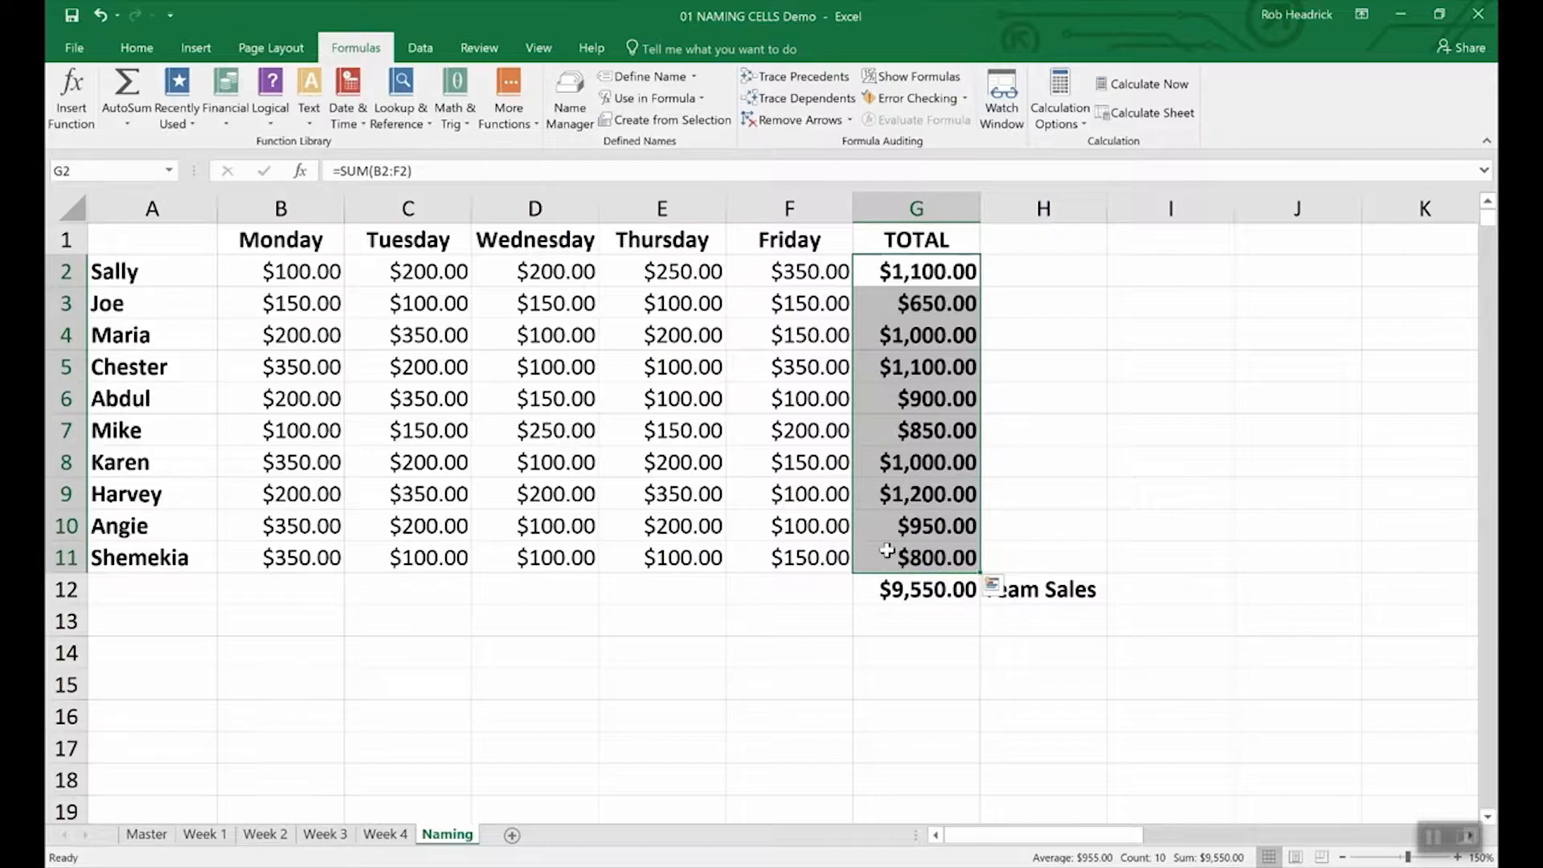
left_click(119, 169)
type("Rep_Sales")
key("Return")
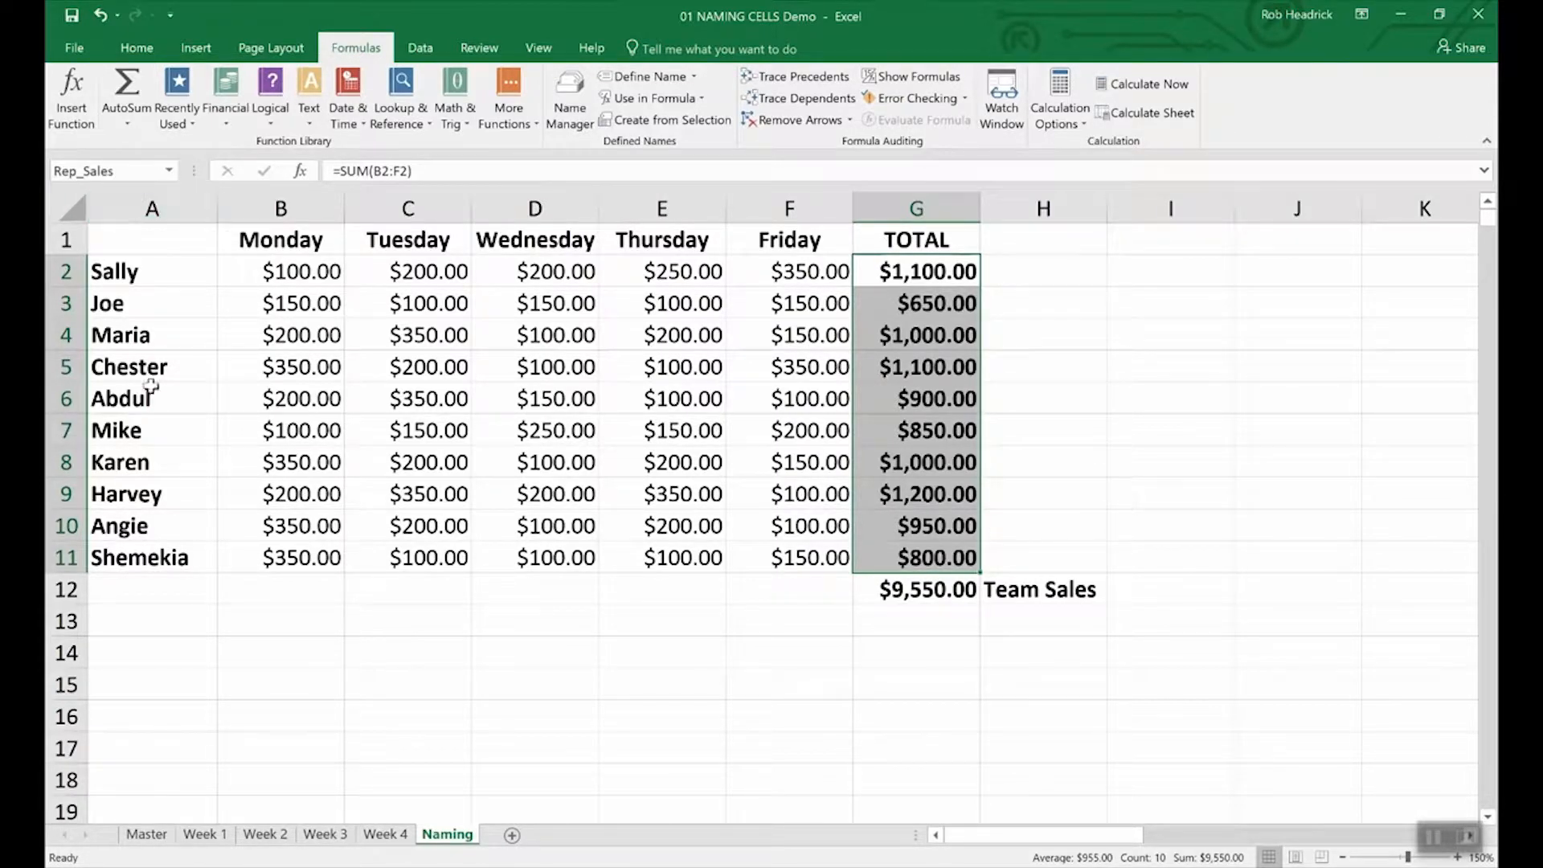
left_click(913, 623)
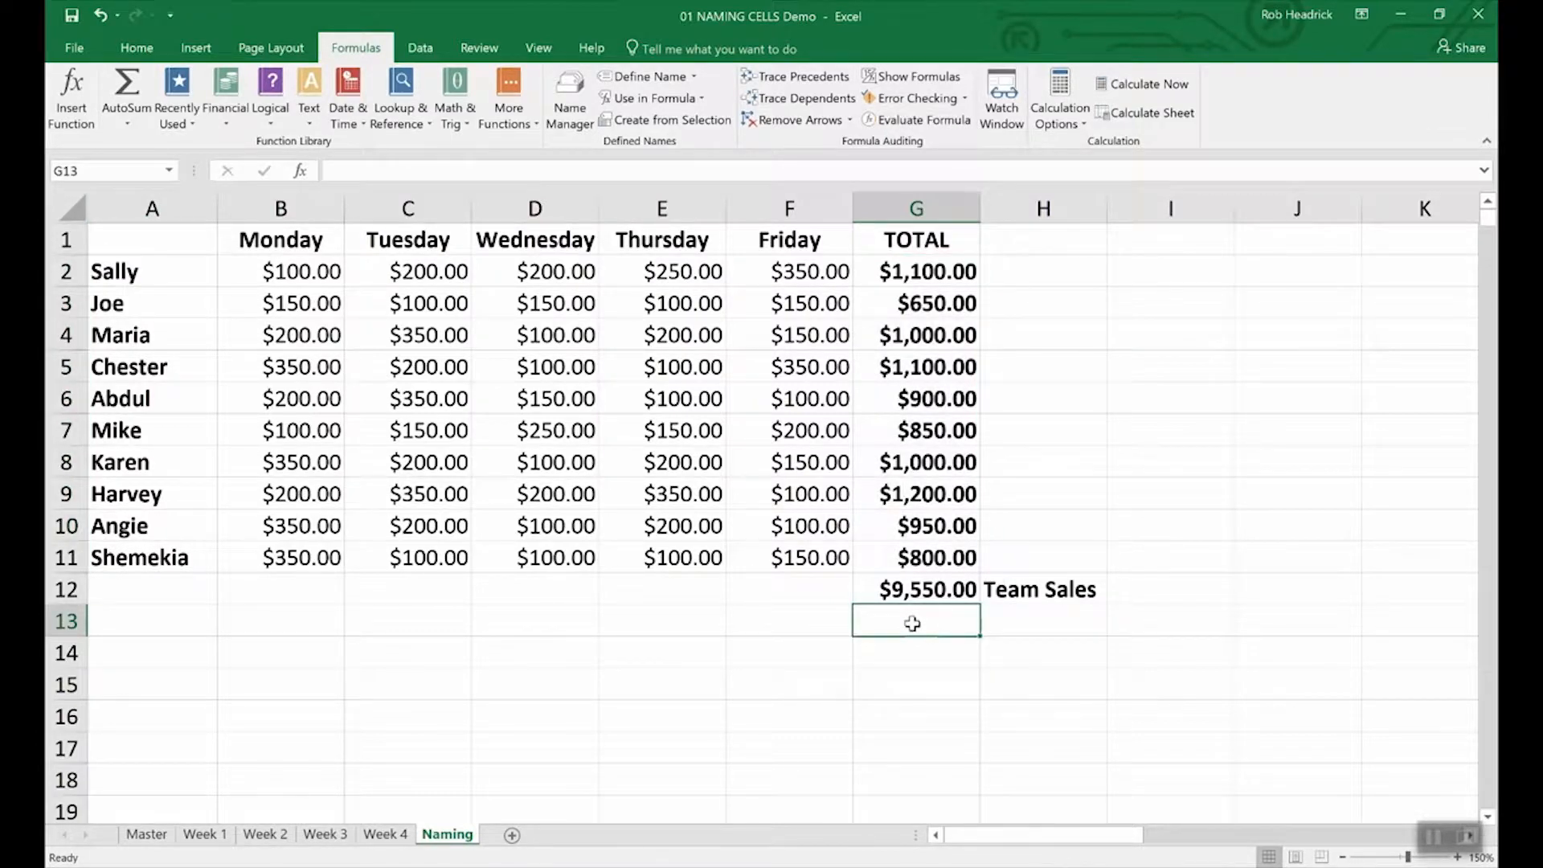
Step: Enter =SUM(Rep_Sales) in G13, picking Rep_Sales from autocomplete, to get $9,550.00
type("=(")
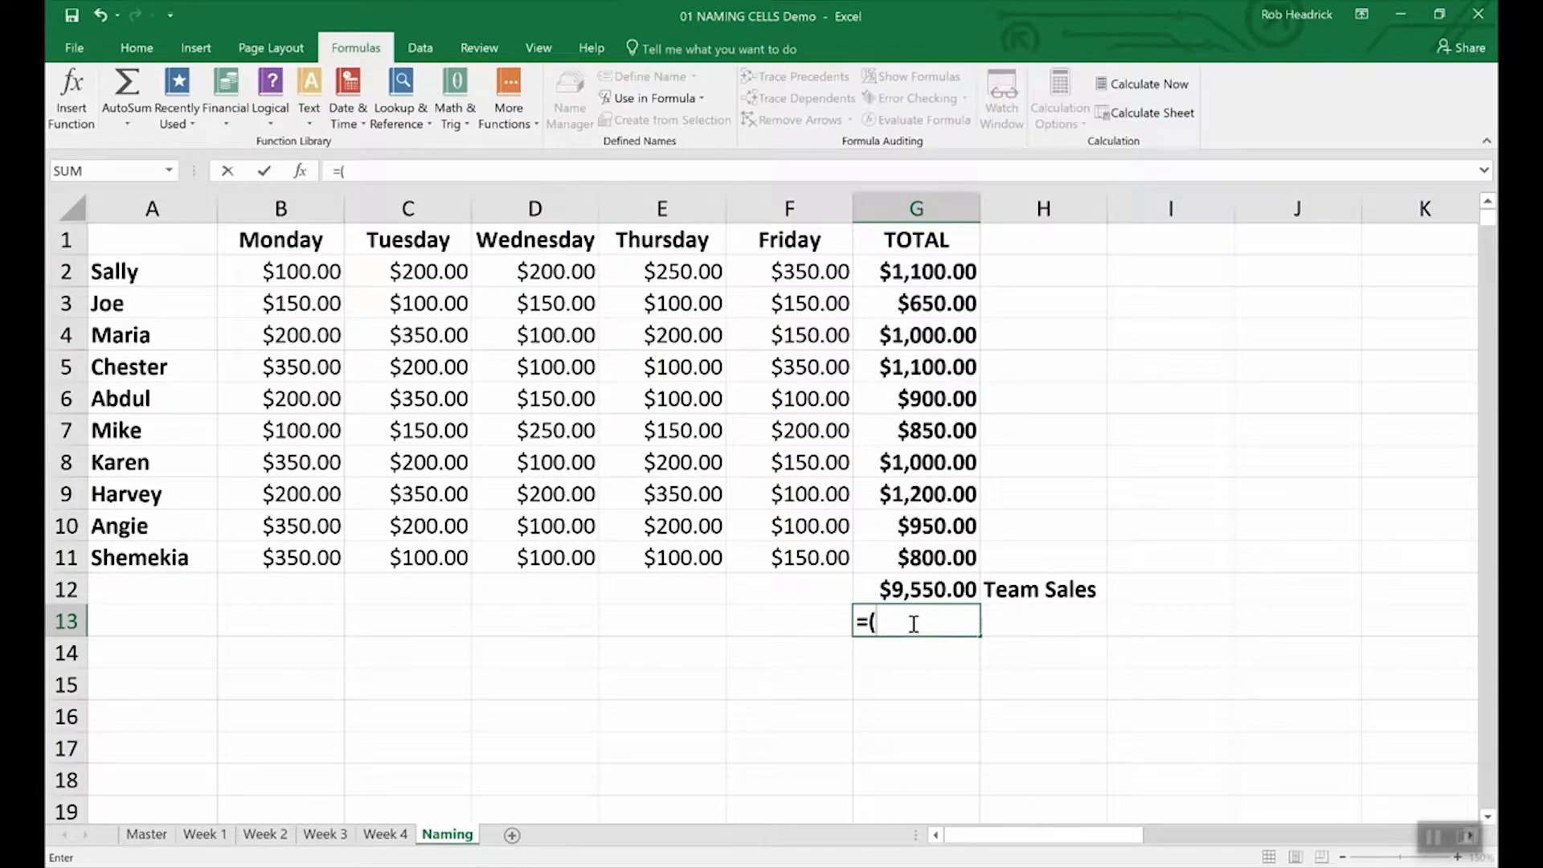
key("BackSpace")
type("Sum")
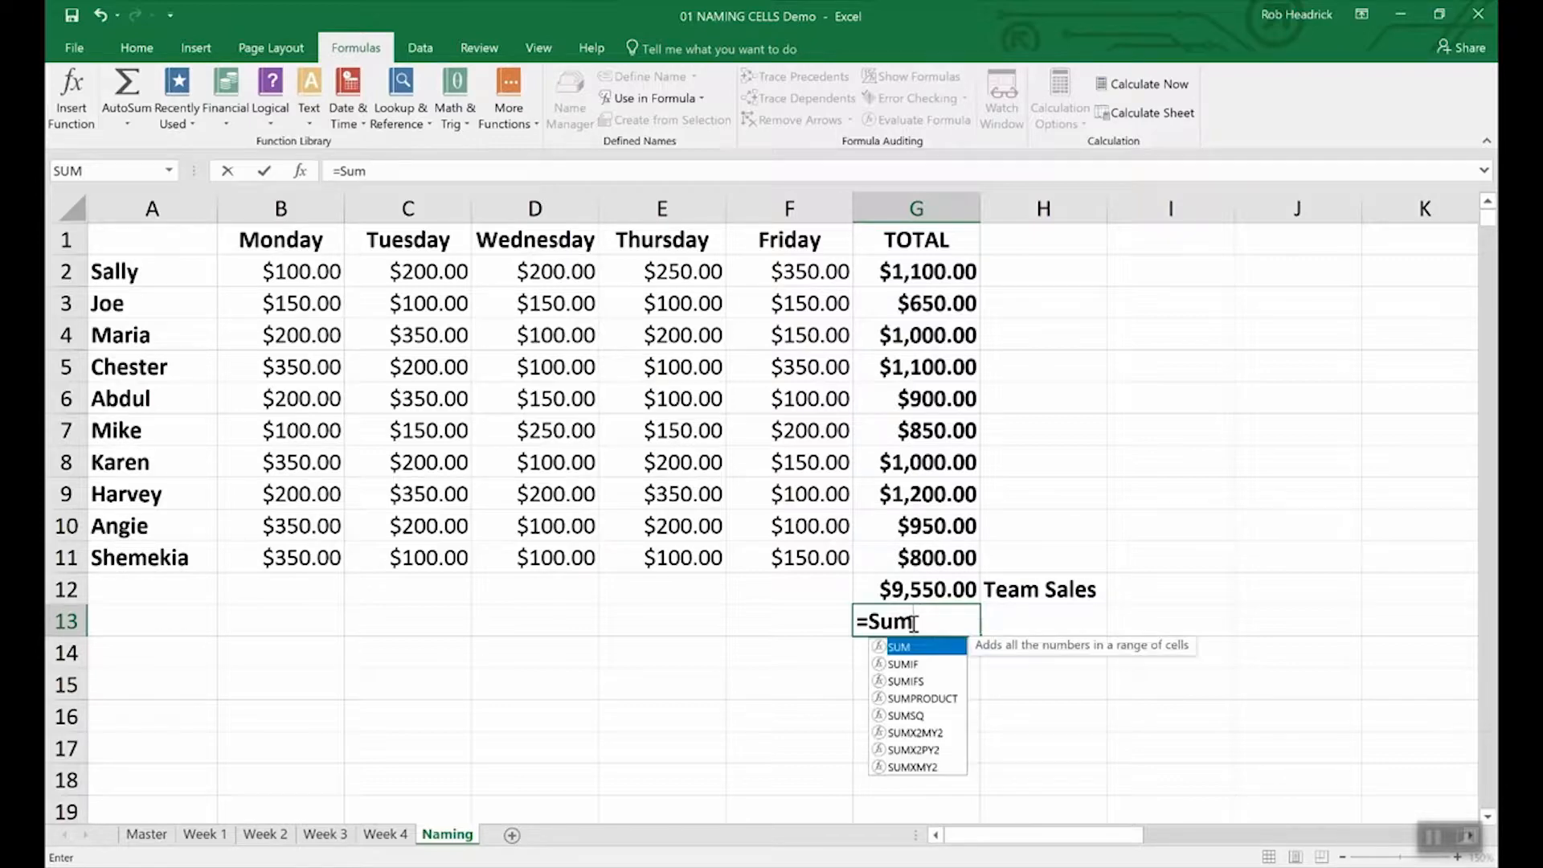
type("(Re")
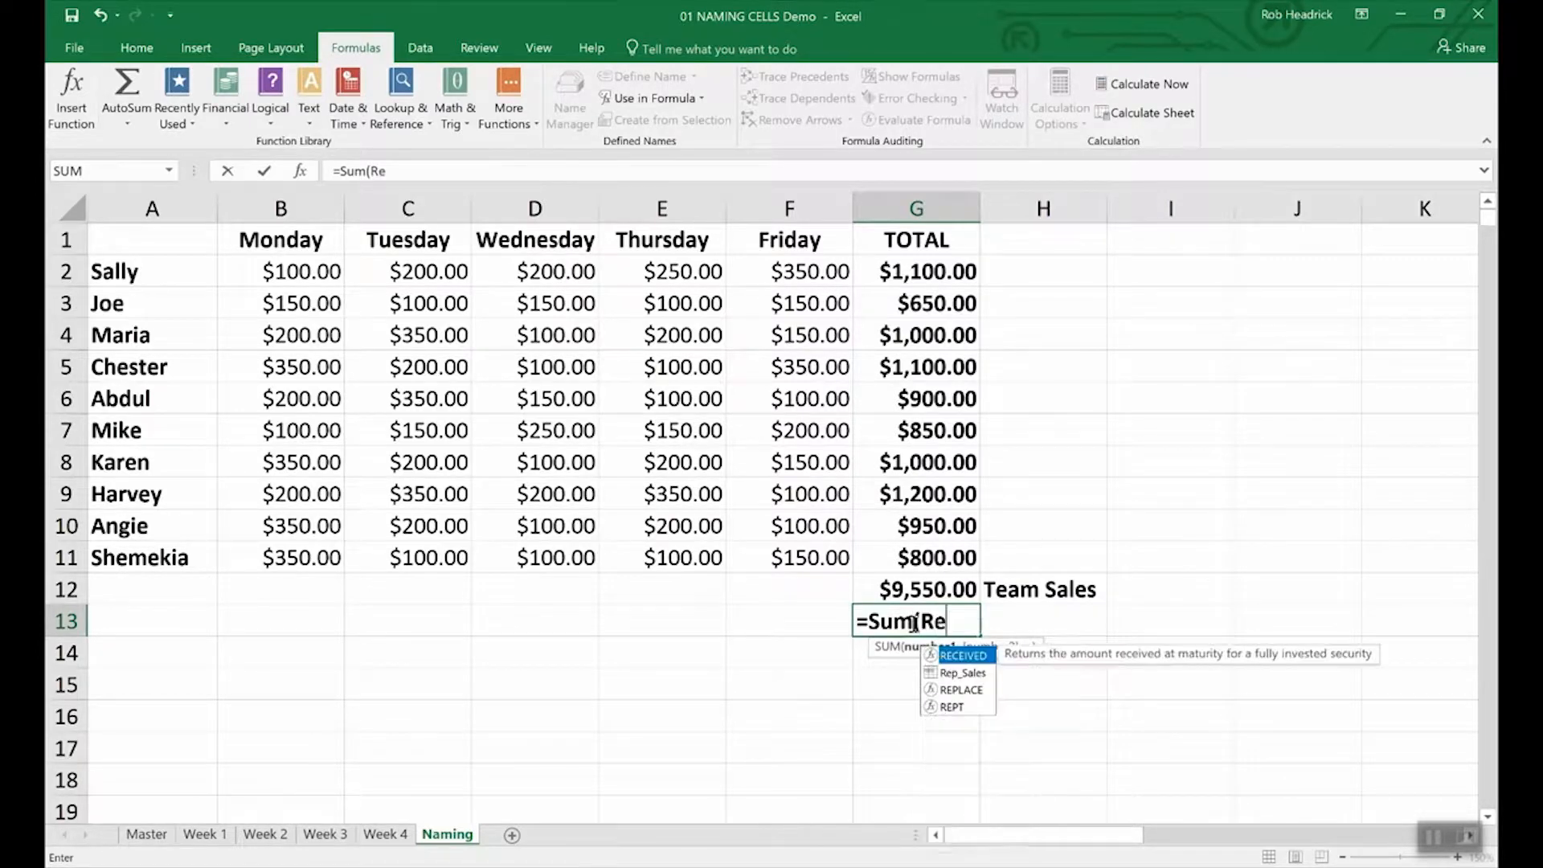
type("p")
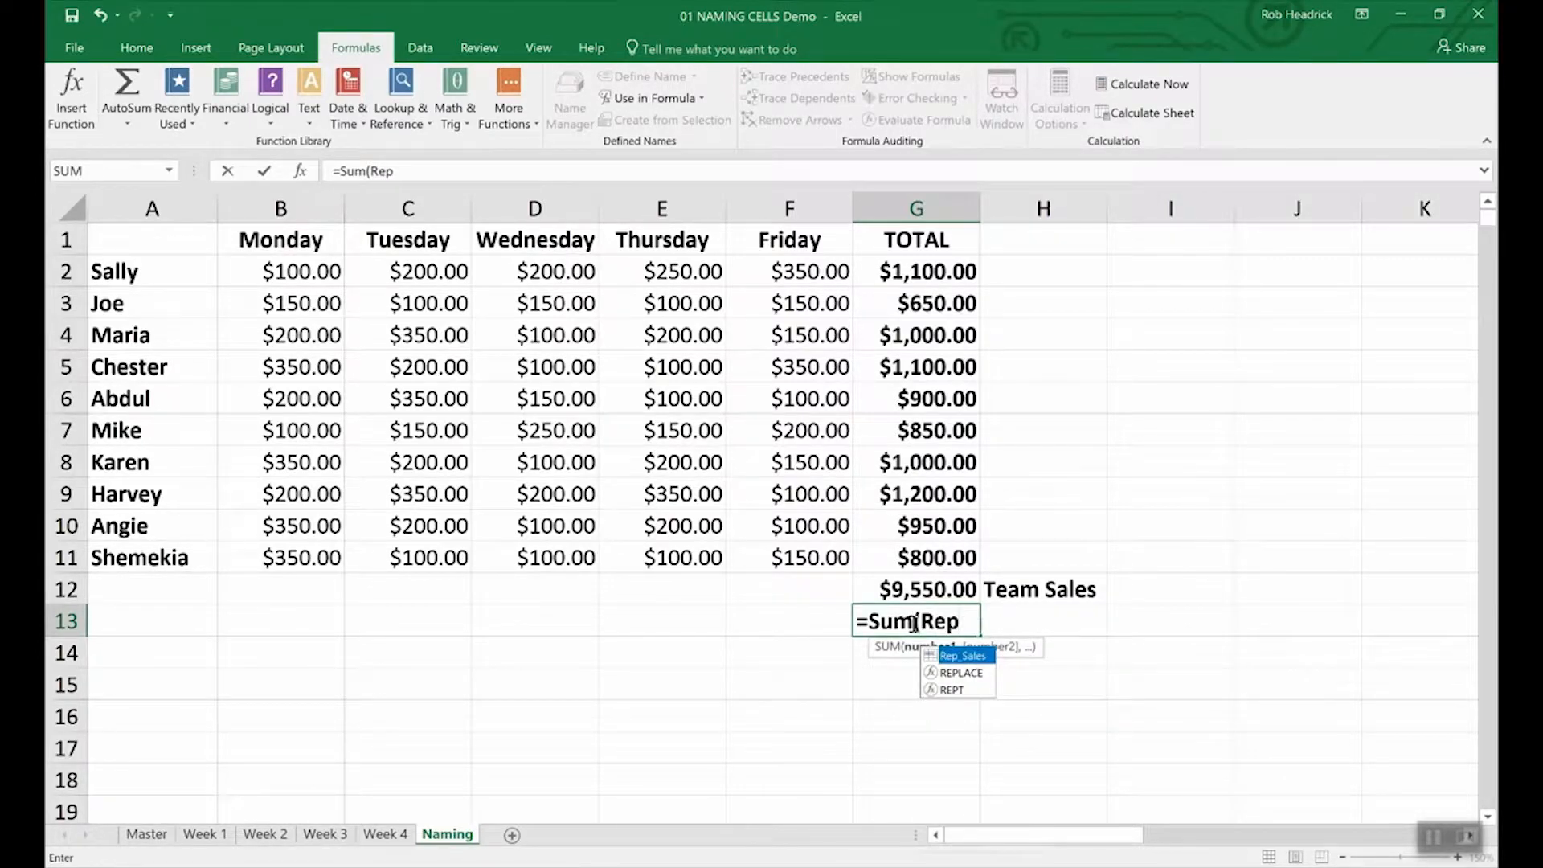
double_click(962, 658)
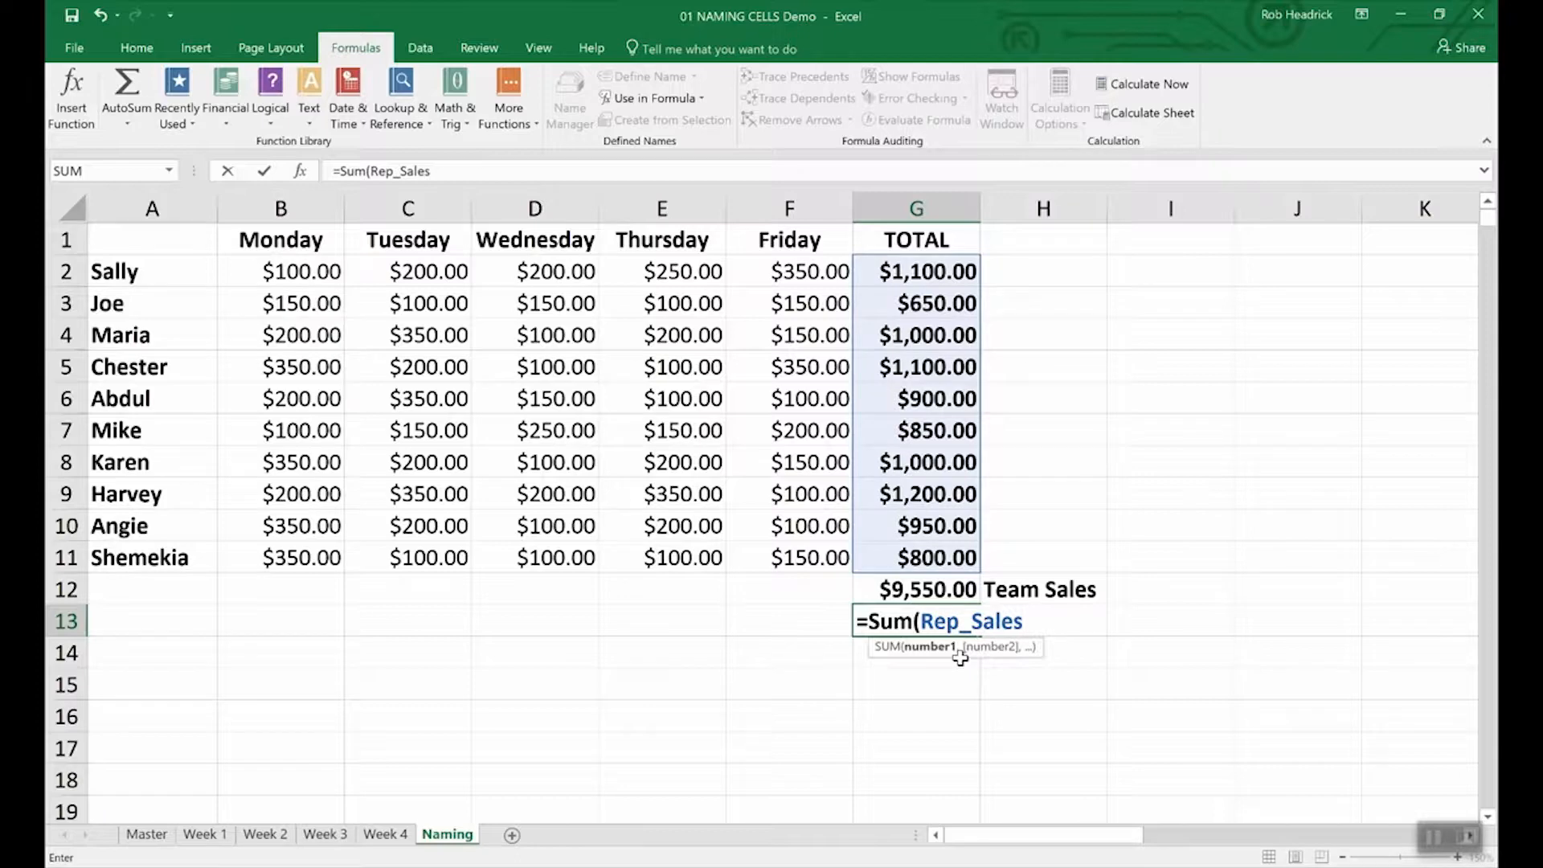
key("Return")
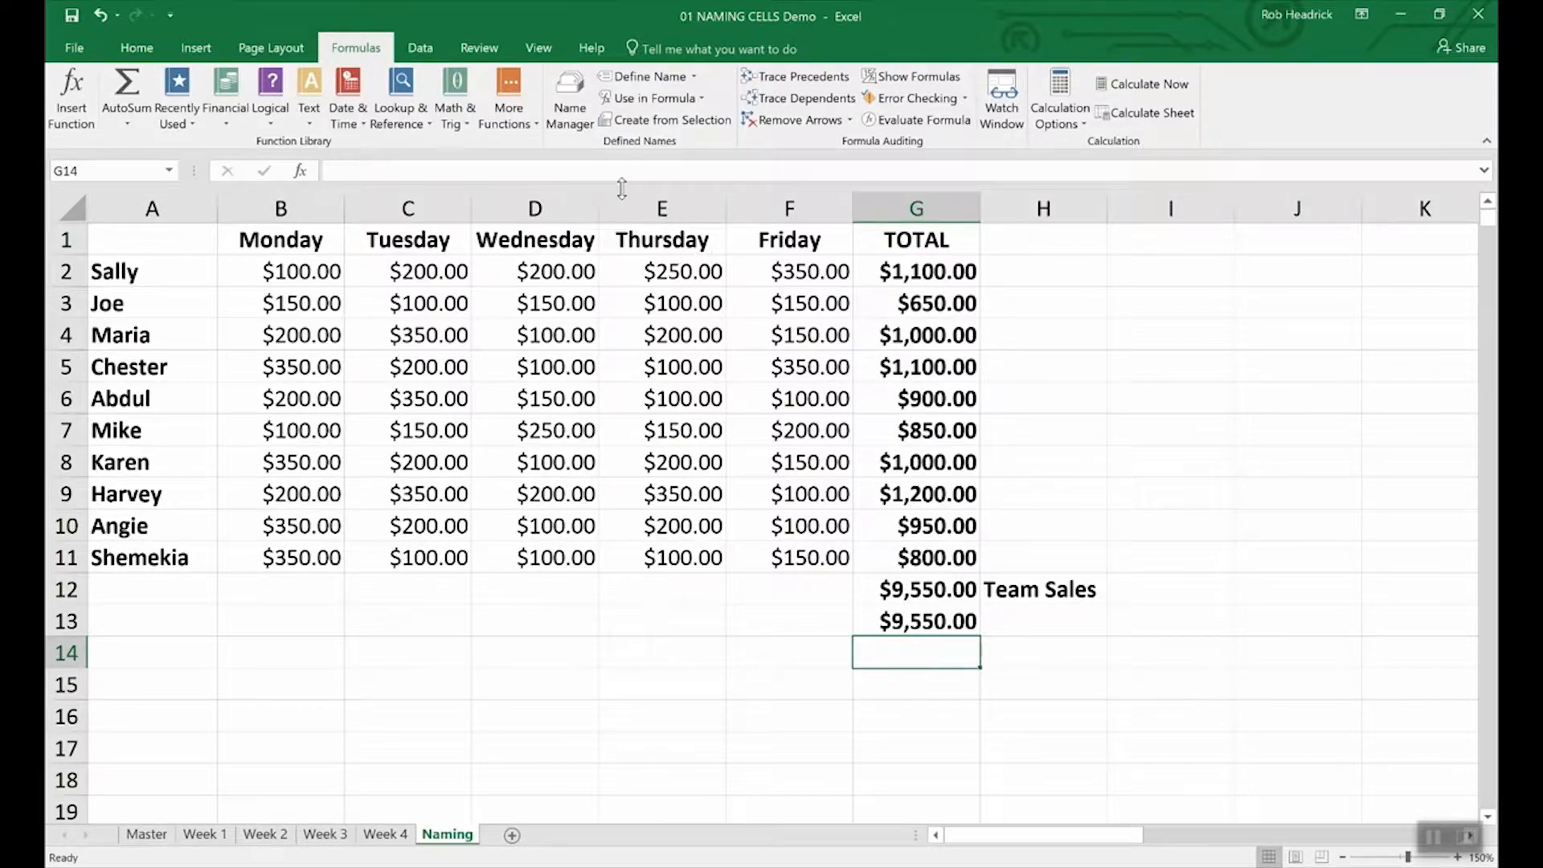
left_click(575, 103)
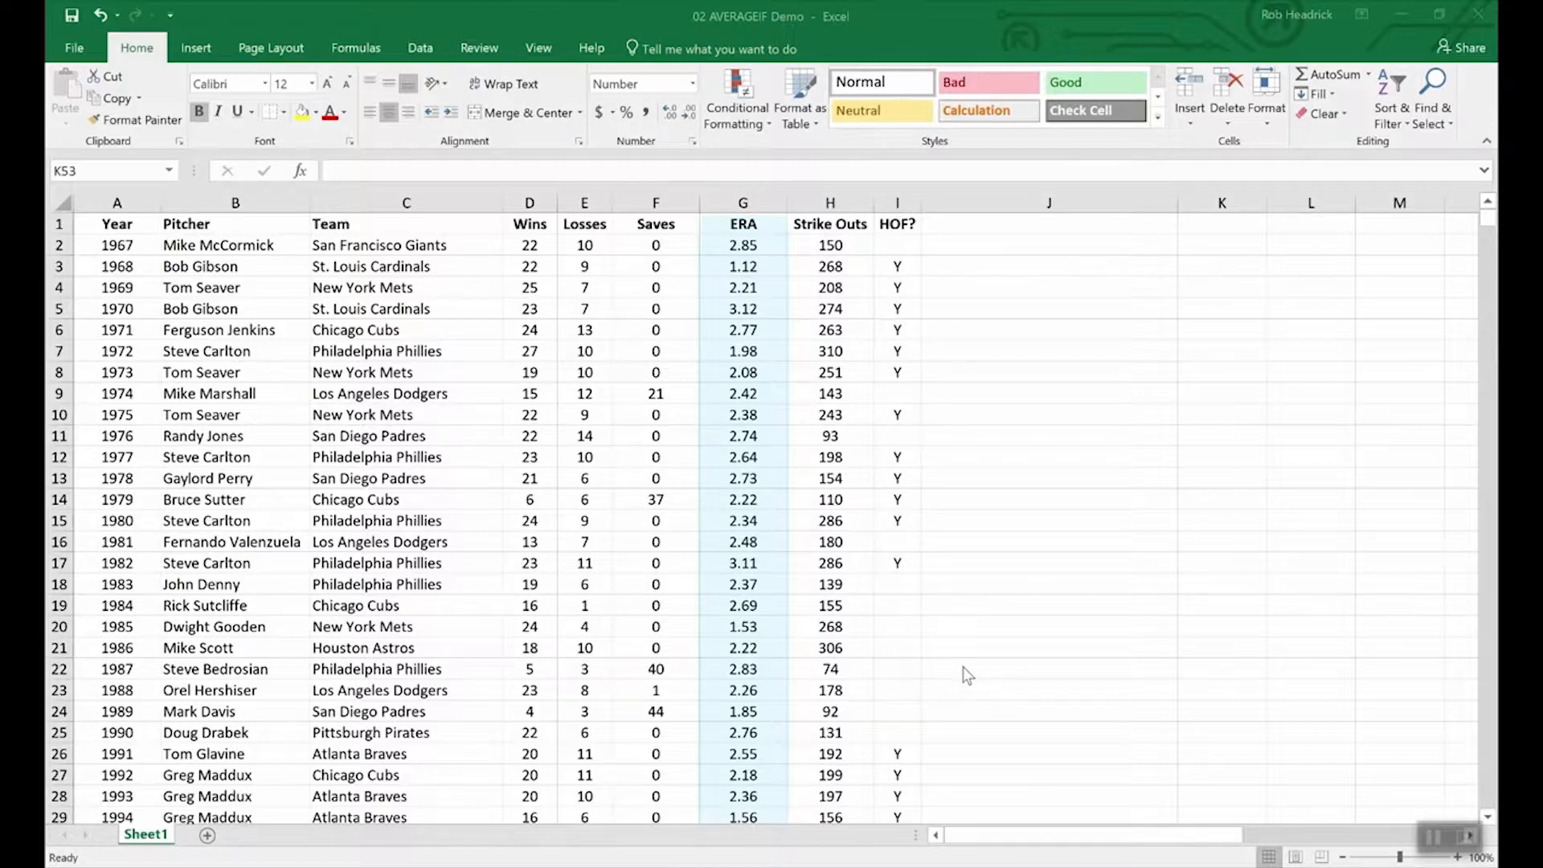
Step: Enter =AVERAGEIF(wins,">19",era) in K53 for the average ERA of pitchers with over 19 wins
scroll(995, 694, "down", 20)
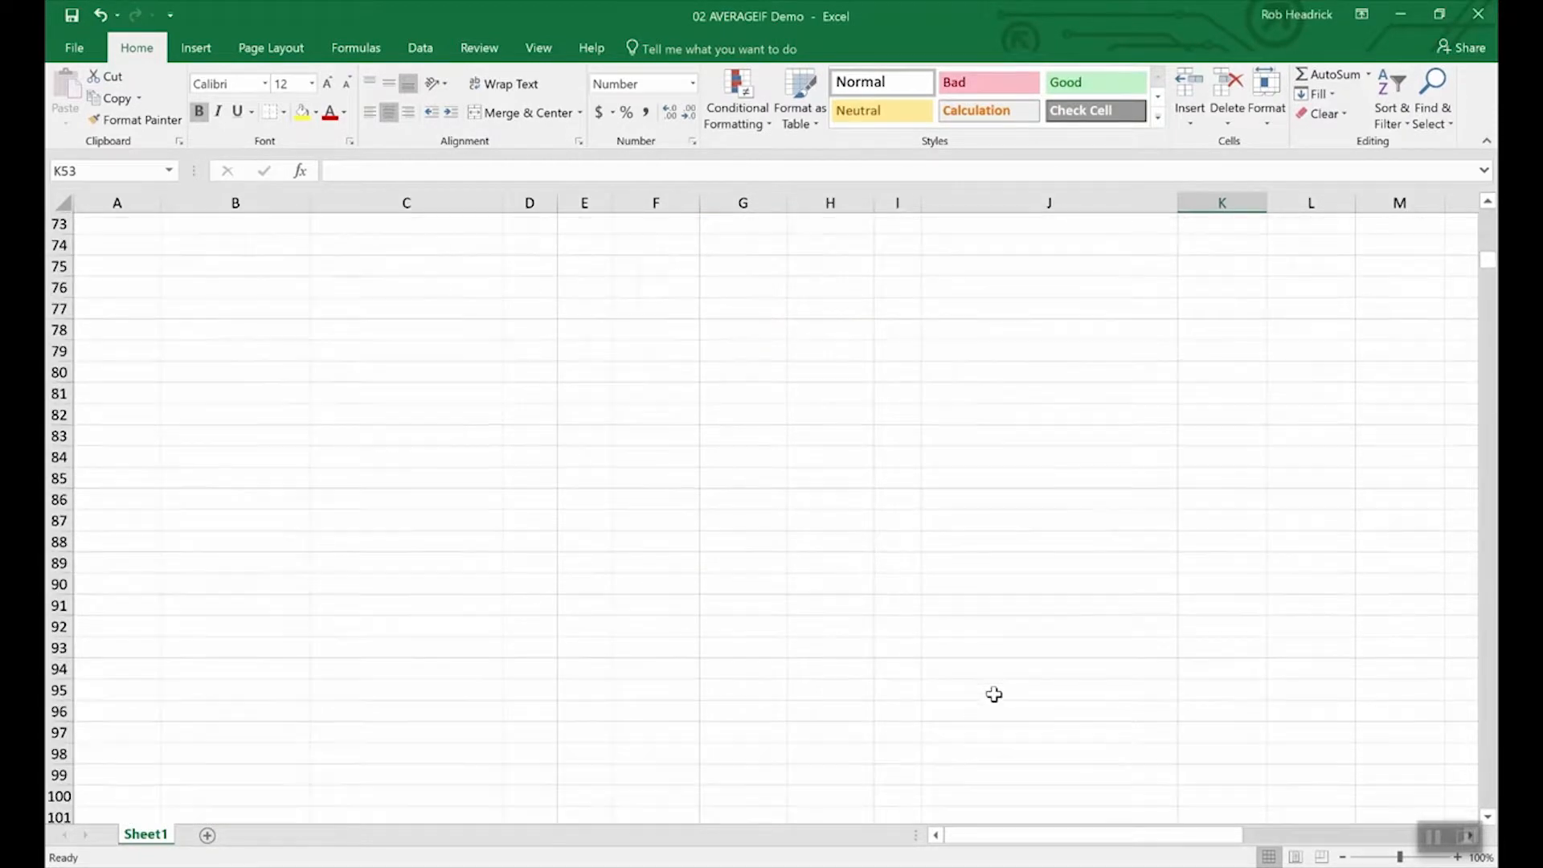
scroll(994, 694, "up", 12)
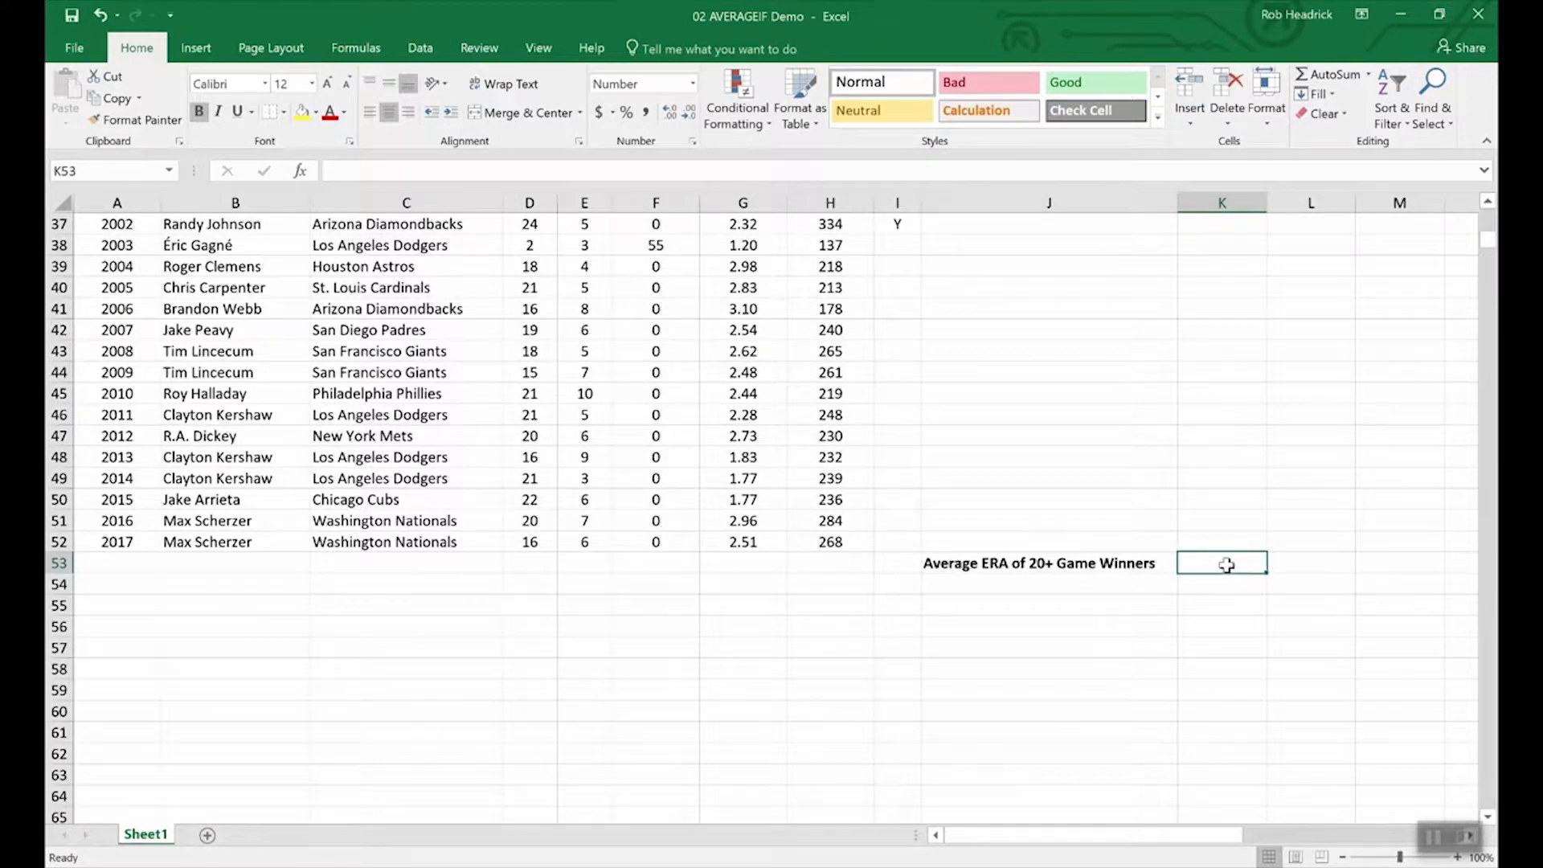
type("=")
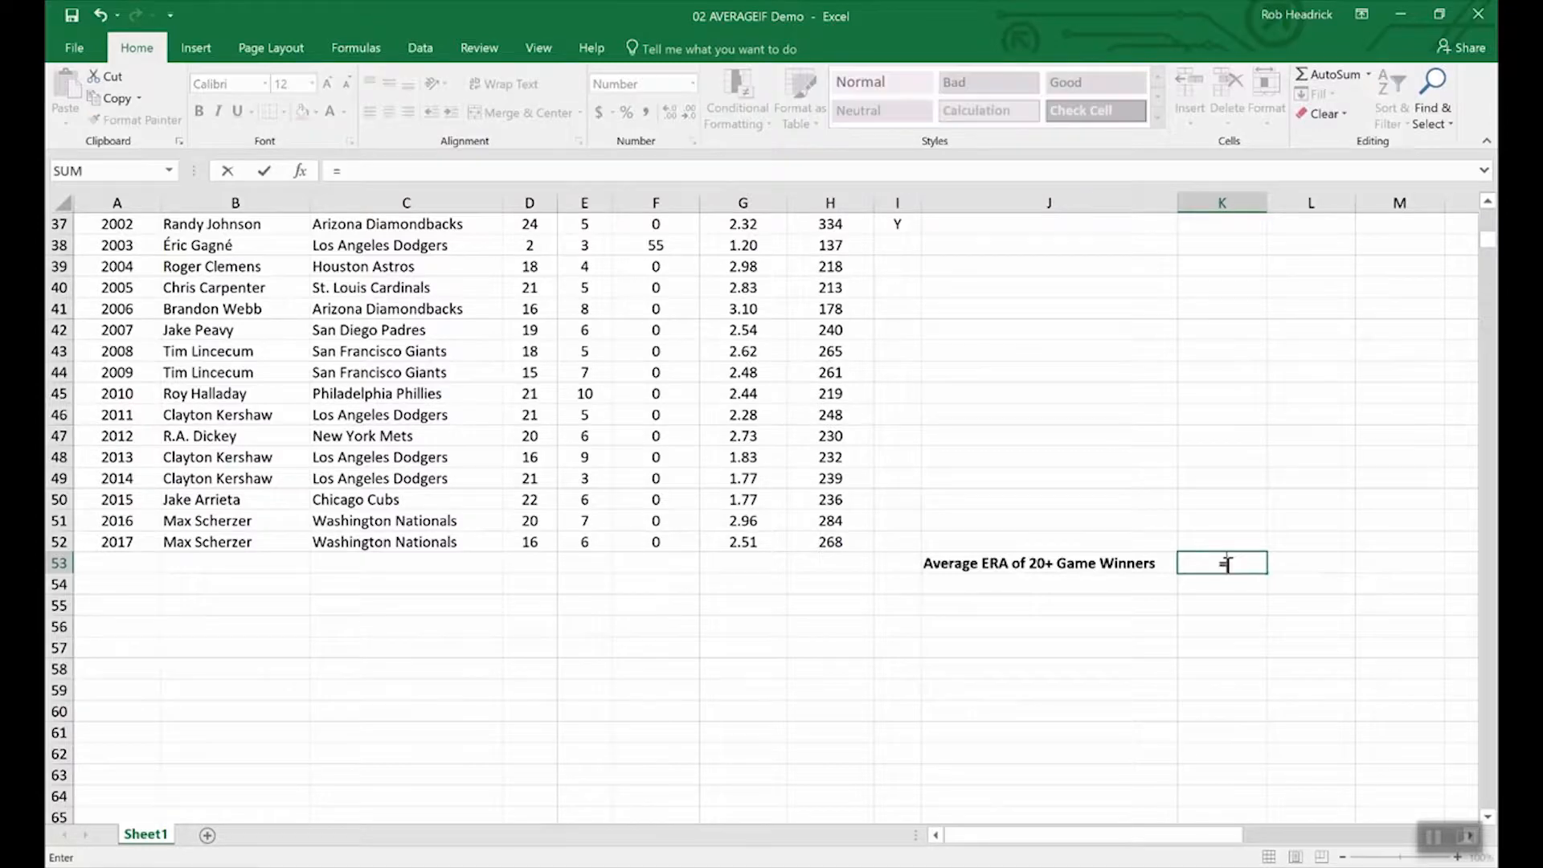
type("average")
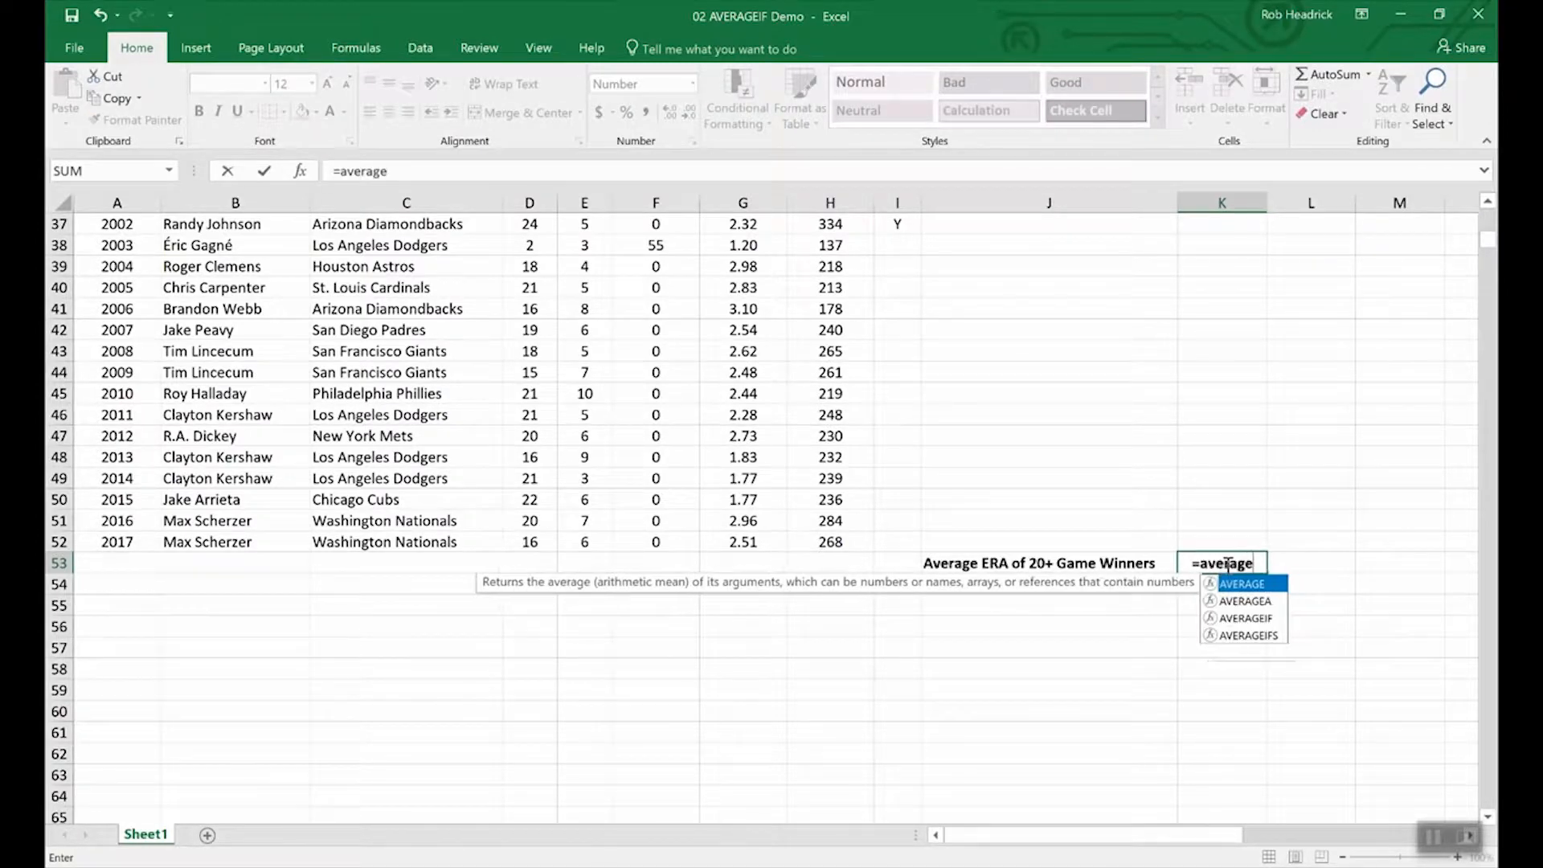
type("if(")
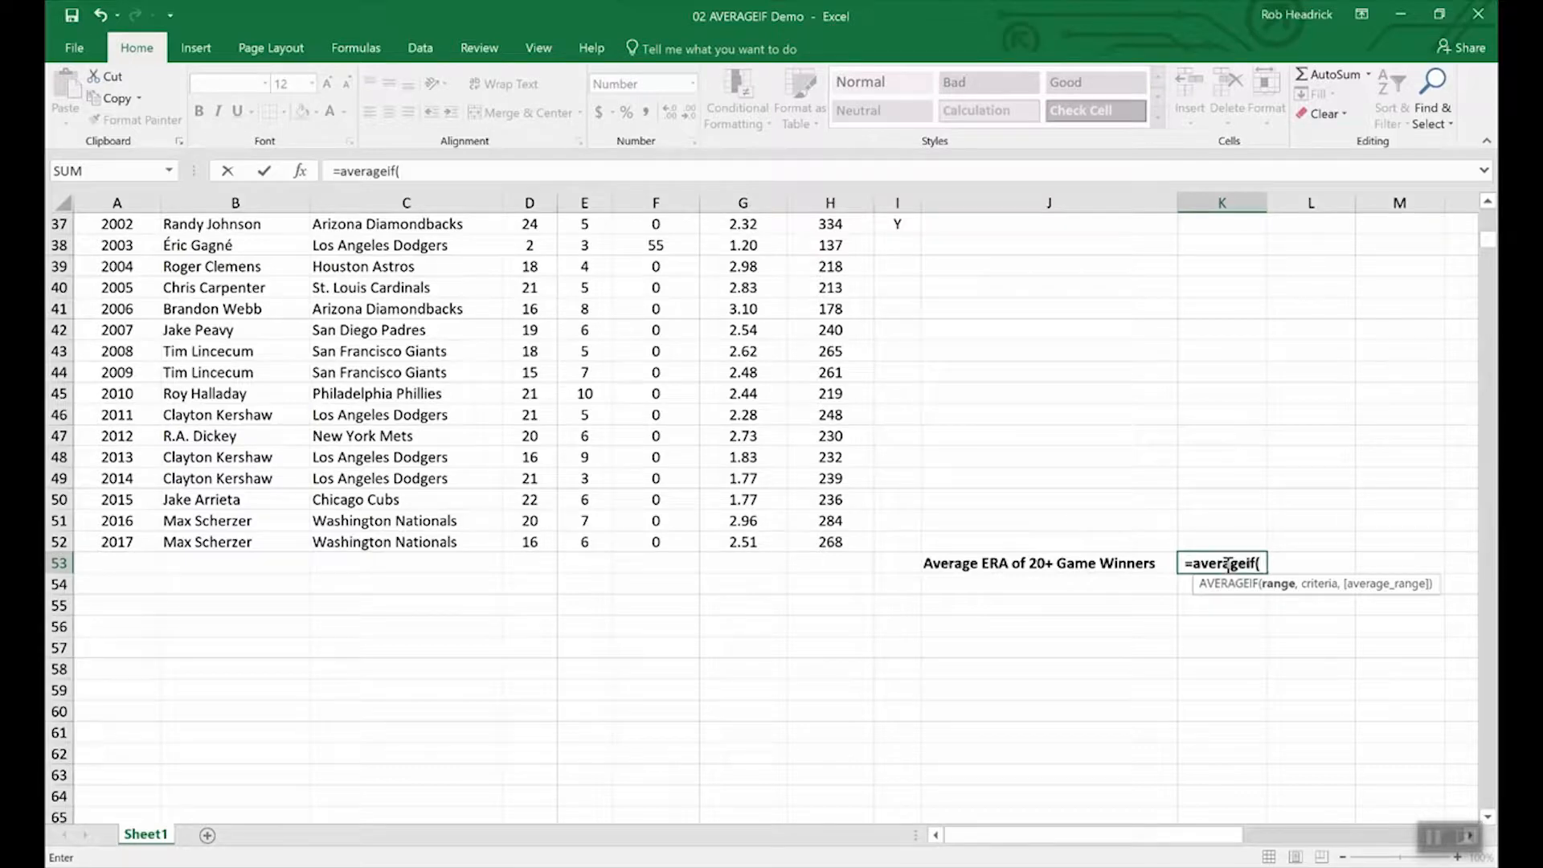
type("win")
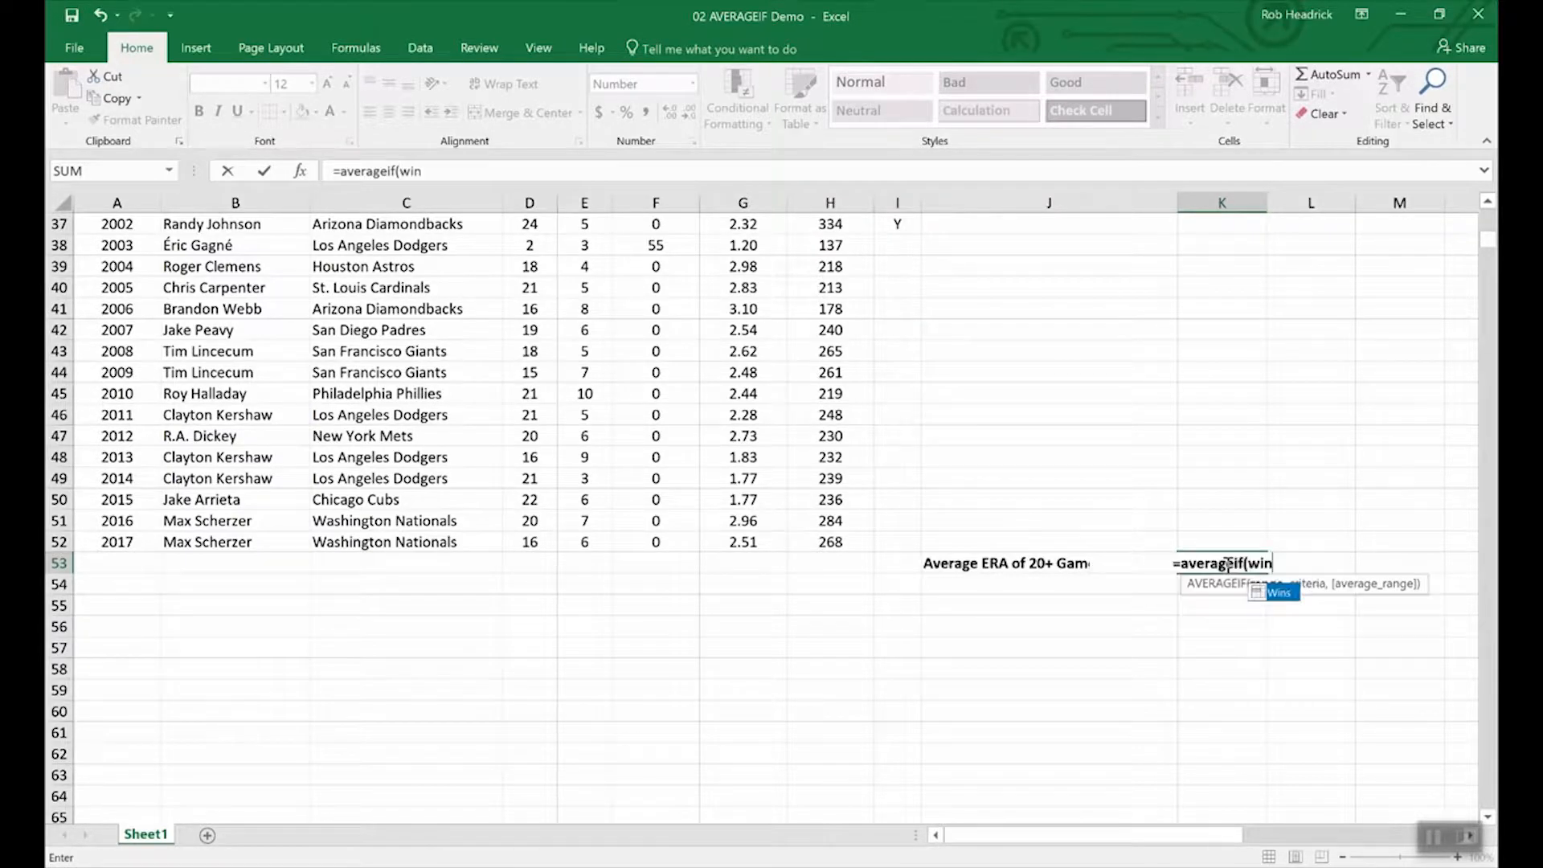
type("s,")
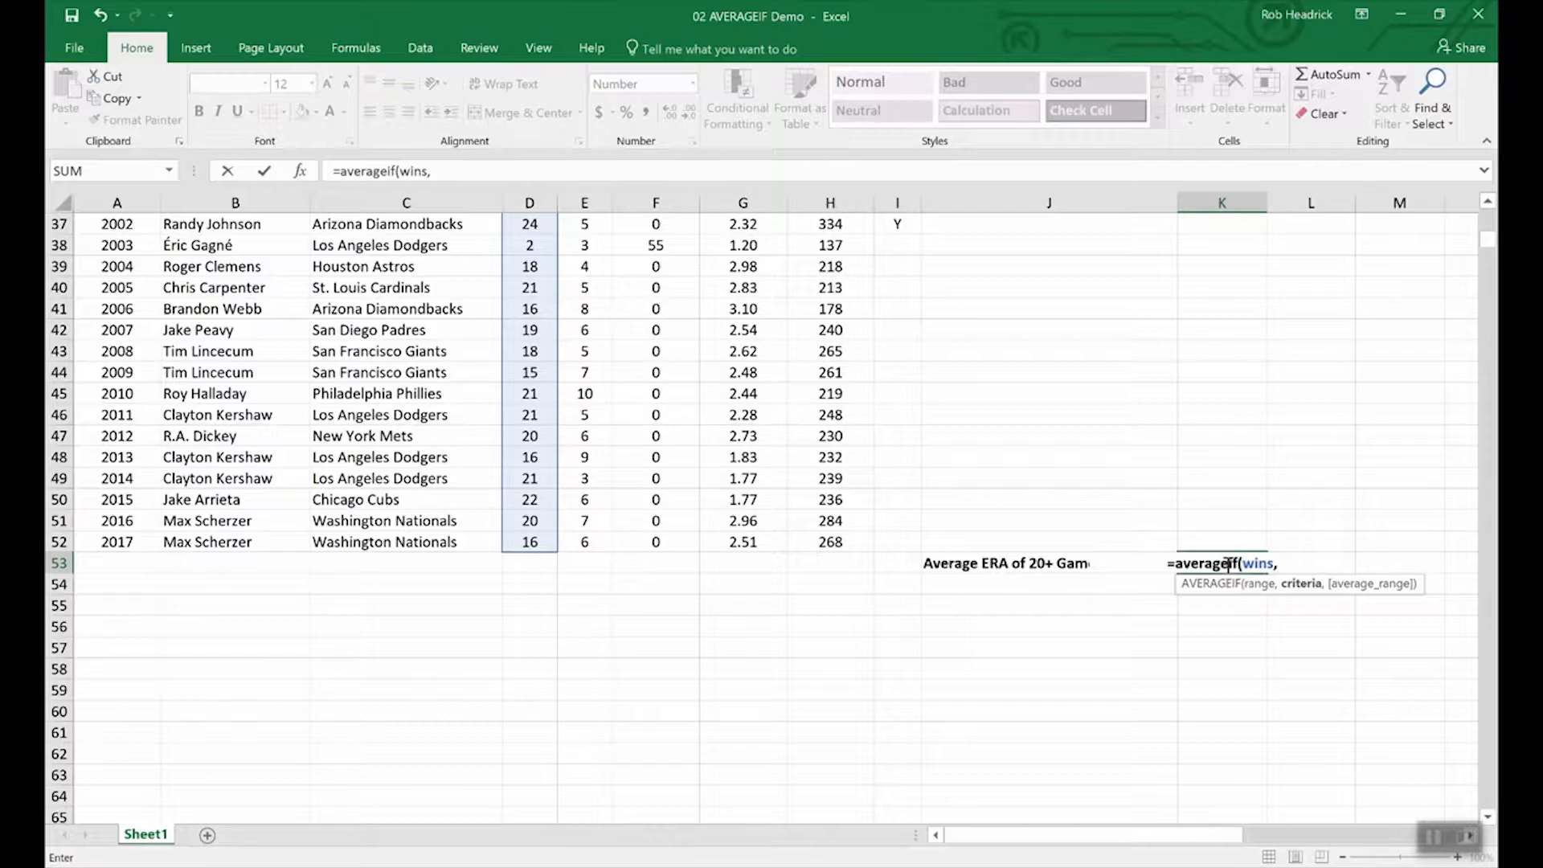
type("\"")
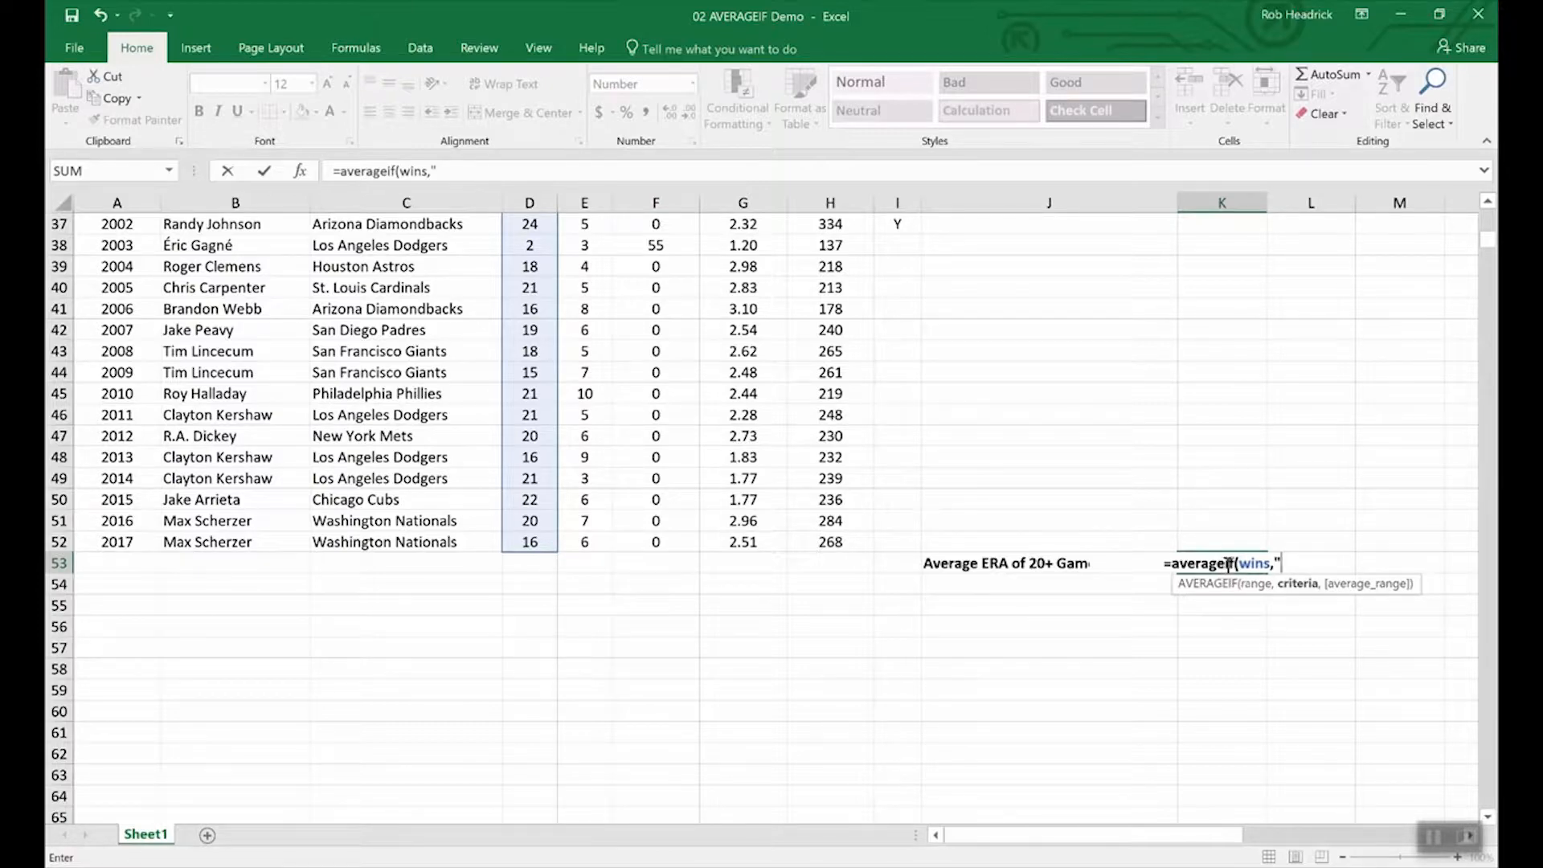
type(">19\",")
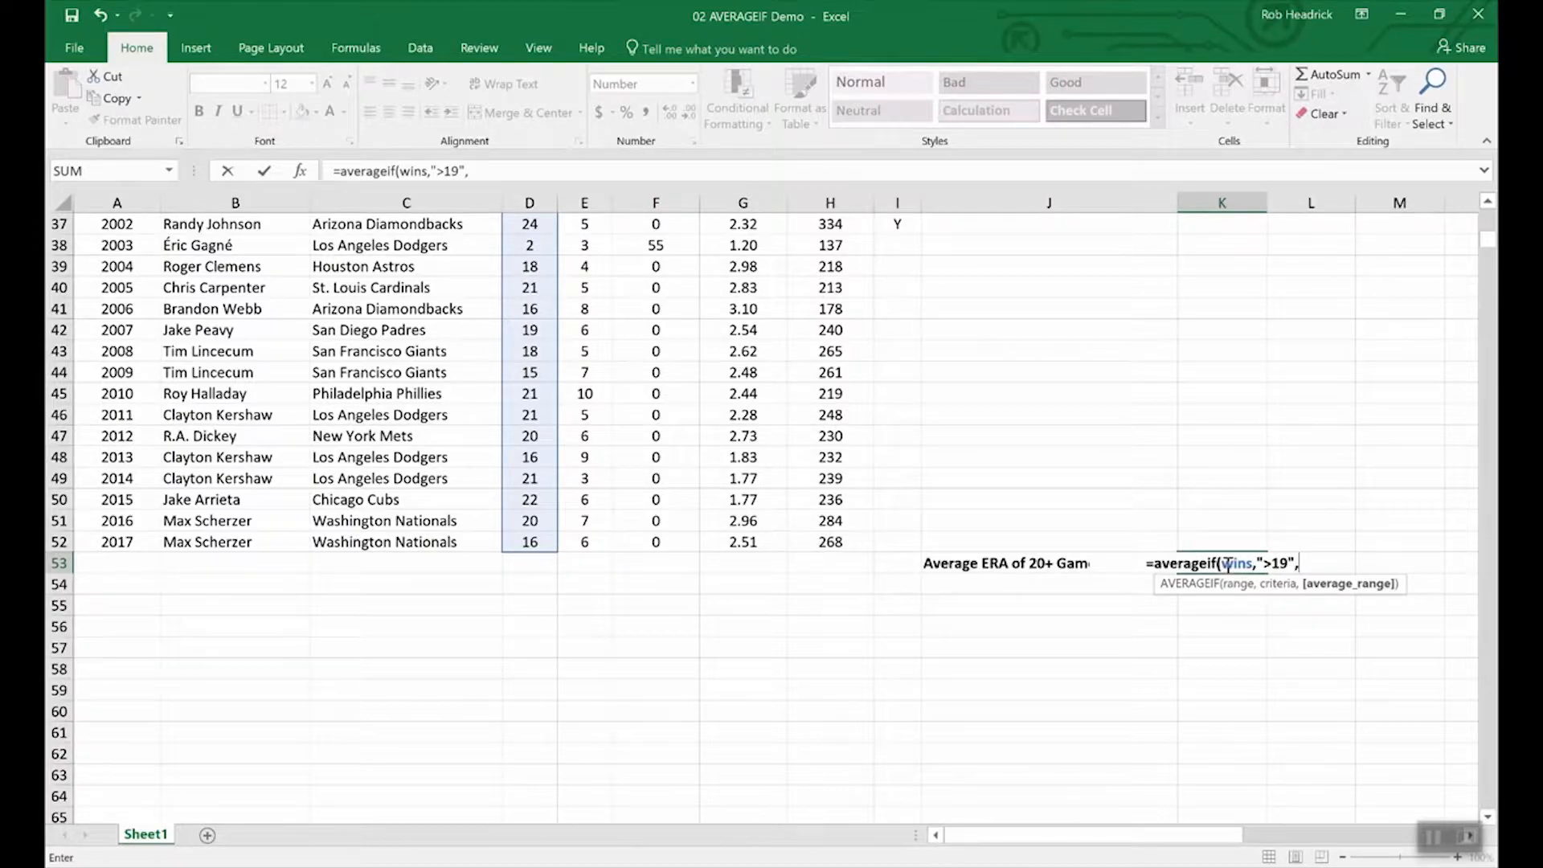
type("era")
key("Return")
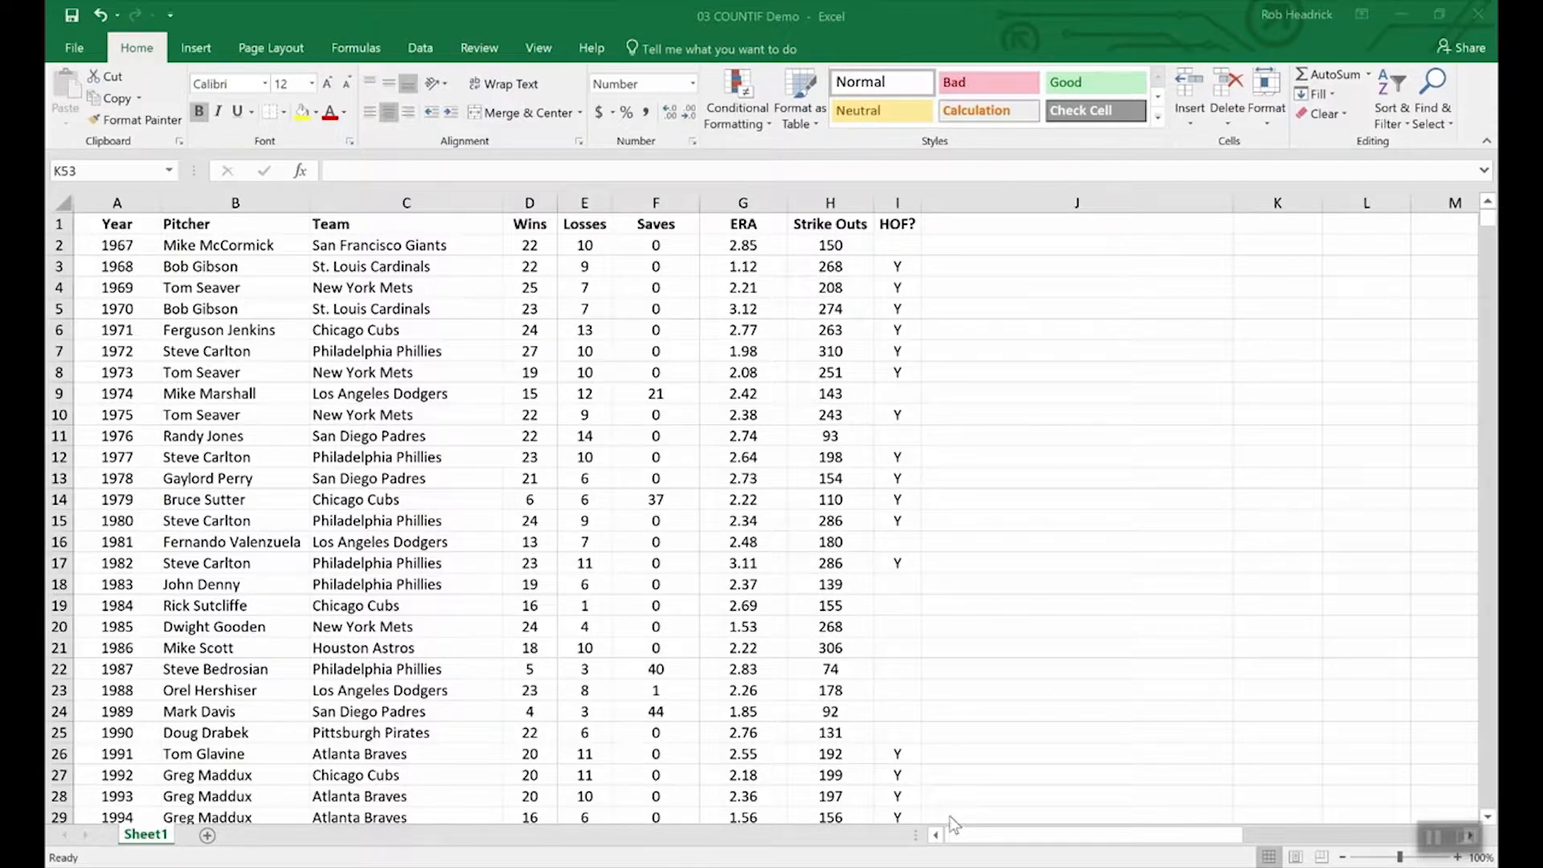
Step: Enter =COUNTIF(team,"Philadelphia Phillies") in K53 to count the Phillies' Cy Young winners
scroll(1040, 668, "down", 16)
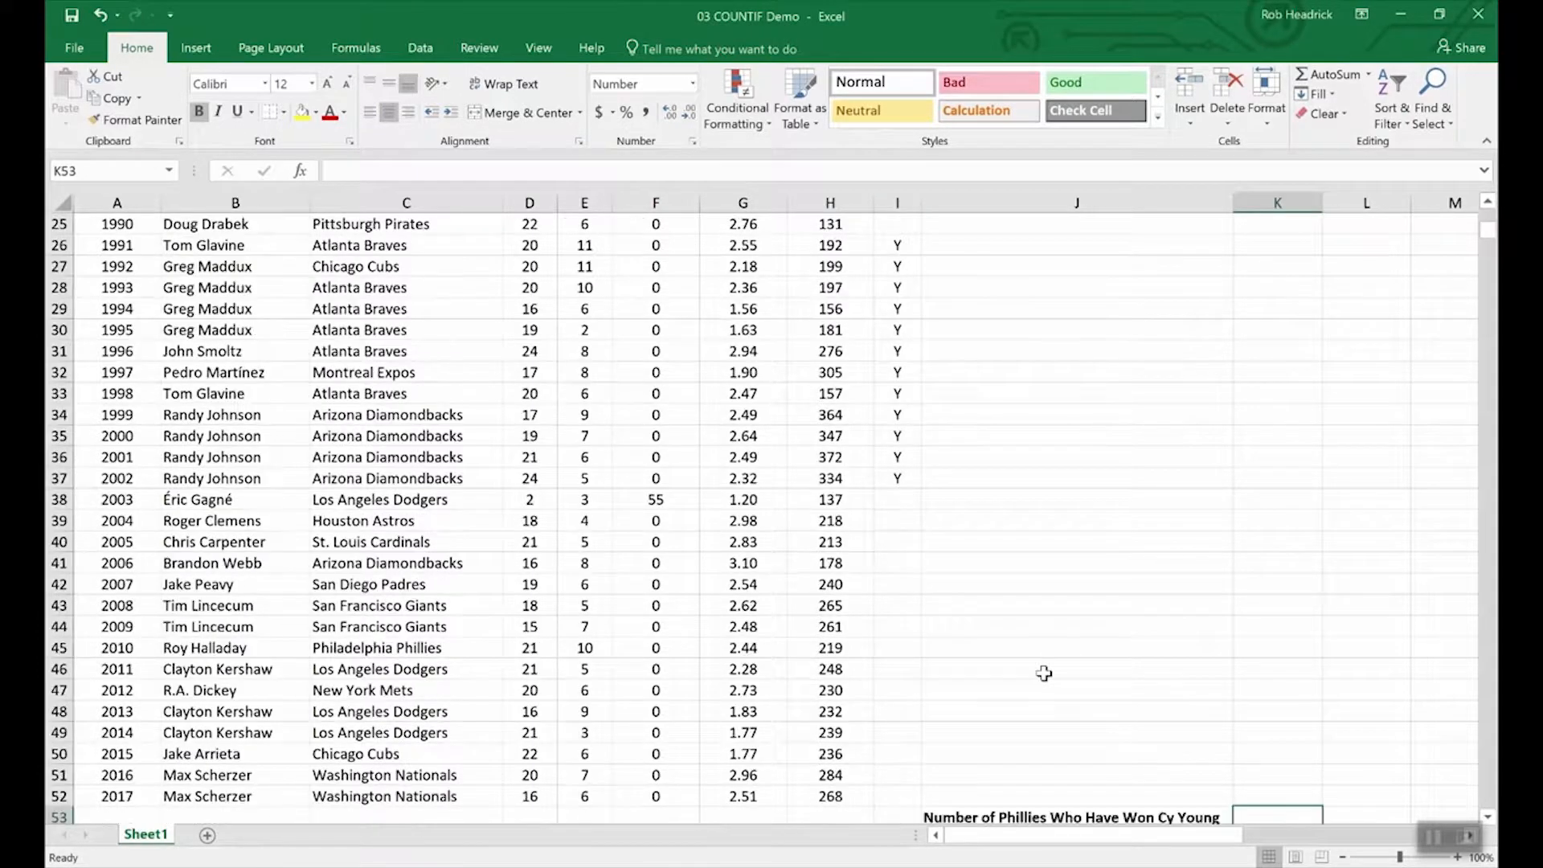
scroll(1043, 673, "up", 4)
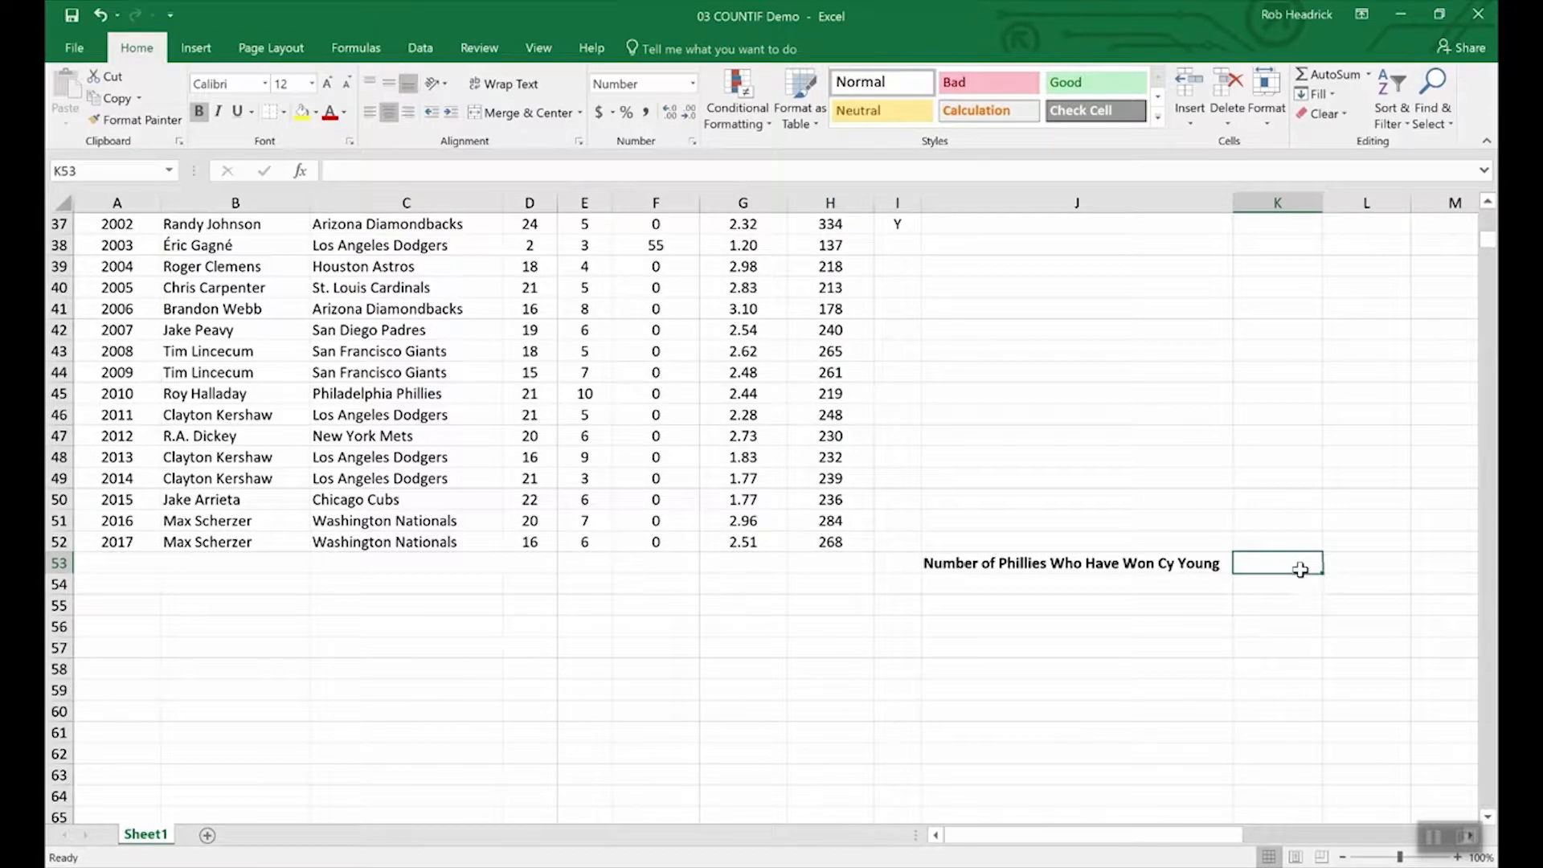
type("=COUNTIF(")
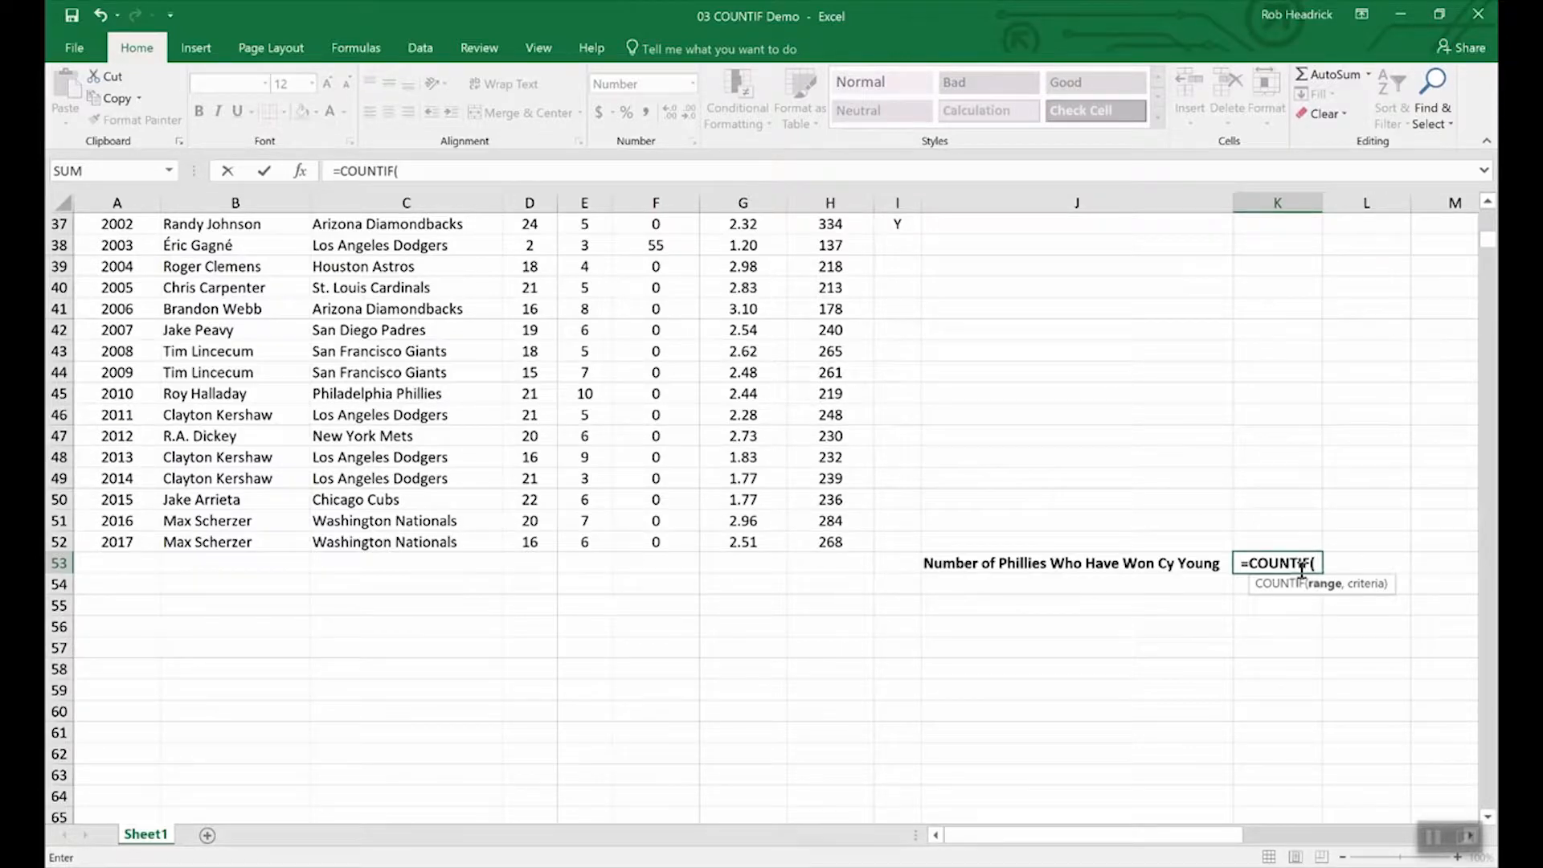
type("team,")
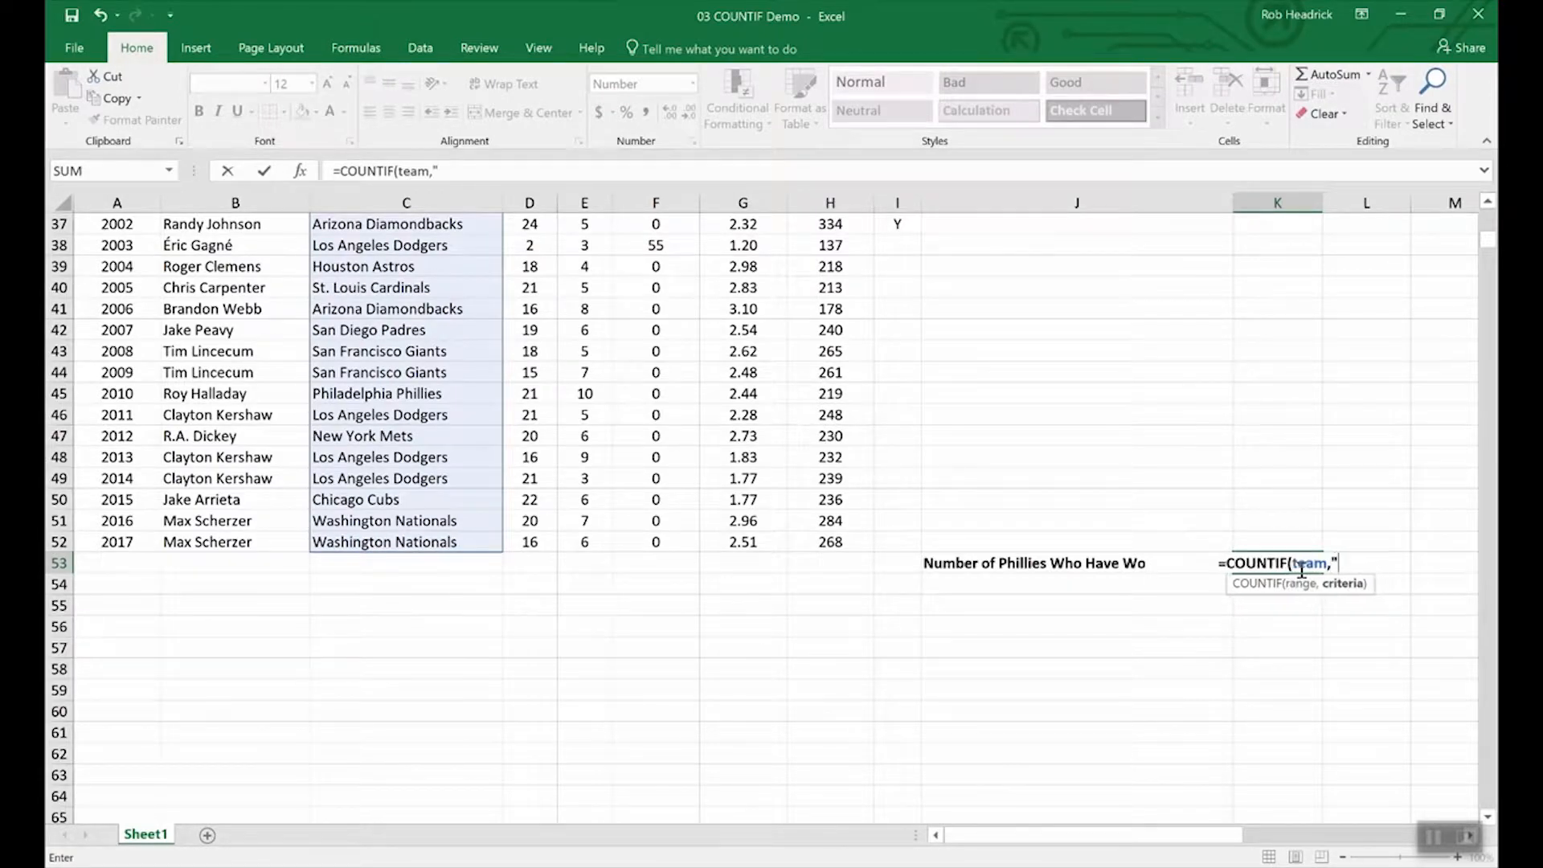
type("\"Phill")
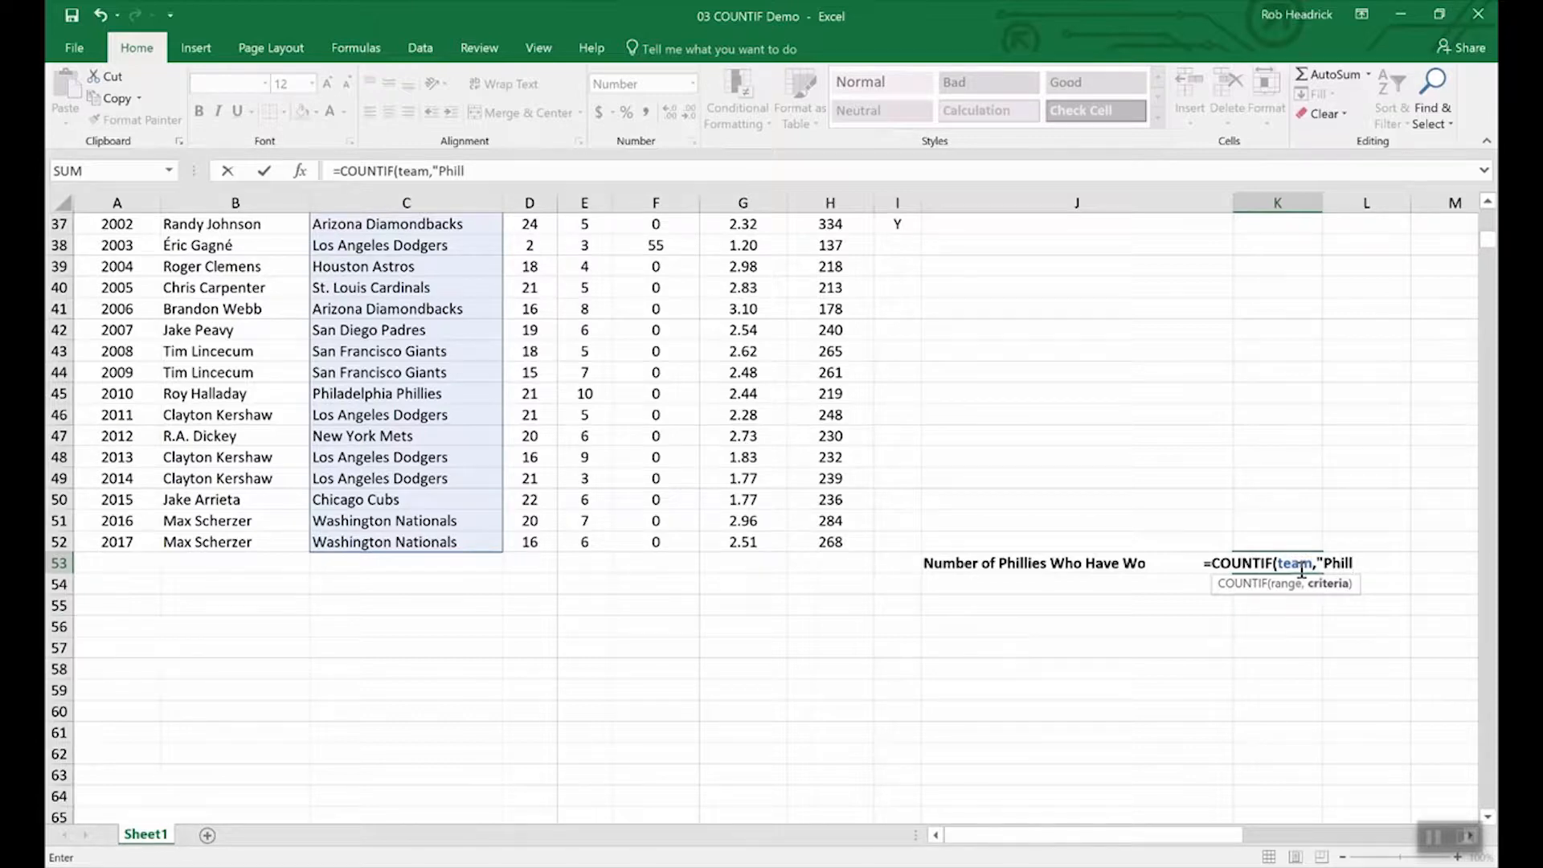
key("BackSpace")
type("adelphia Ph")
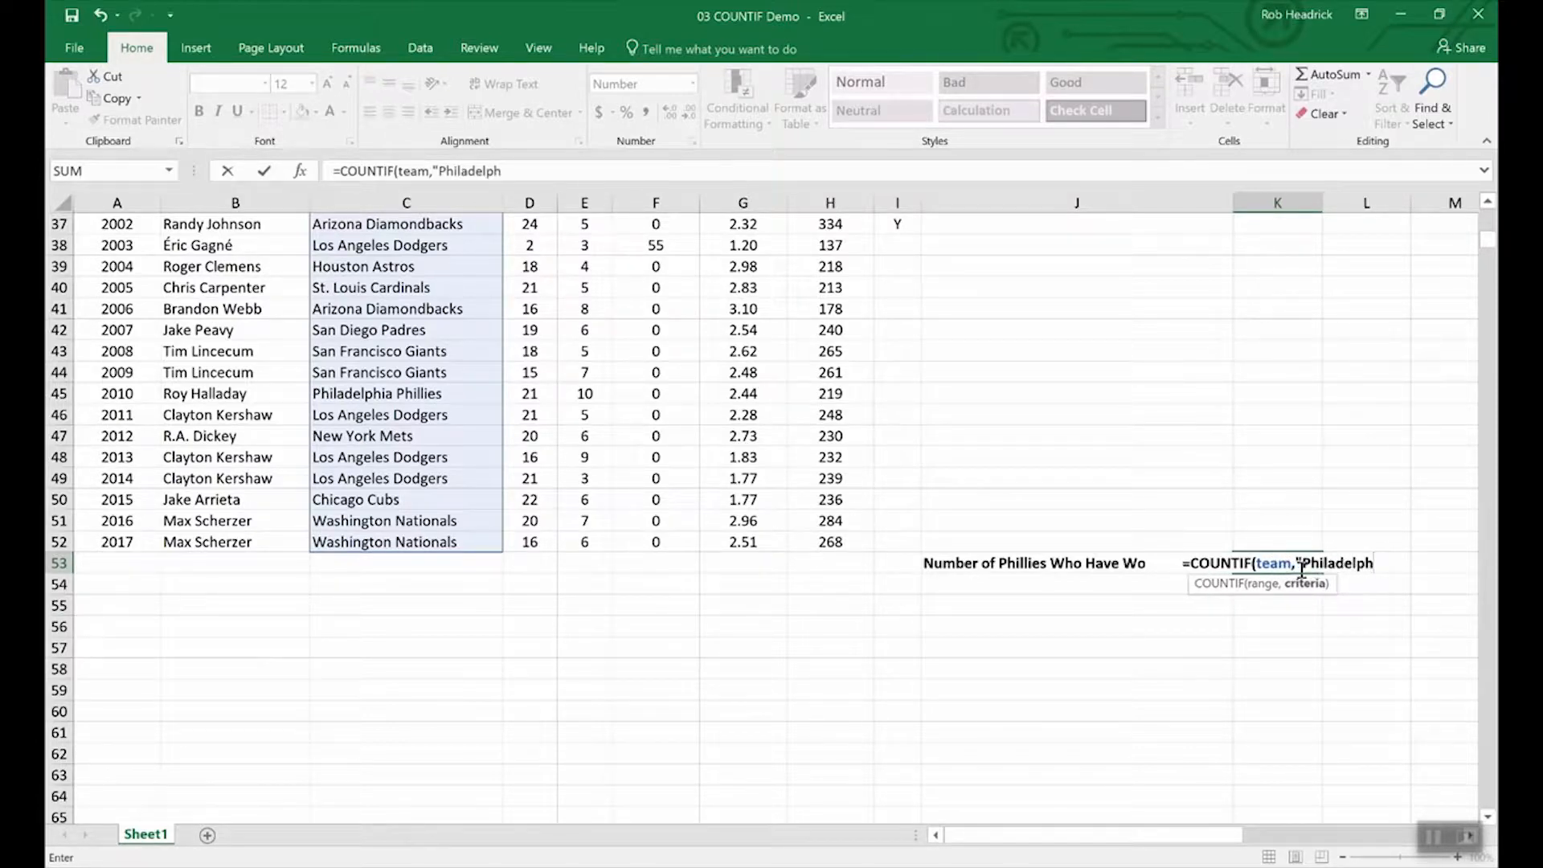
type("illi")
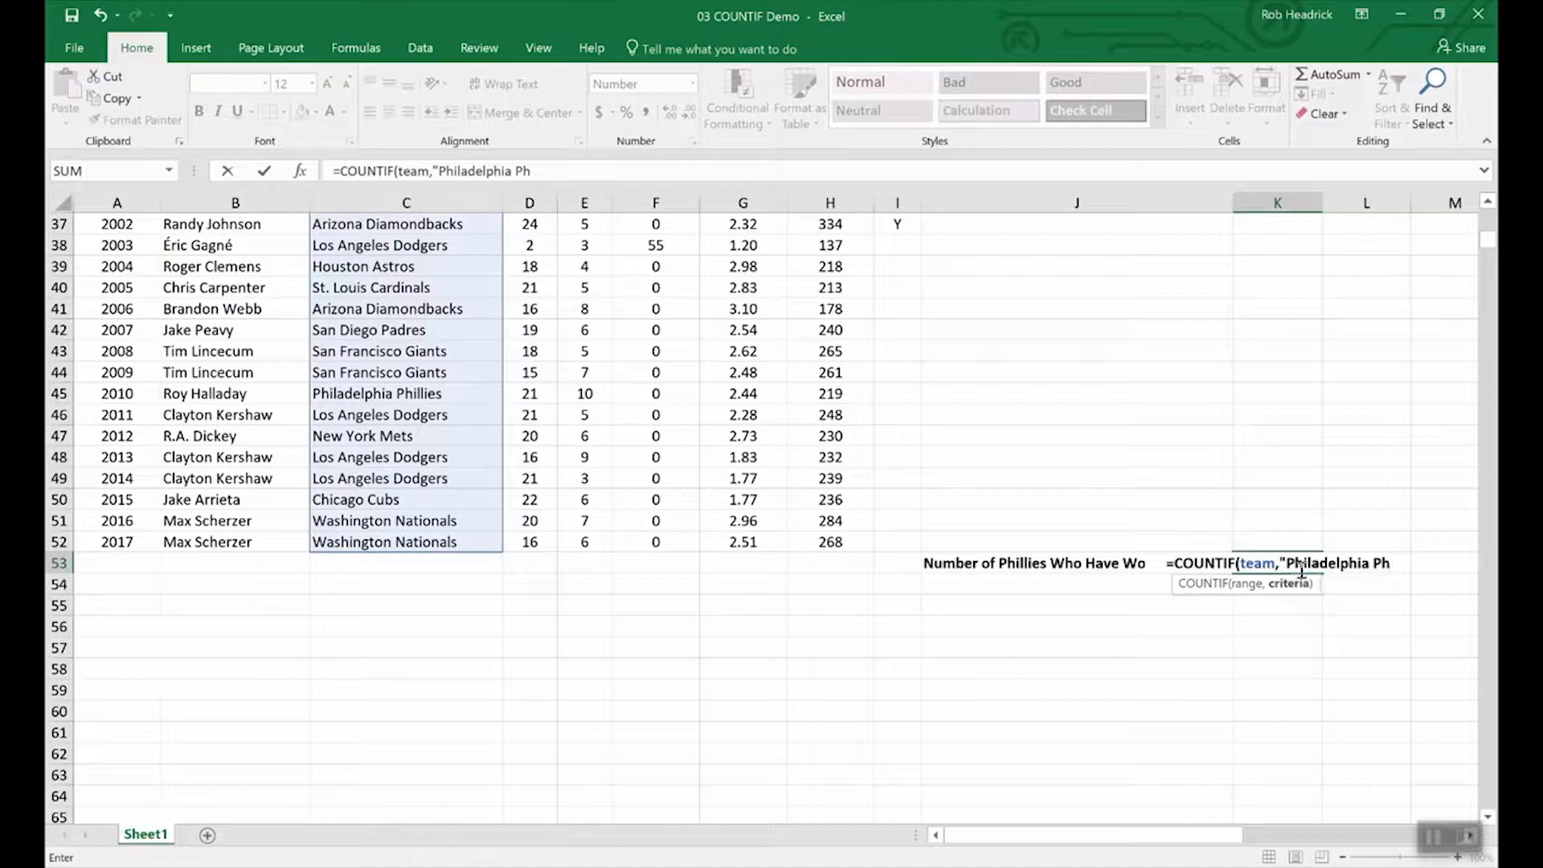
type("e")
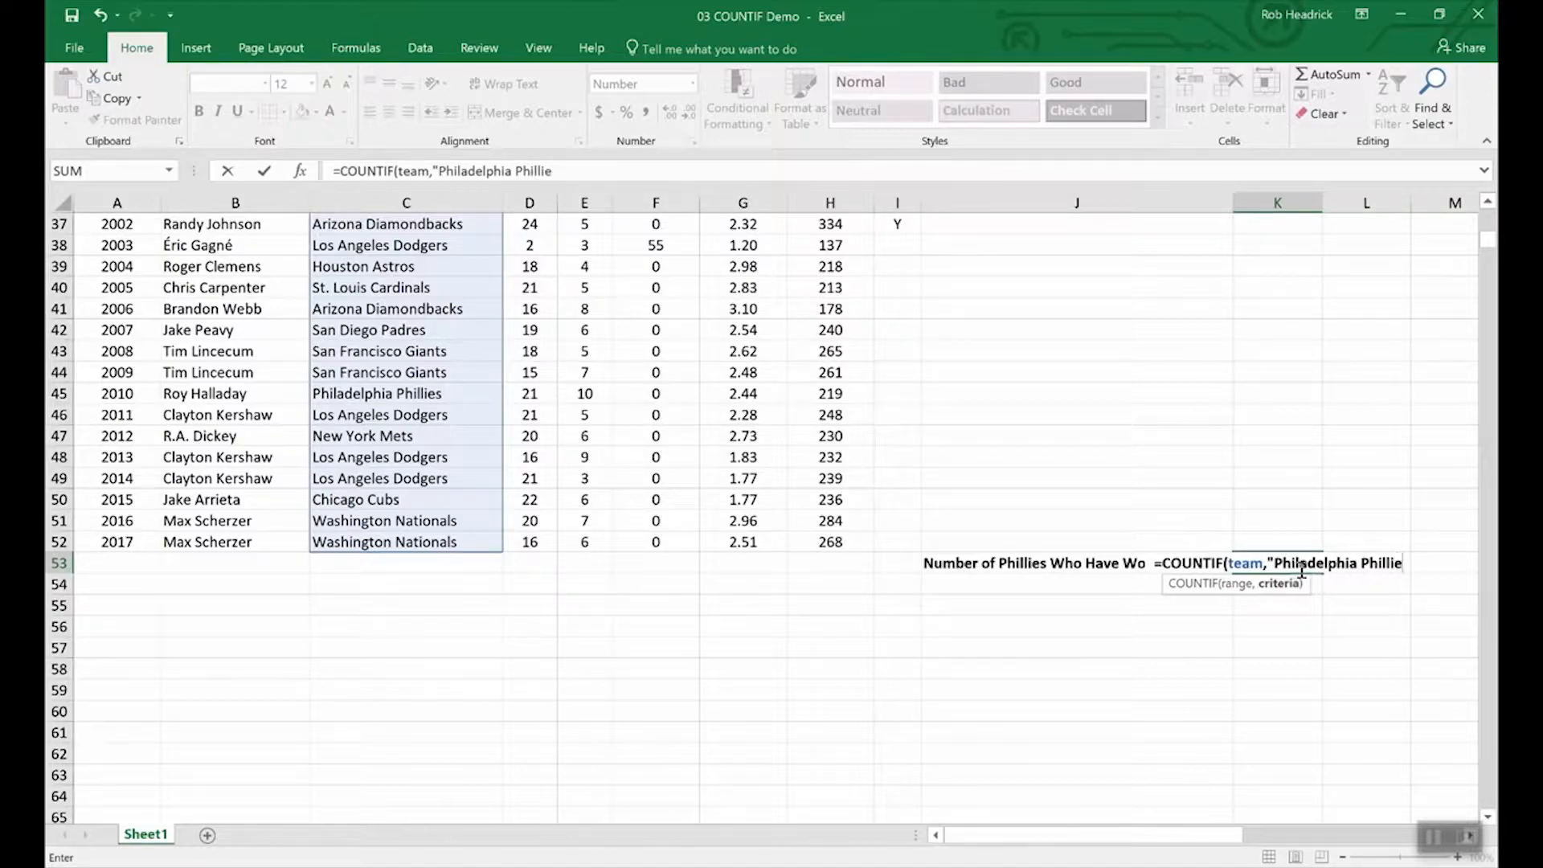
type("s")
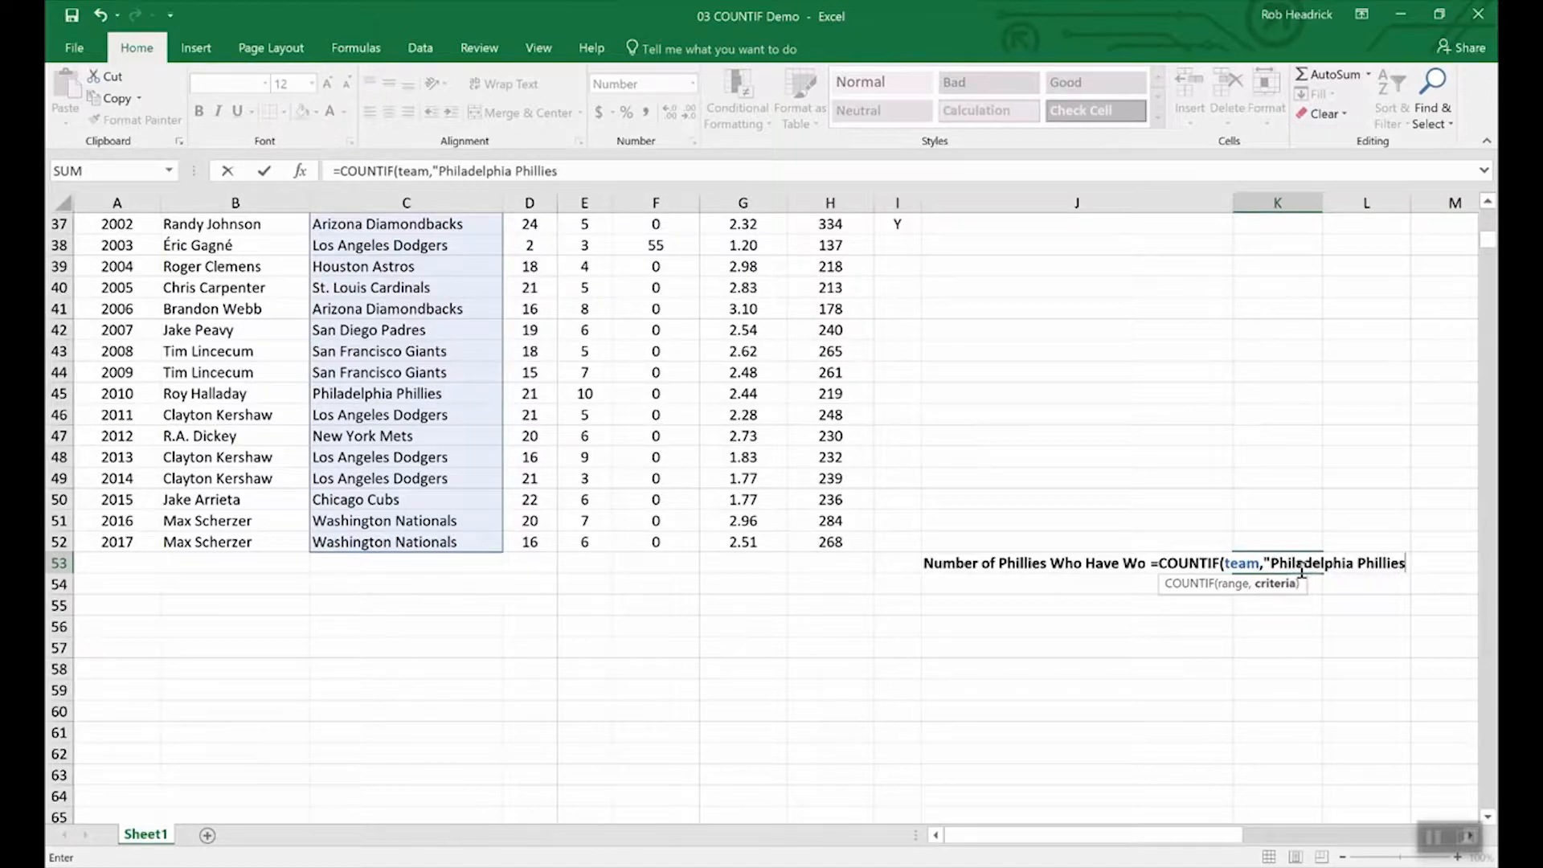
type("\"")
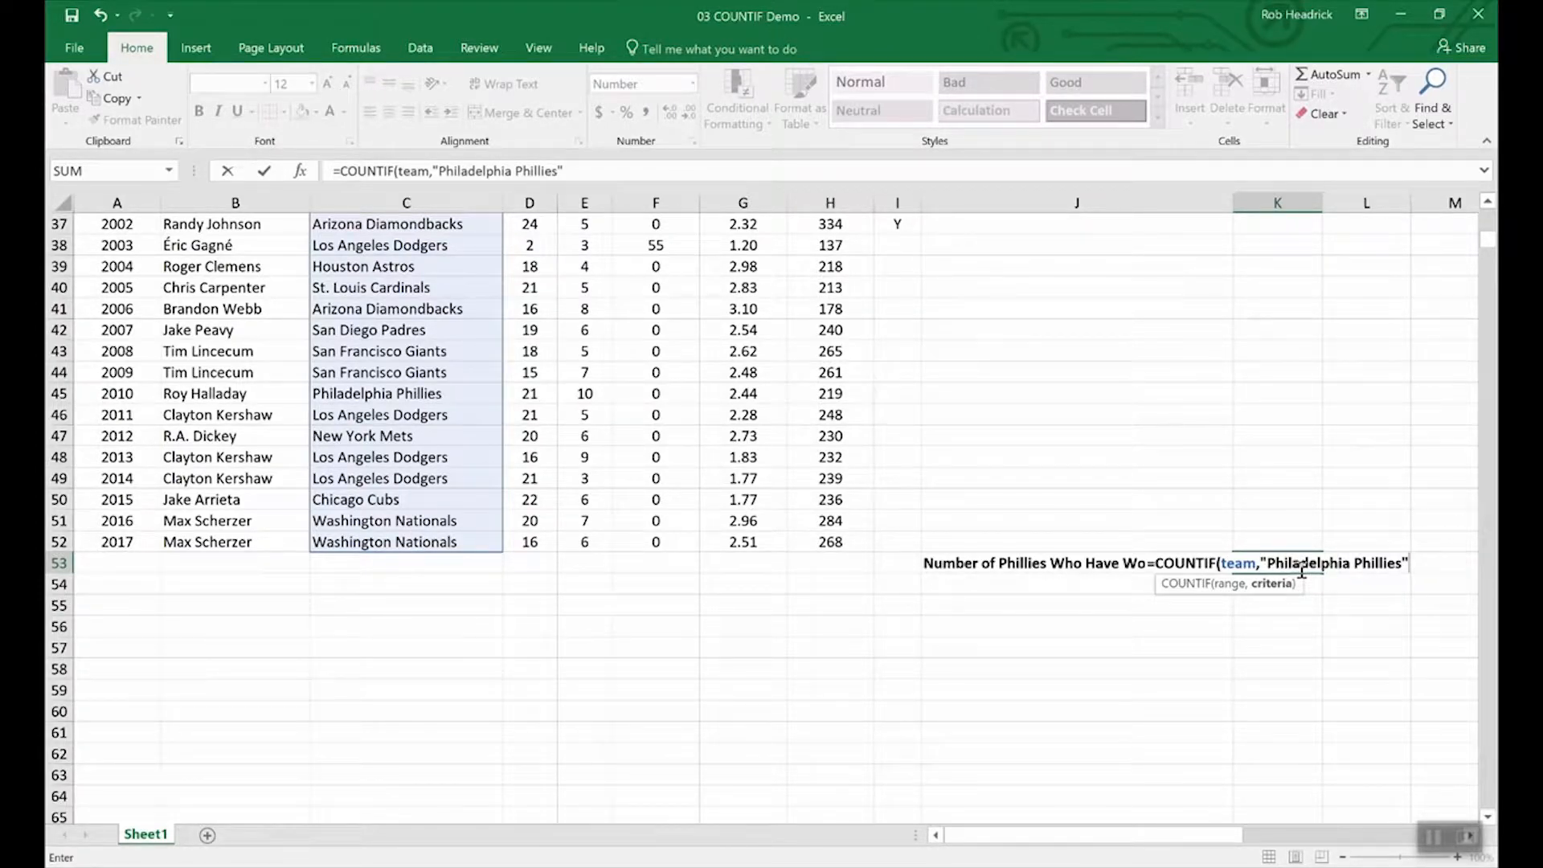
key("Return")
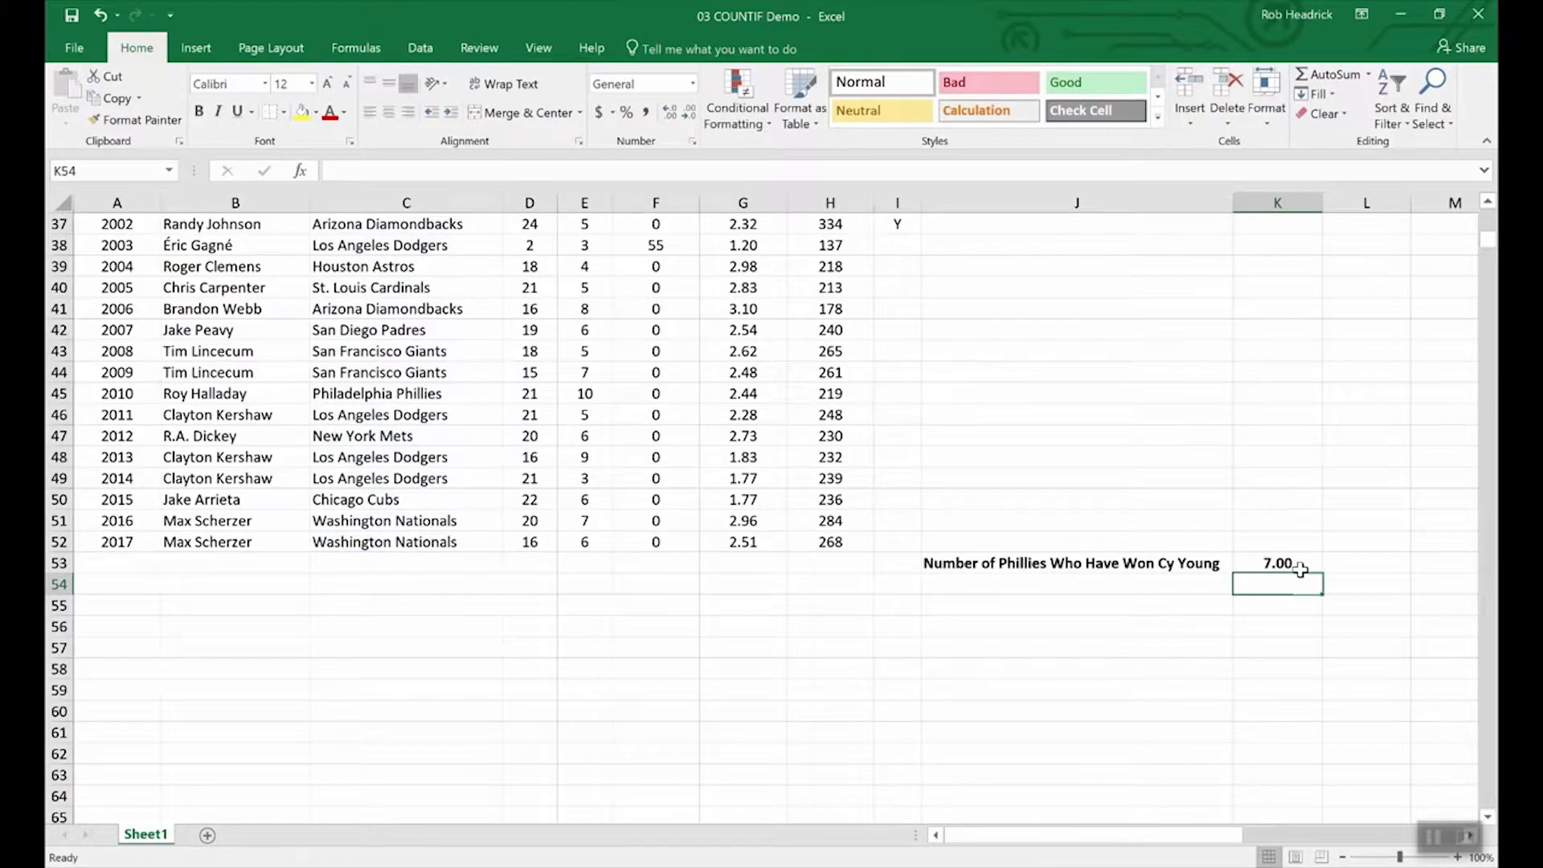
Step: Scroll through the pitchers table to review the Phillies rows
scroll(430, 674, "up", 4)
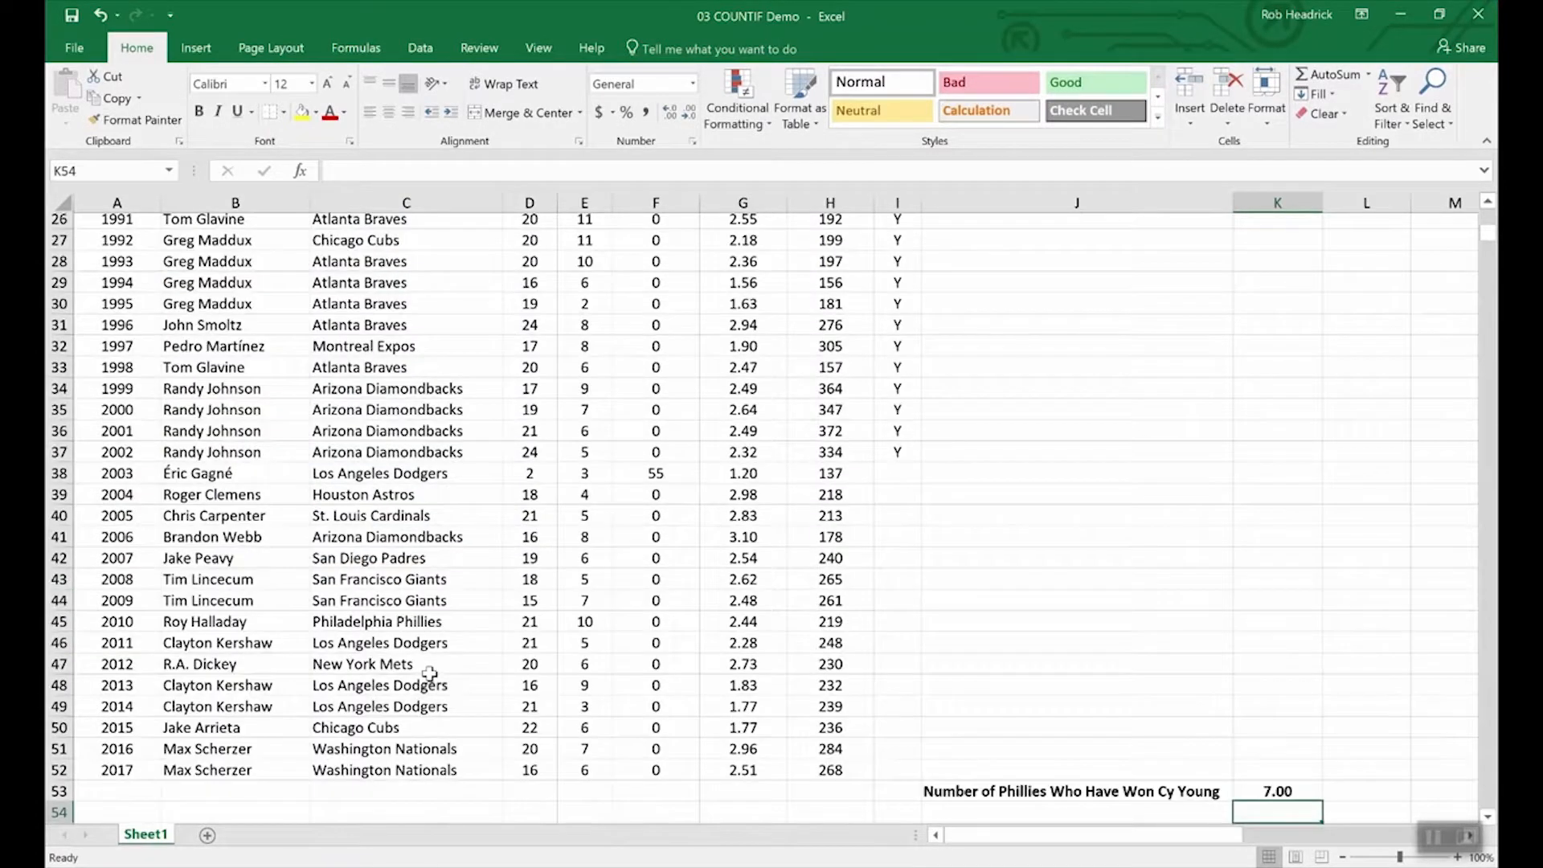
scroll(430, 674, "up", 8)
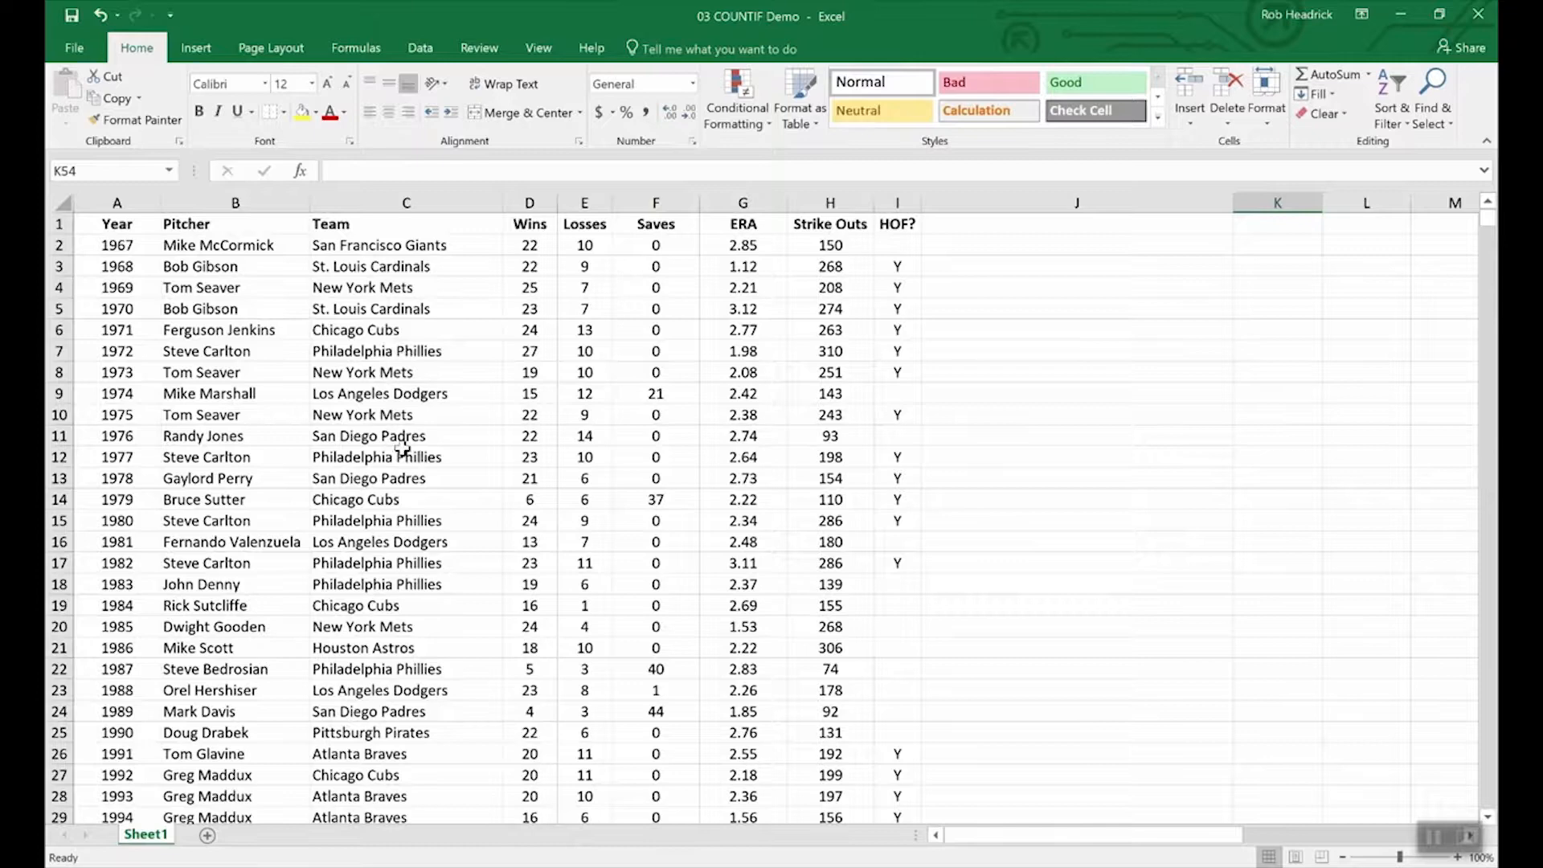
scroll(404, 454, "down", 4)
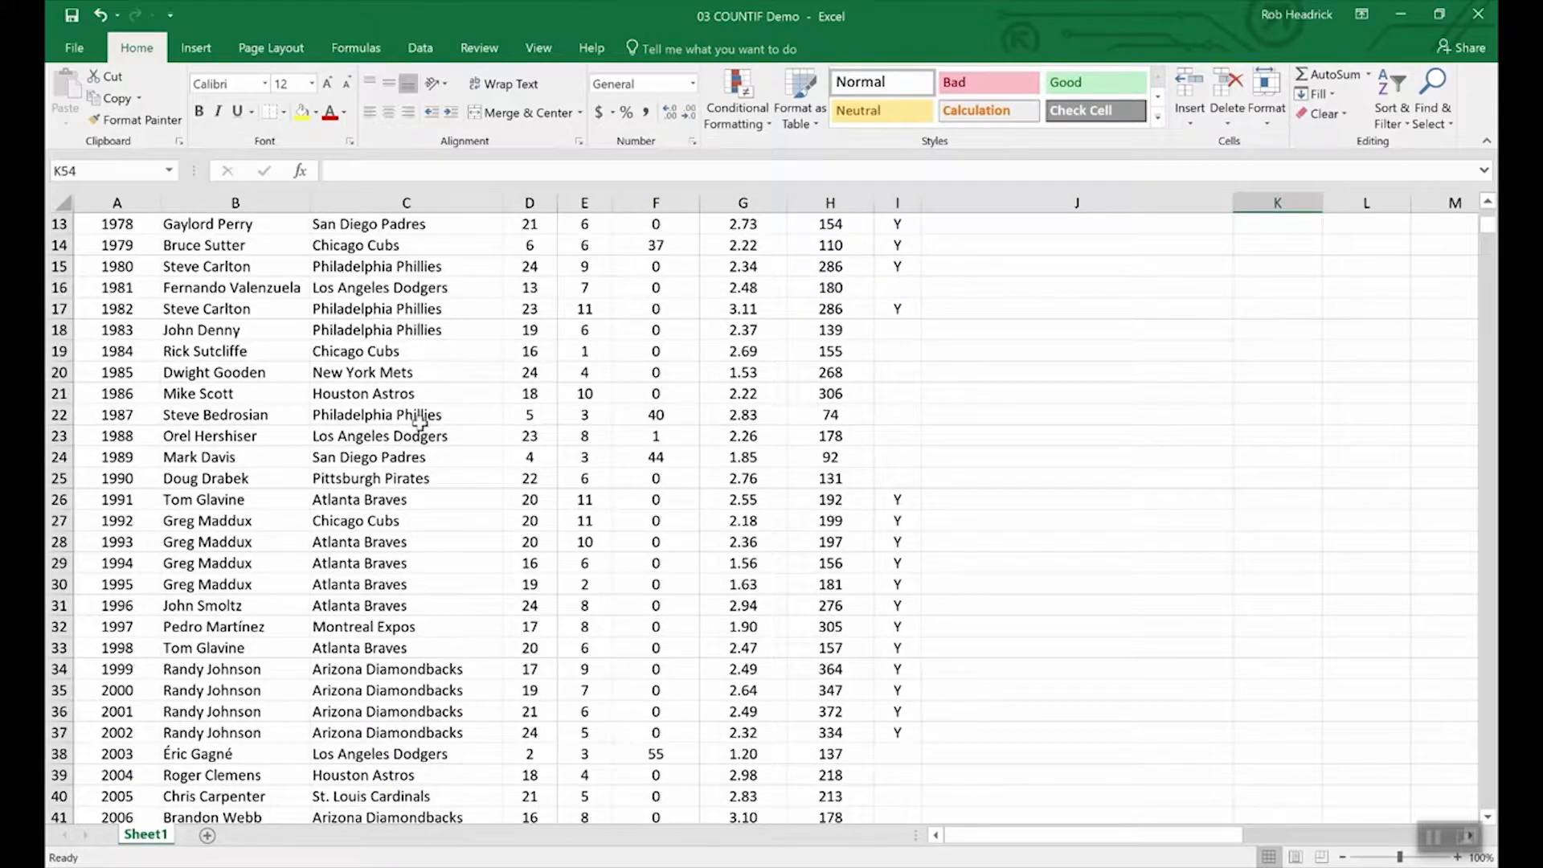
scroll(434, 530, "down", 4)
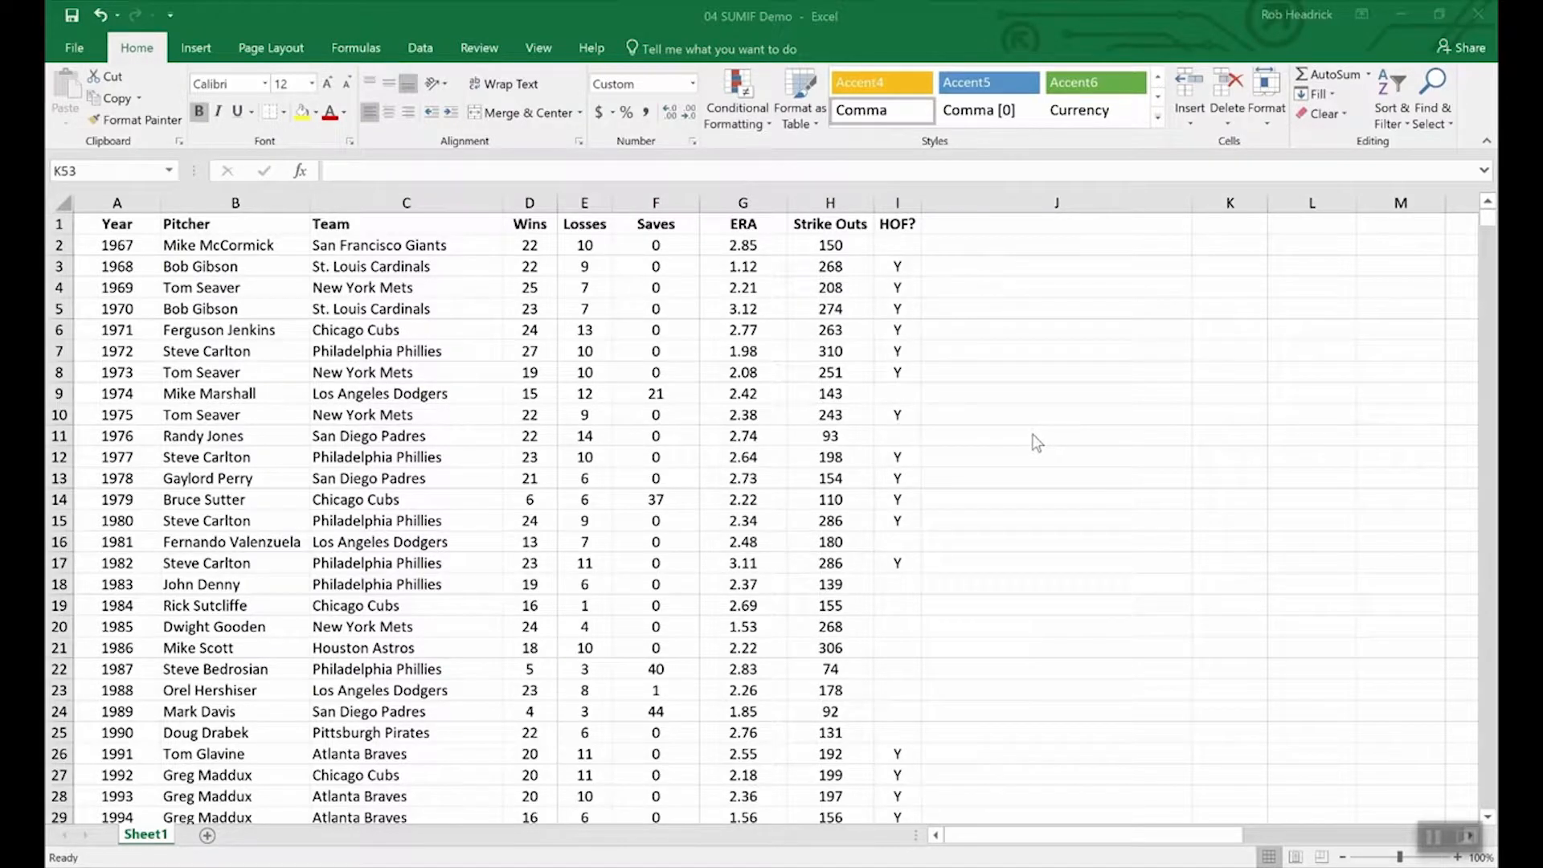
Step: Enter =SUMIF(hof,"Y",Strike_Outs) in K53, totalling 5,931 Hall of Fame strike outs
left_click(1089, 547)
scroll(1089, 546, "down", 16)
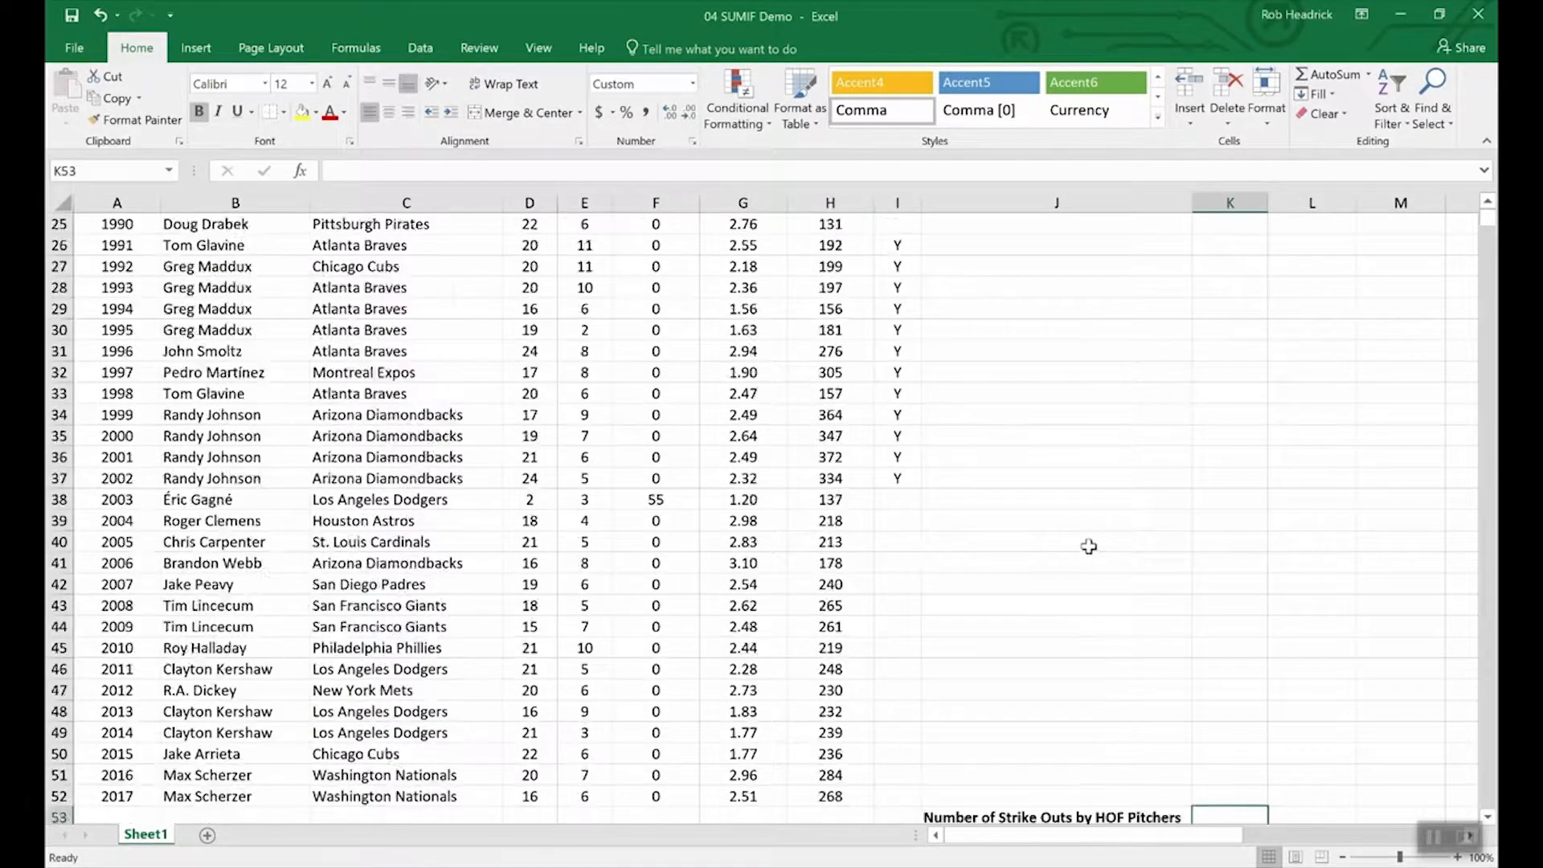
scroll(1085, 549, "up", 8)
scroll(1201, 748, "down", 4)
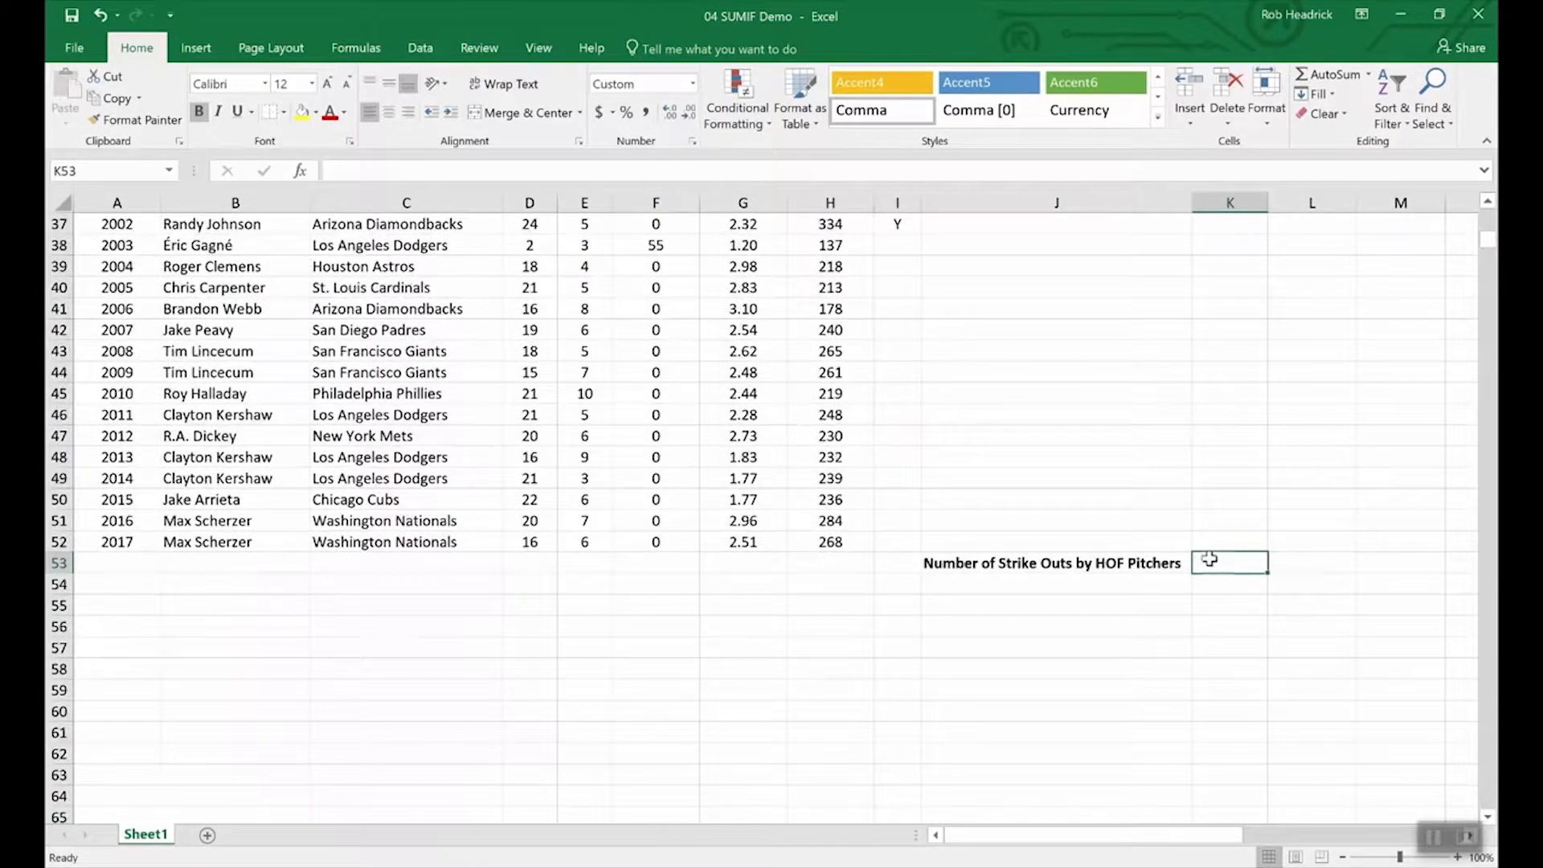
type("=")
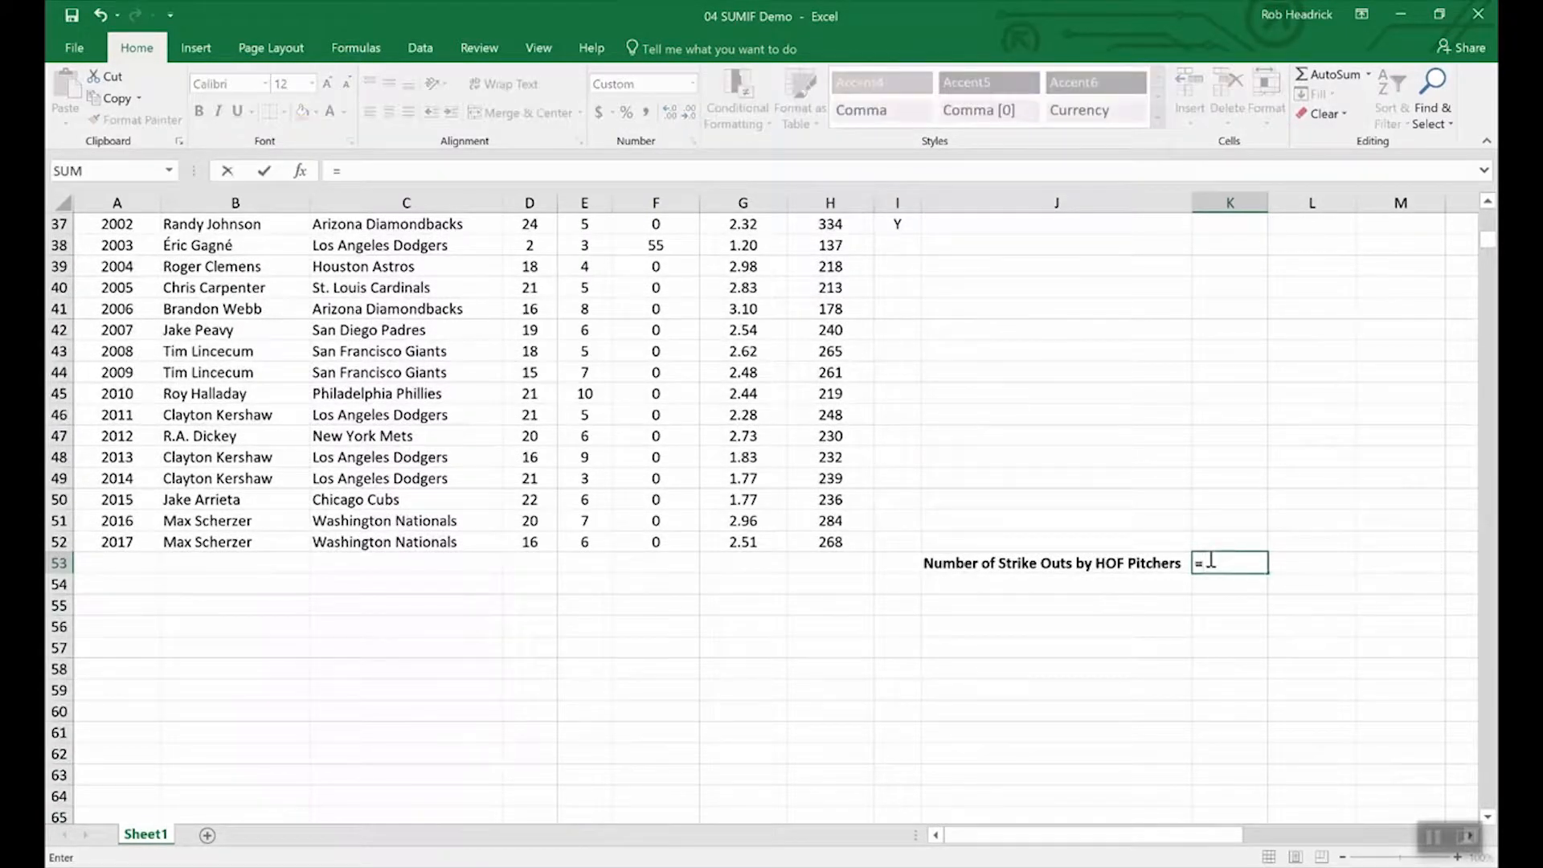
type("sumi")
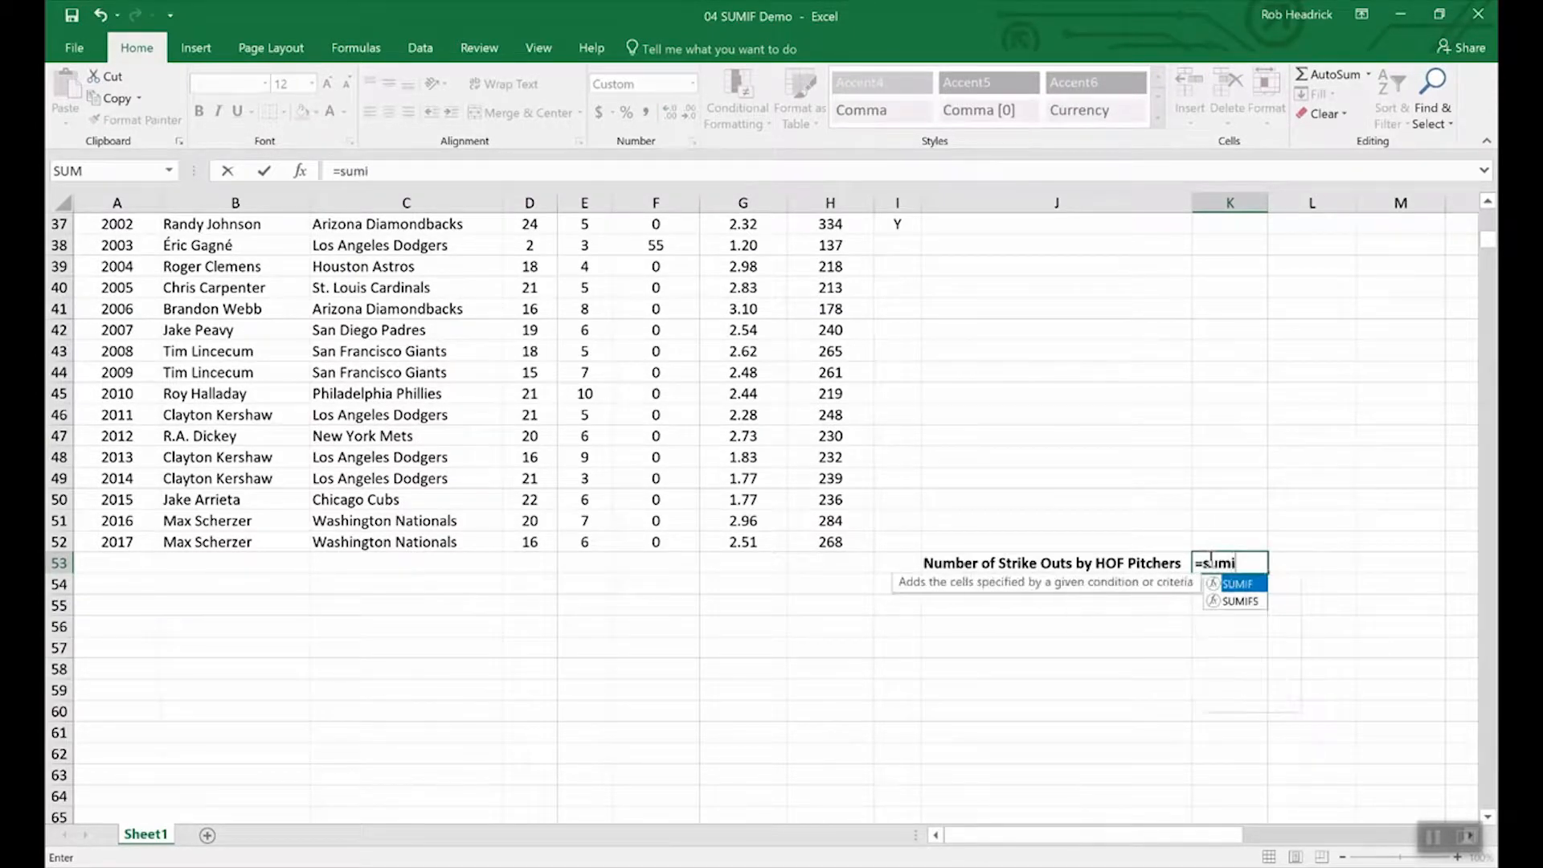
type("f(")
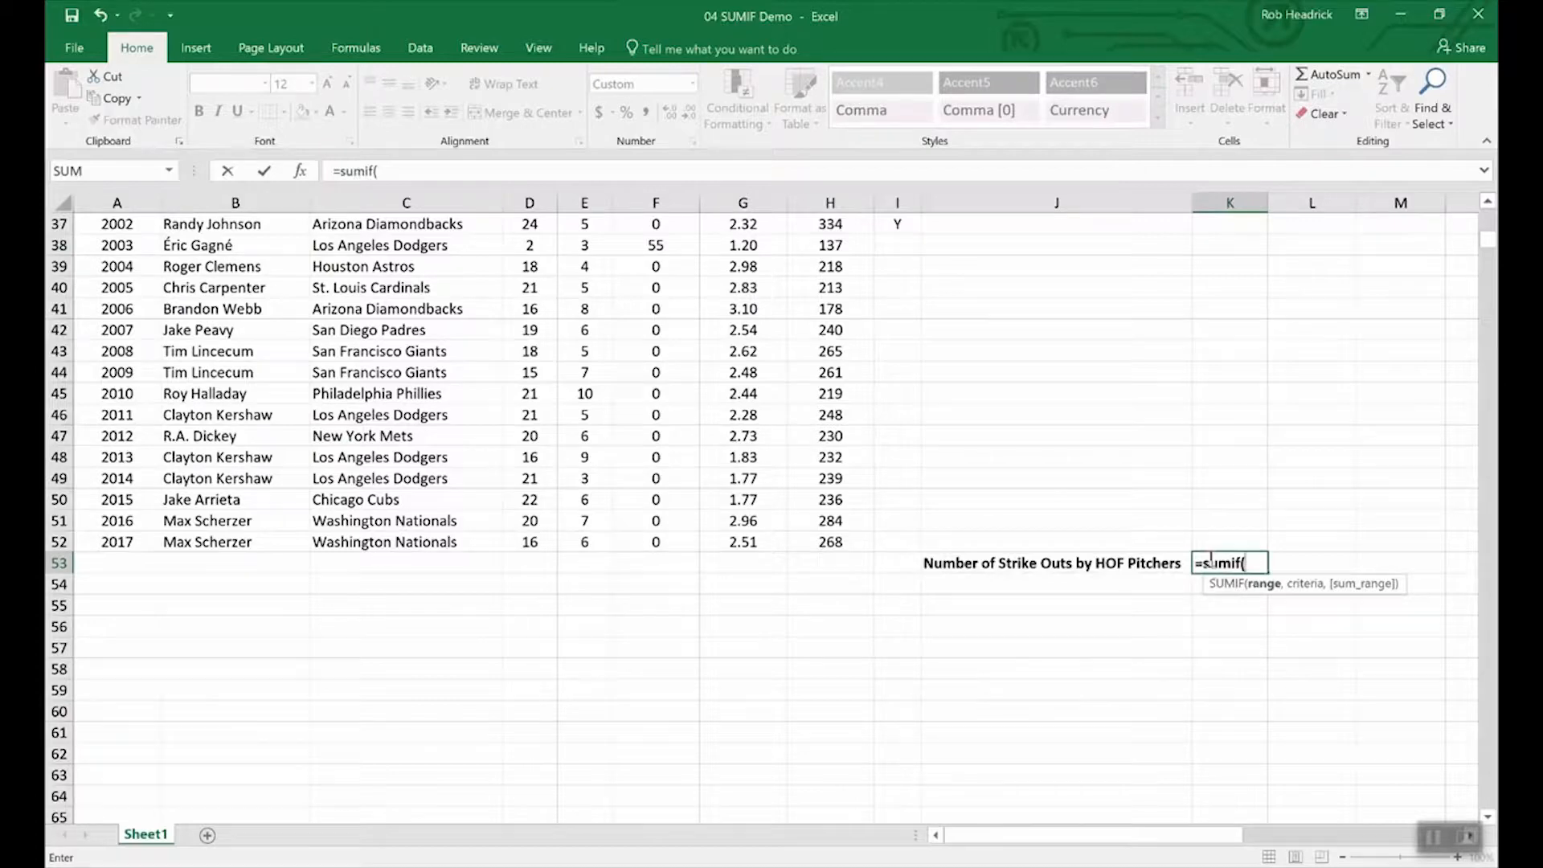
type("ho")
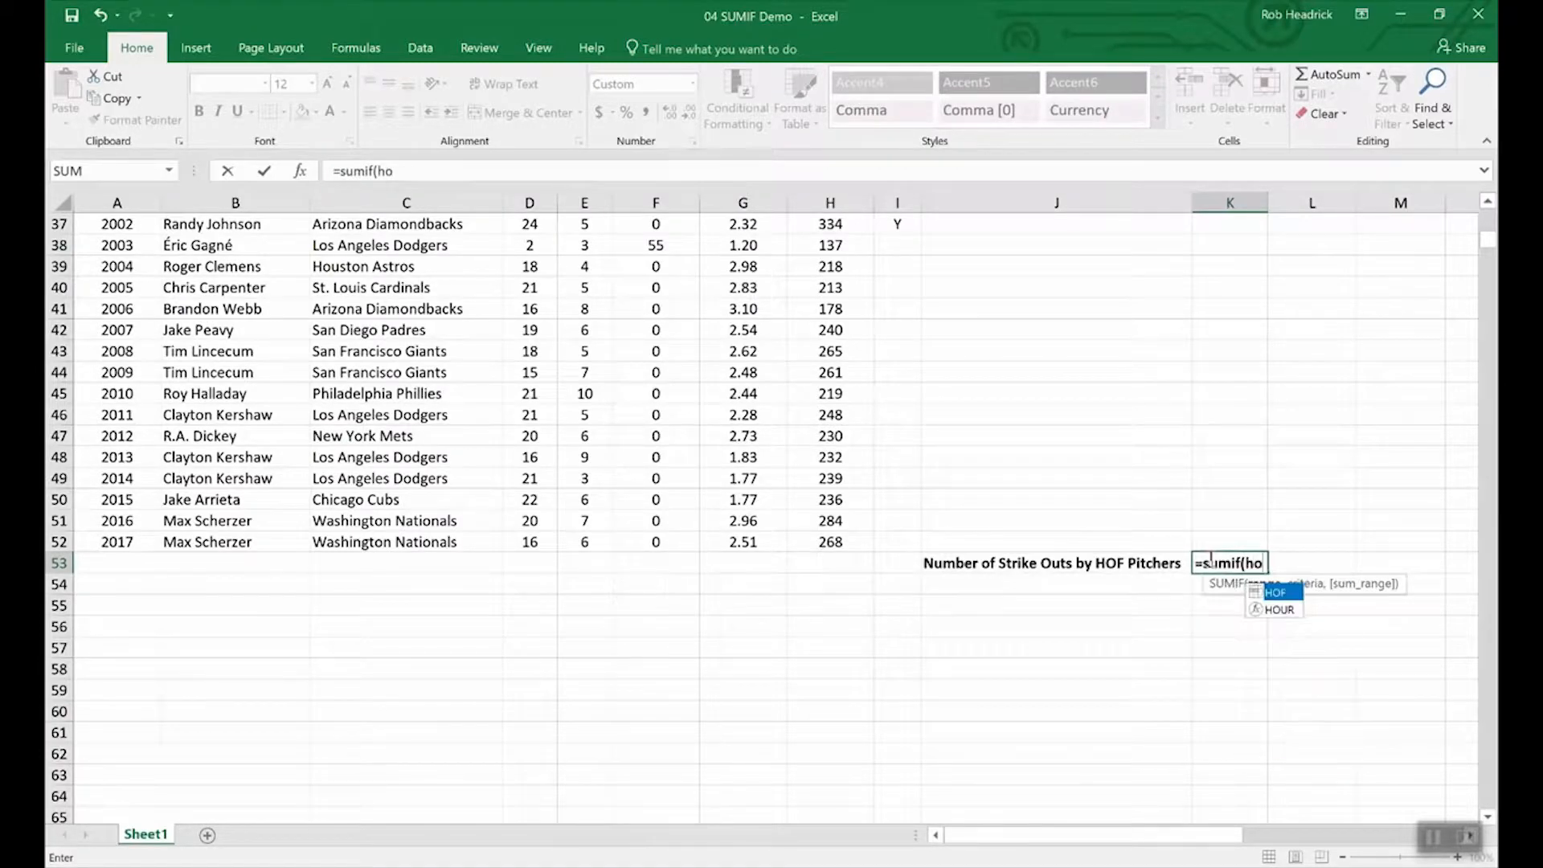
type("f,")
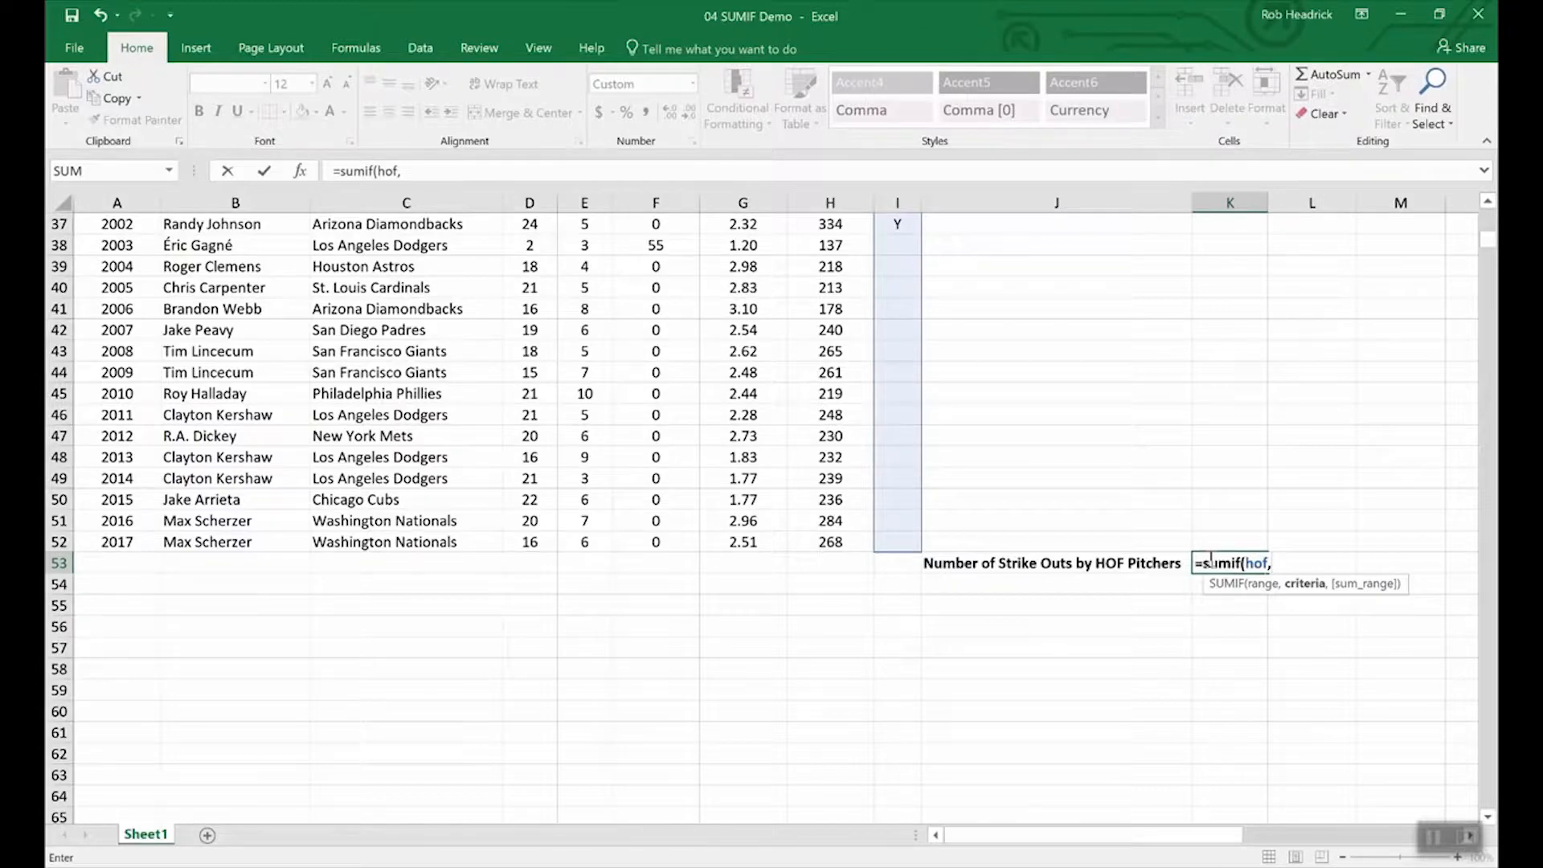
type("\"Y\",")
type("str")
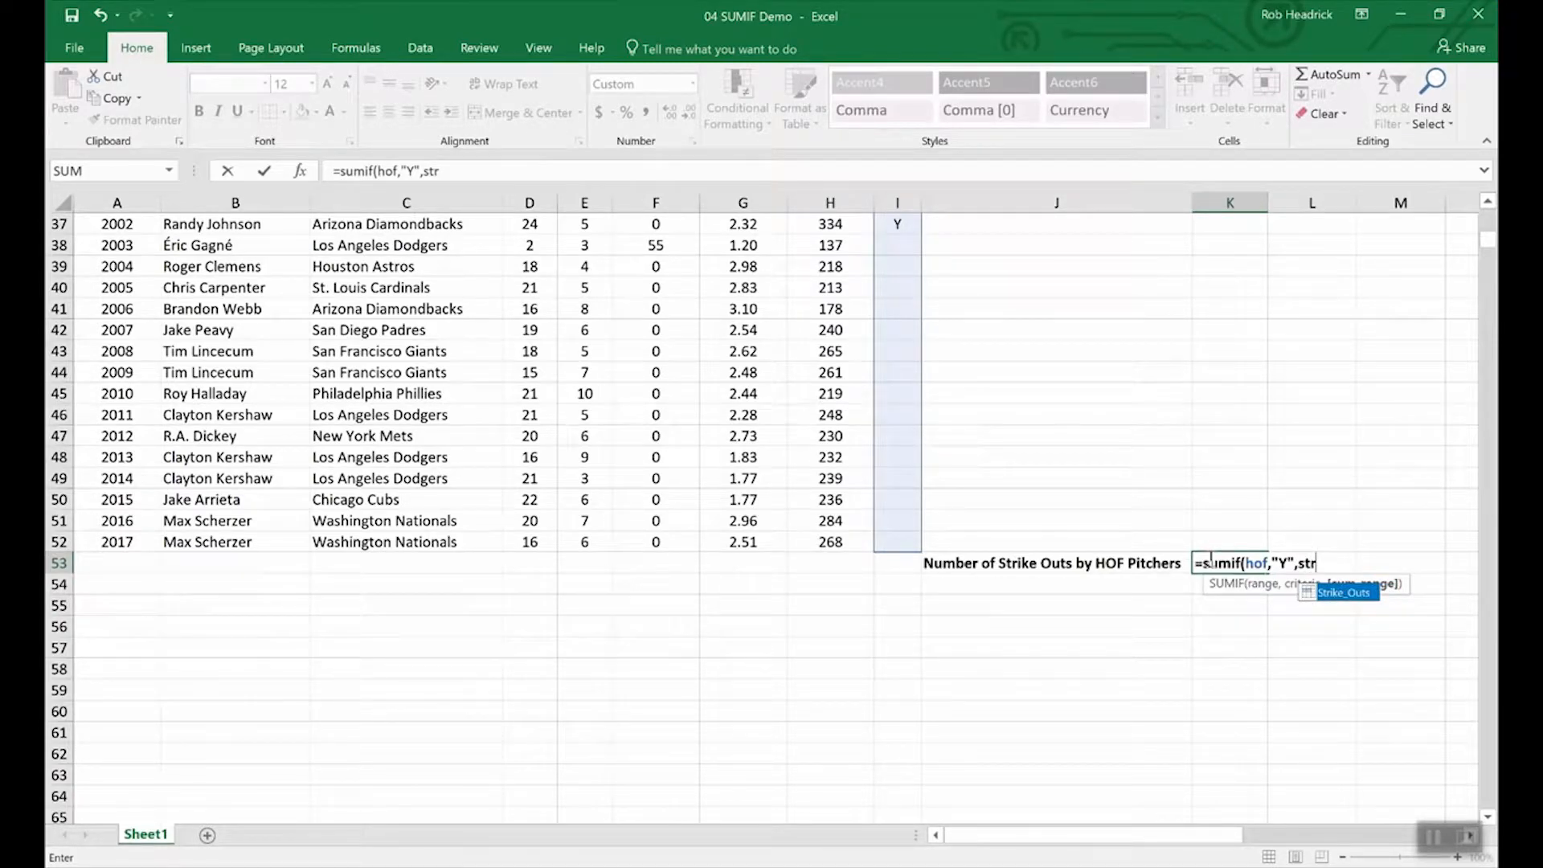
double_click(1345, 595)
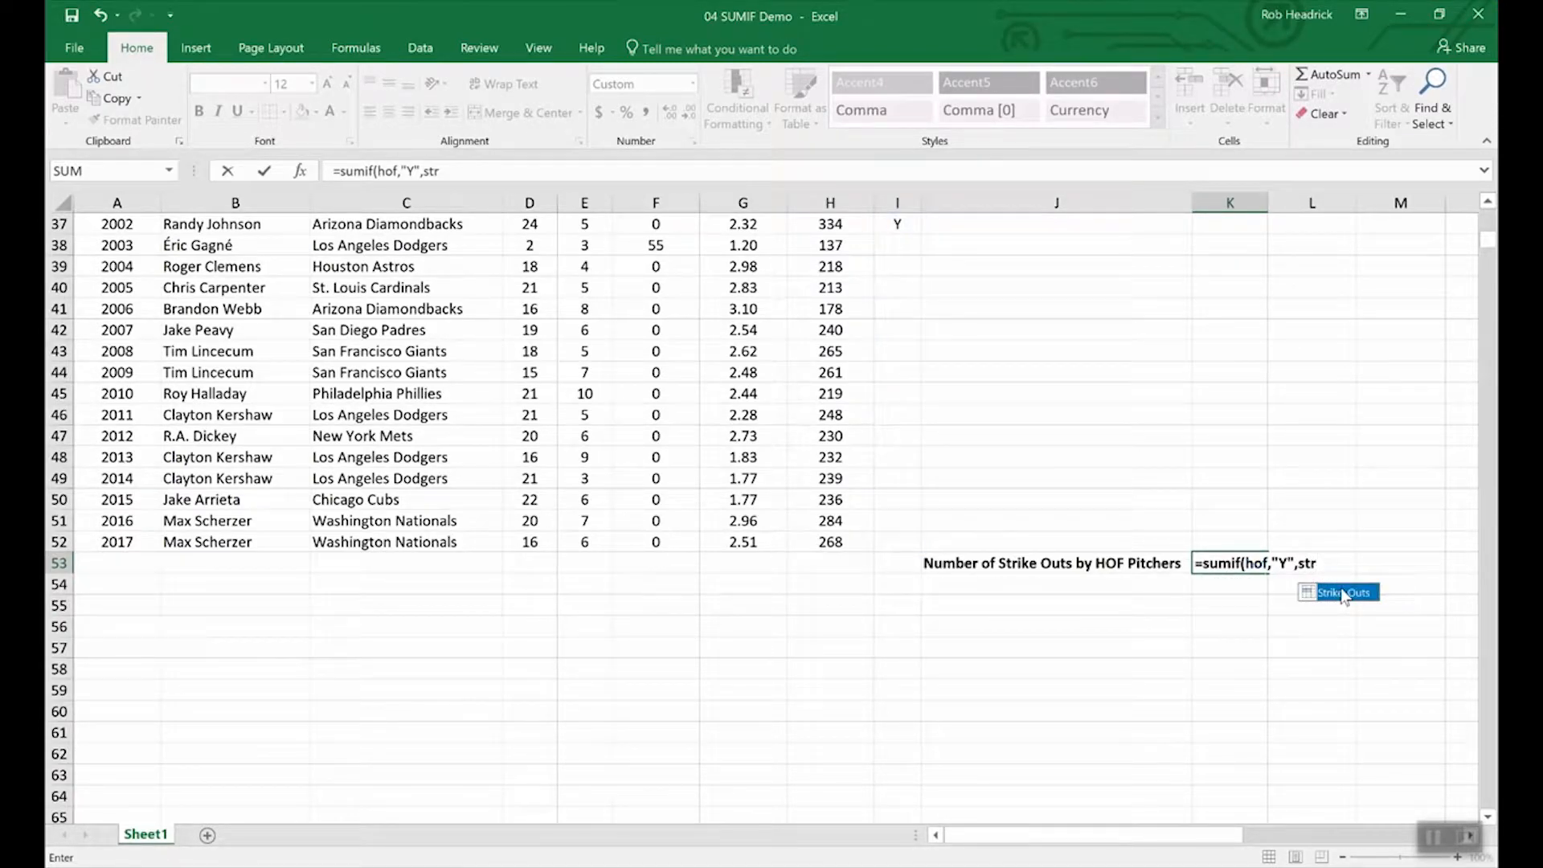
key("Return")
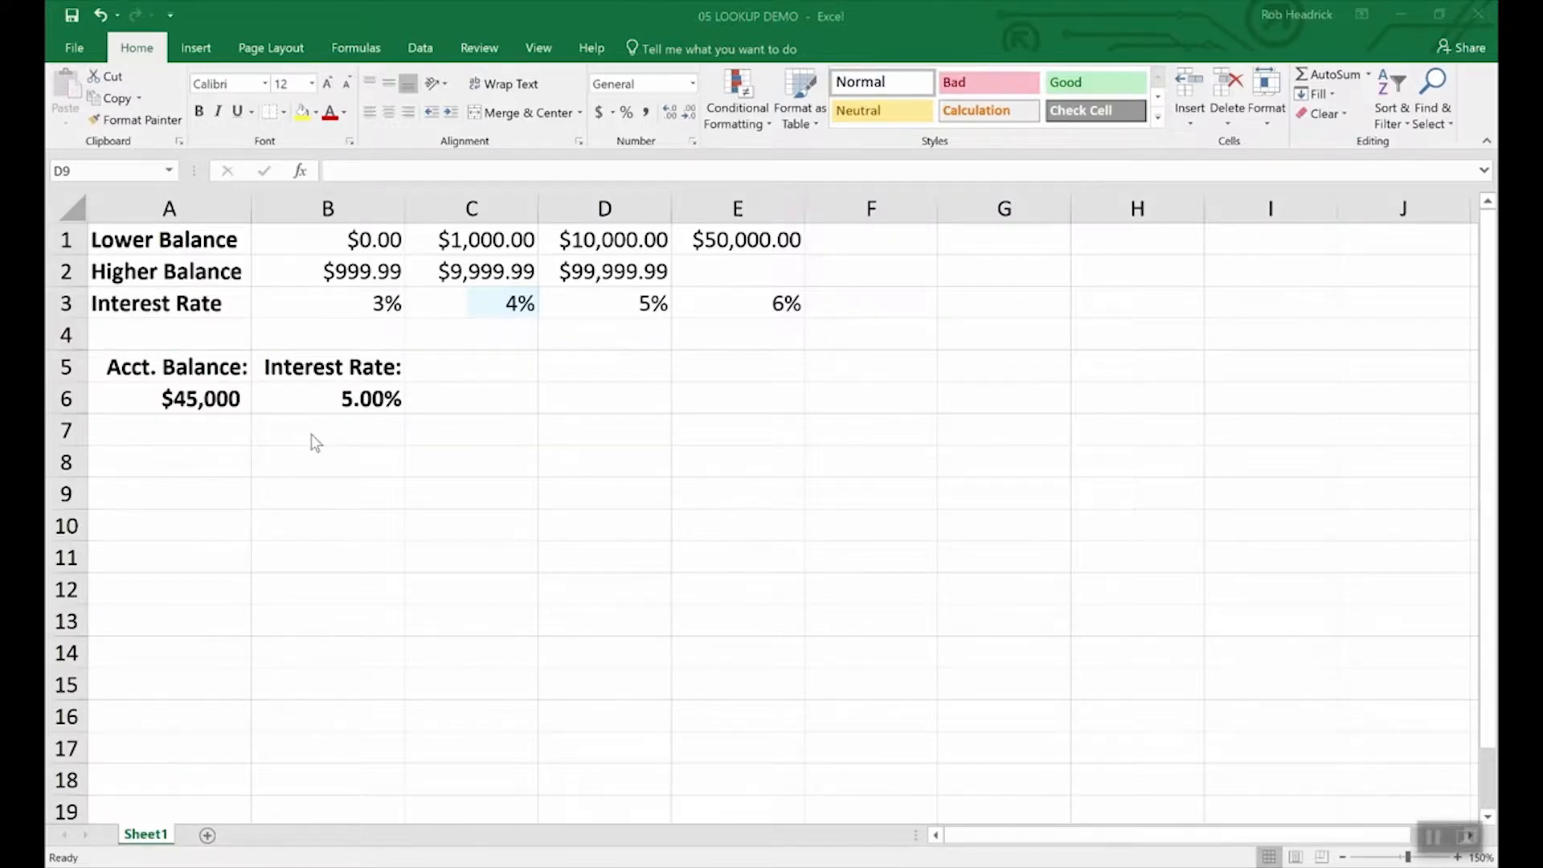
Step: Inspect the account balance in A6 and the LOOKUP formula behind its interest rate
left_click(201, 396)
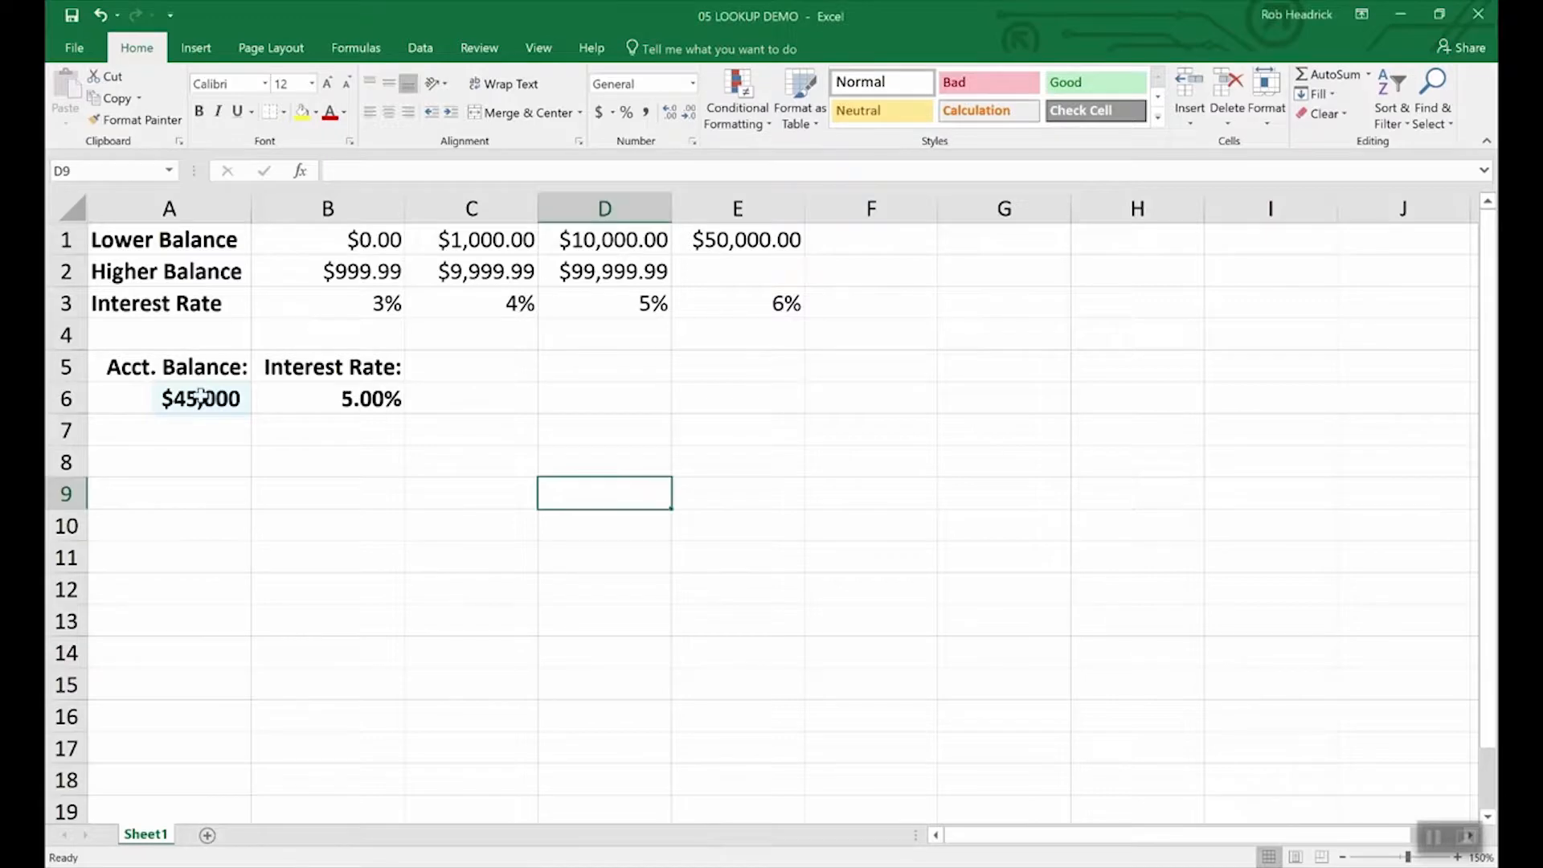
left_click(201, 396)
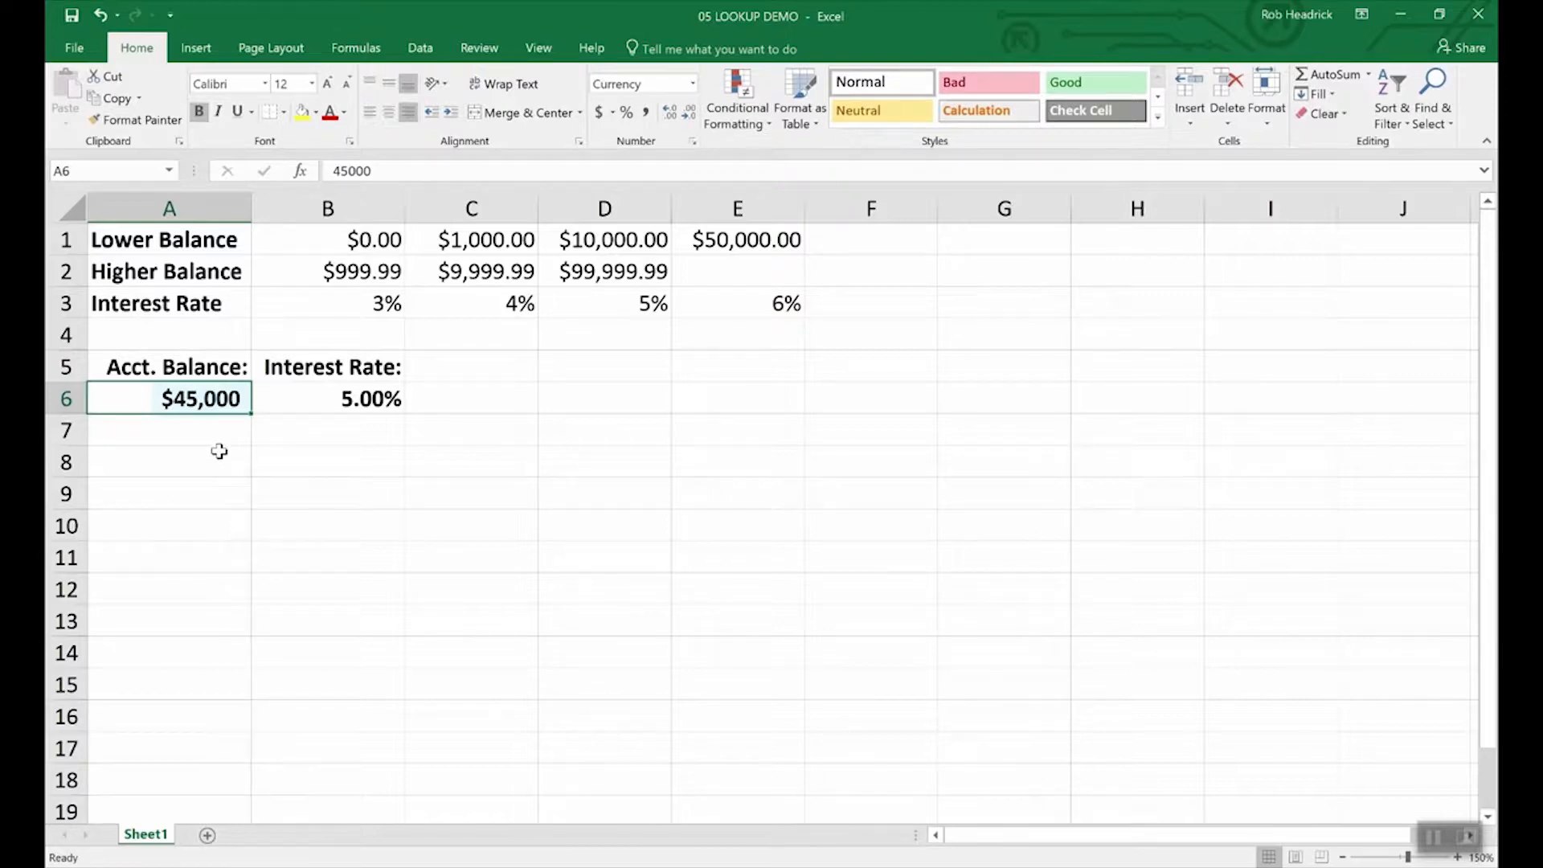
left_click(372, 399)
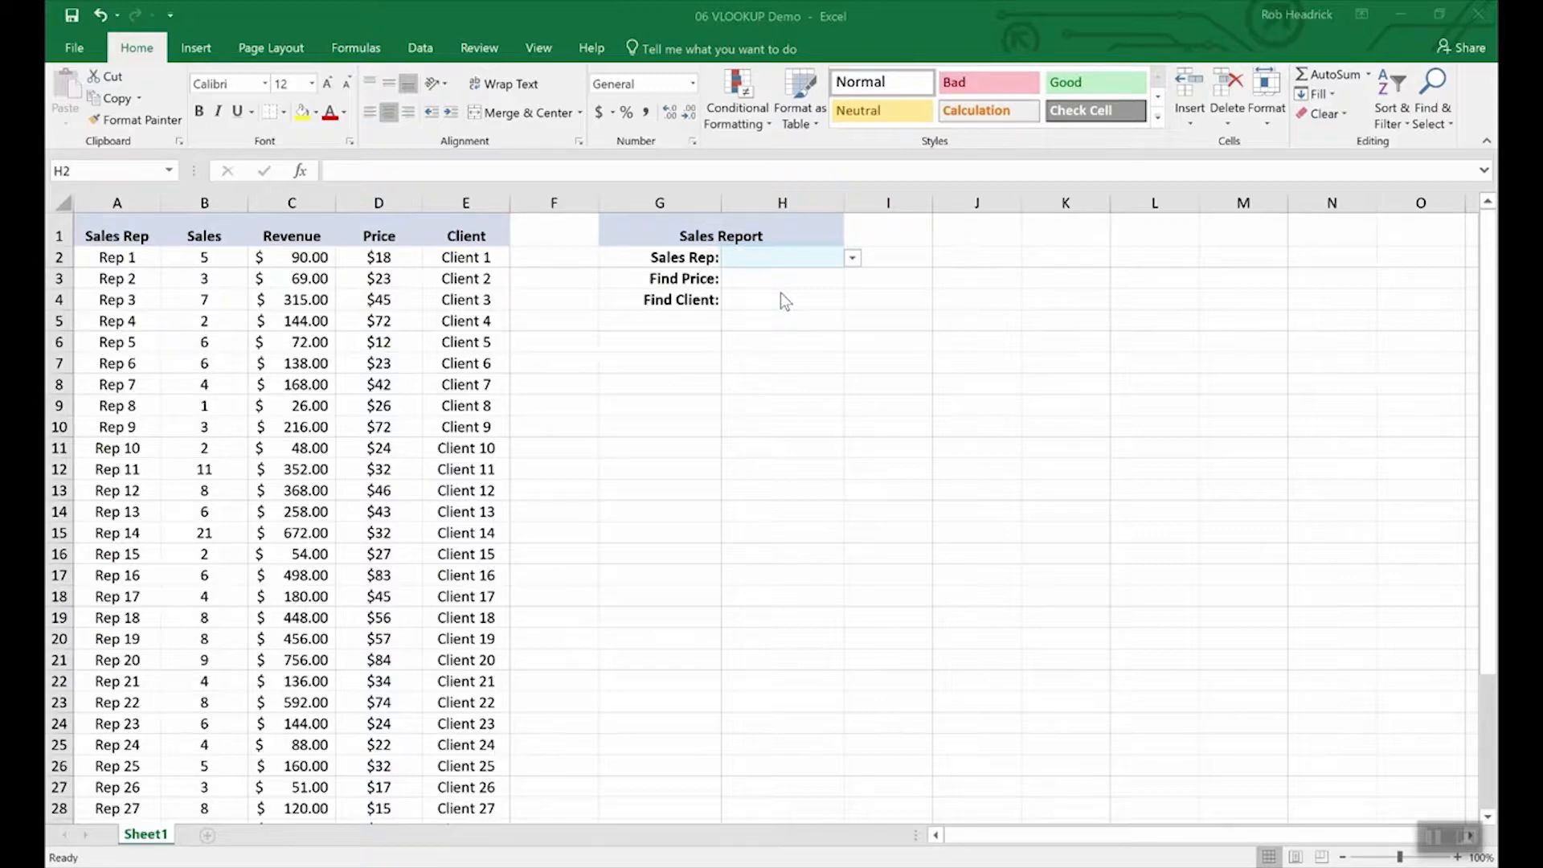
Step: Choose Rep 16 from the Sales Rep dropdown in H2
left_click(852, 259)
left_click(852, 257)
scroll(852, 337, "down", 5)
mouse_move(850, 348)
left_mouse_down()
mouse_move(849, 410)
mouse_move(849, 338)
left_mouse_up()
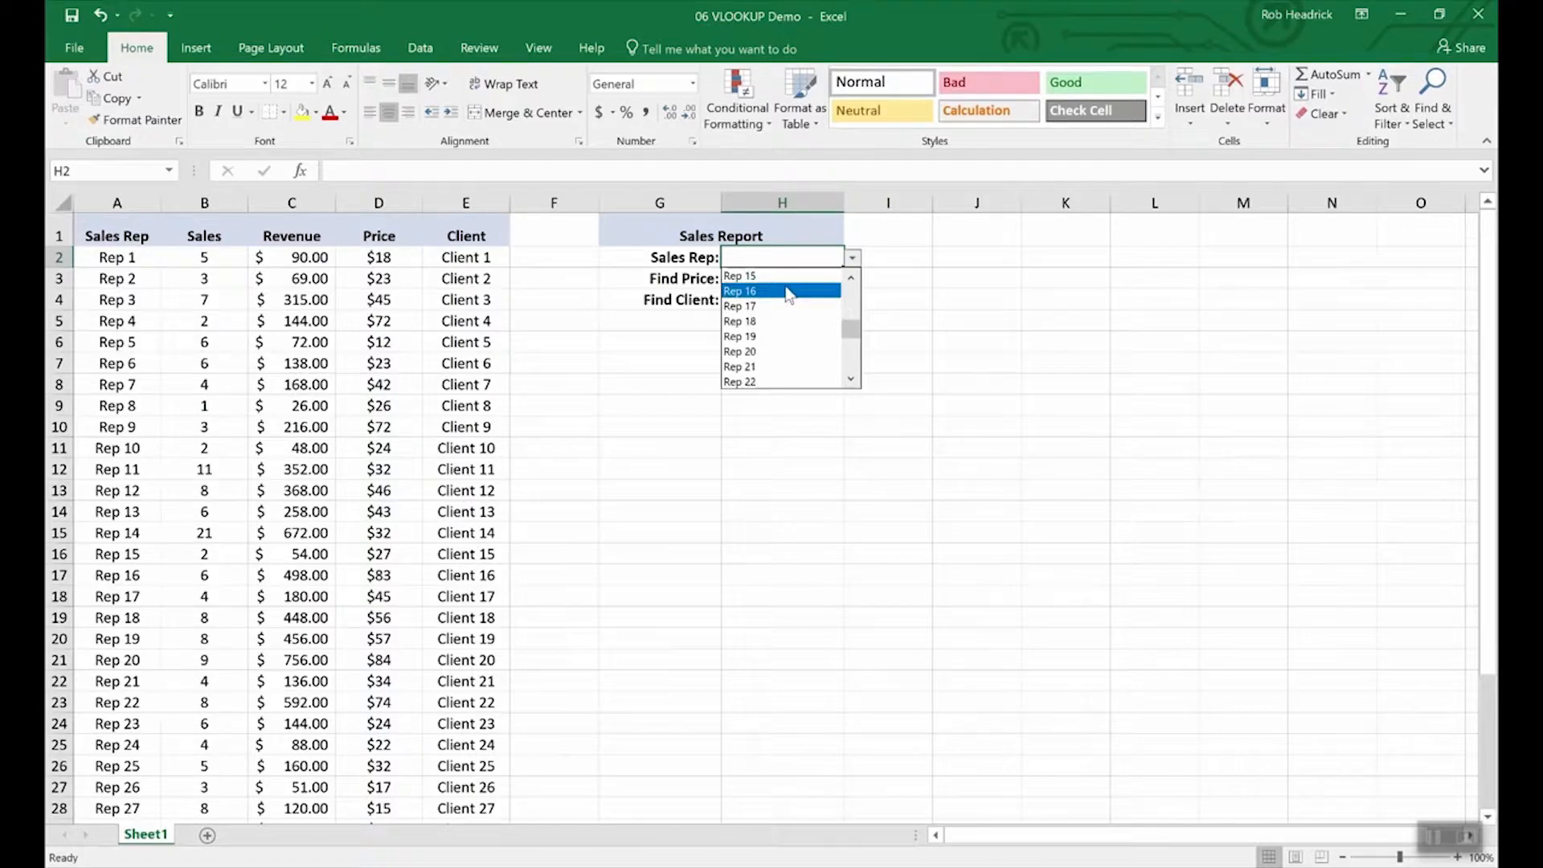
left_click(748, 293)
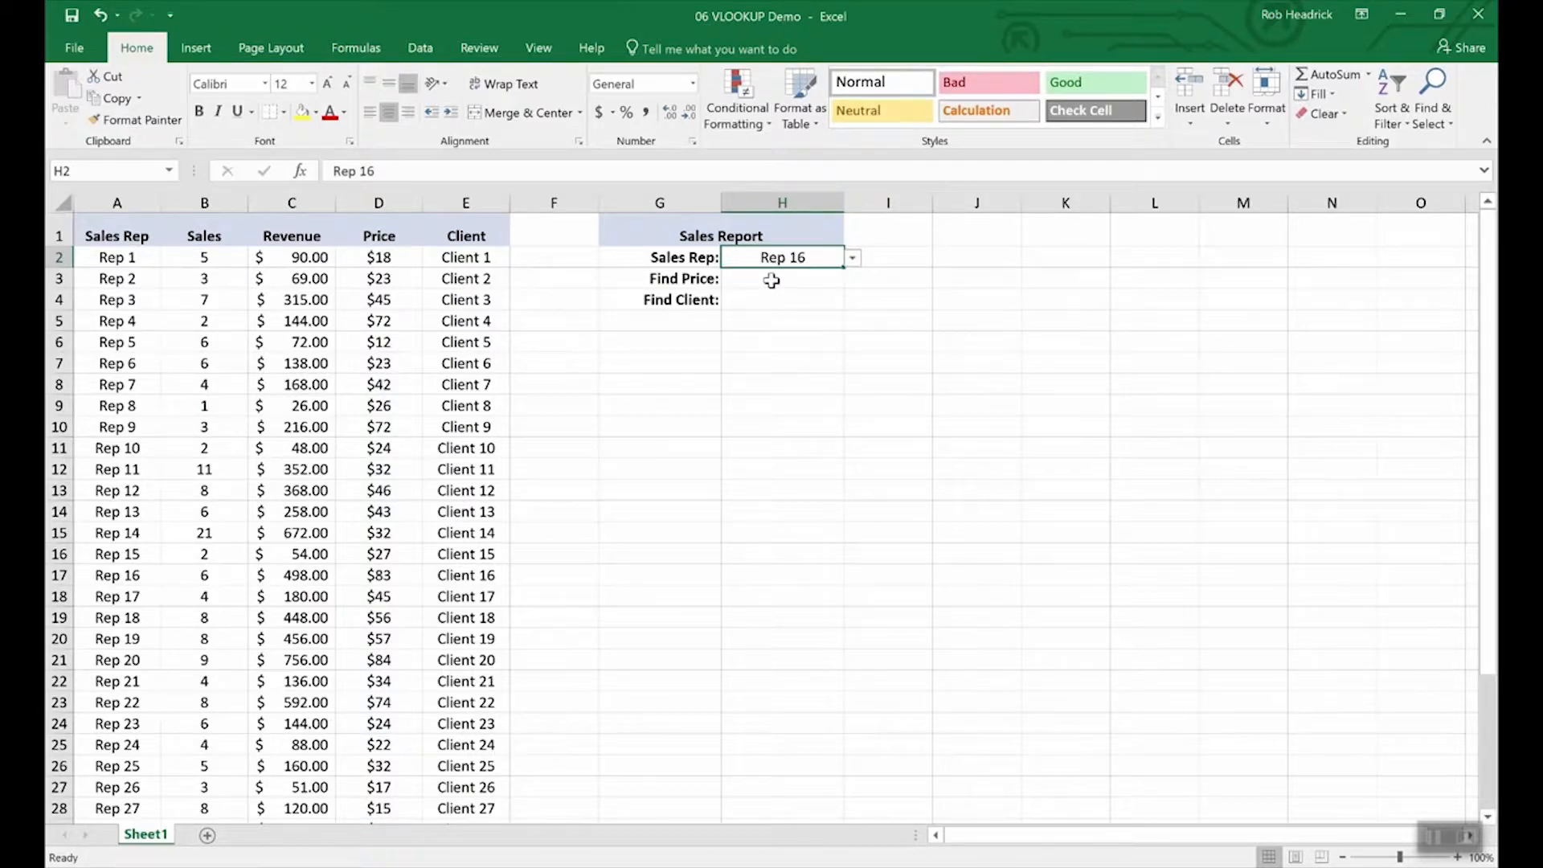
Step: Enter =VLOOKUP(H2,A2:E36,4,FALSE) in Find Price H3, returning $83.00 for Rep 16
left_click(772, 280)
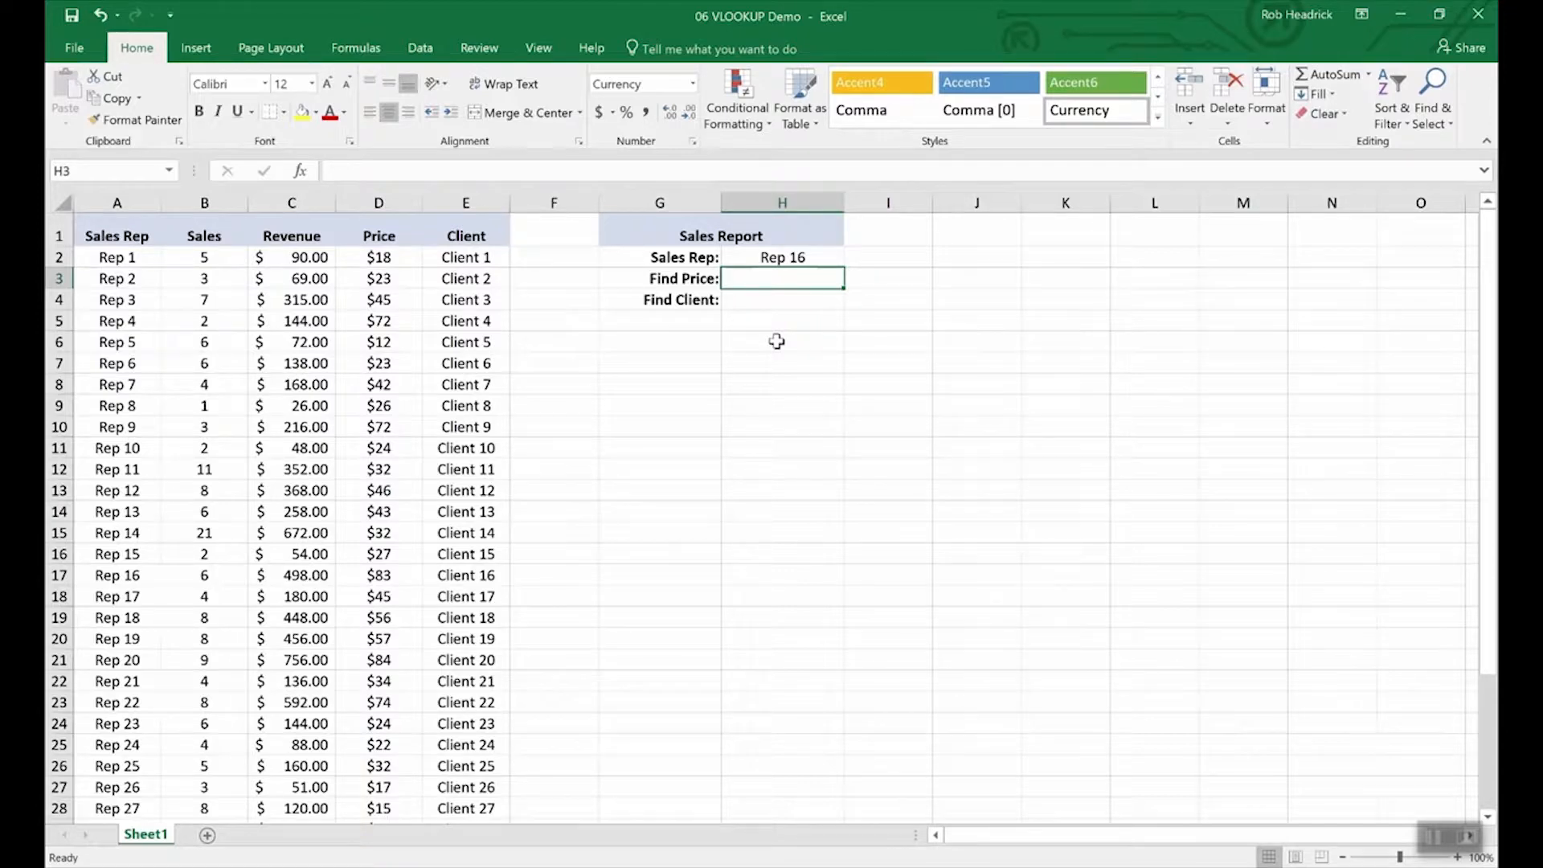
type("=")
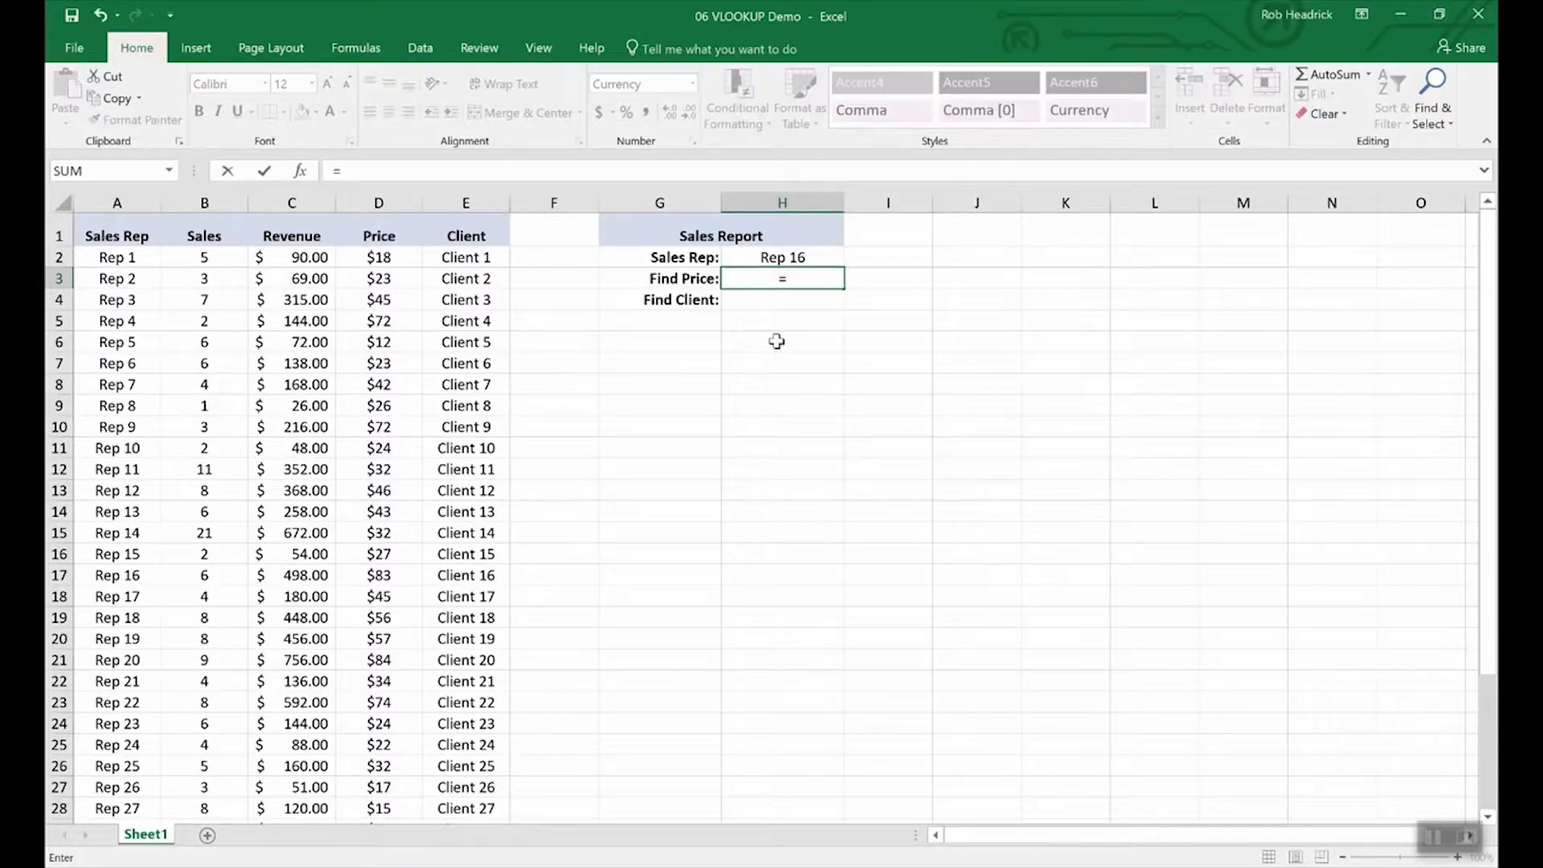
type("vlook")
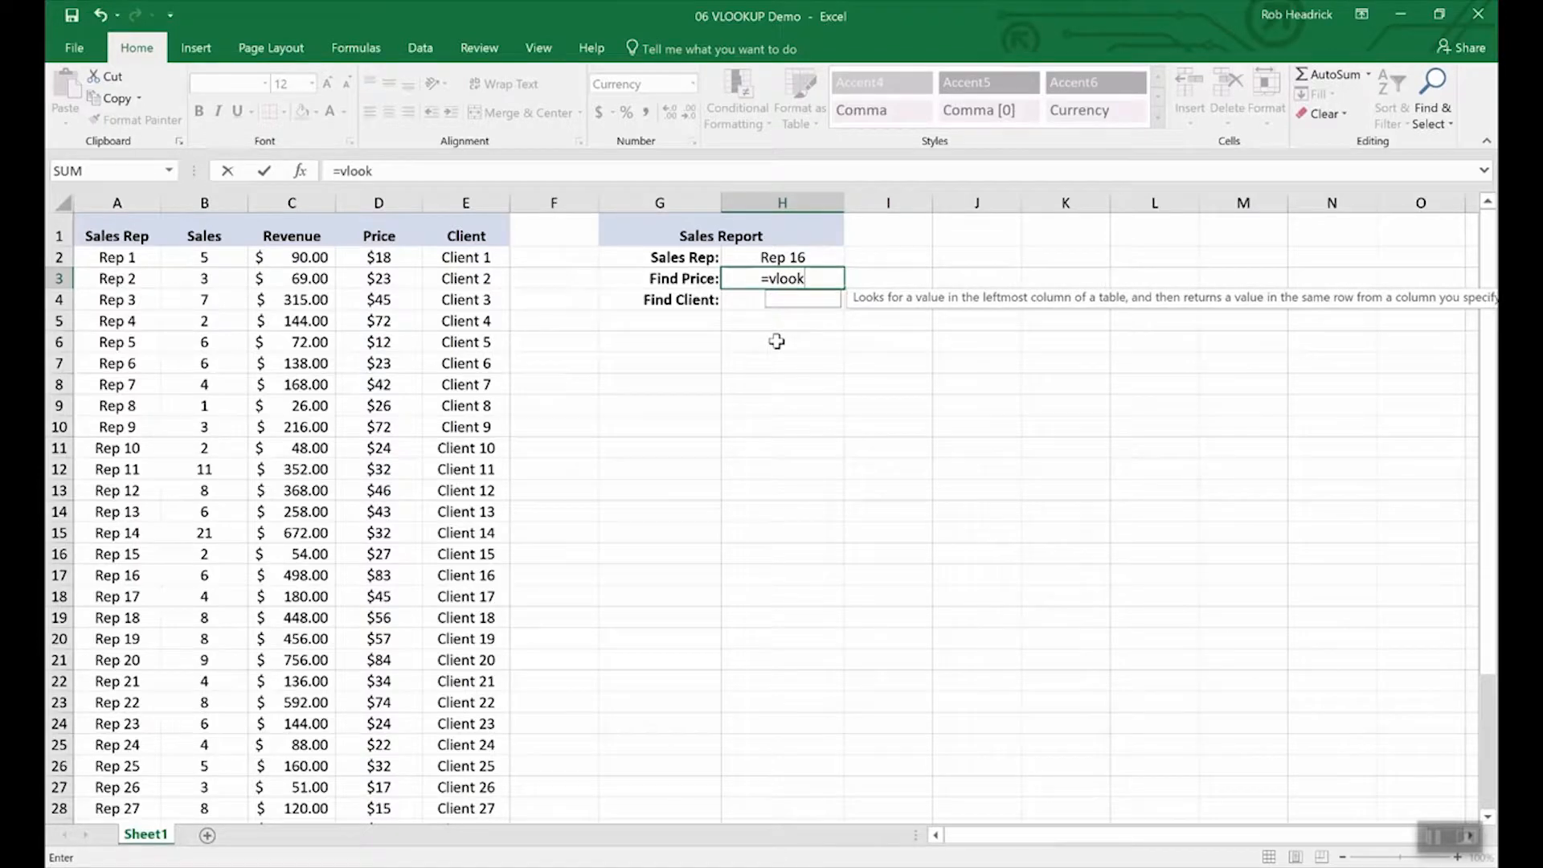
type("up(")
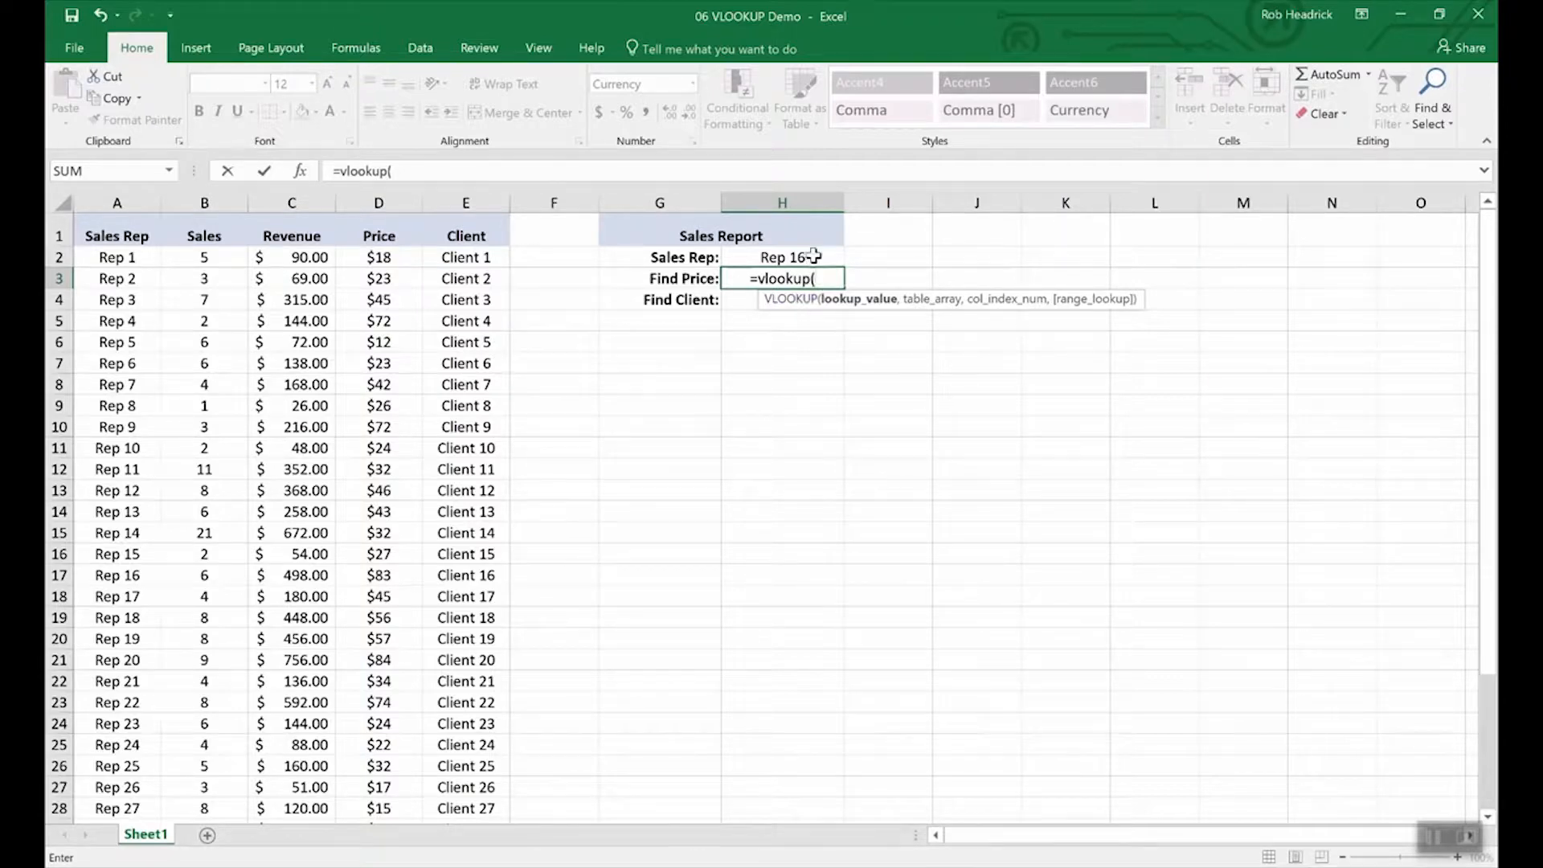
left_click(782, 258)
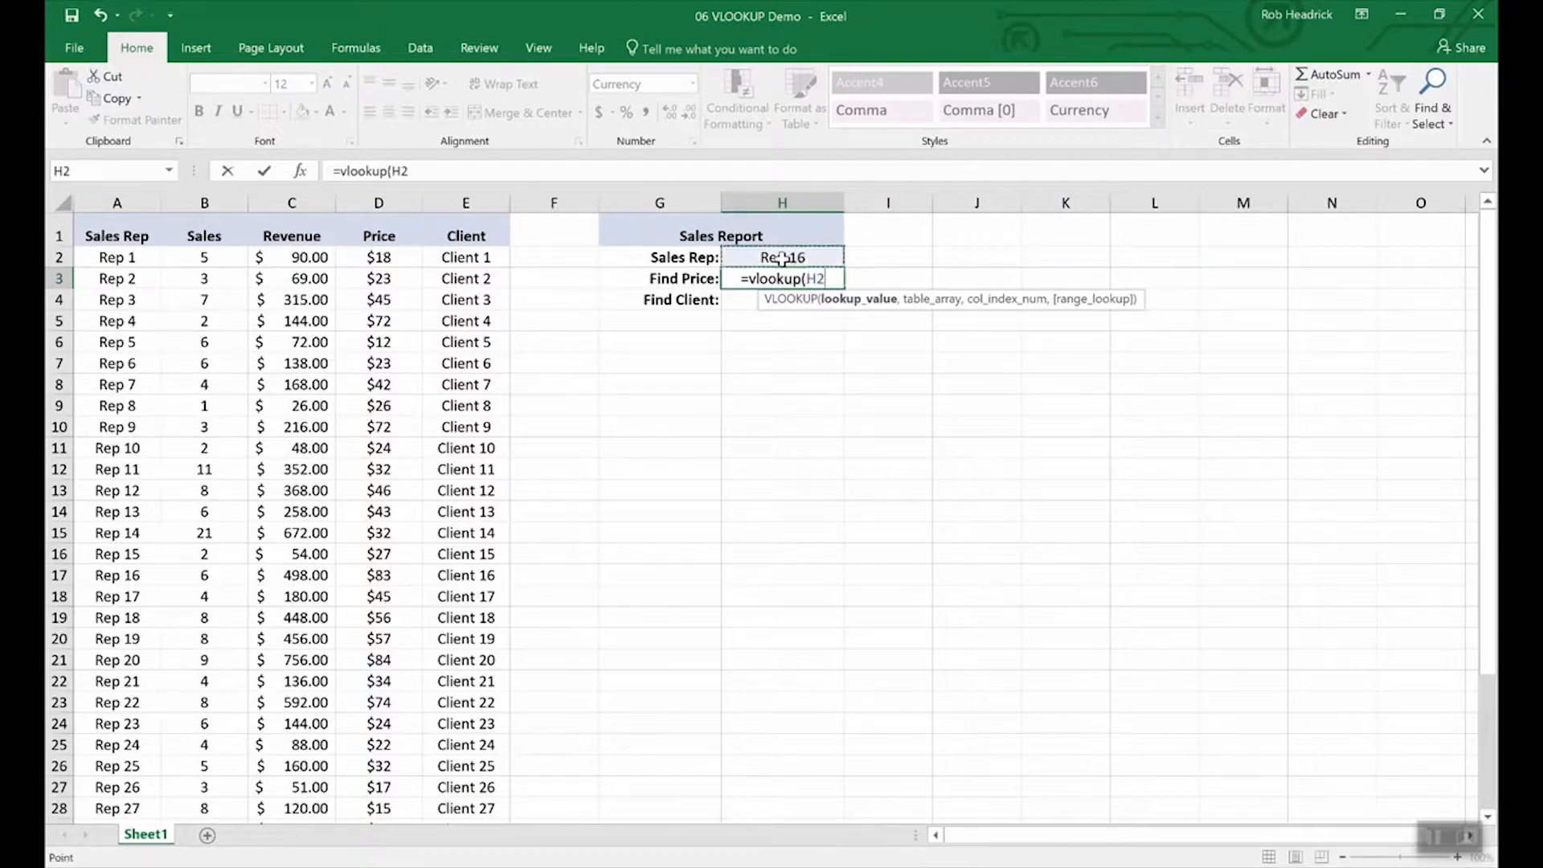
type(",")
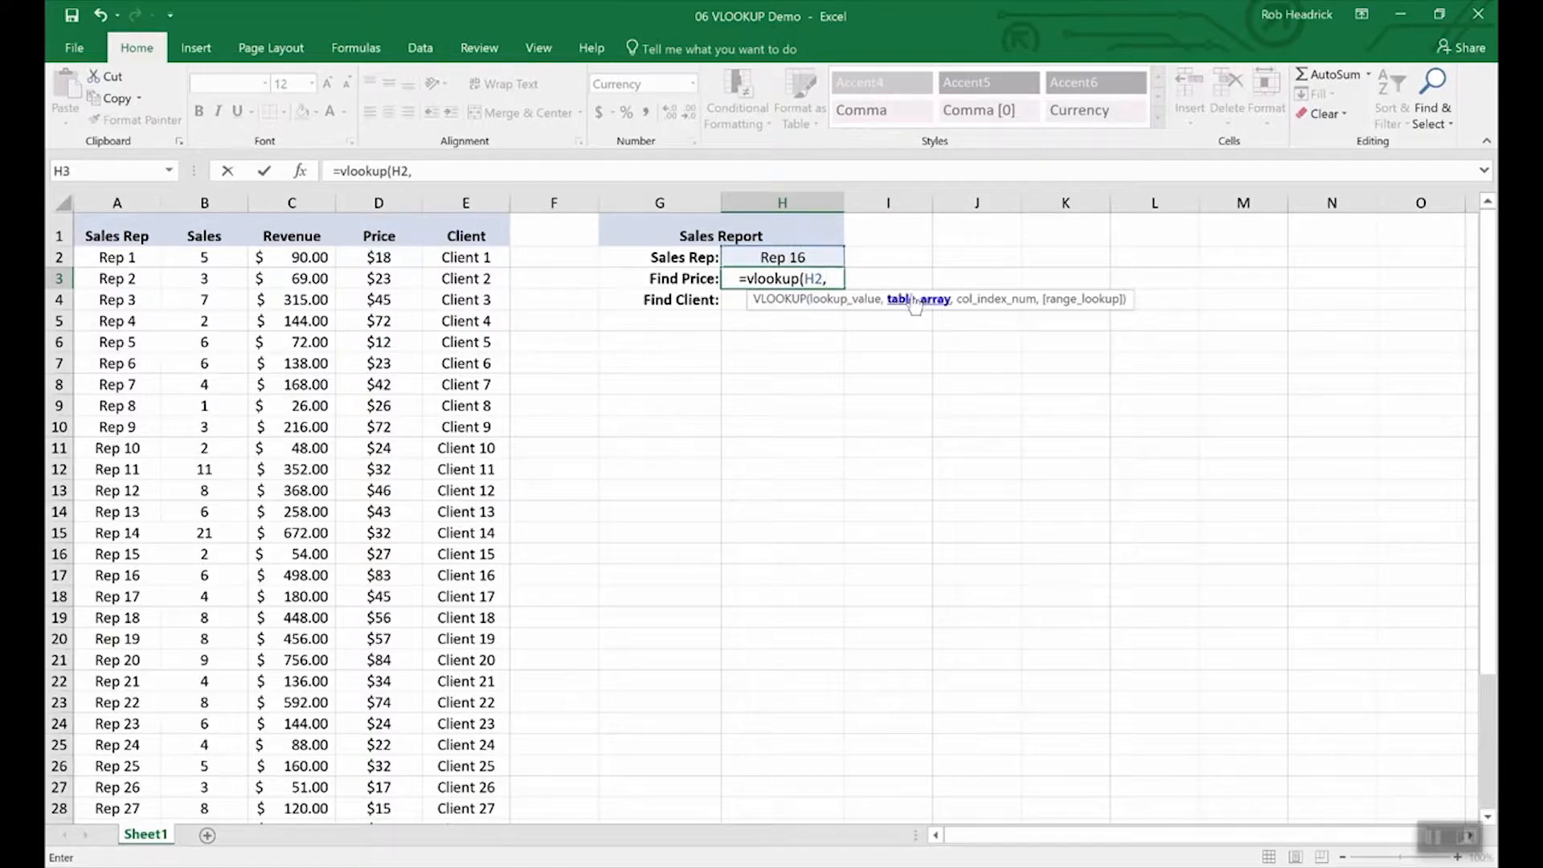
left_click(114, 258)
left_click_drag(113, 258, 429, 750)
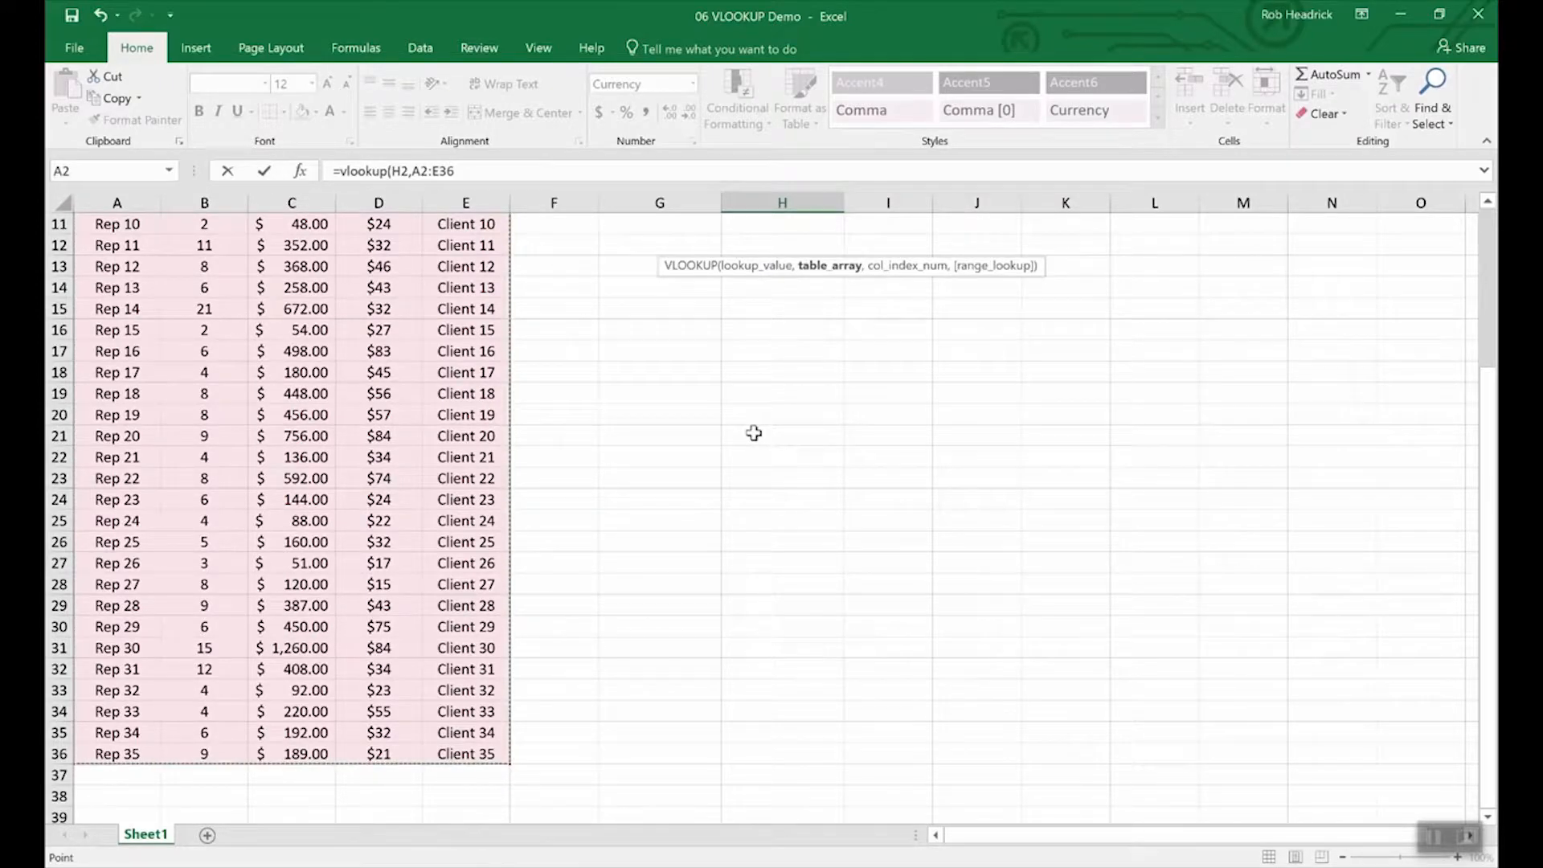
scroll(754, 434, "up", 4)
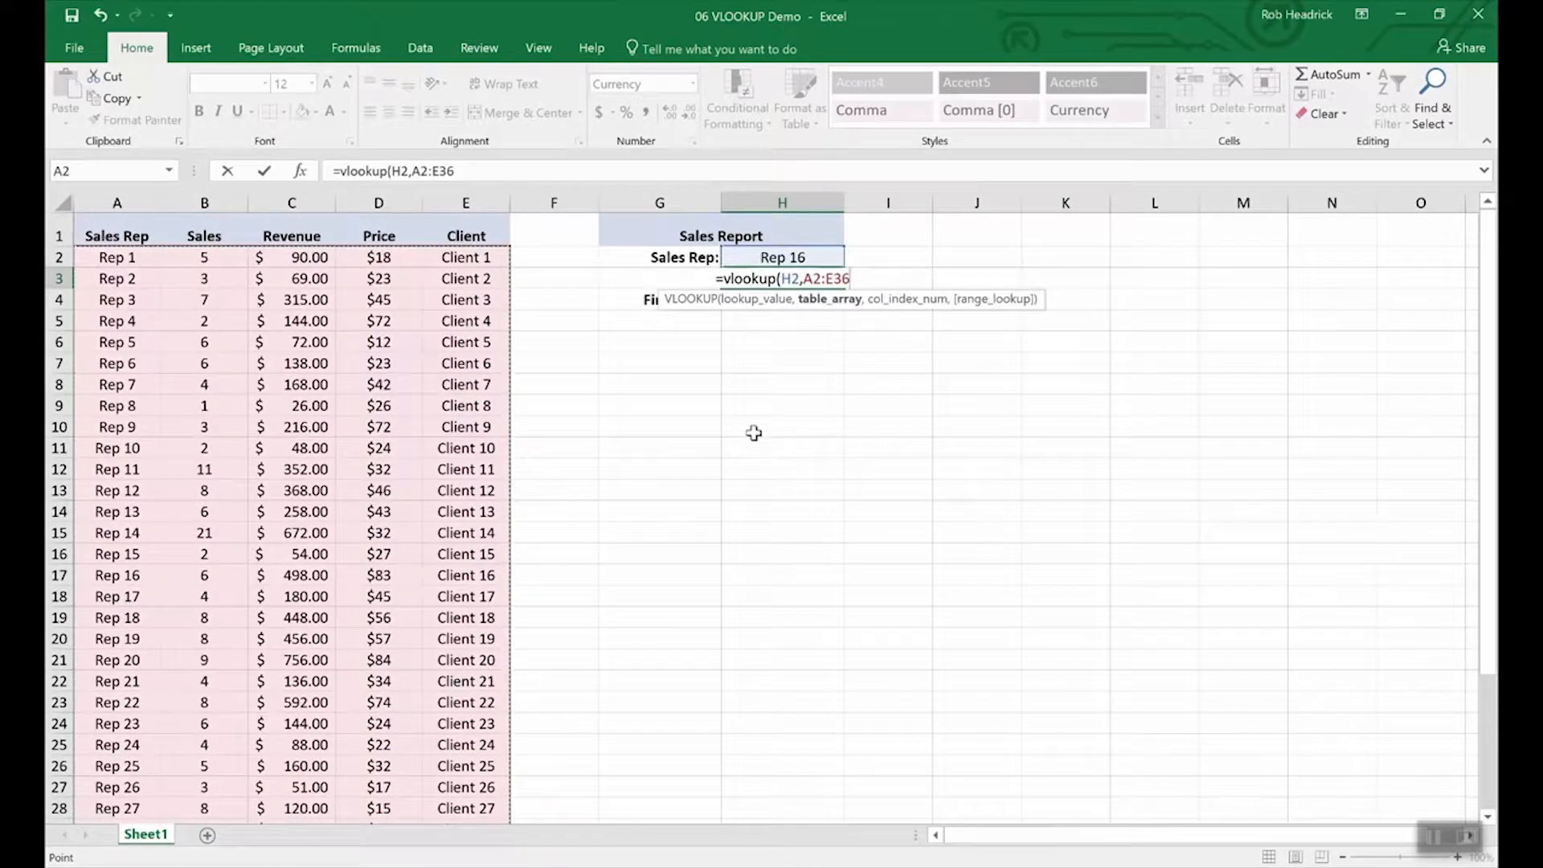
type(",")
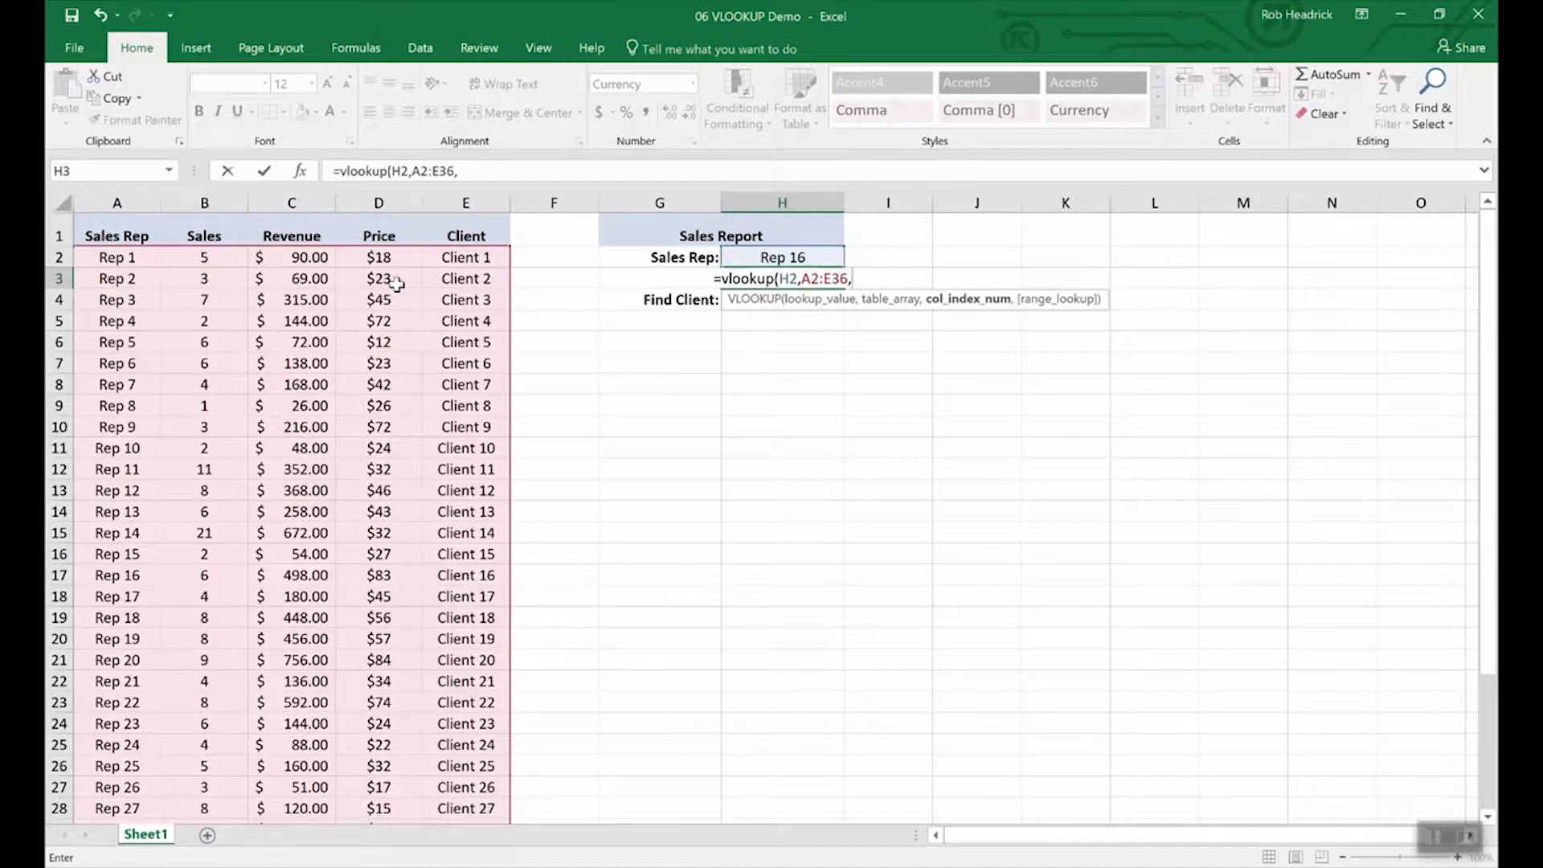
type("4,")
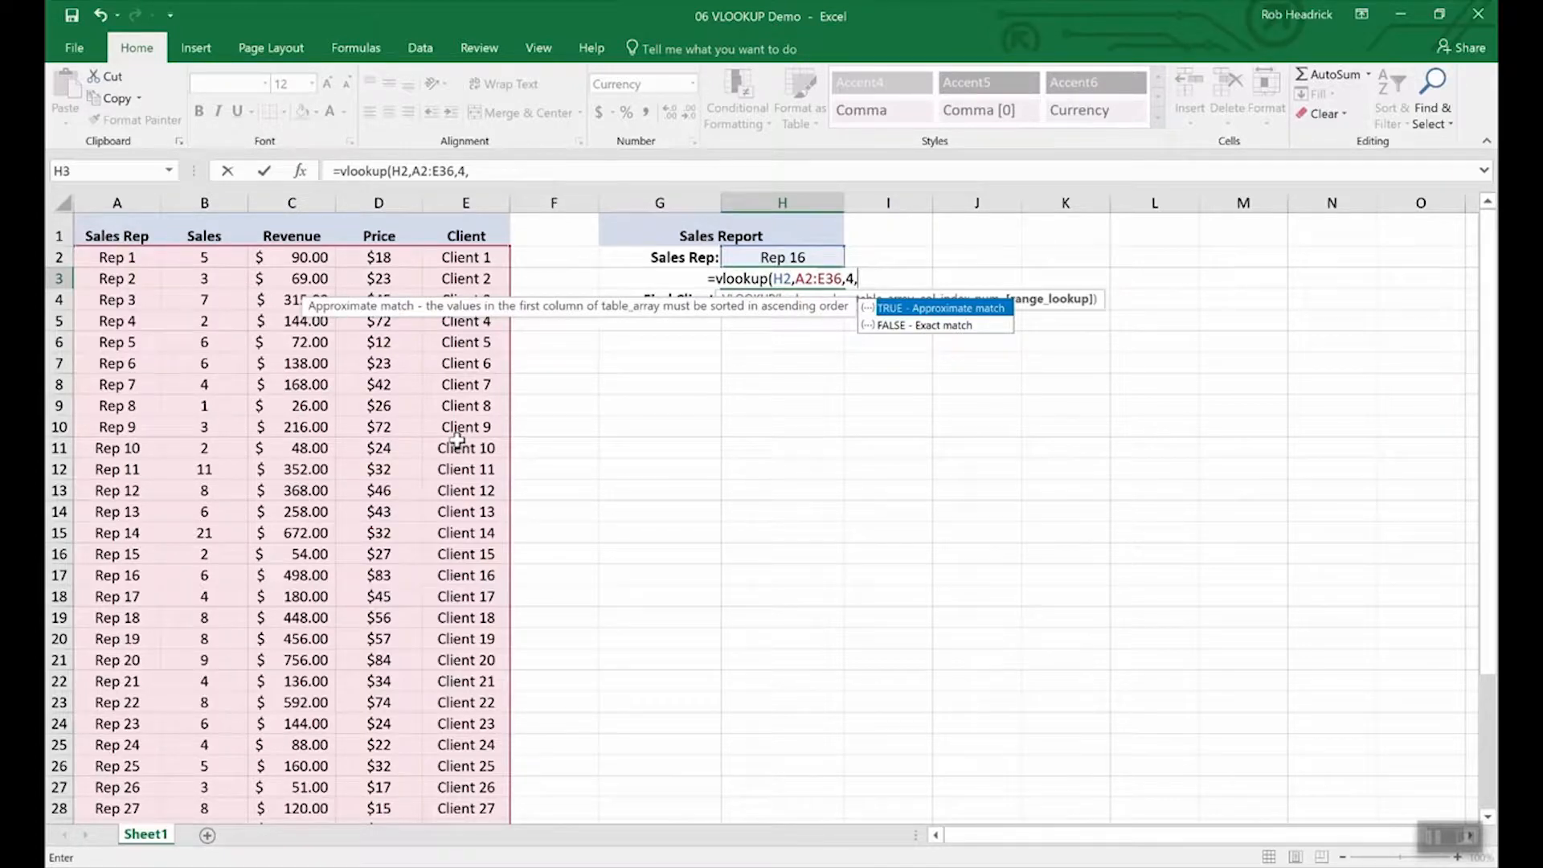
type("false)")
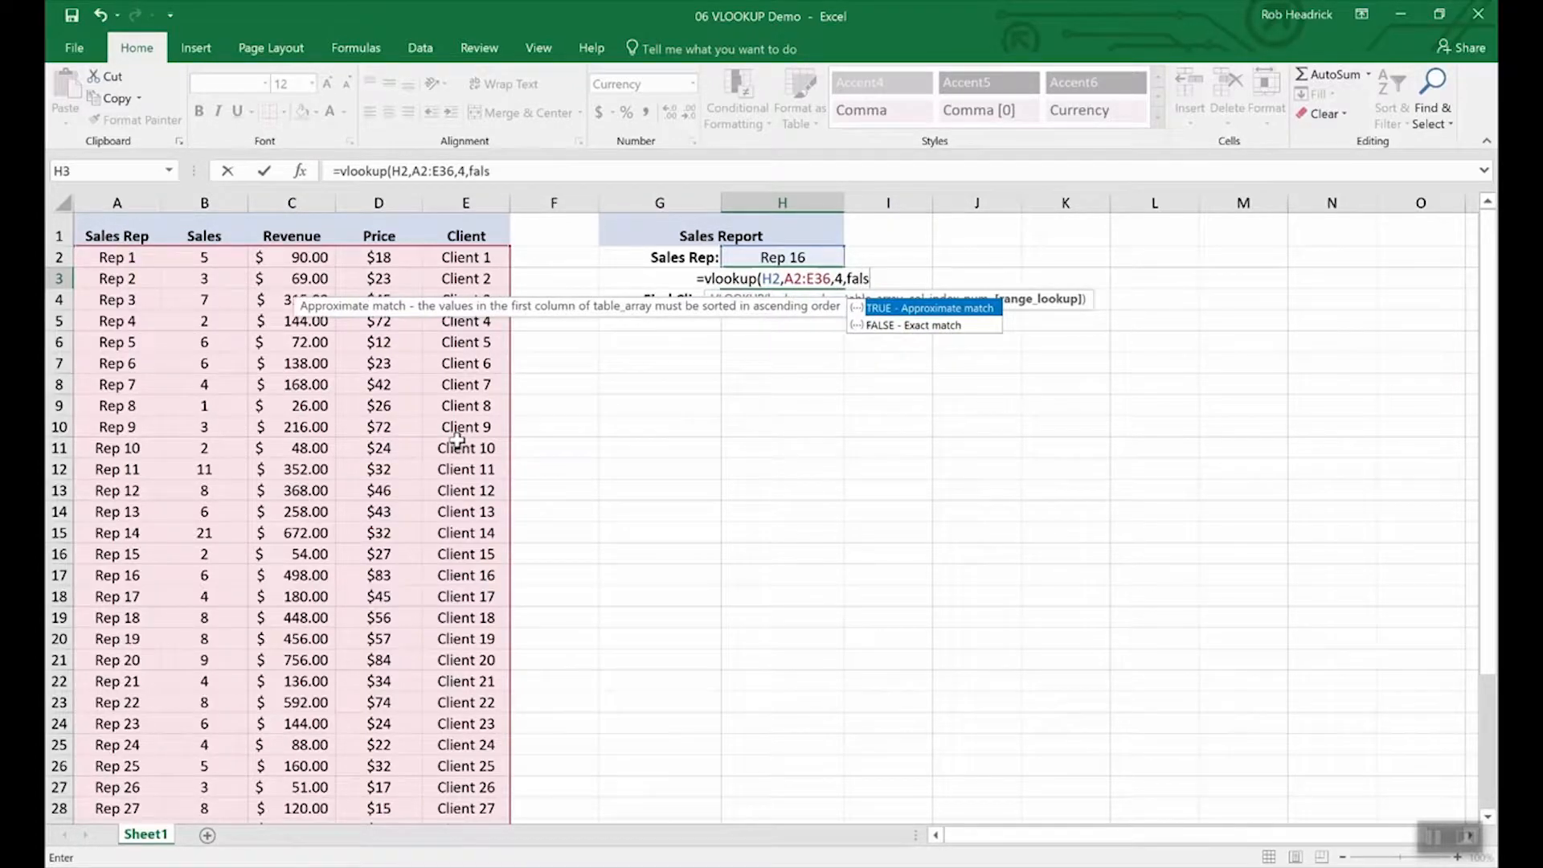
key("Return")
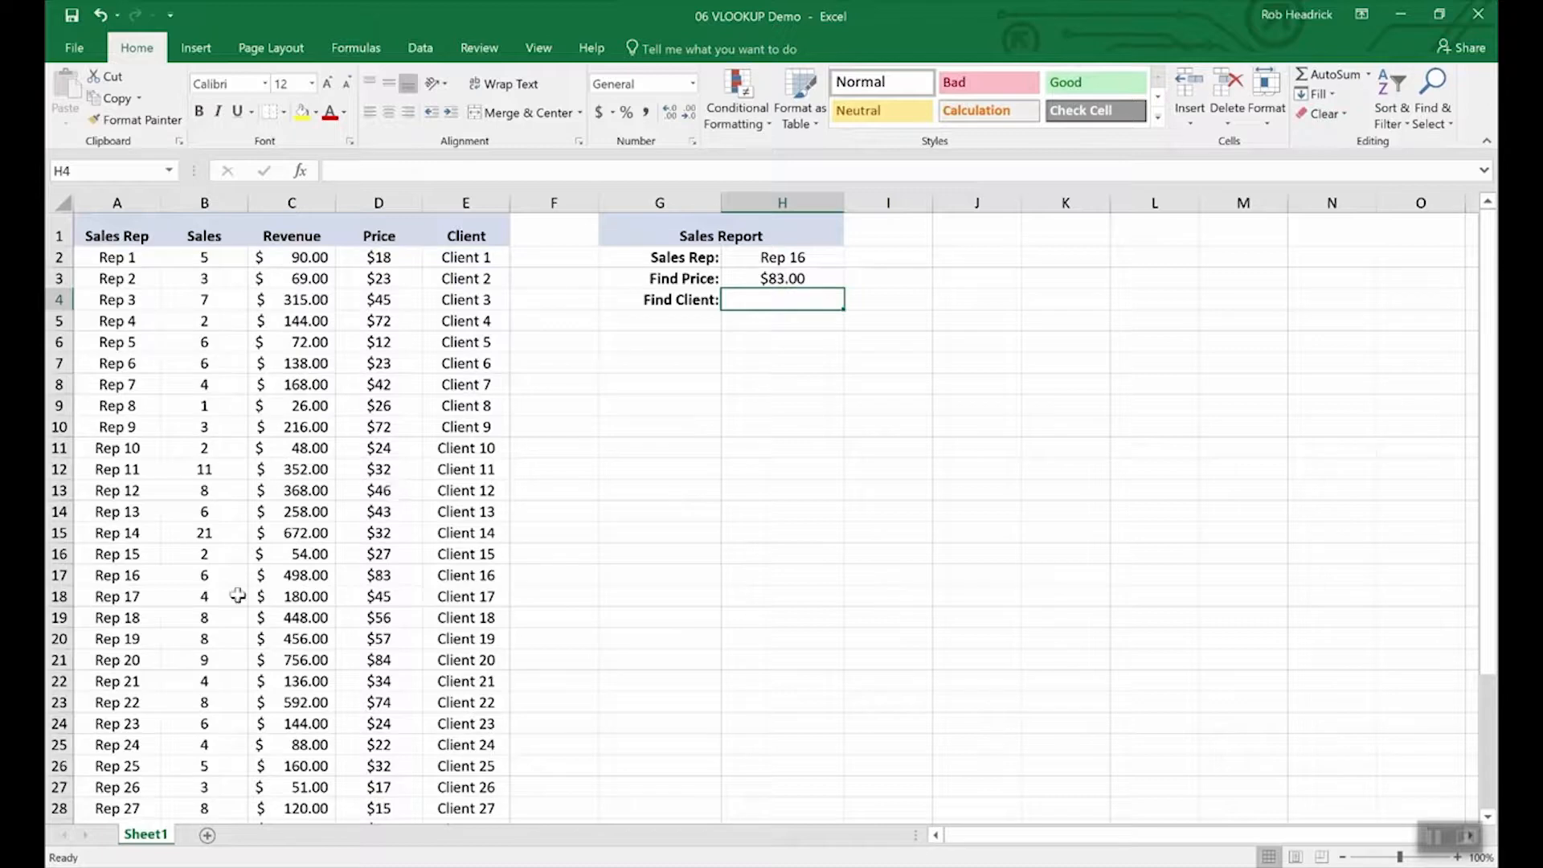
left_click(59, 575)
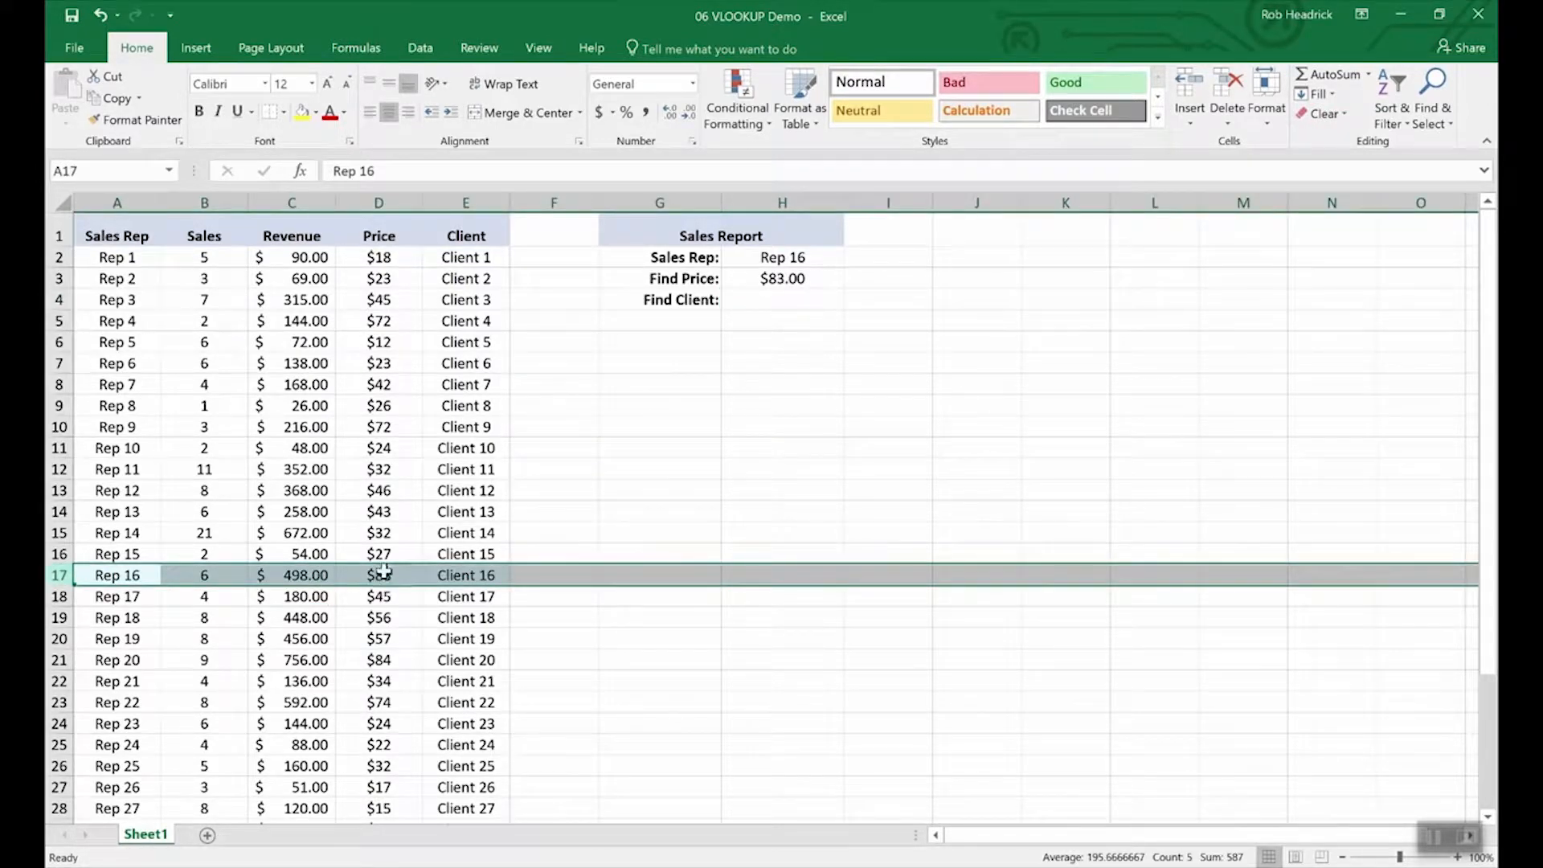
Step: Copy the price VLOOKUP formula from H3 into the Find Client cell H4
left_click(776, 299)
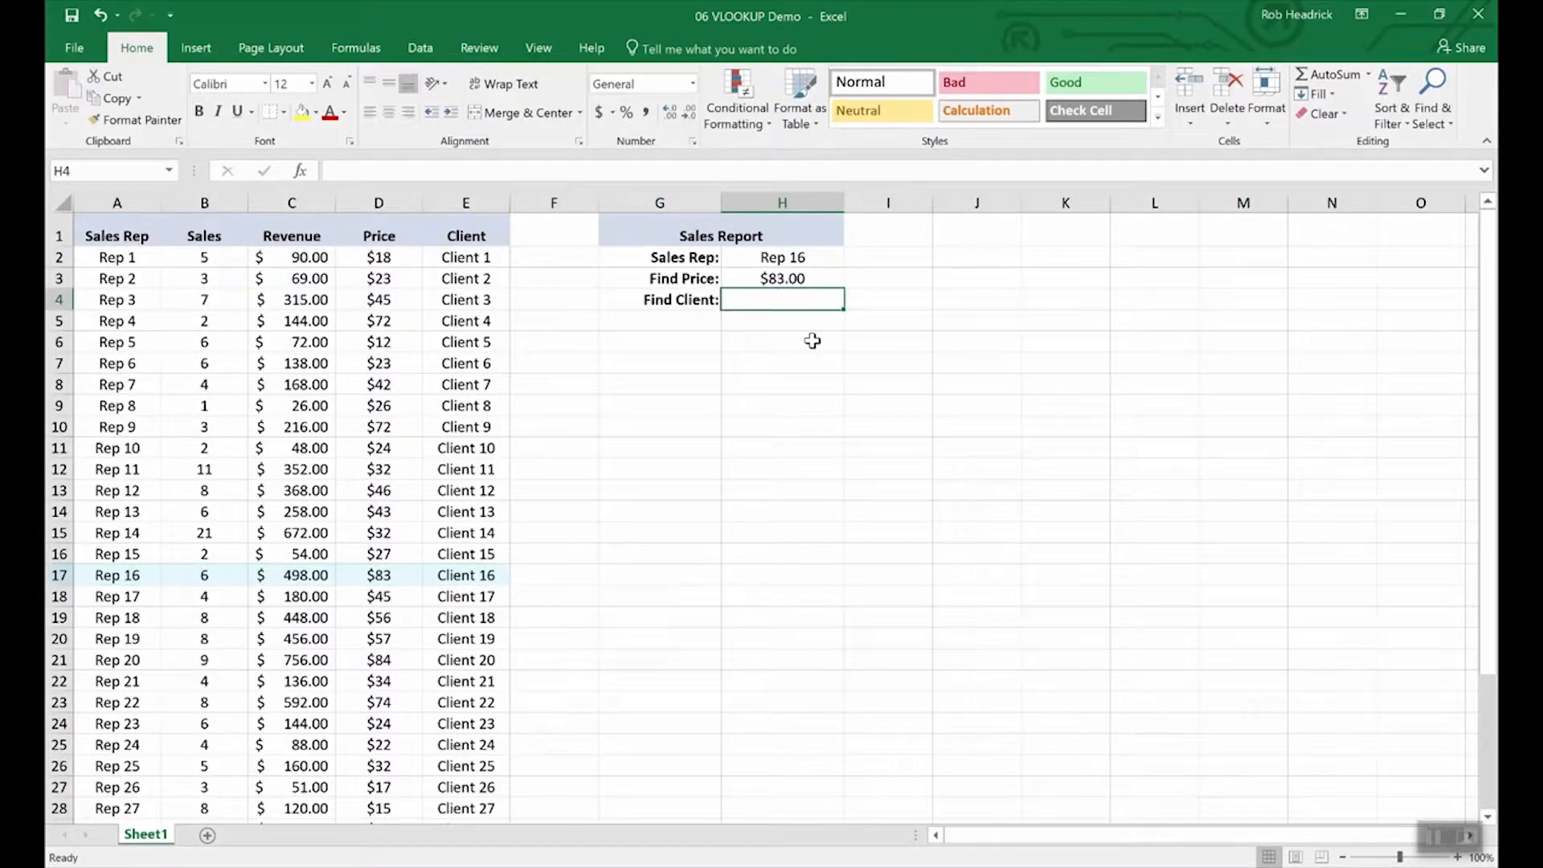
key("Up")
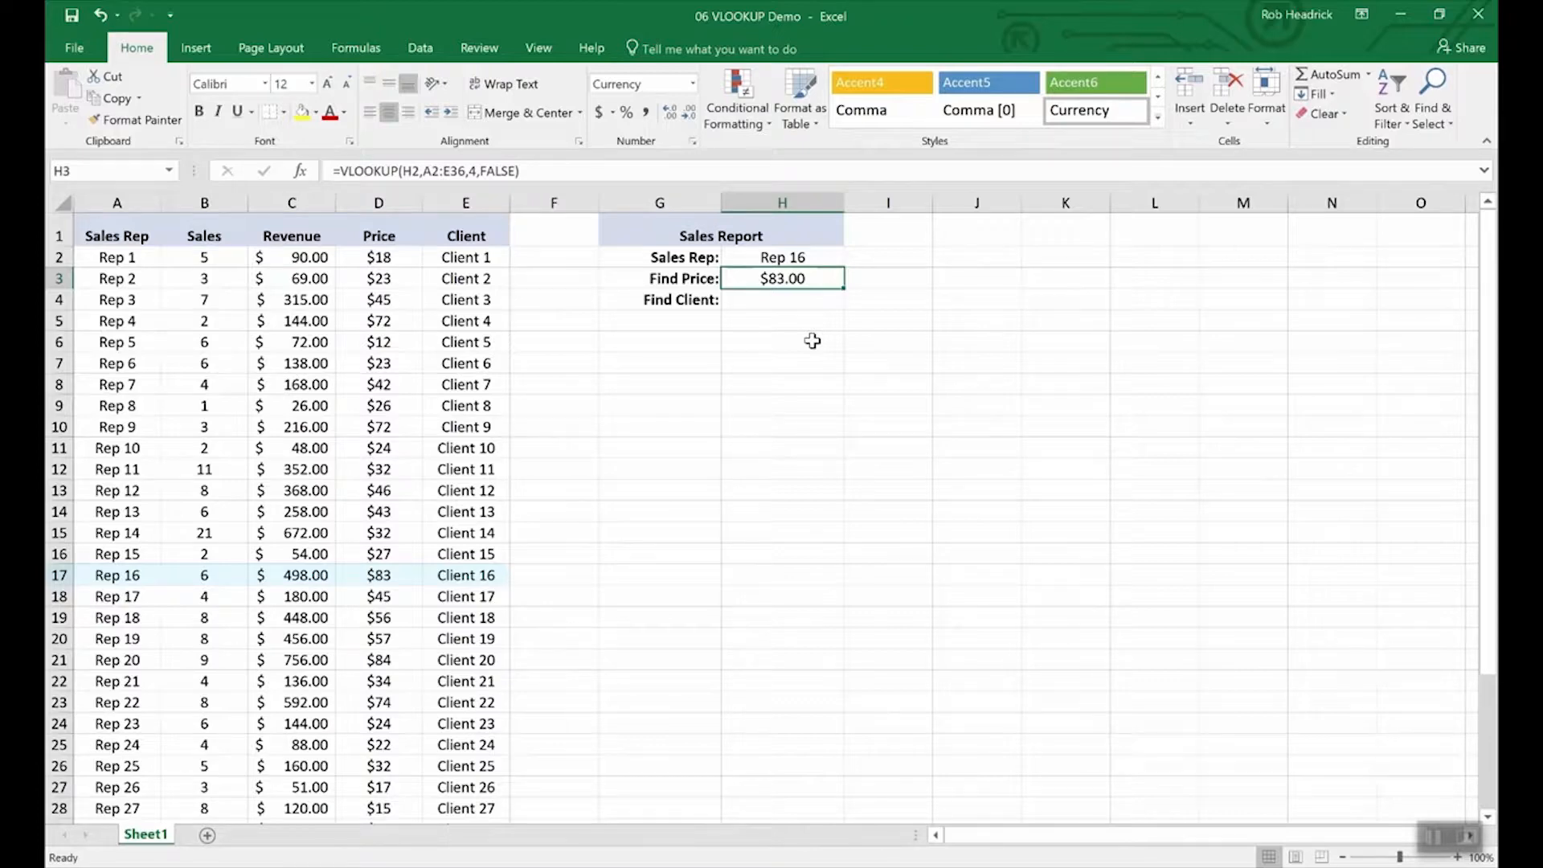
key("Down")
key("Up")
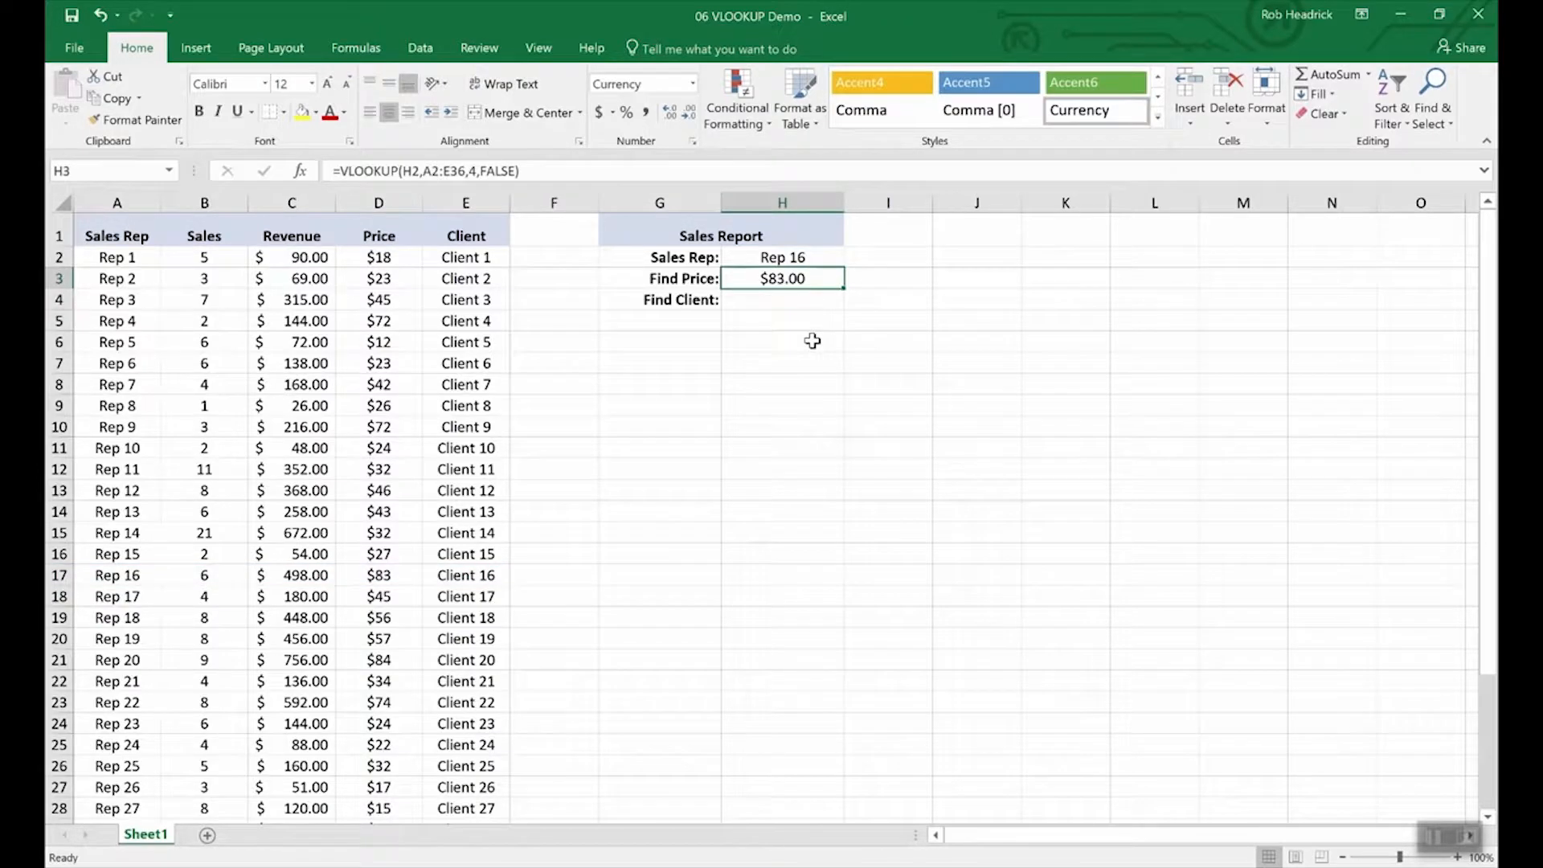
key("ctrl+c")
key("Down")
key("ctrl+v")
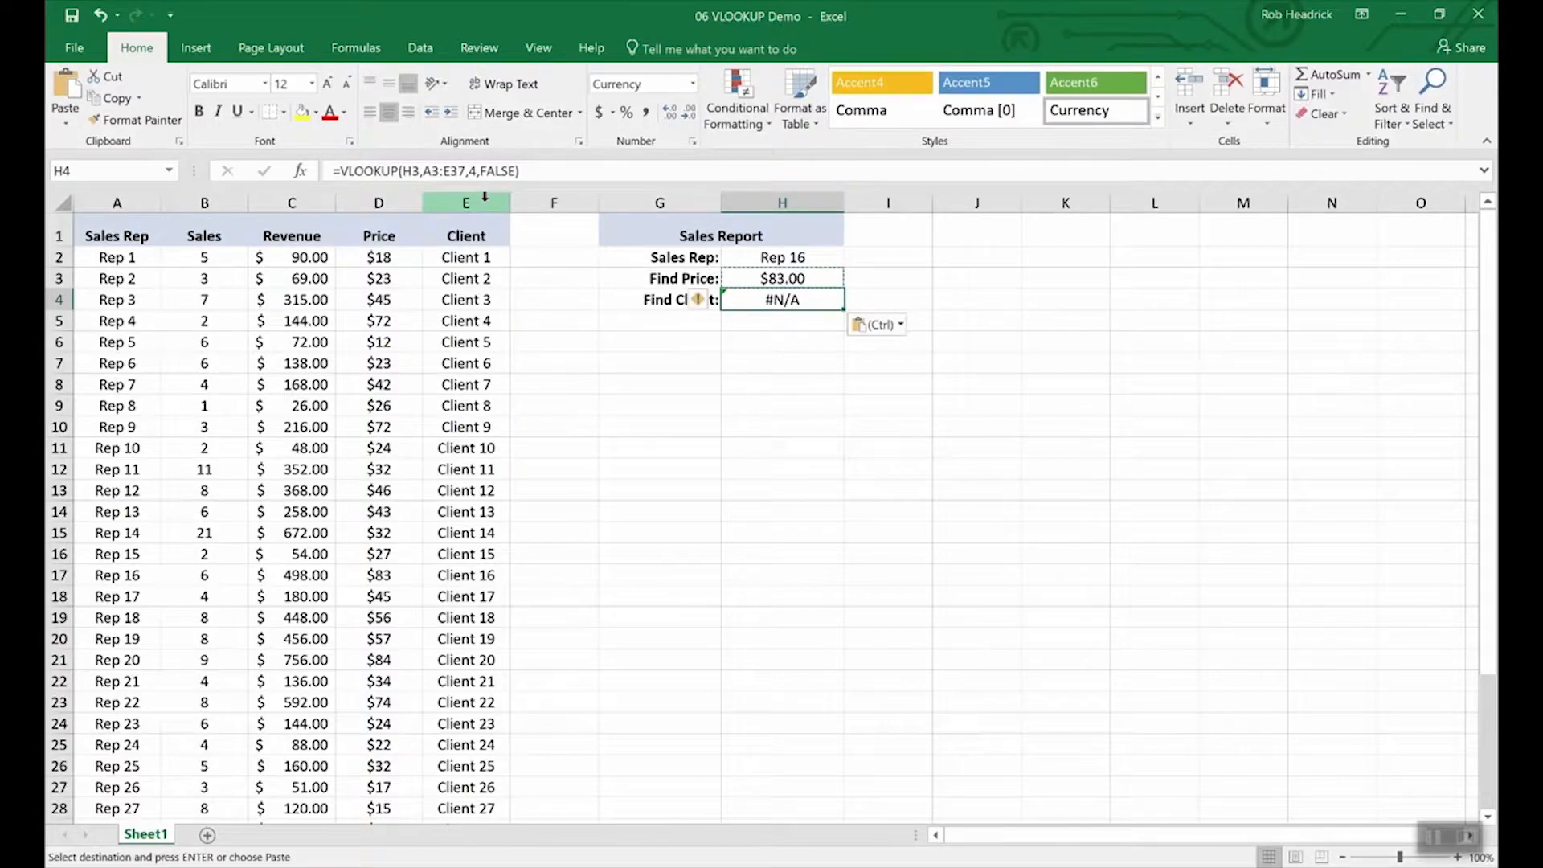
Step: Edit the pasted formula to look up H2 and return column 5, giving Client 16
left_click(420, 171)
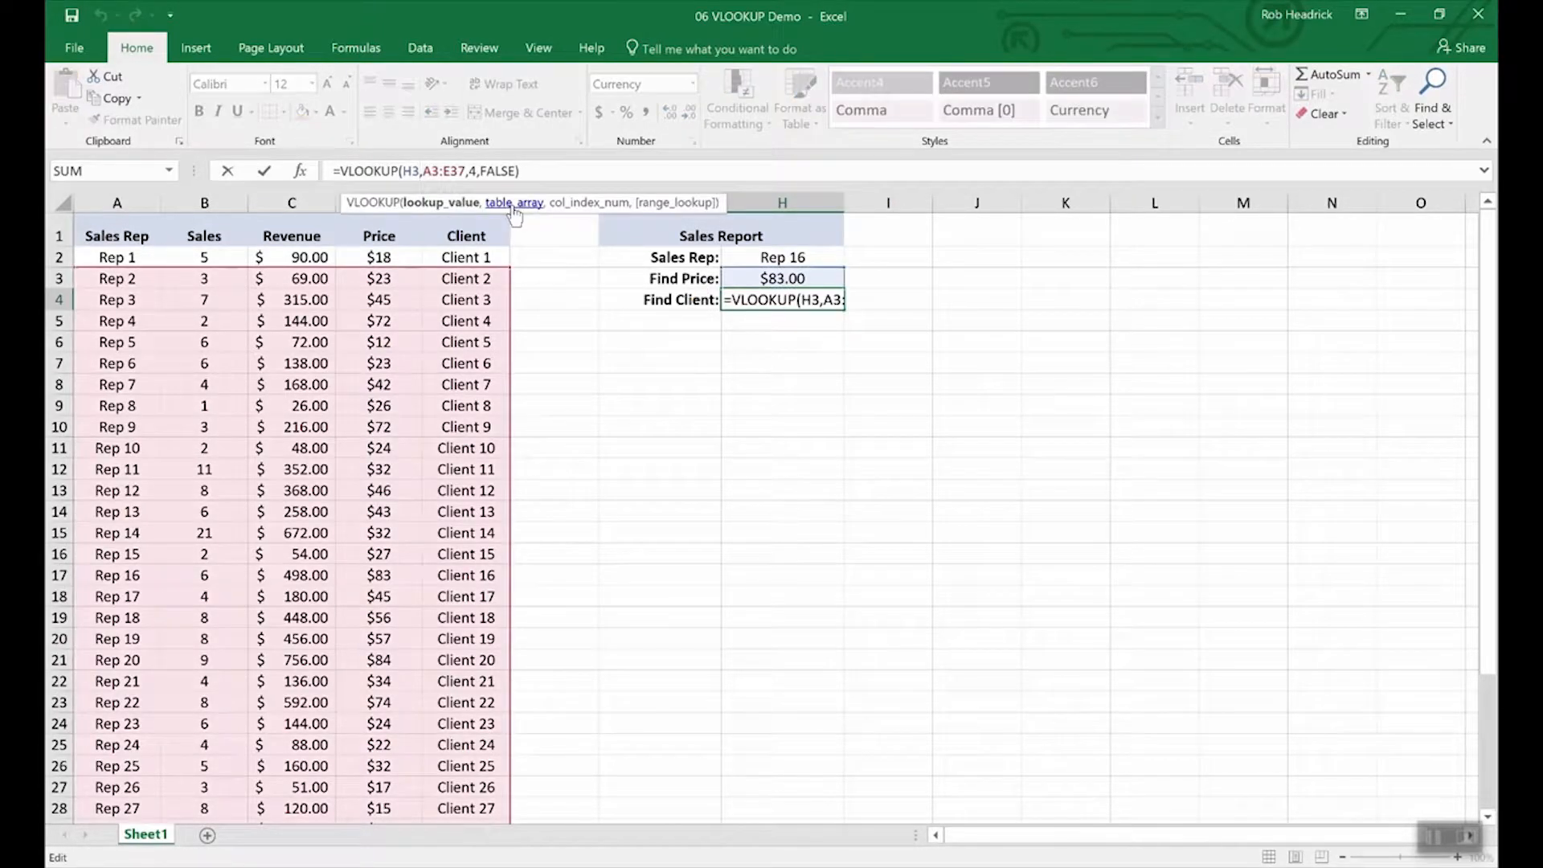
key("BackSpace")
type("2")
key("Right")
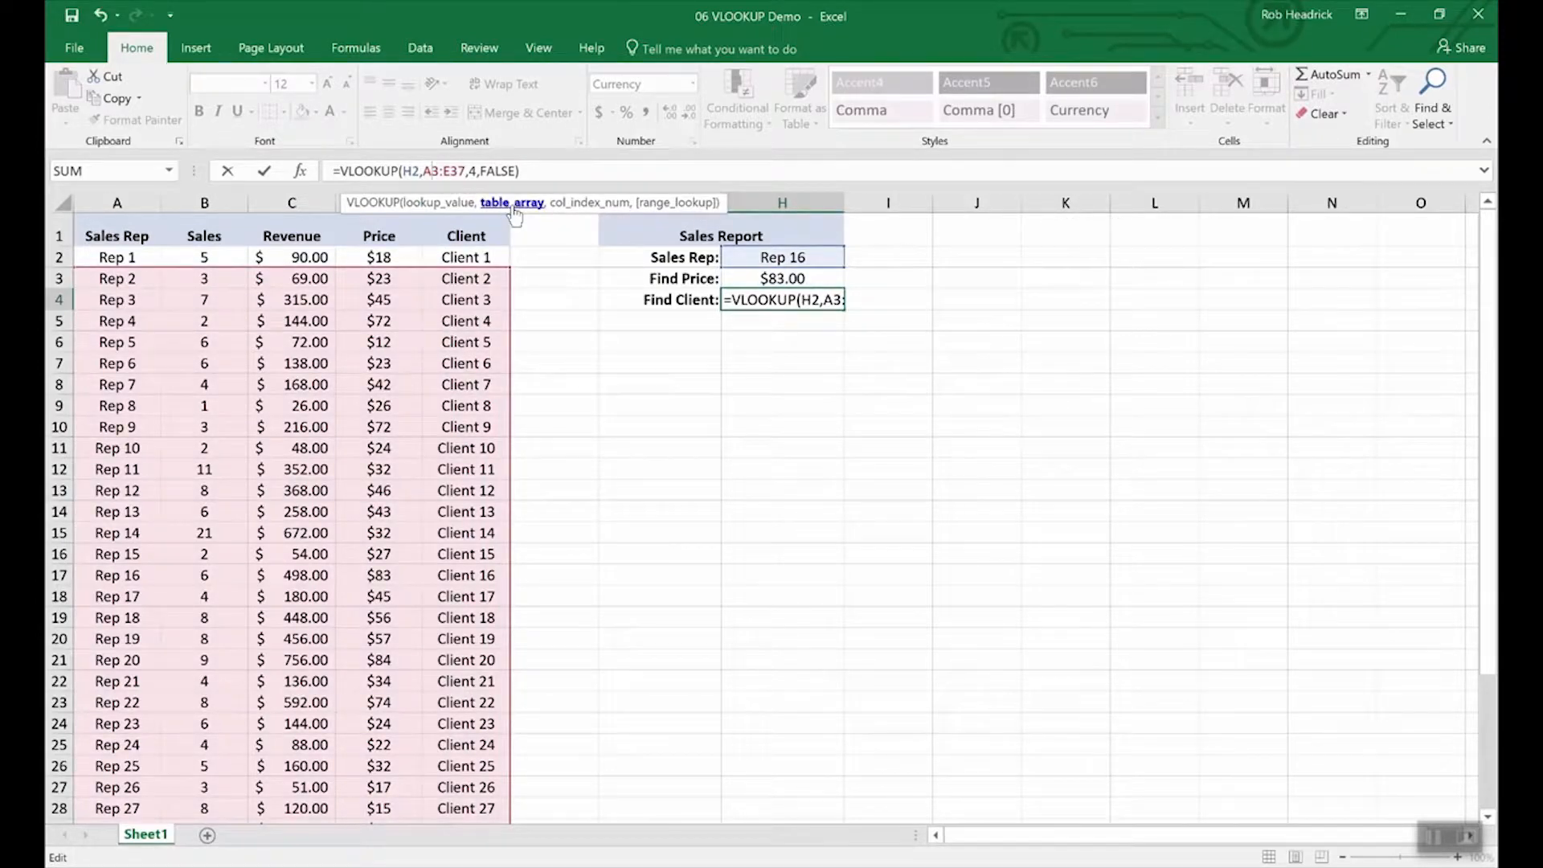
key("Right")
key("Right")
key("Right")
key("Right")
key("Right")
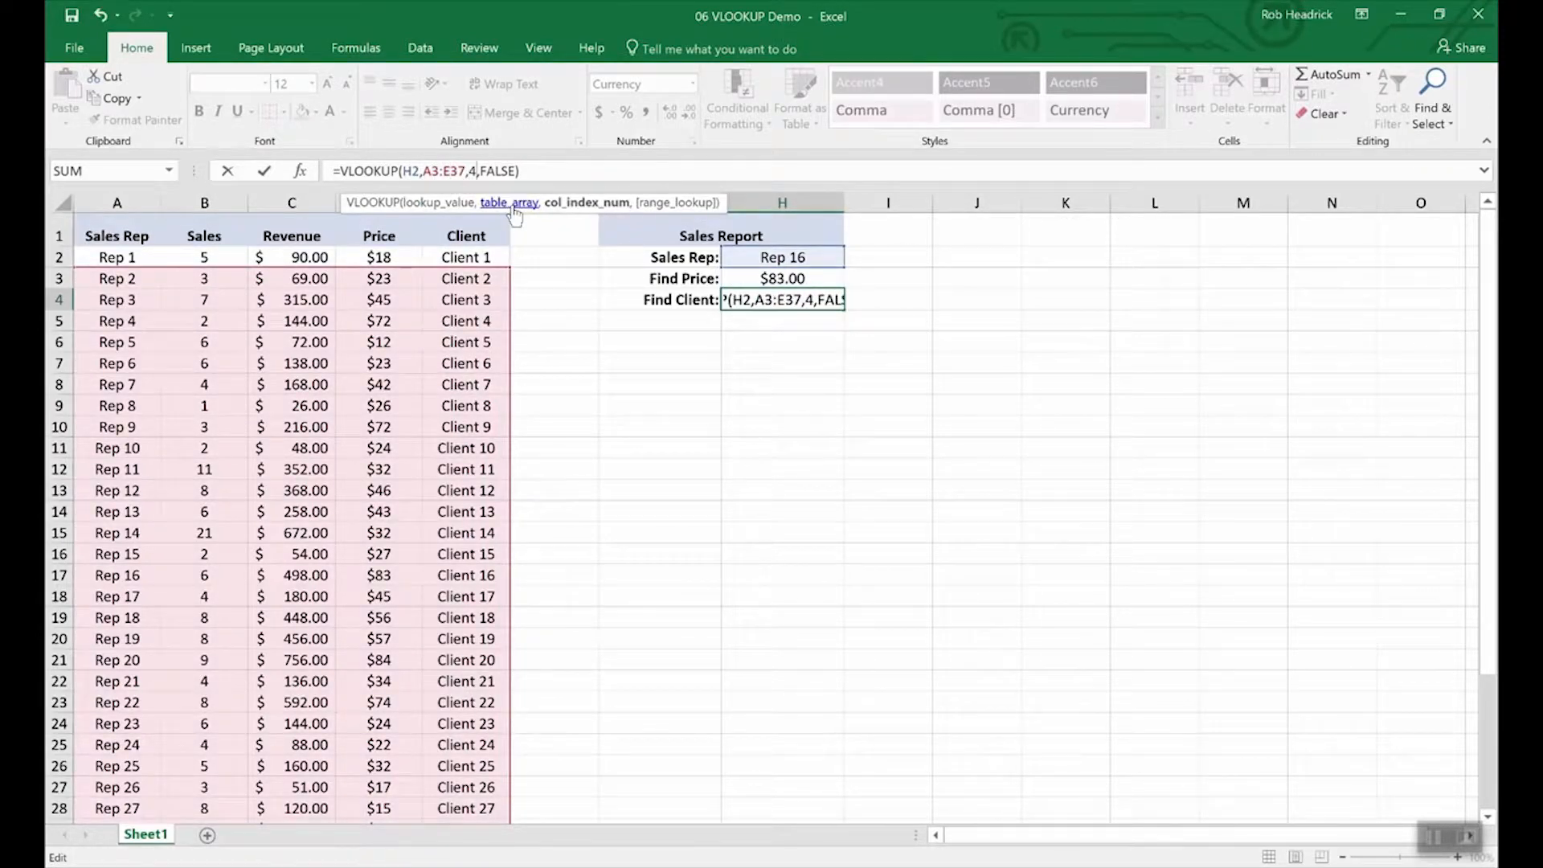
key("BackSpace")
type("5")
key("Return")
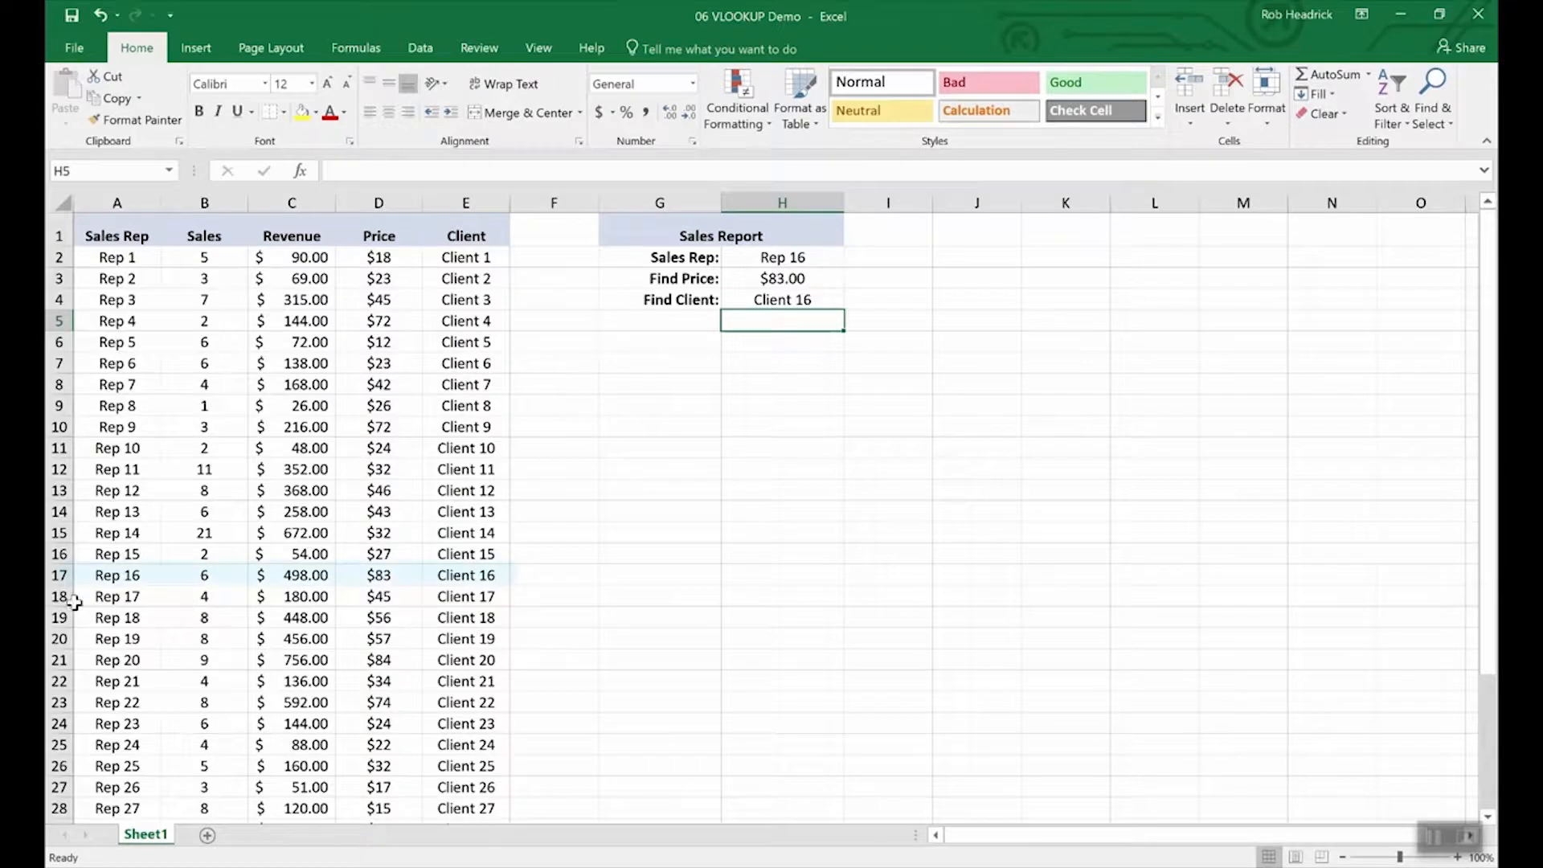
Step: Check the Rep 16 row, then switch the H2 sales rep to Rep 19 and then Rep 25
left_click(59, 575)
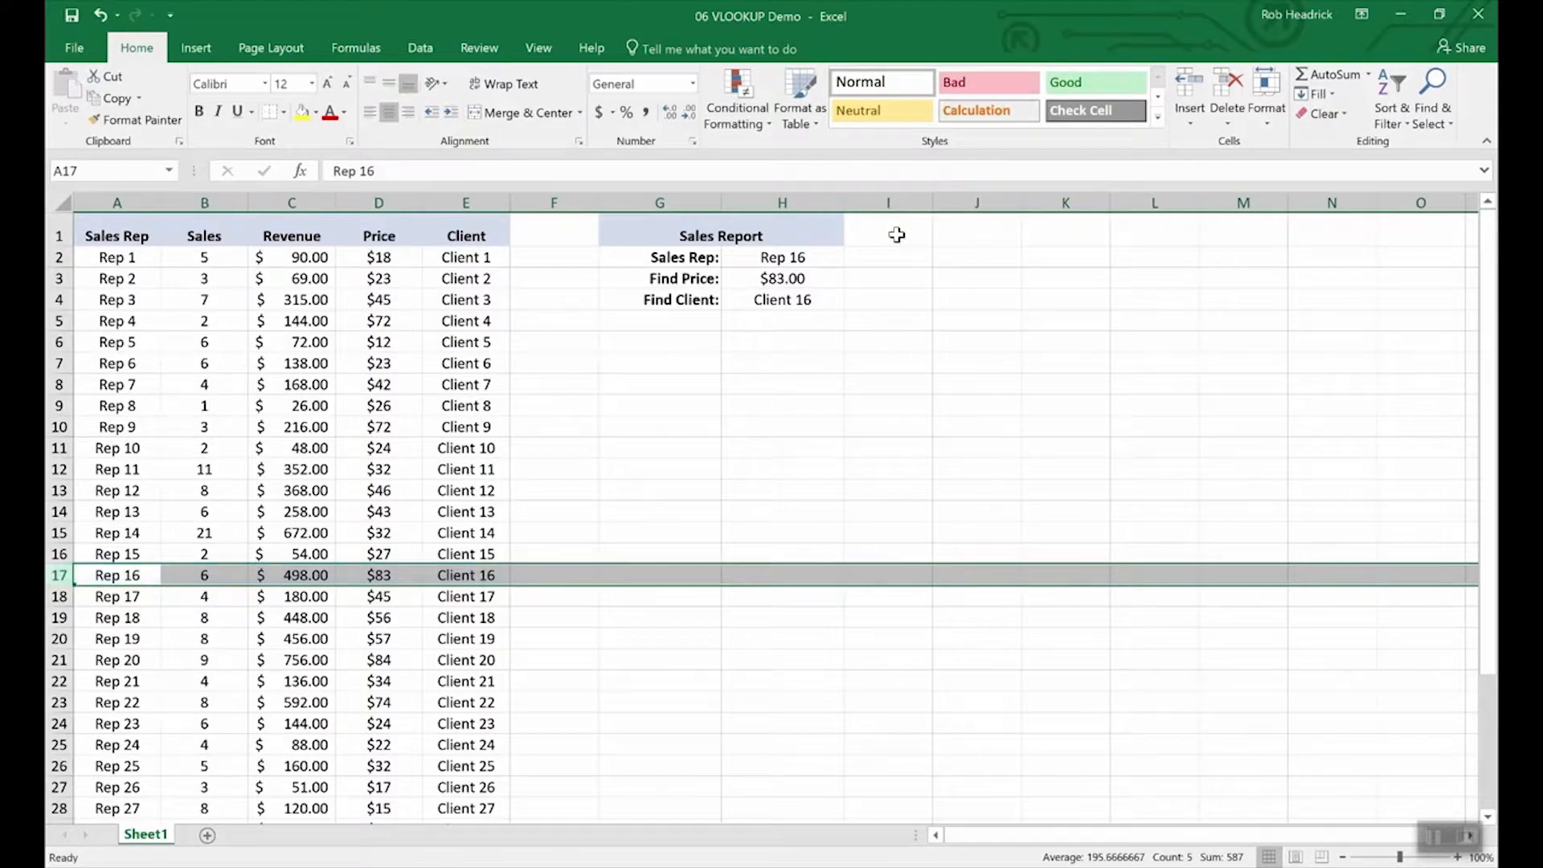
left_click(840, 258)
left_click(853, 258)
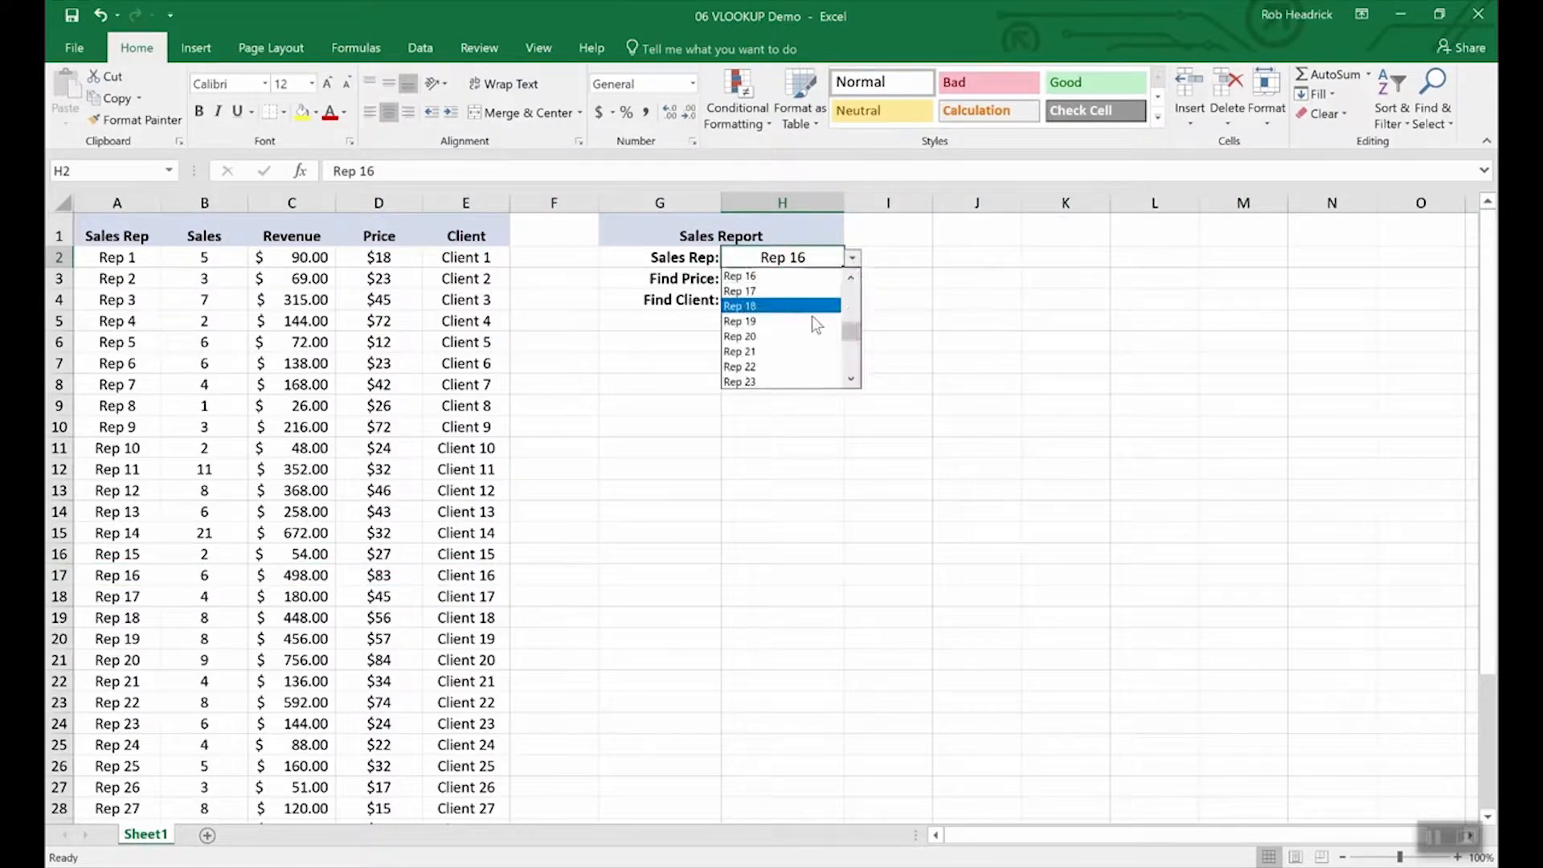
left_click(808, 326)
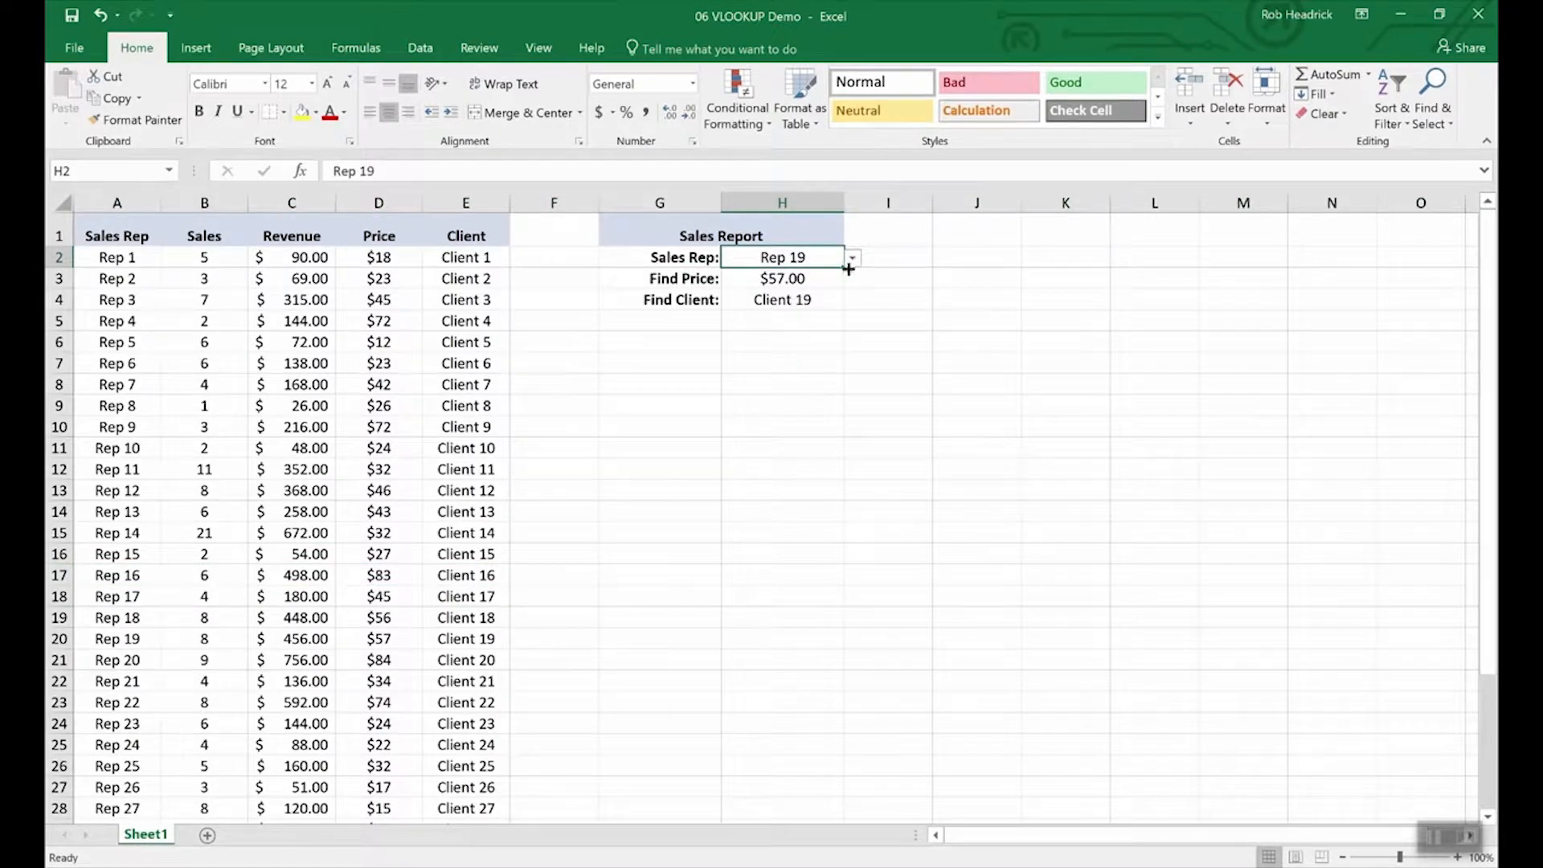
left_click(852, 258)
left_click(804, 360)
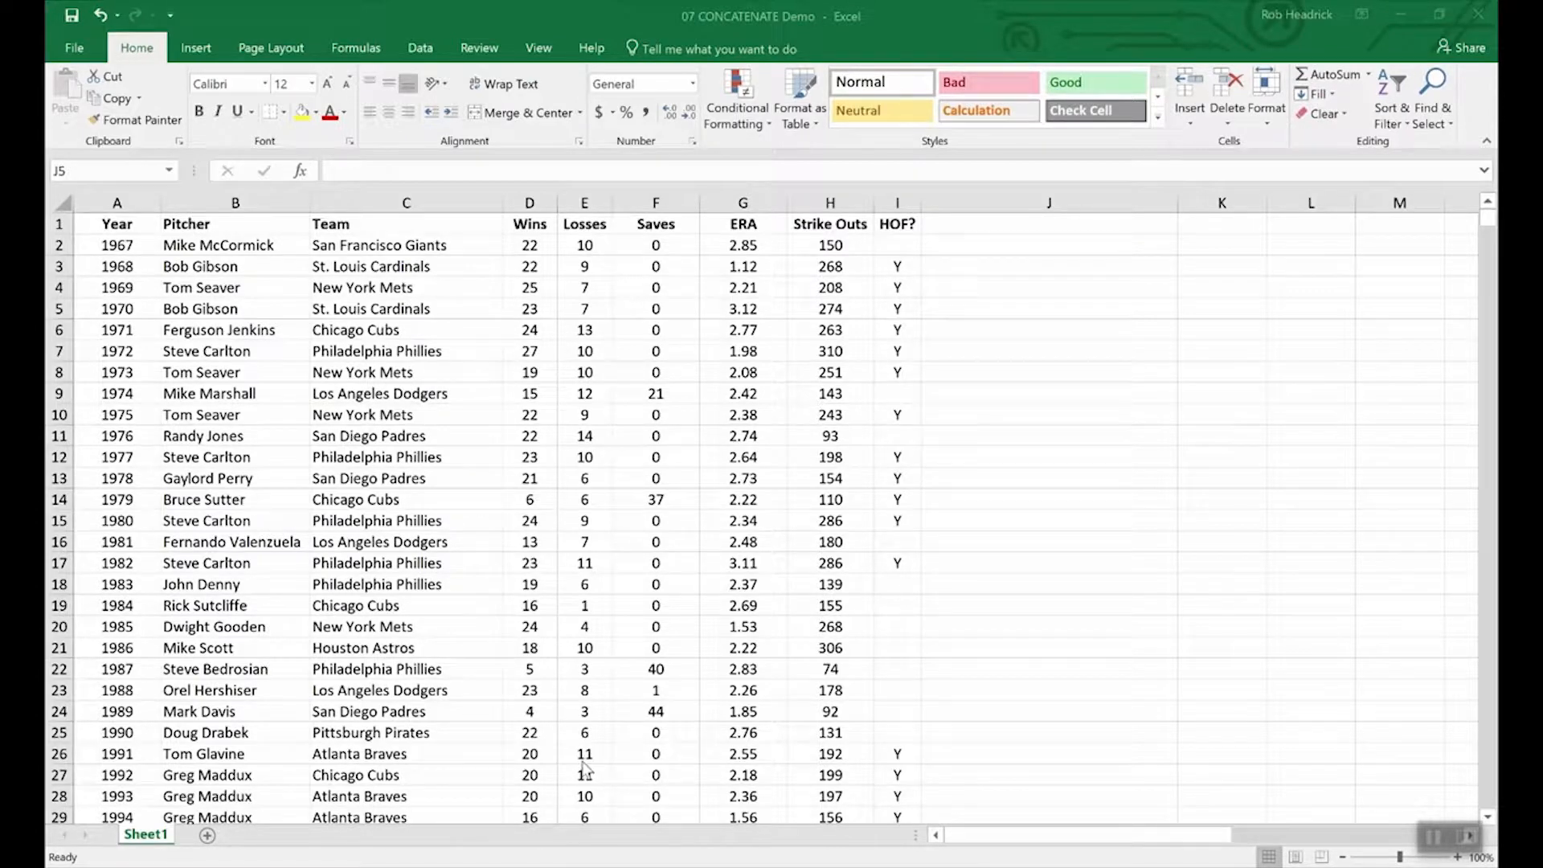
Step: Select the Wins and Losses headers and the row 7 Losses value
left_click(666, 756)
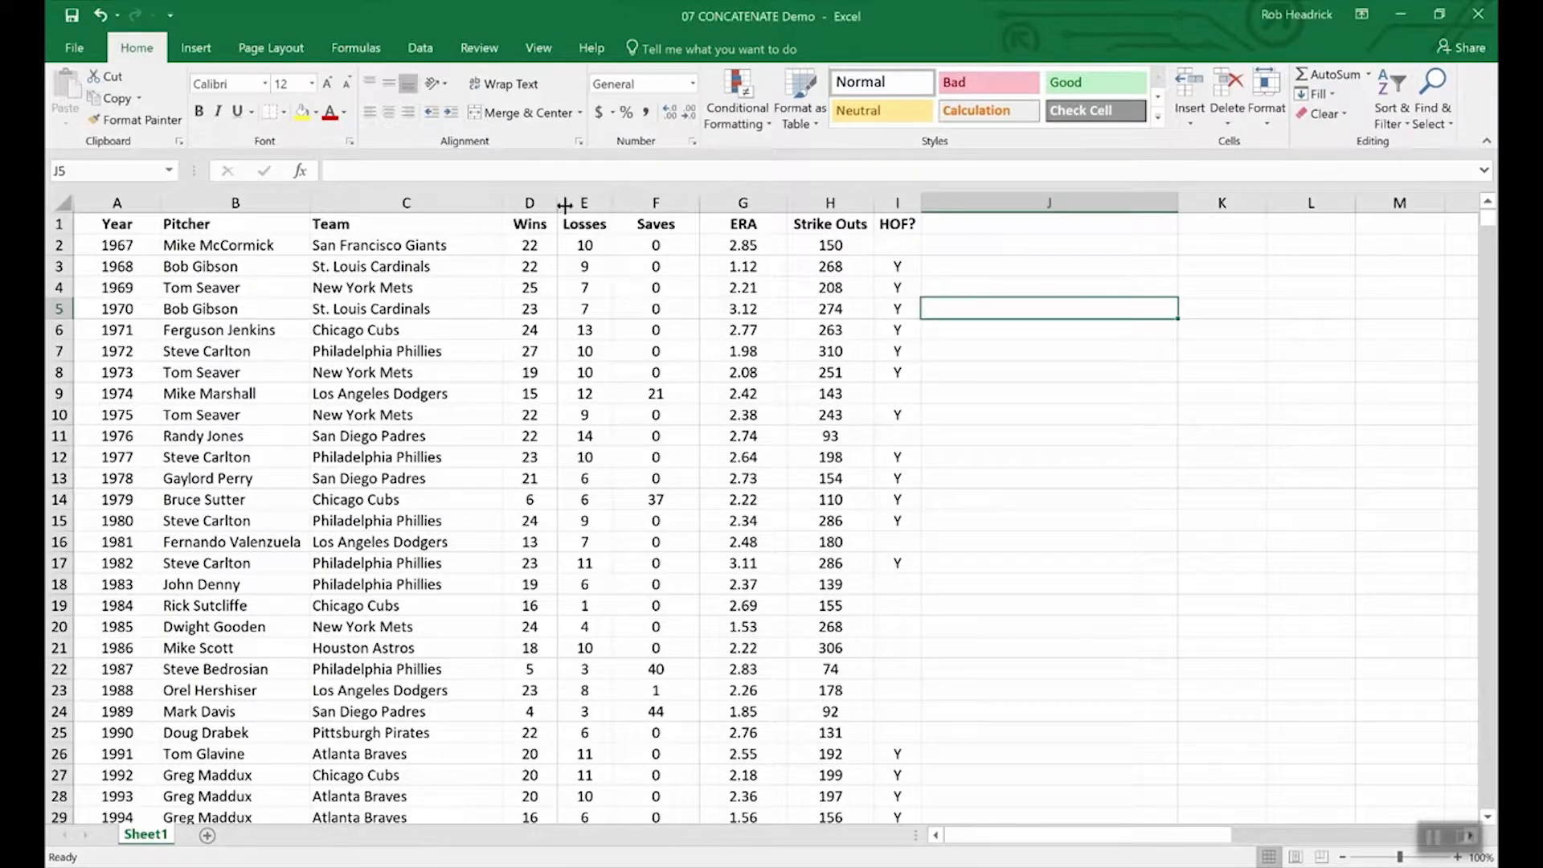
left_click_drag(527, 227, 593, 233)
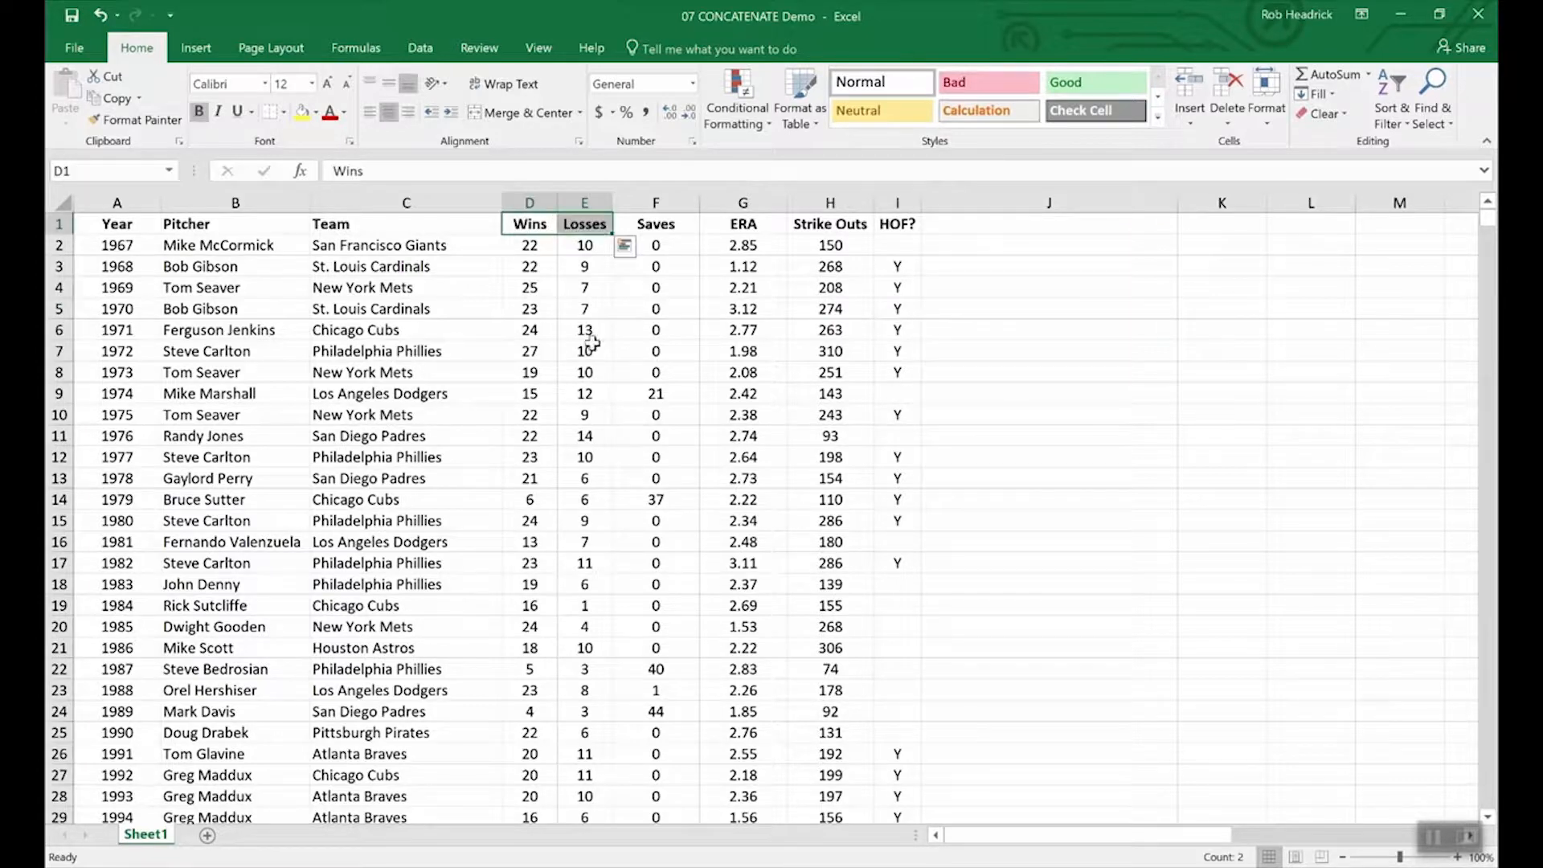
left_click(578, 354)
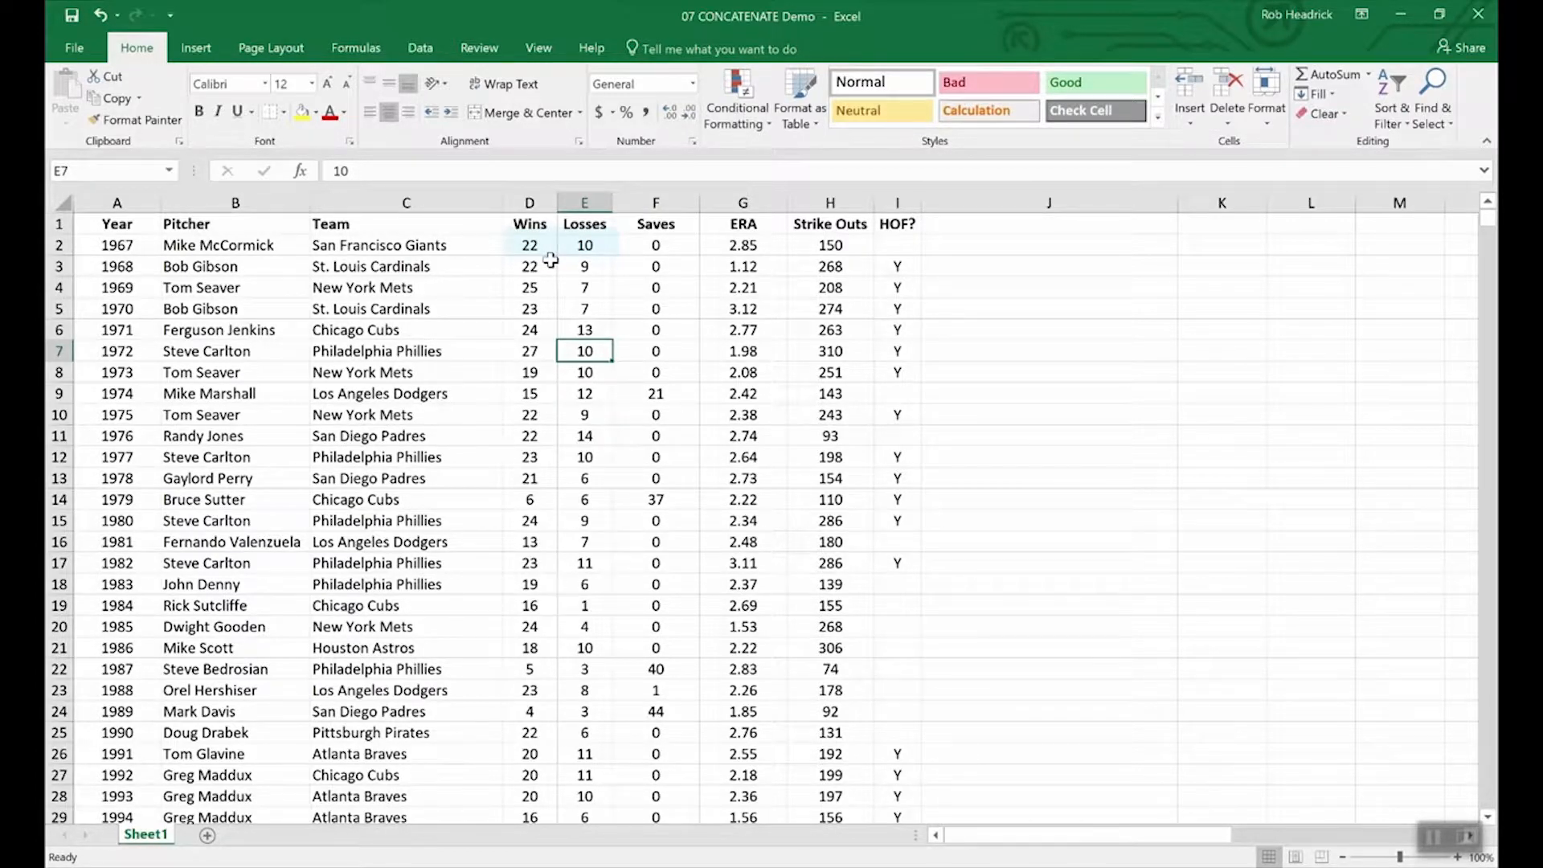
Step: Test-edit D2 with -10, restore it to 22, and insert a blank column F before Saves
double_click(550, 247)
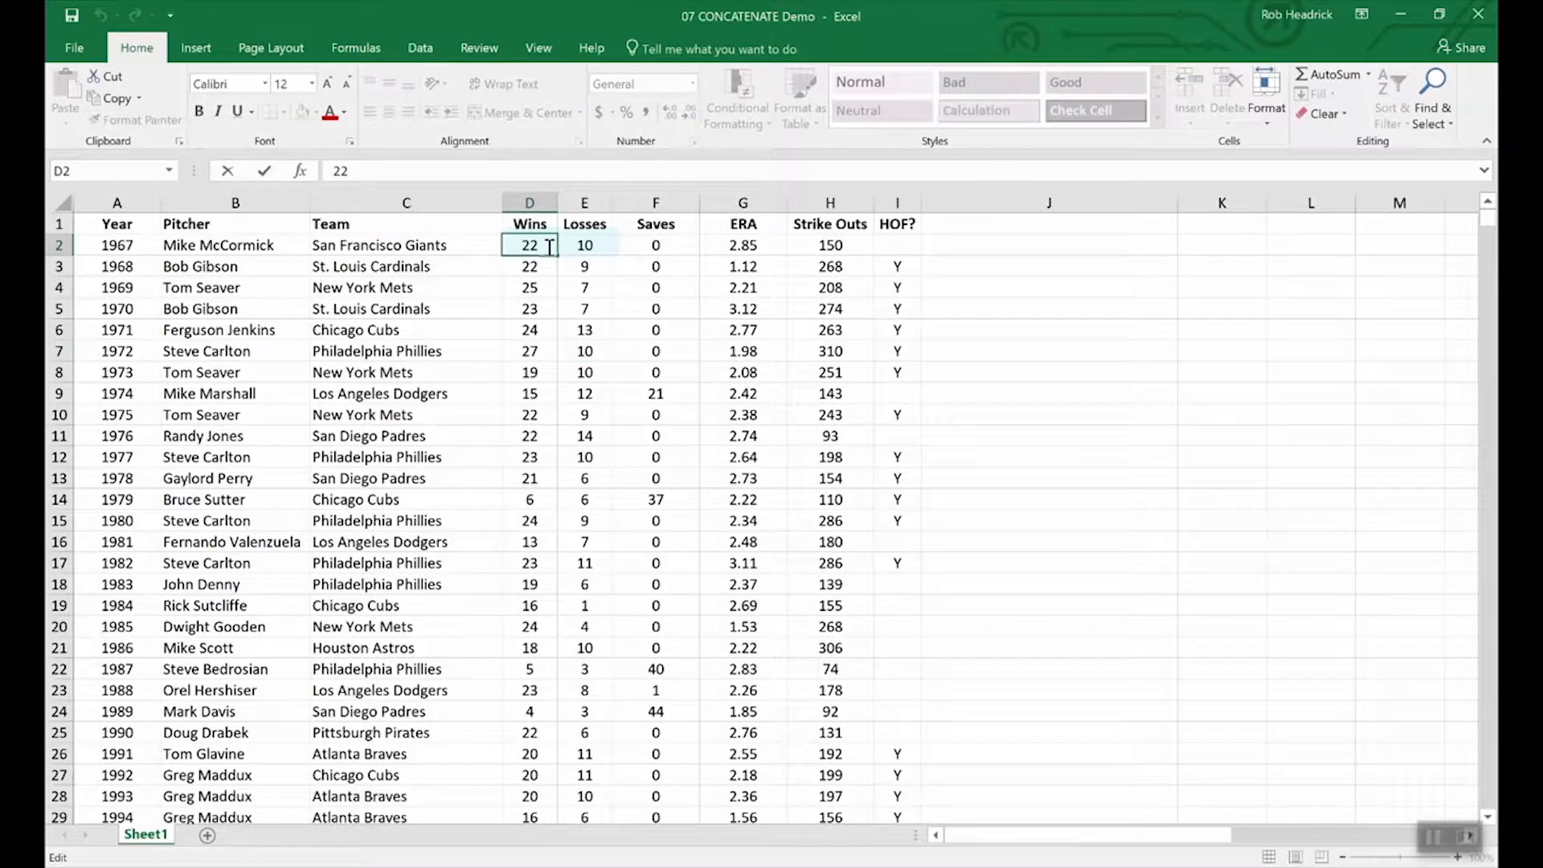
type("-1")
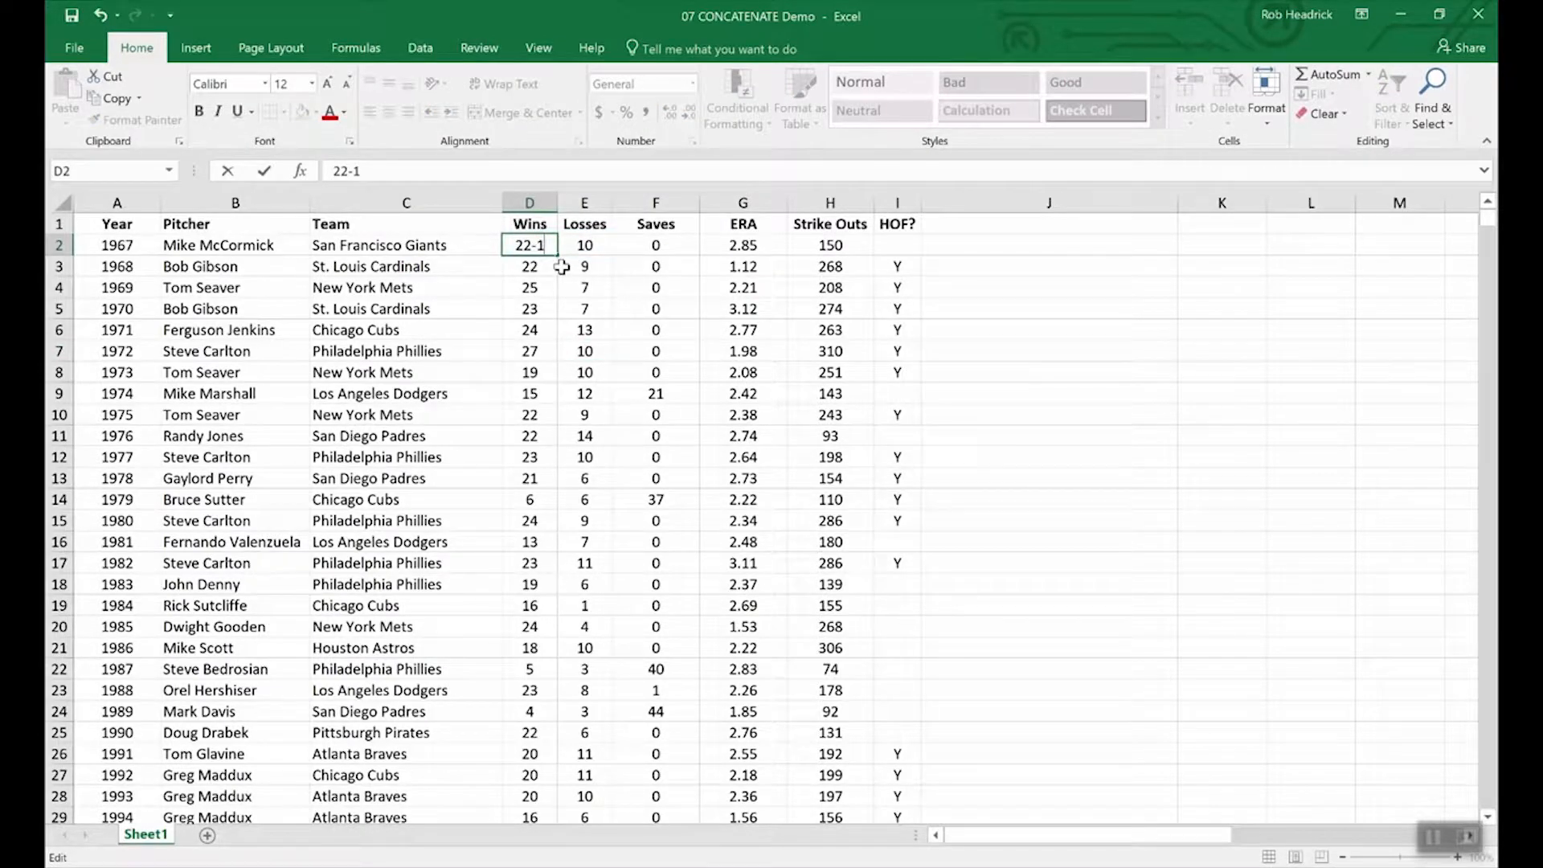
type("0")
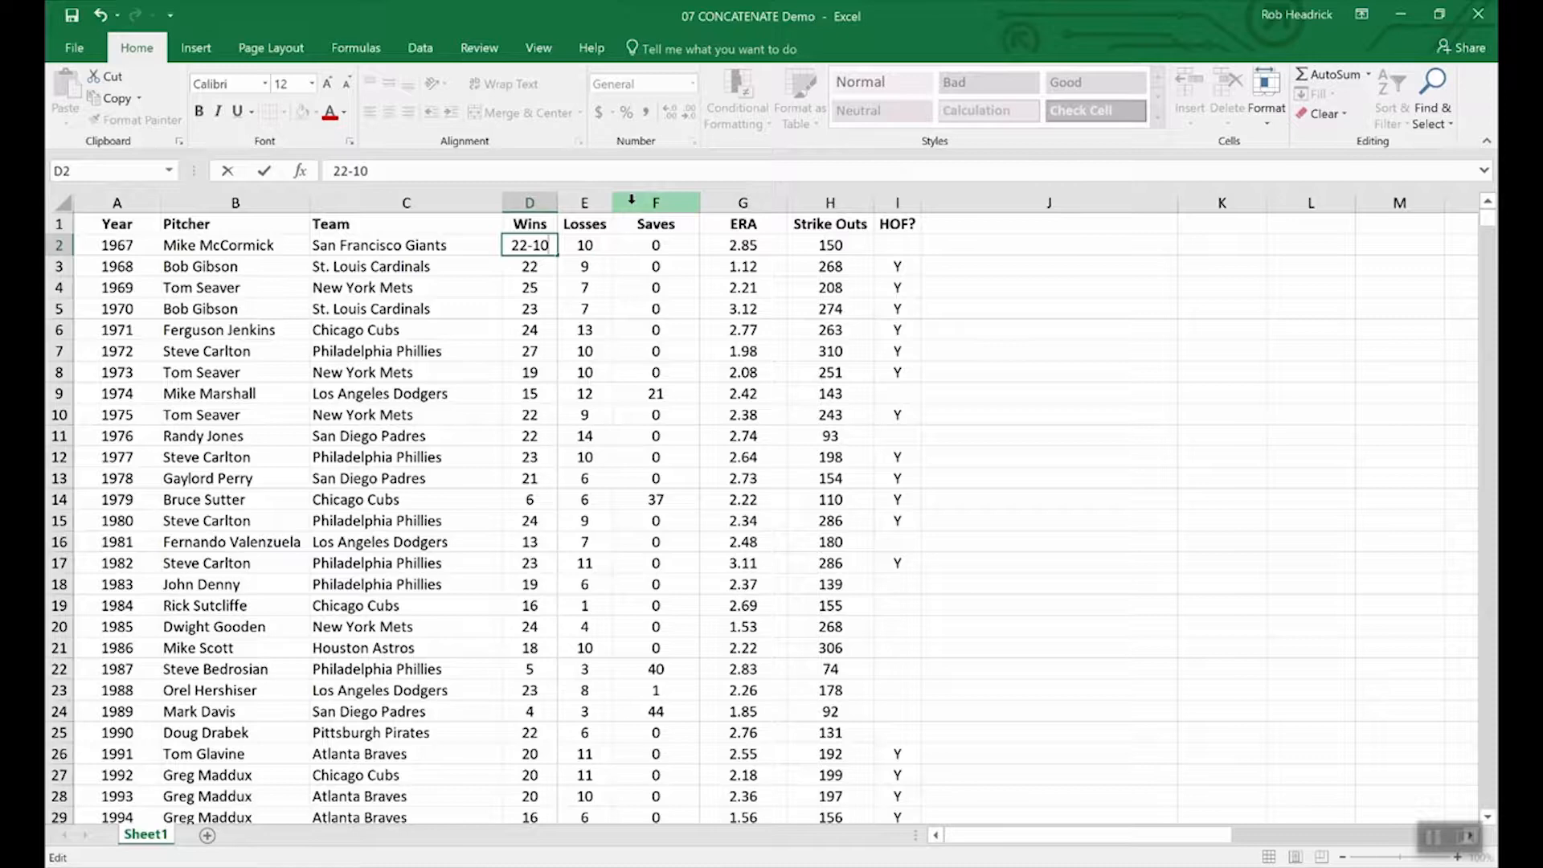
key("BackSpace")
key("BackSpace")
key("BackSpace")
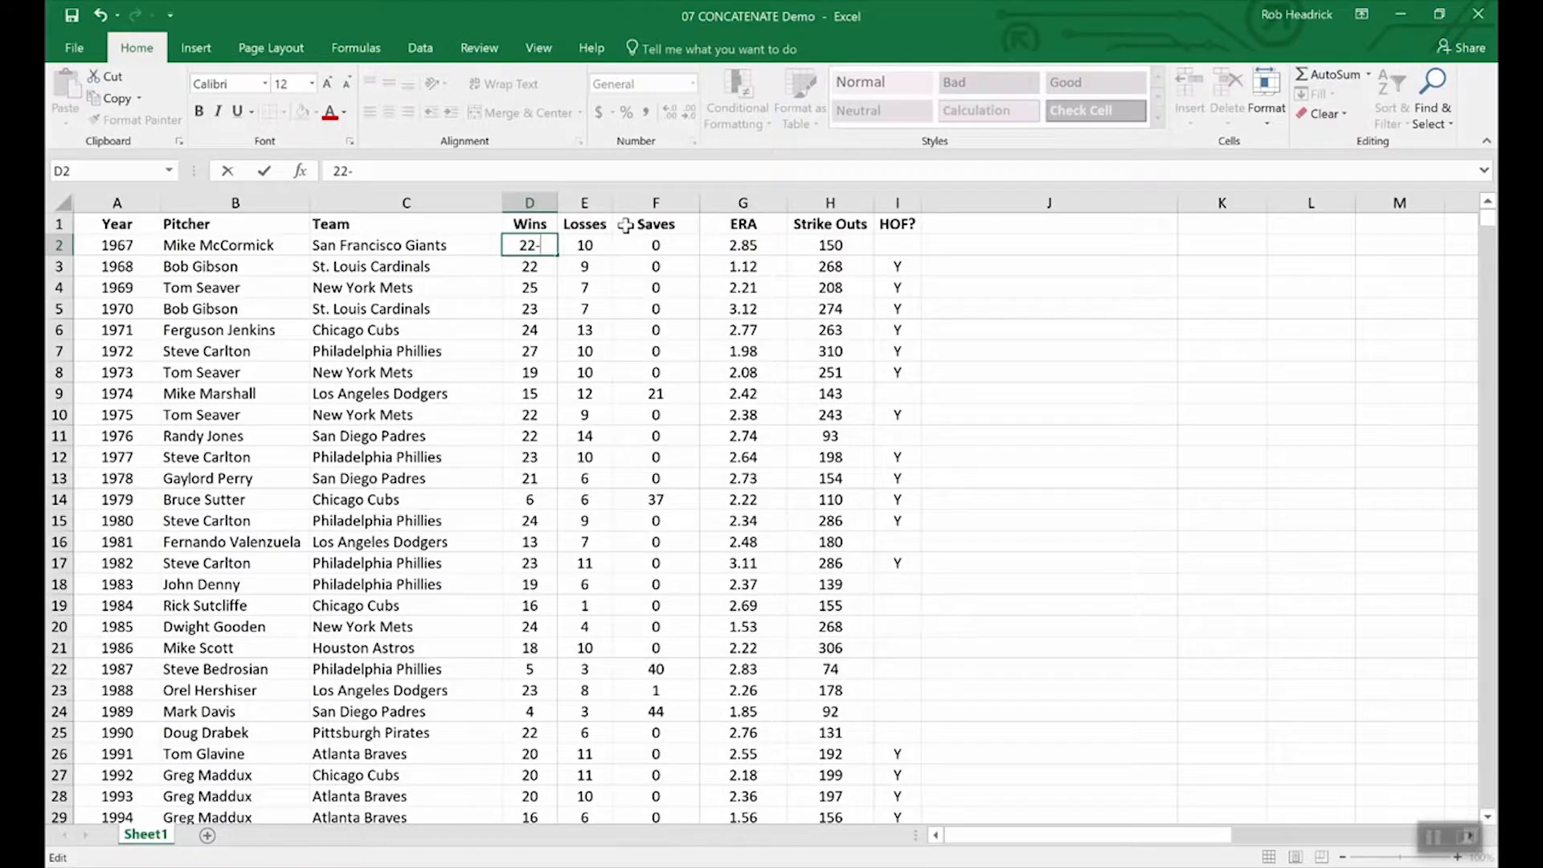
key("Return")
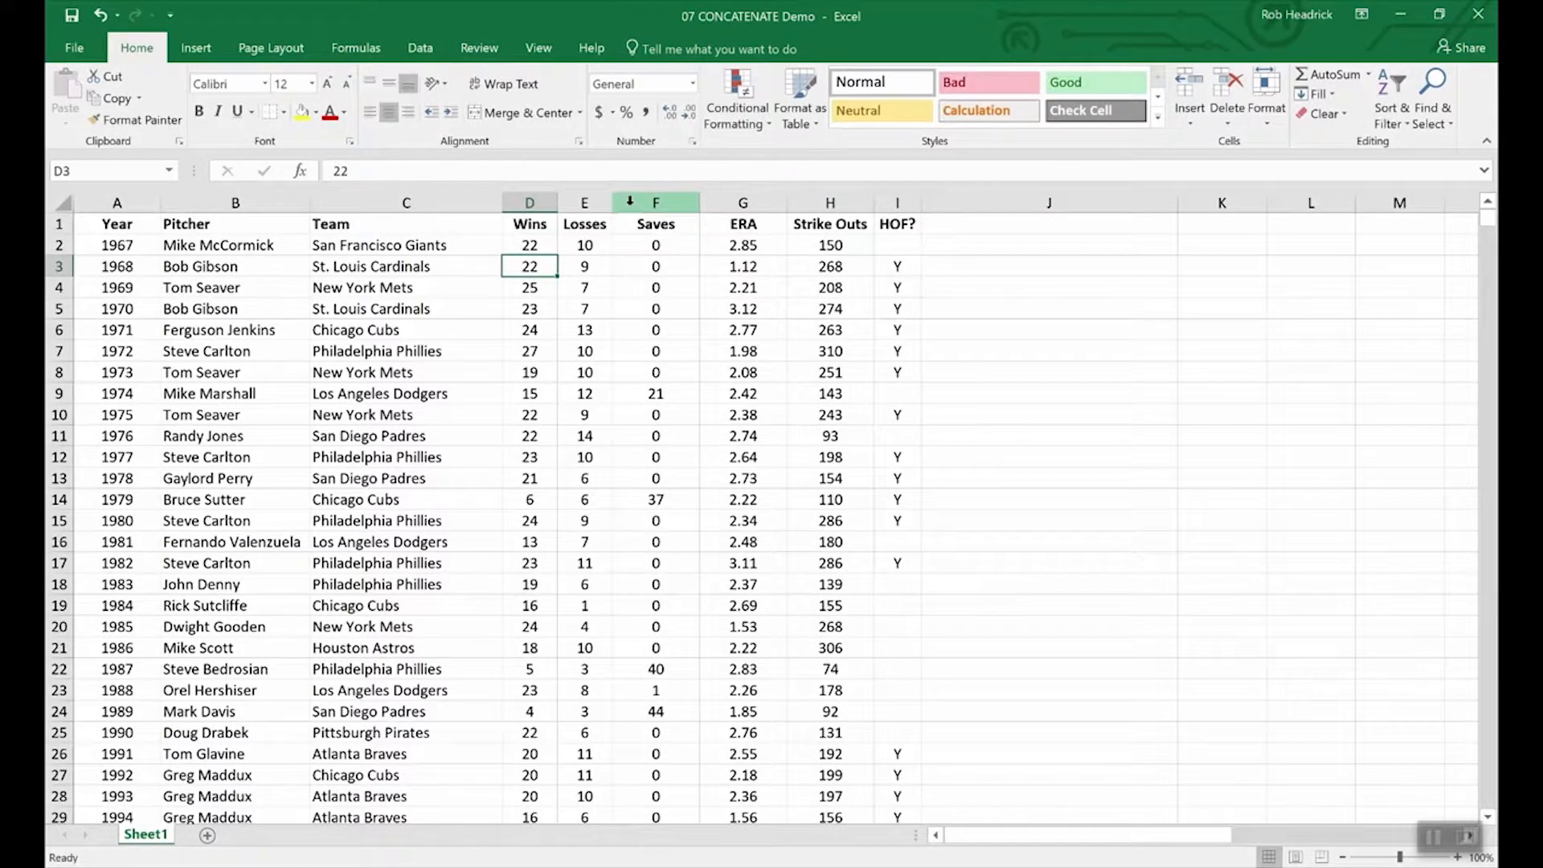
right_click(631, 202)
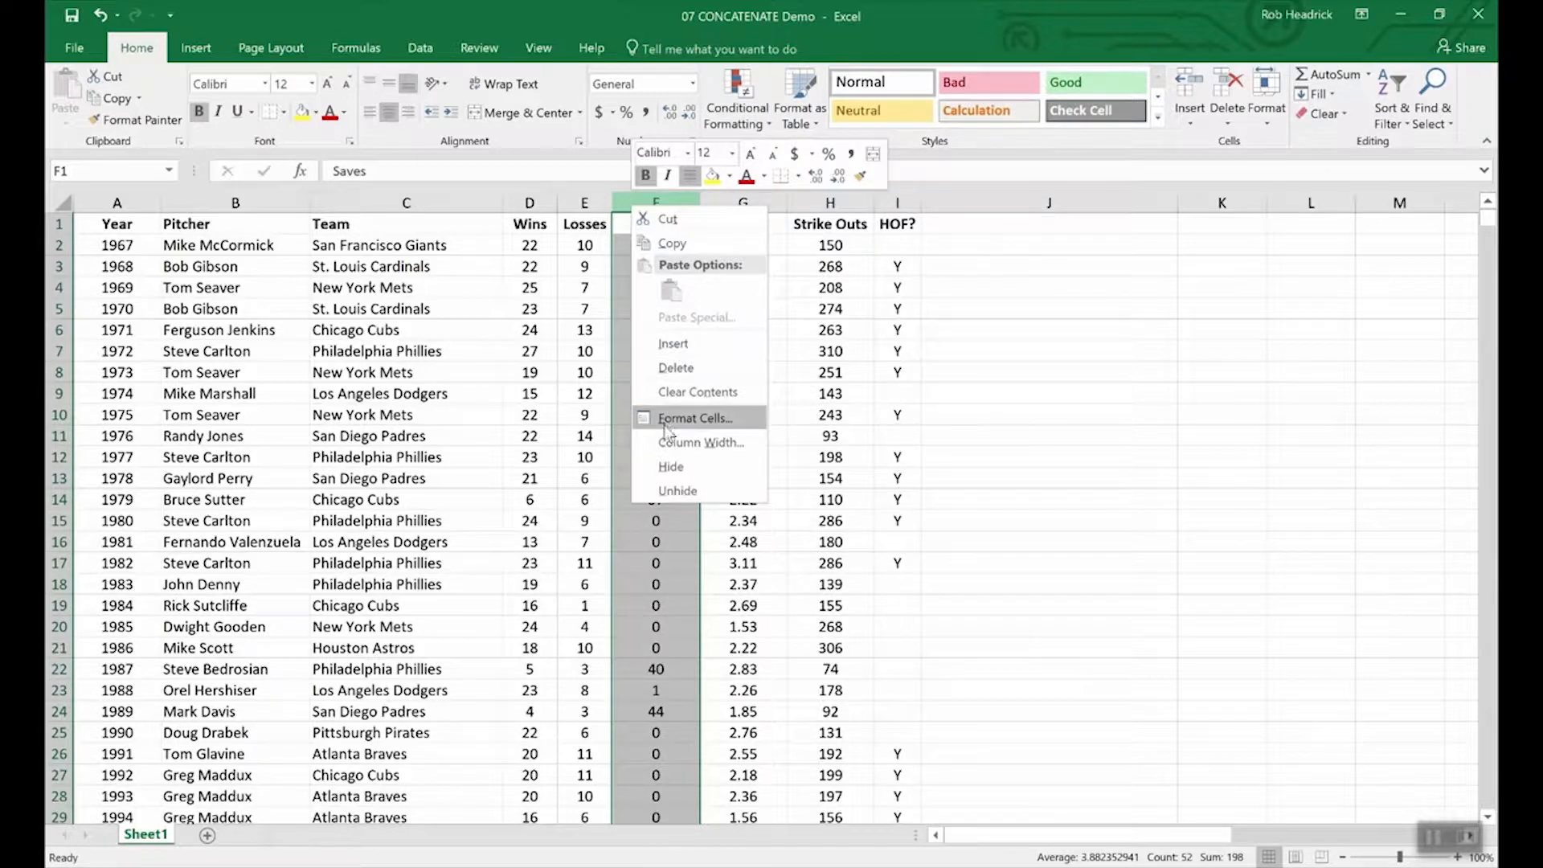
left_click(664, 344)
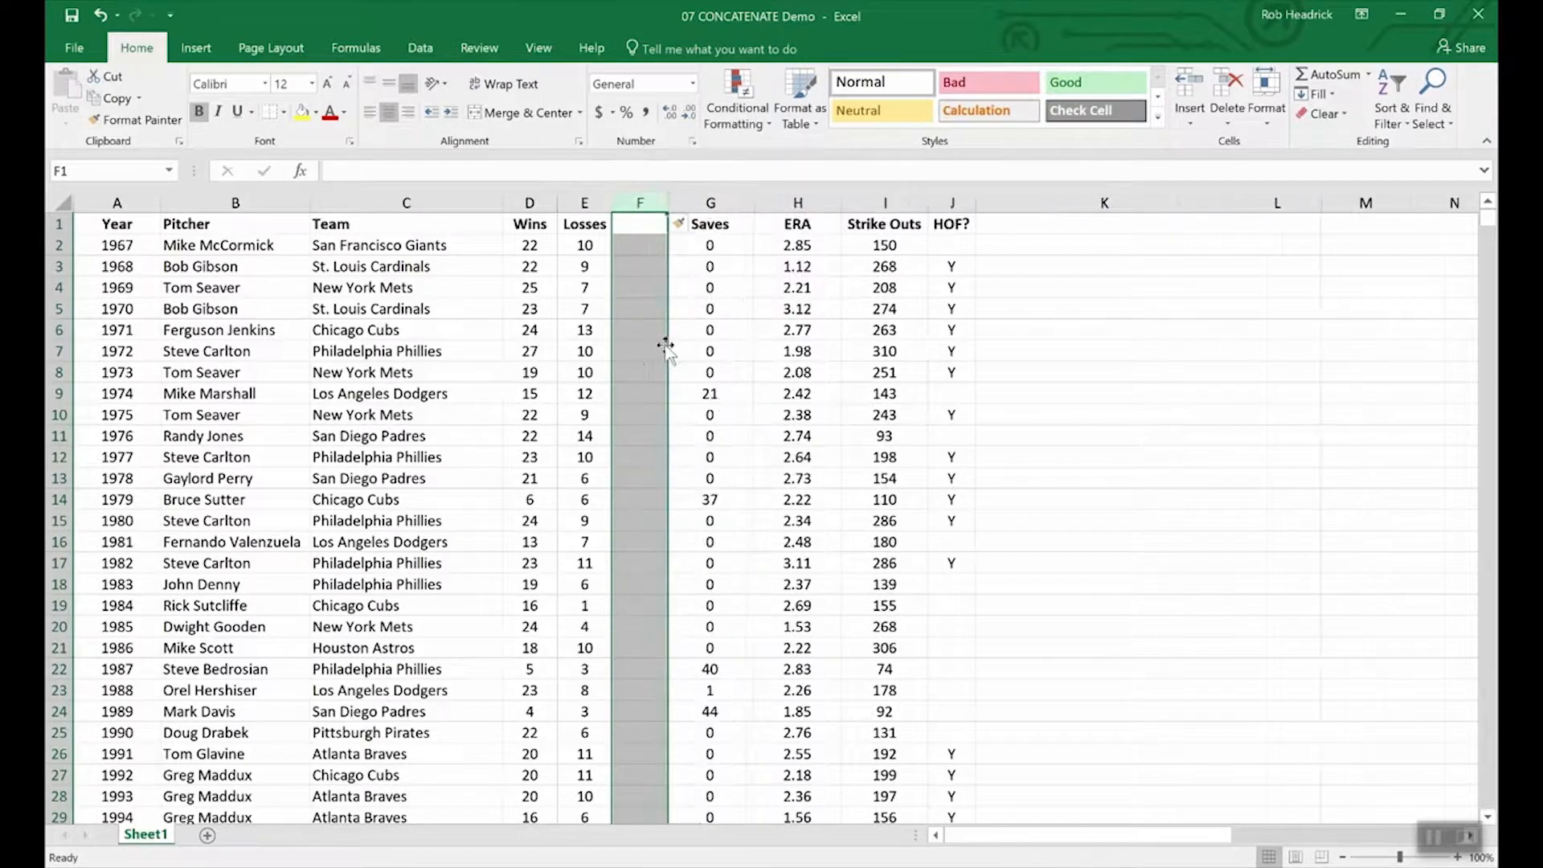
Step: Label cell F1 with the heading 'W-L'
left_click(642, 223)
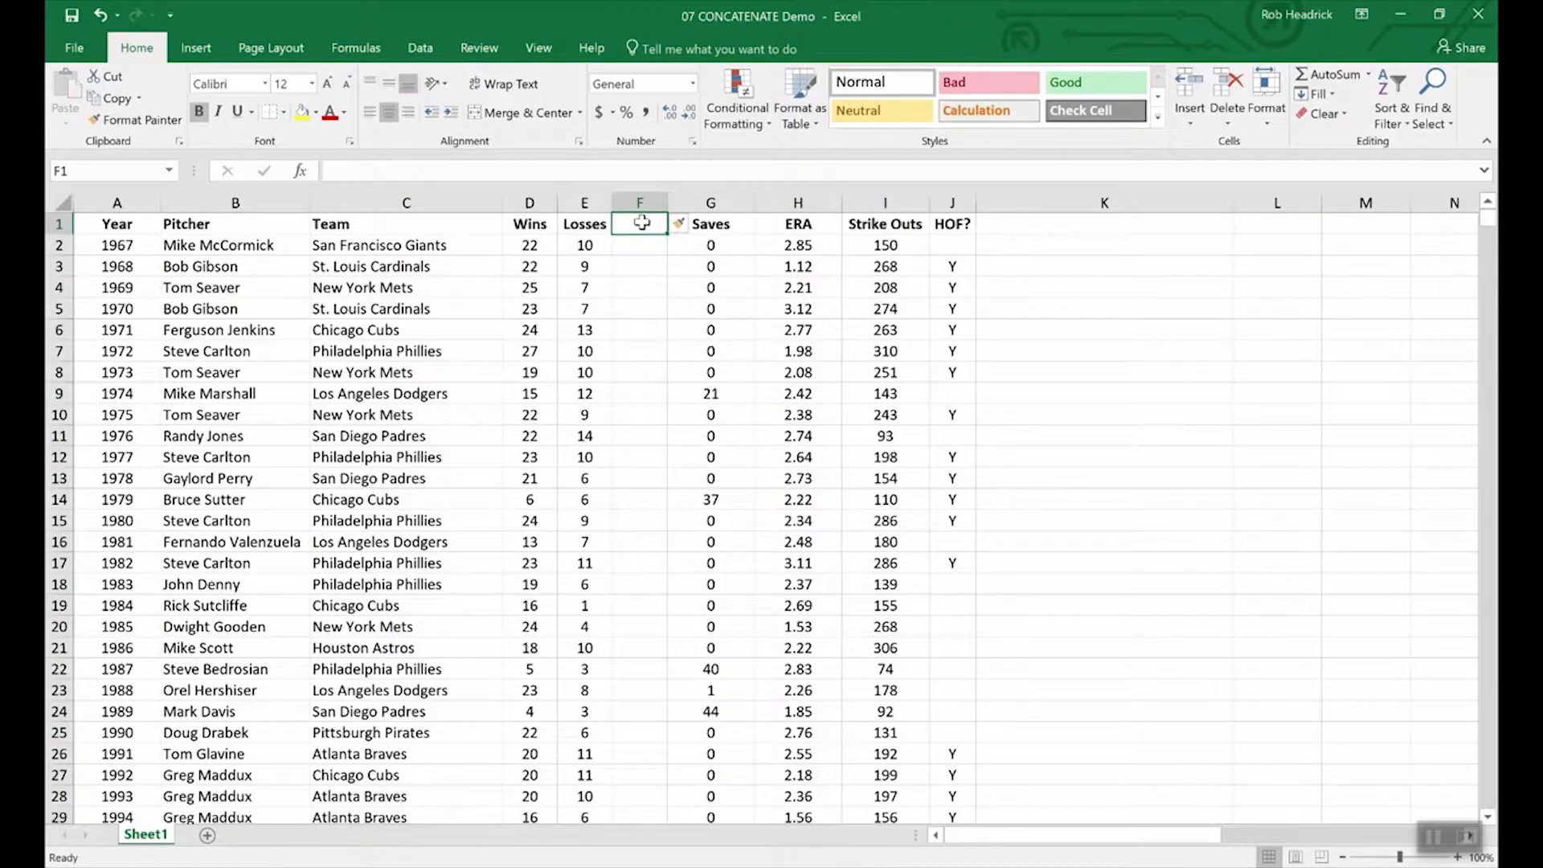
type("W-L")
key("Return")
Step: Enter a CONCATENATE formula in F2 joining Wins D2 and Losses E2
type("=conc")
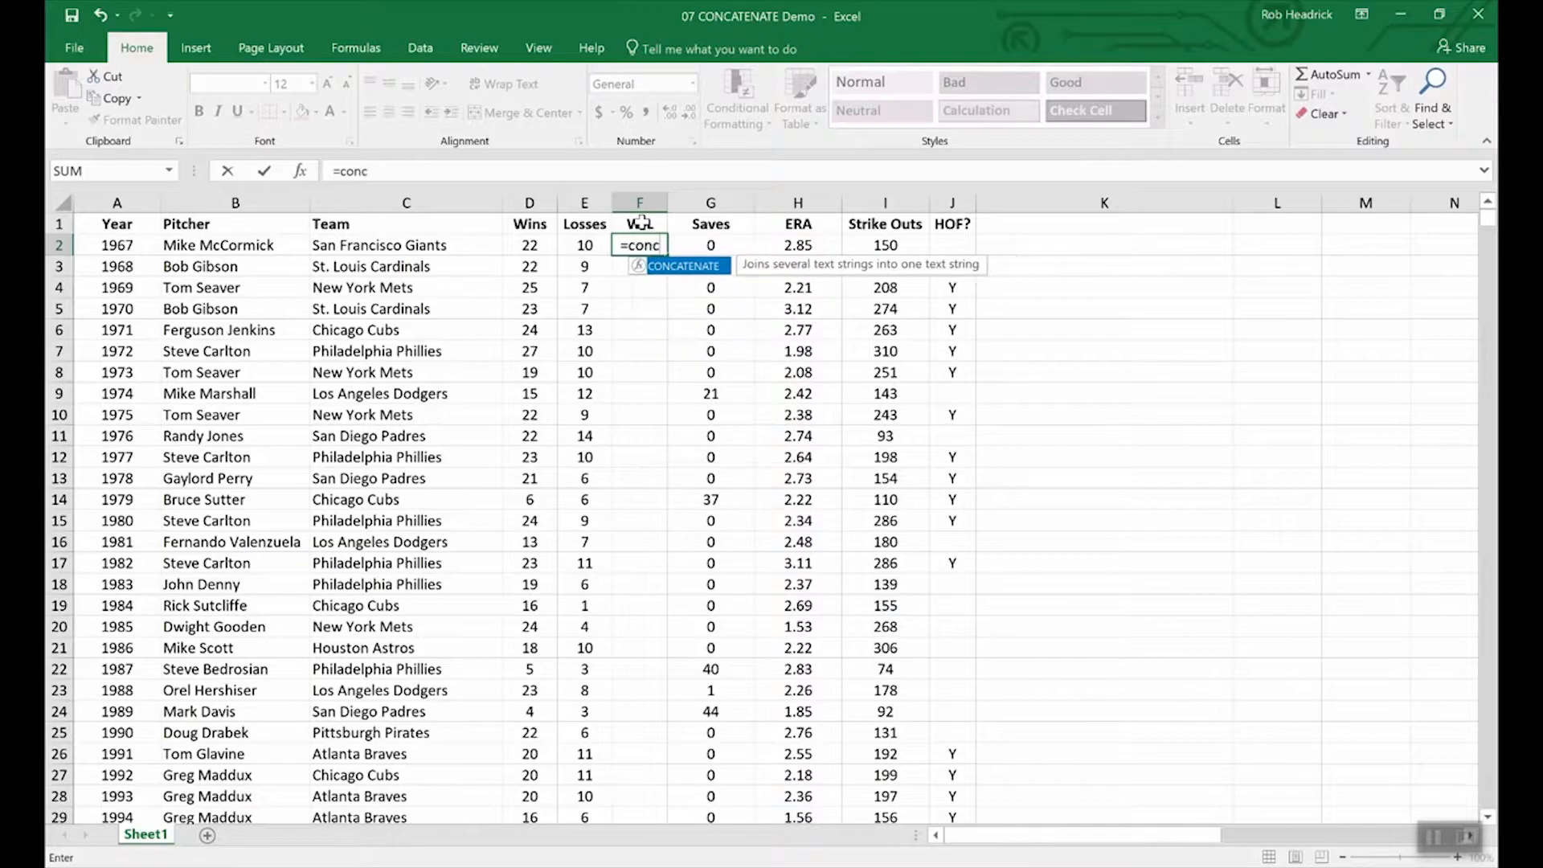
double_click(693, 266)
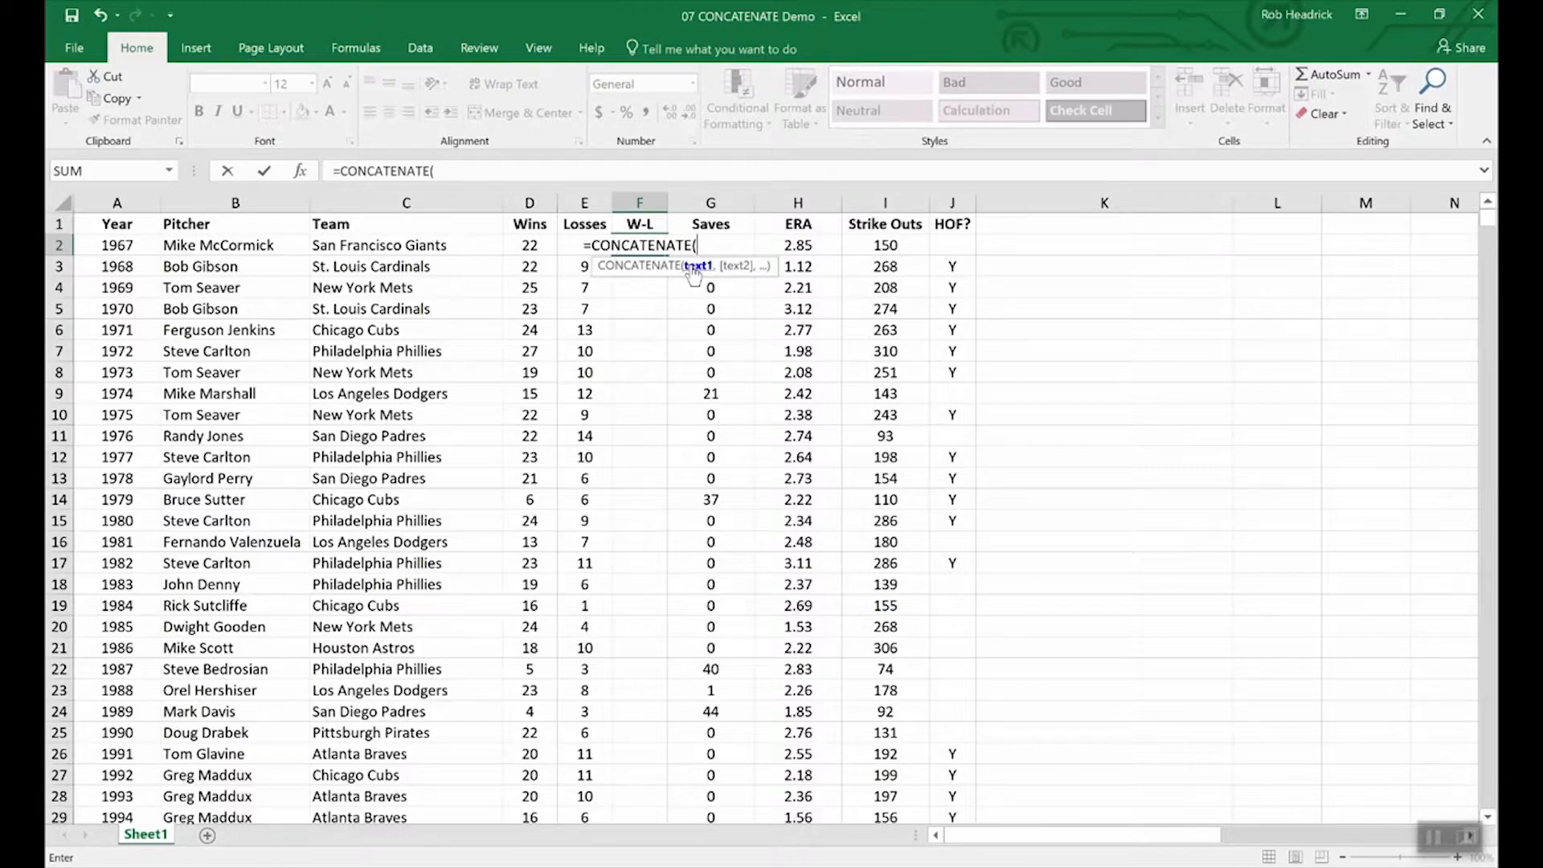
left_click(528, 246)
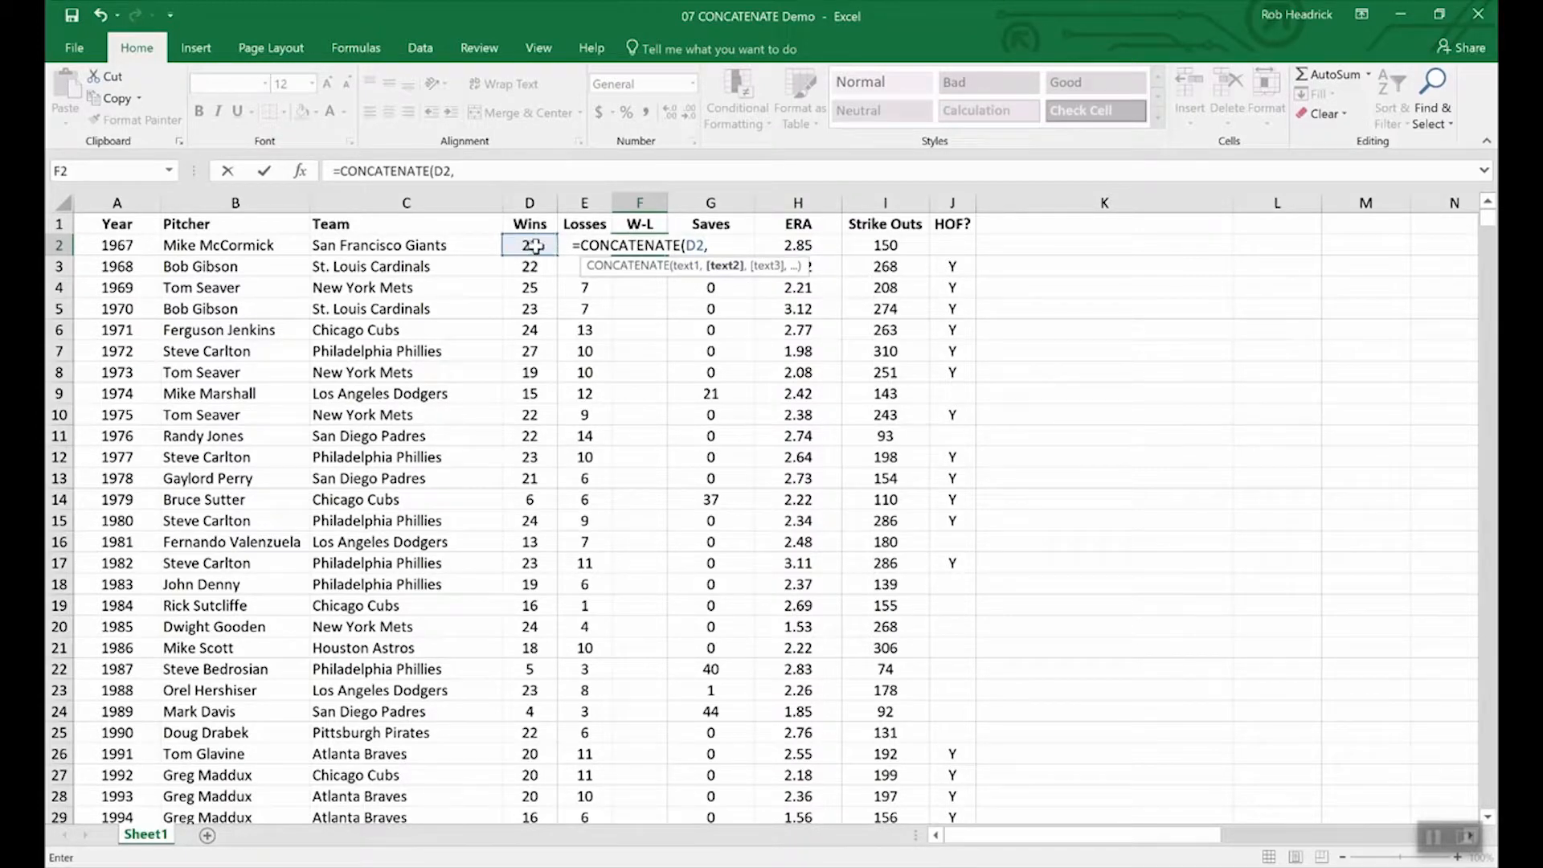
type("e2")
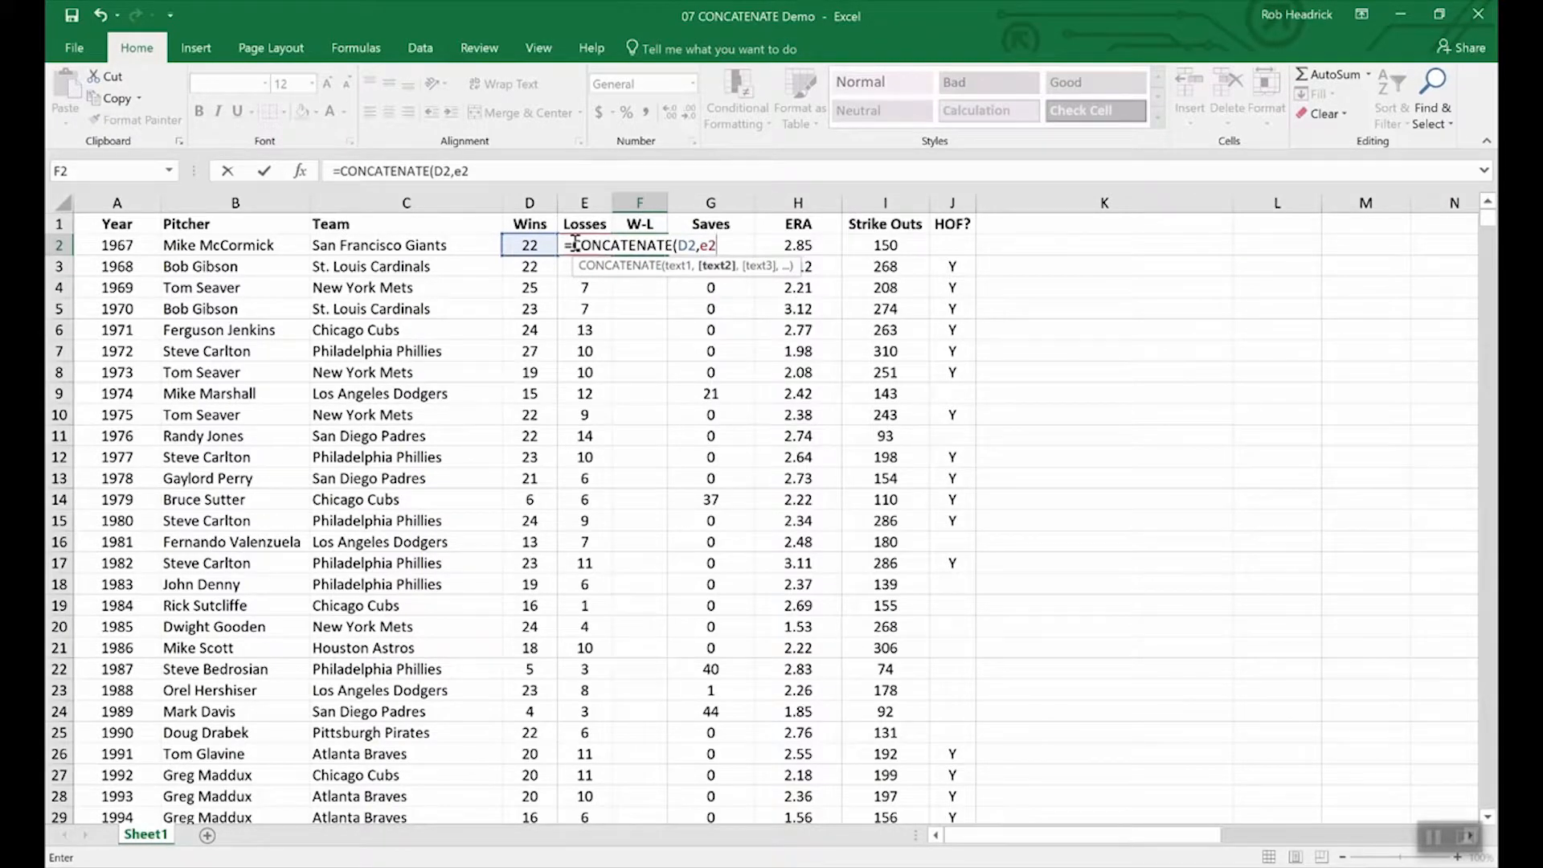
key("Return")
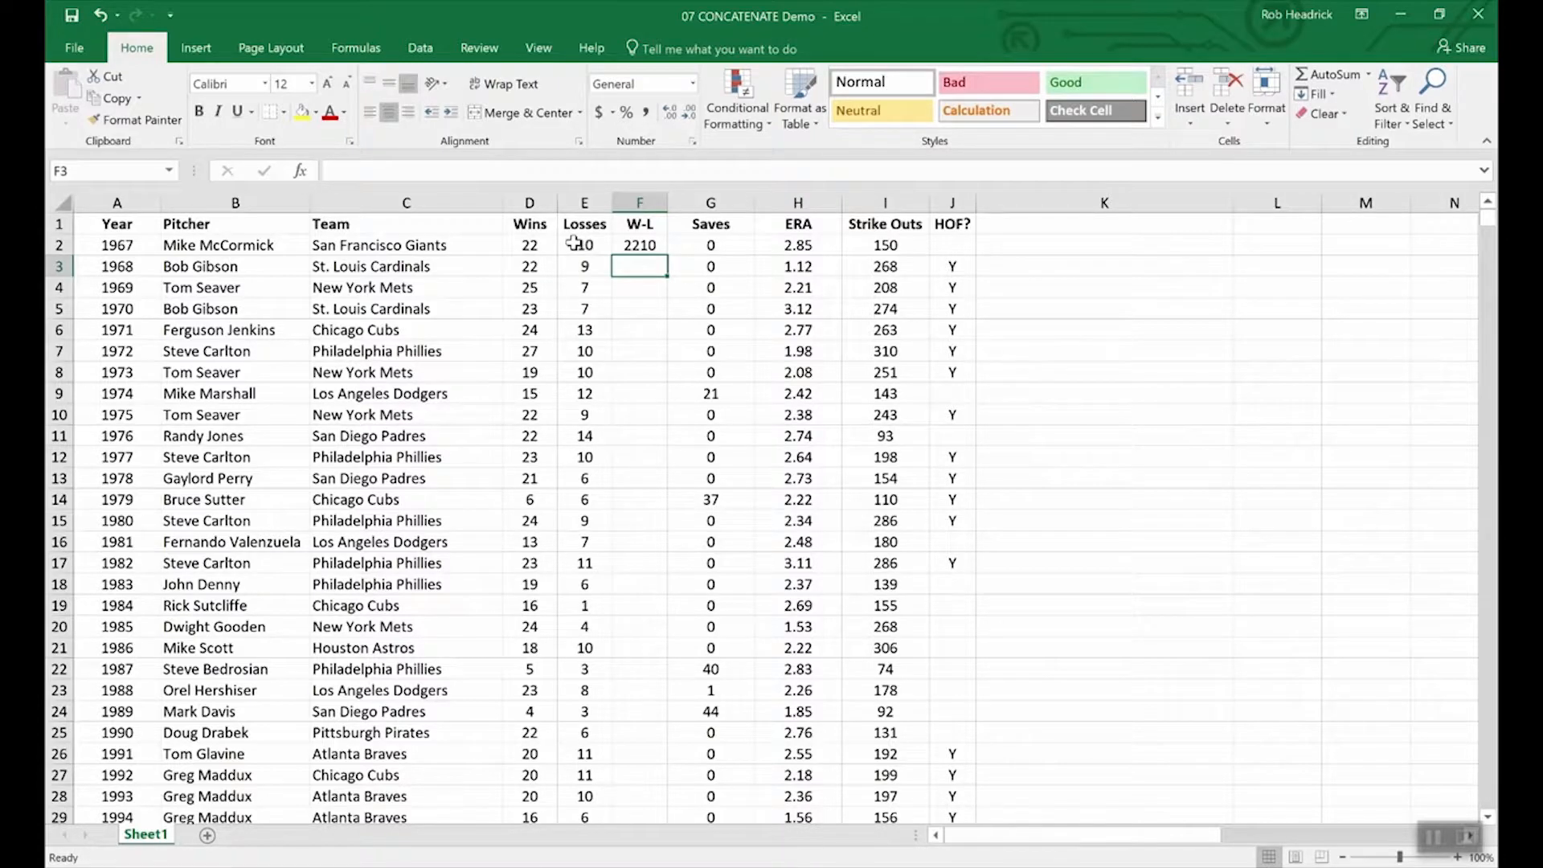
Step: Add a hyphen so F2 reads =CONCATENATE(D2,"-",E2), showing 22-10
left_click(643, 245)
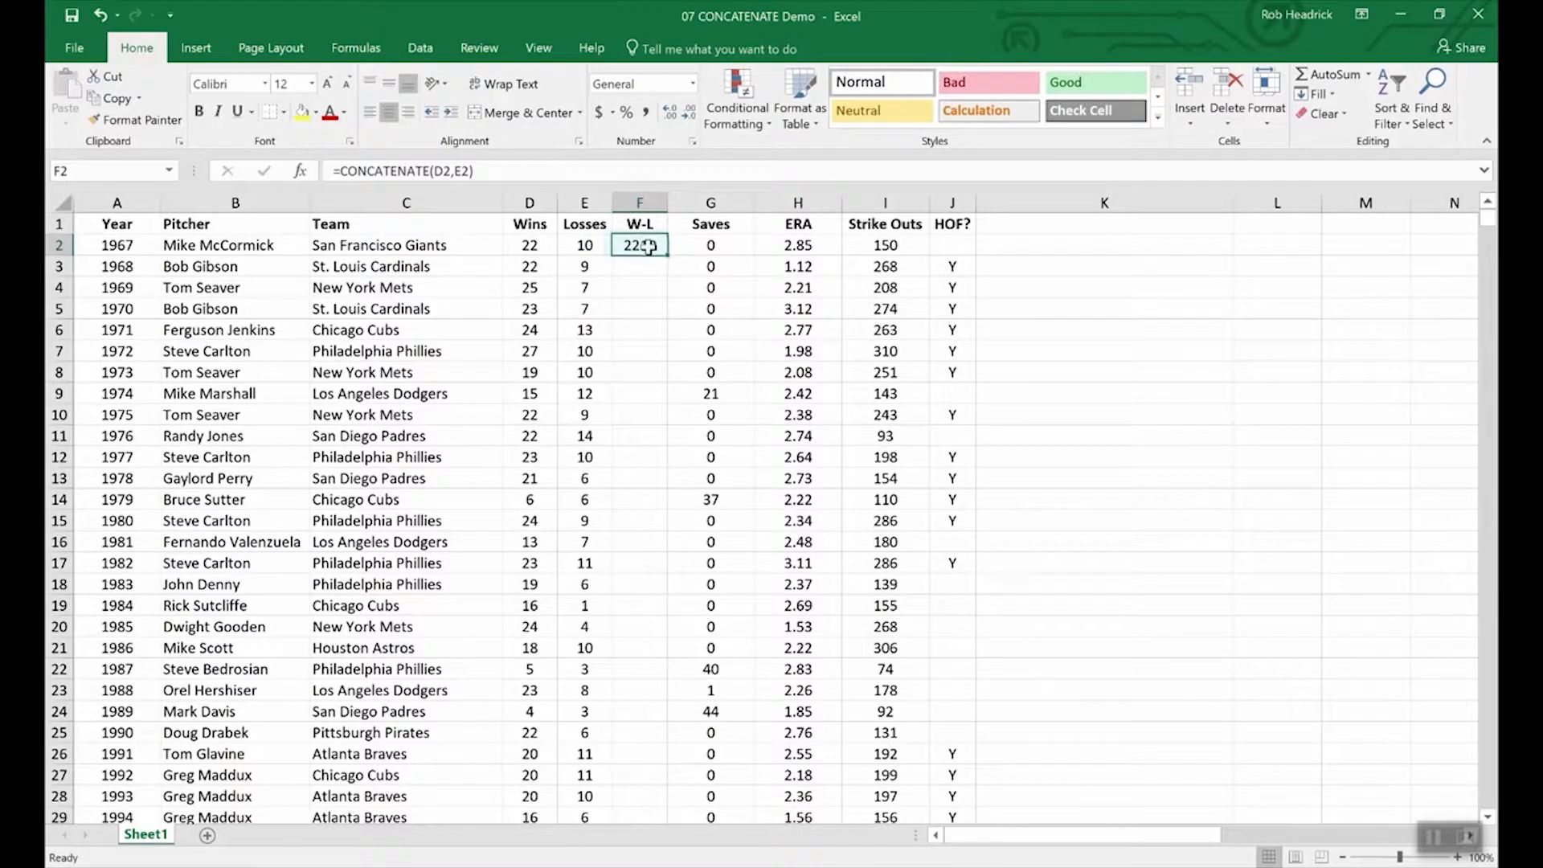
left_click(455, 172)
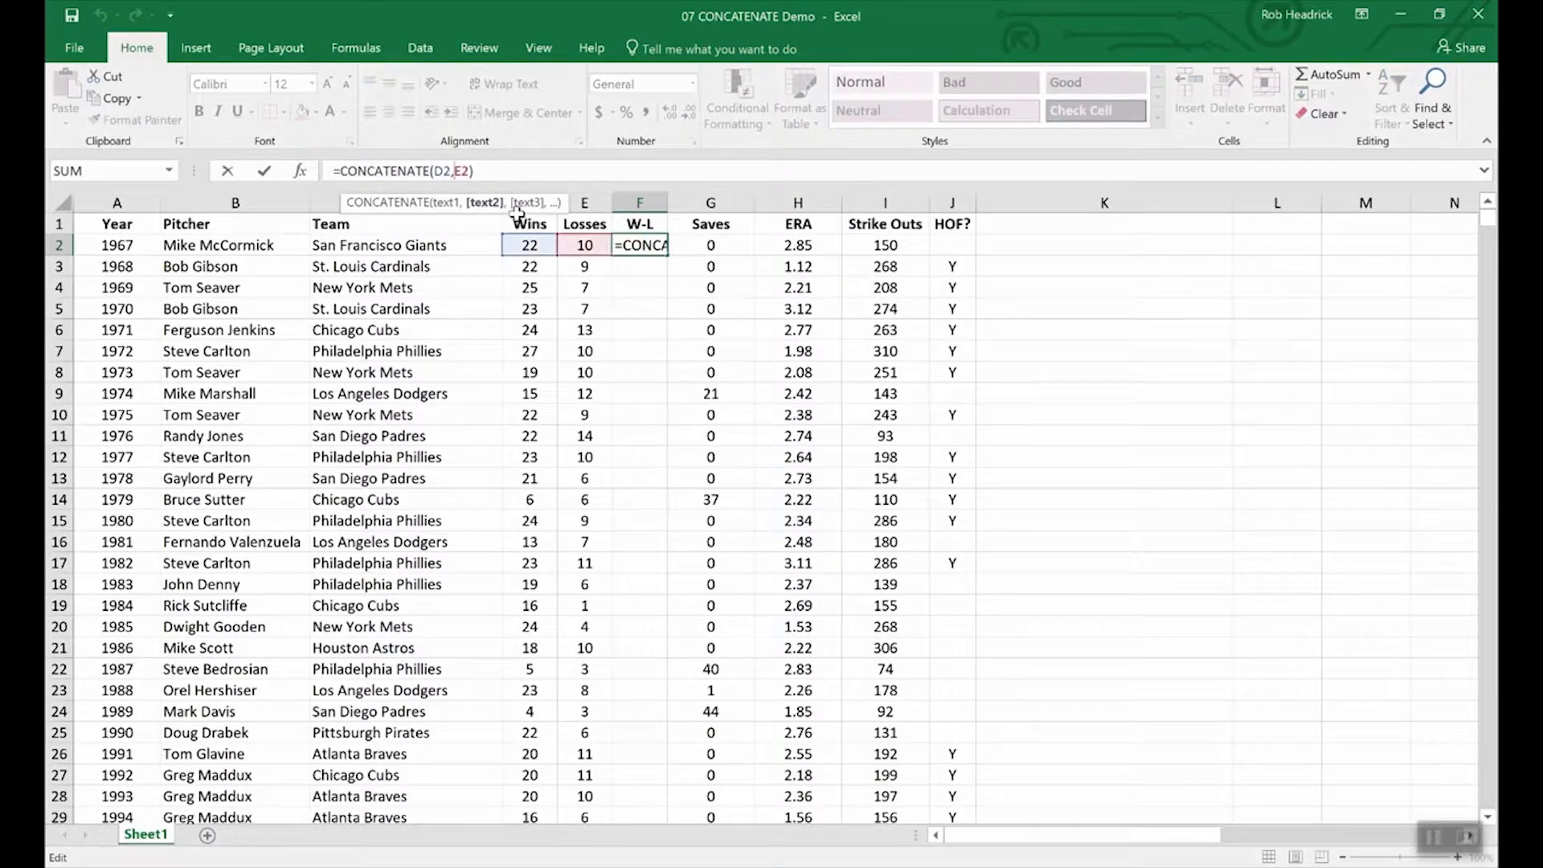
type("\"")
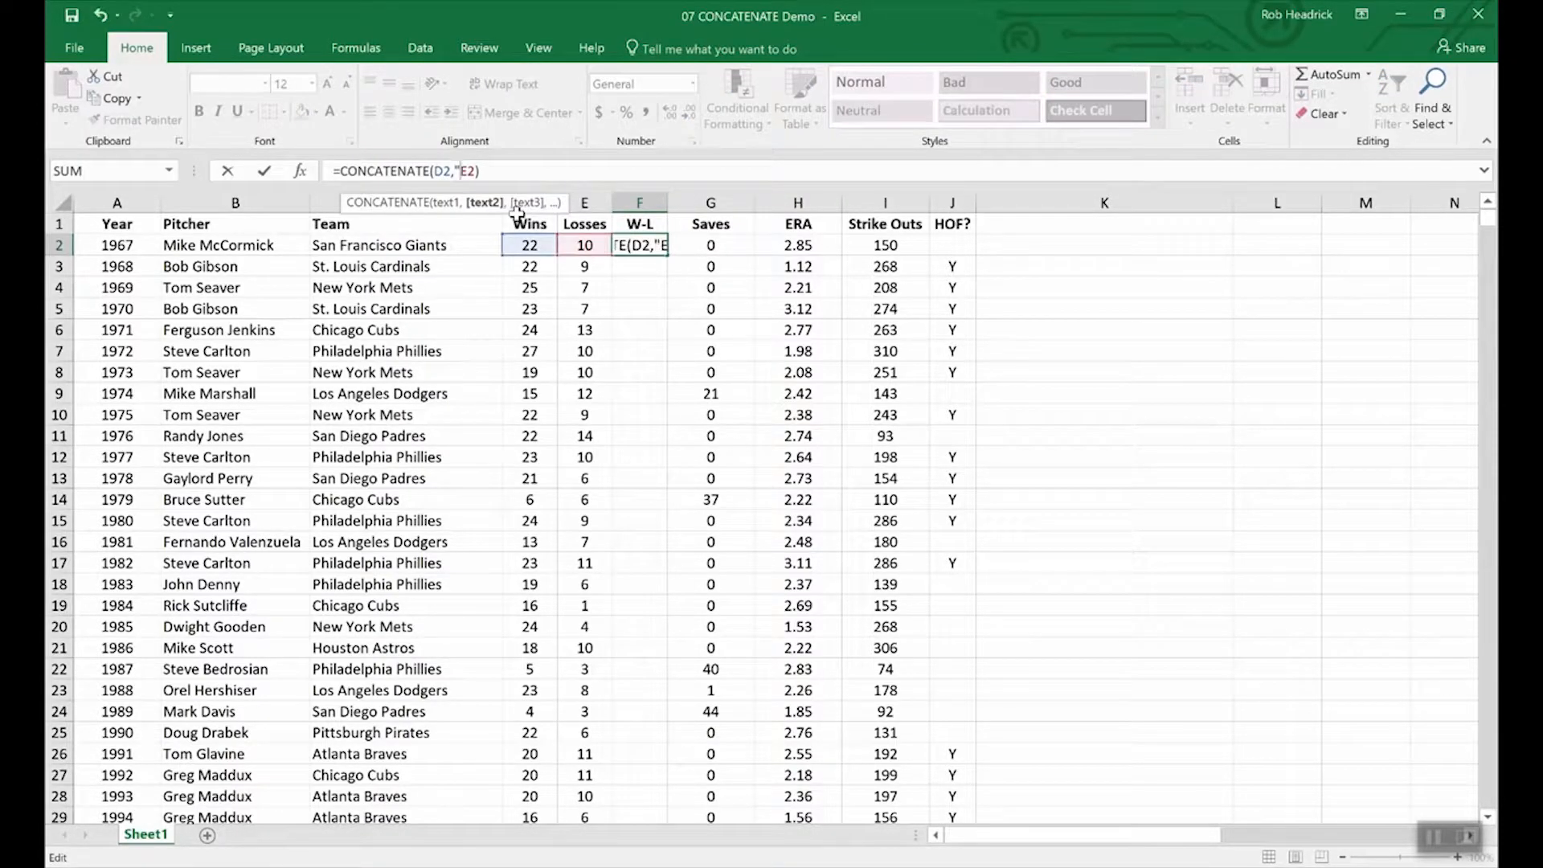
type("-")
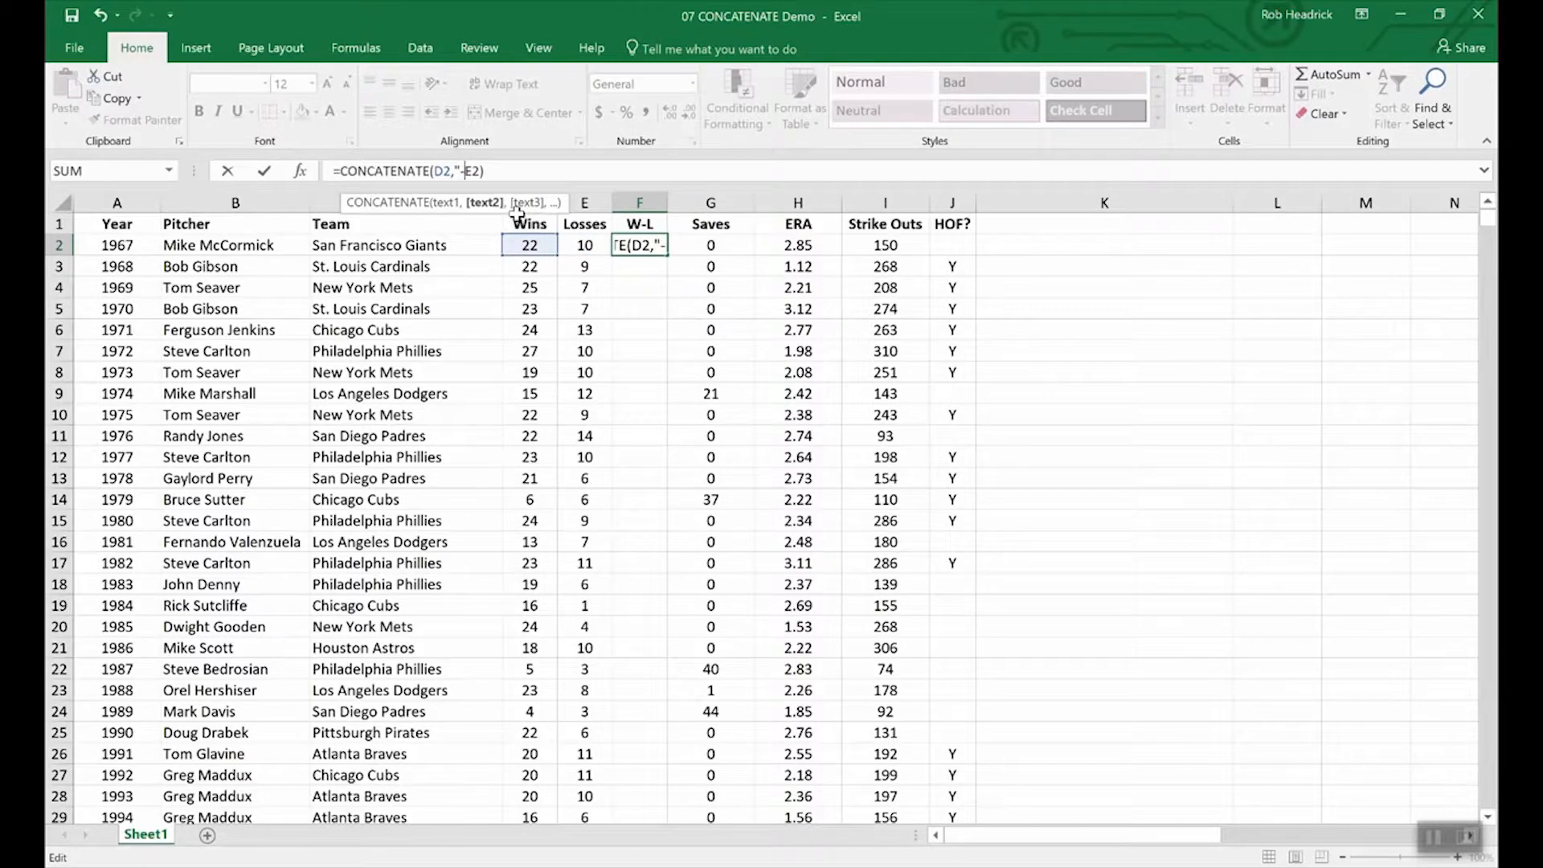
type("\",")
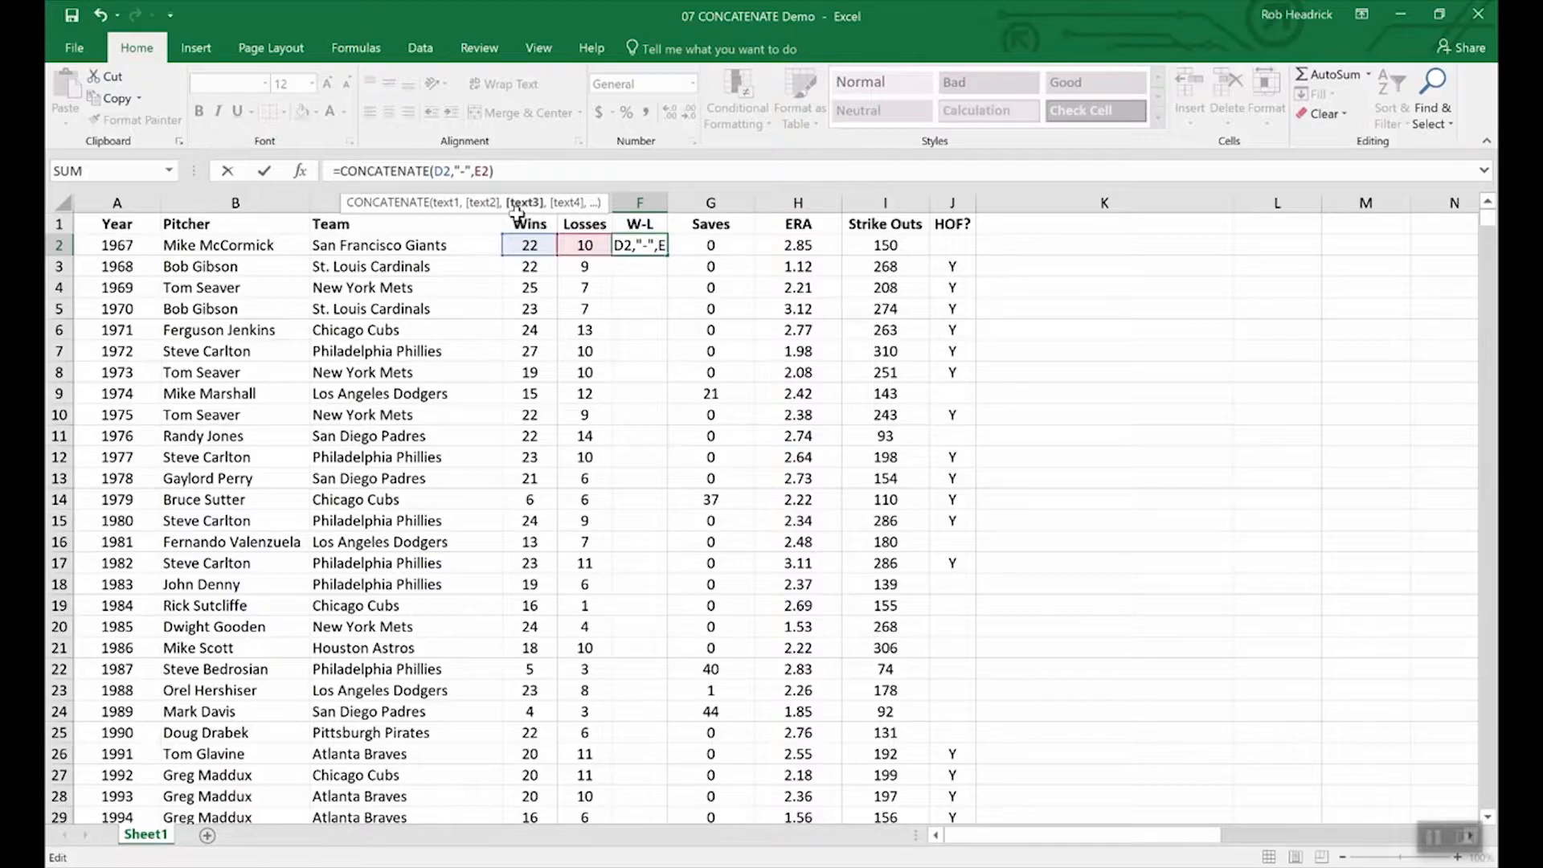
key("Return")
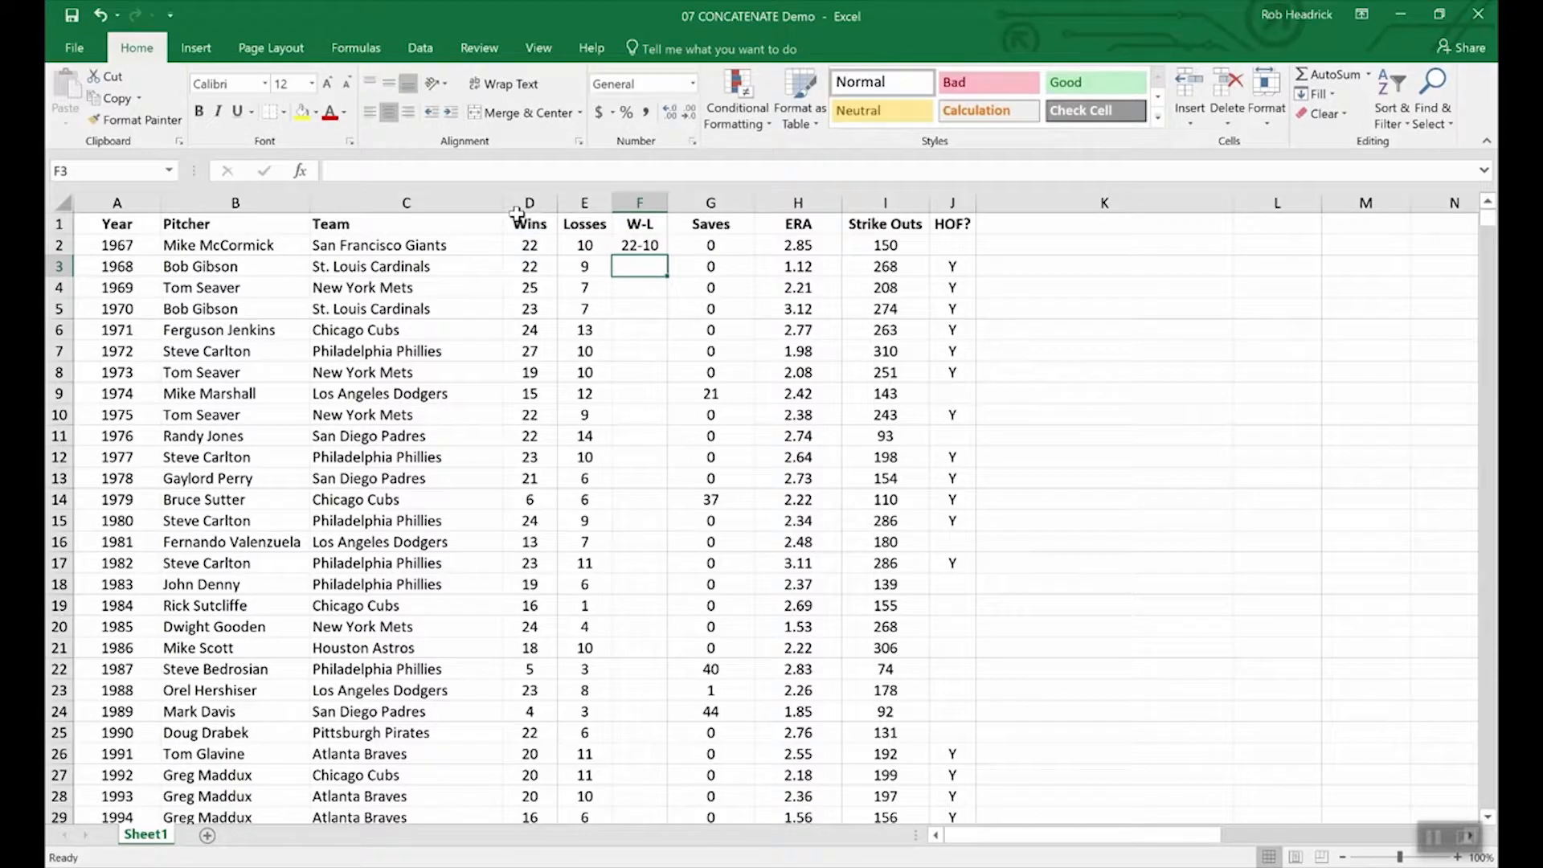
left_click(639, 245)
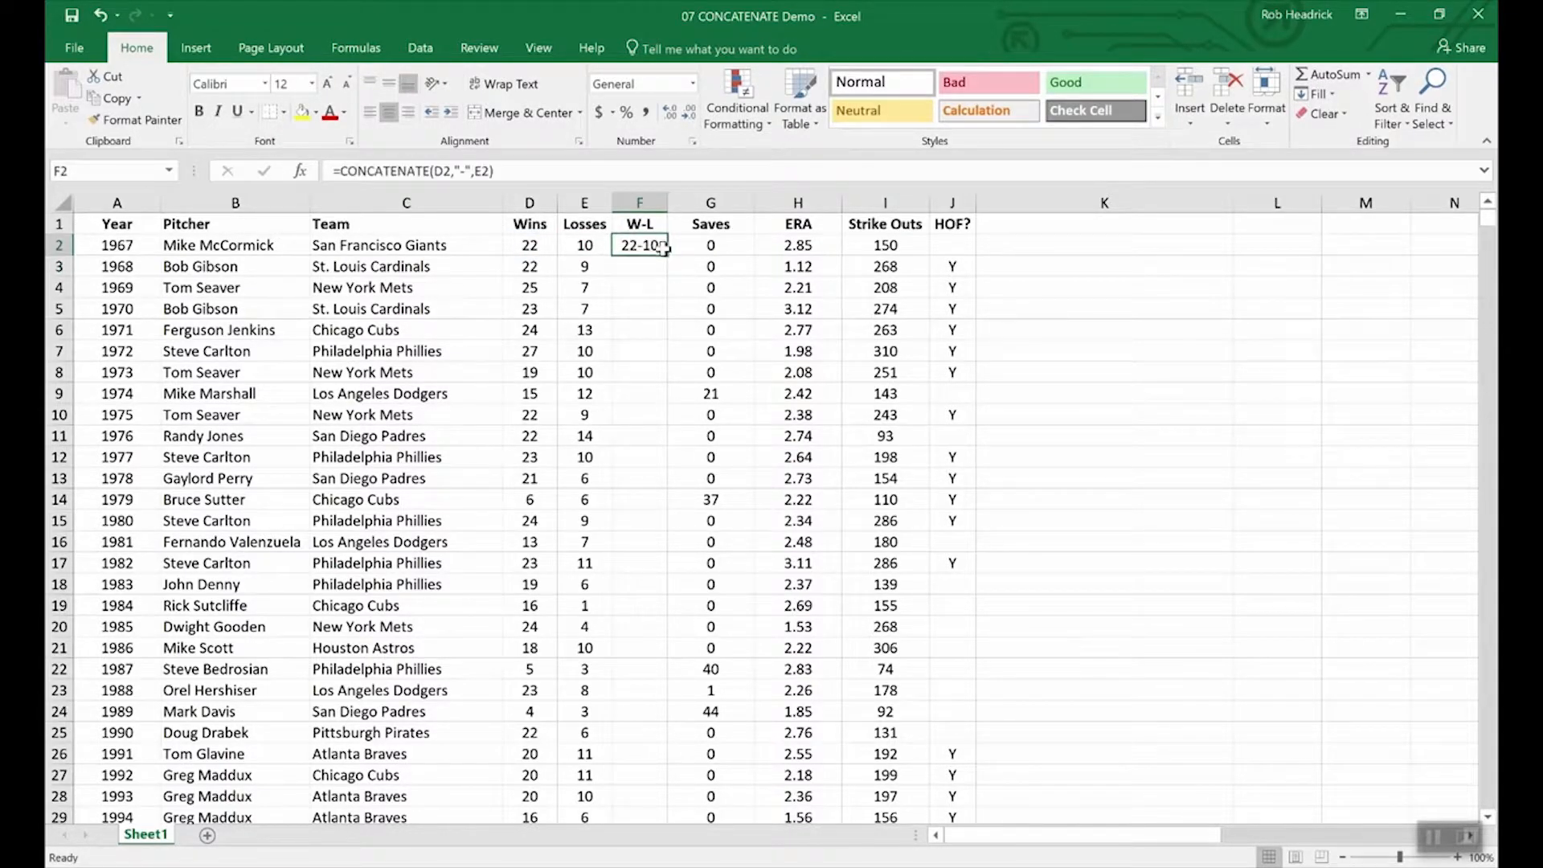
Step: Fill the W-L formula from F2 down to F11, then select the Wins and Losses columns
left_click_drag(664, 256, 660, 444)
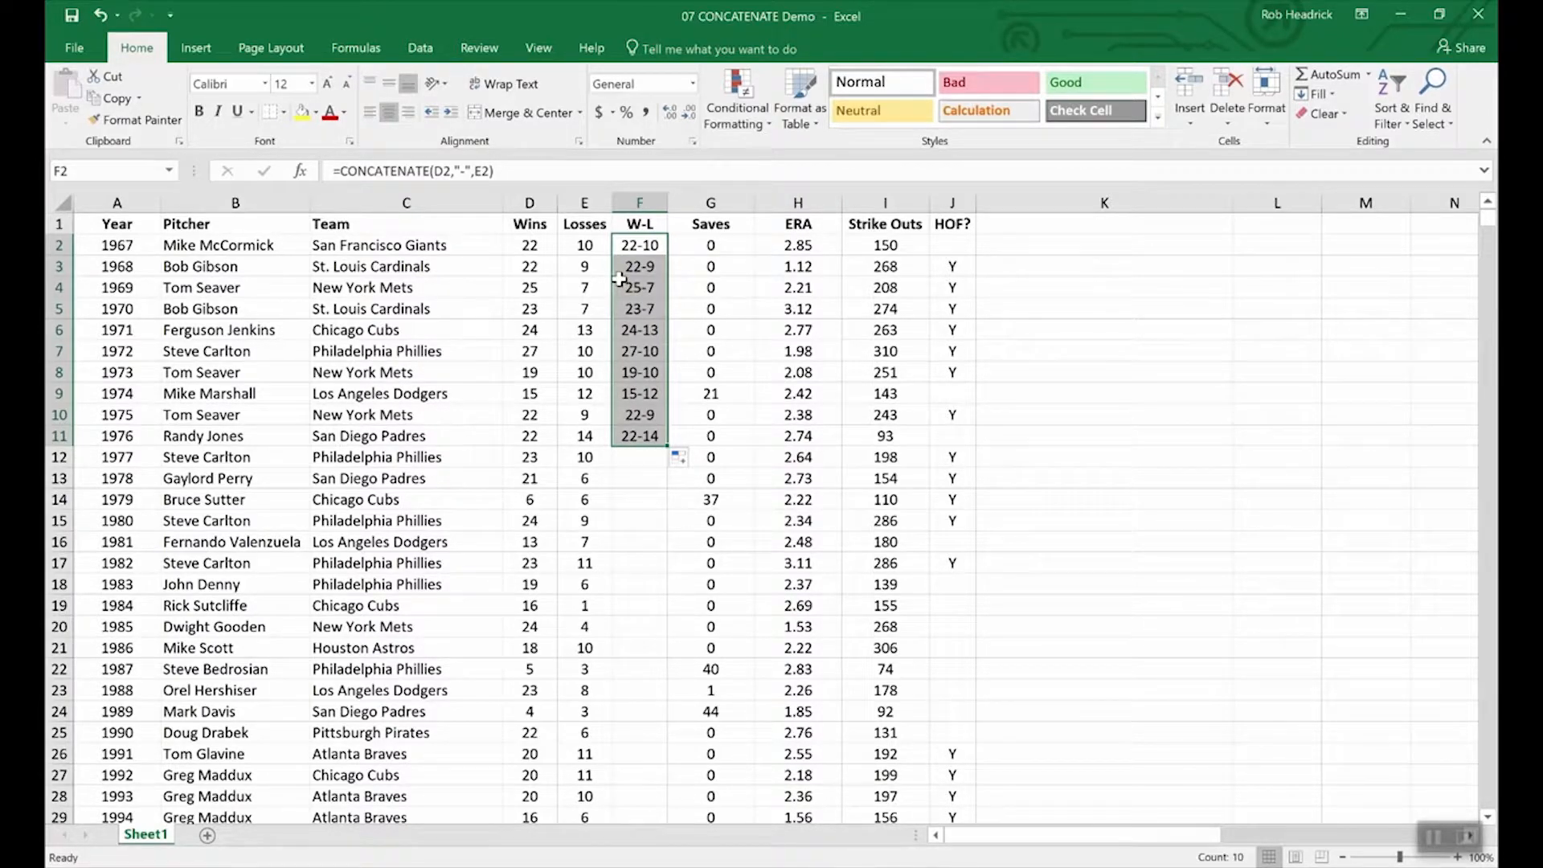
left_click(530, 223)
left_click(526, 200)
left_click_drag(527, 200, 584, 201)
right_click(580, 203)
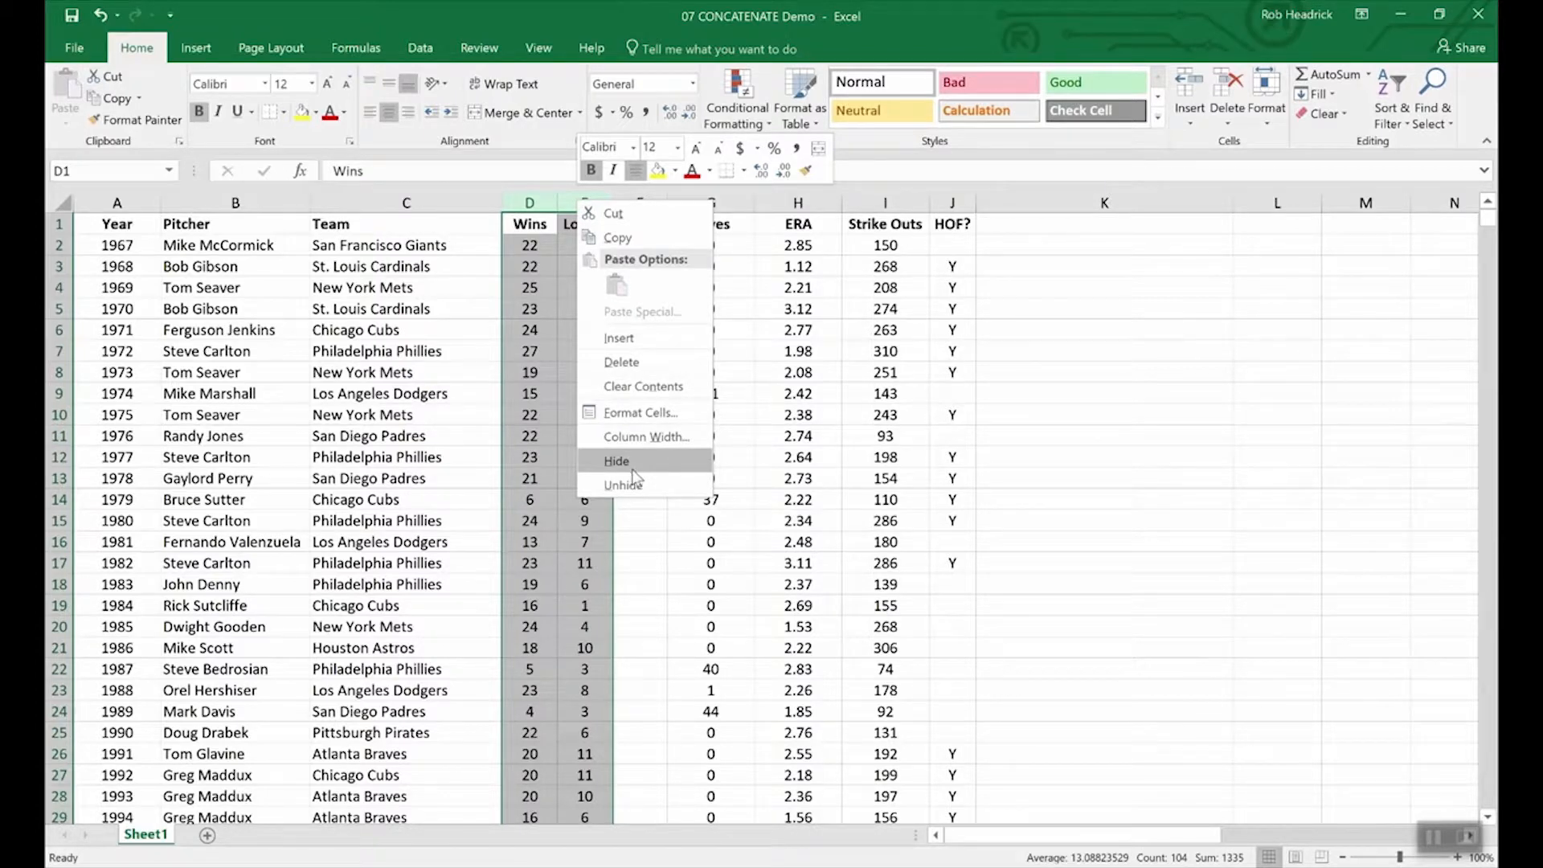
left_click(628, 552)
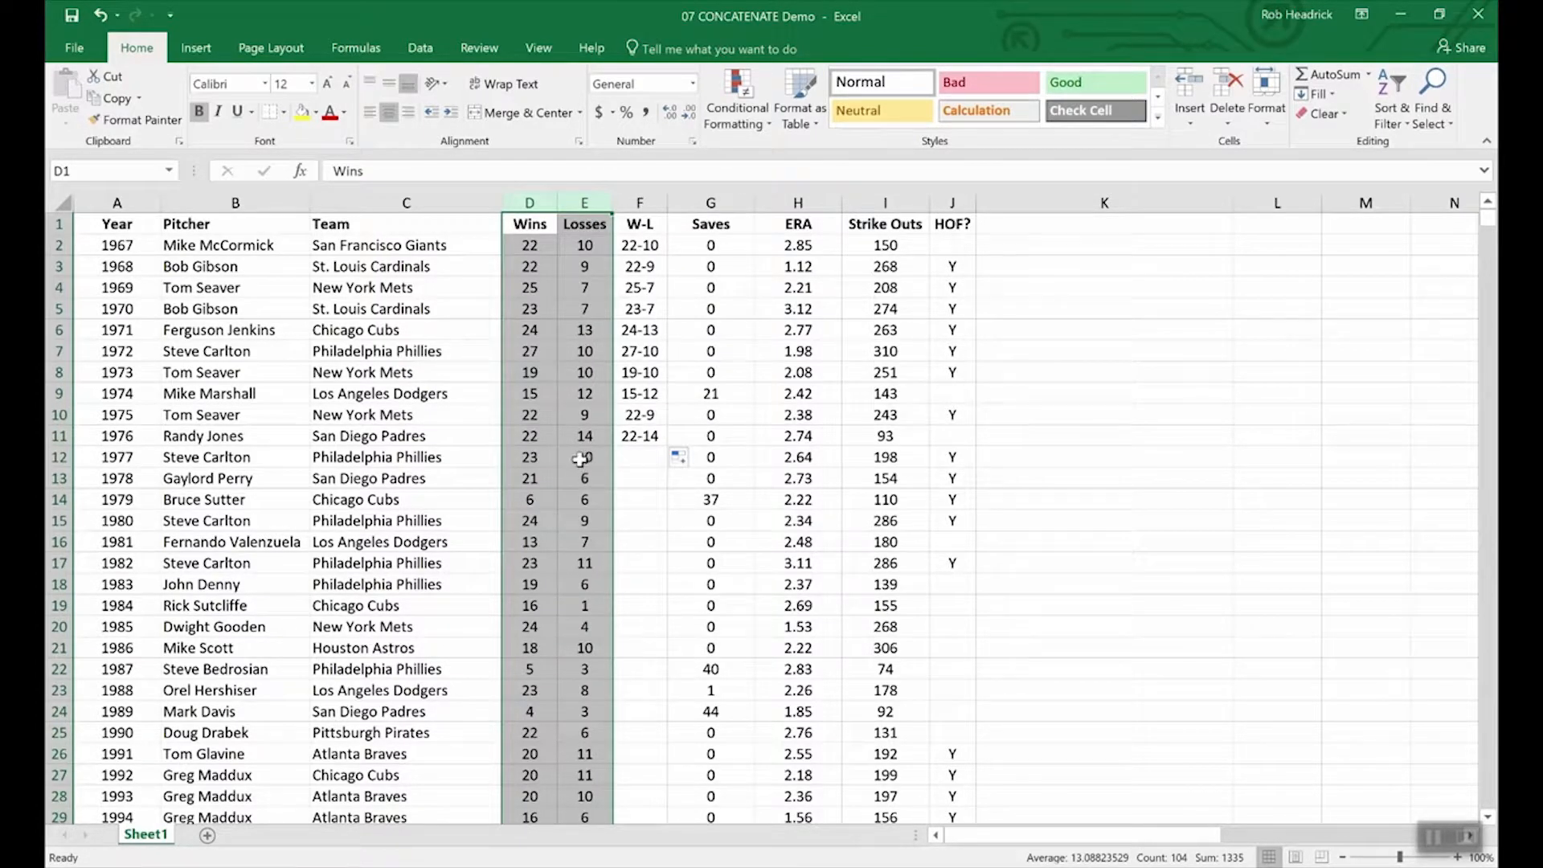
left_click(554, 441)
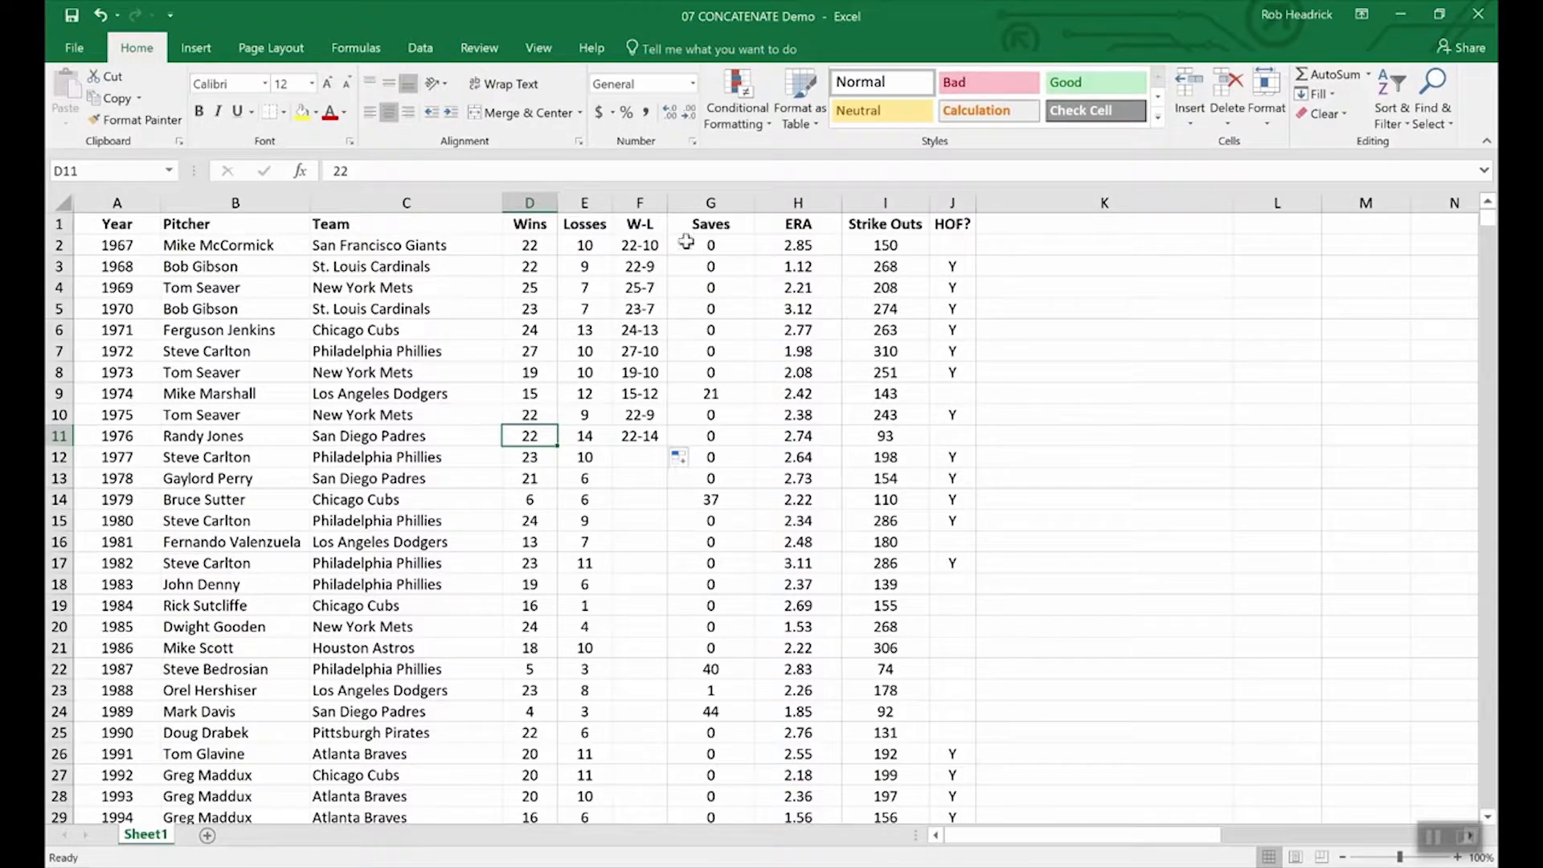
Step: Insert a blank column G before Saves
right_click(694, 199)
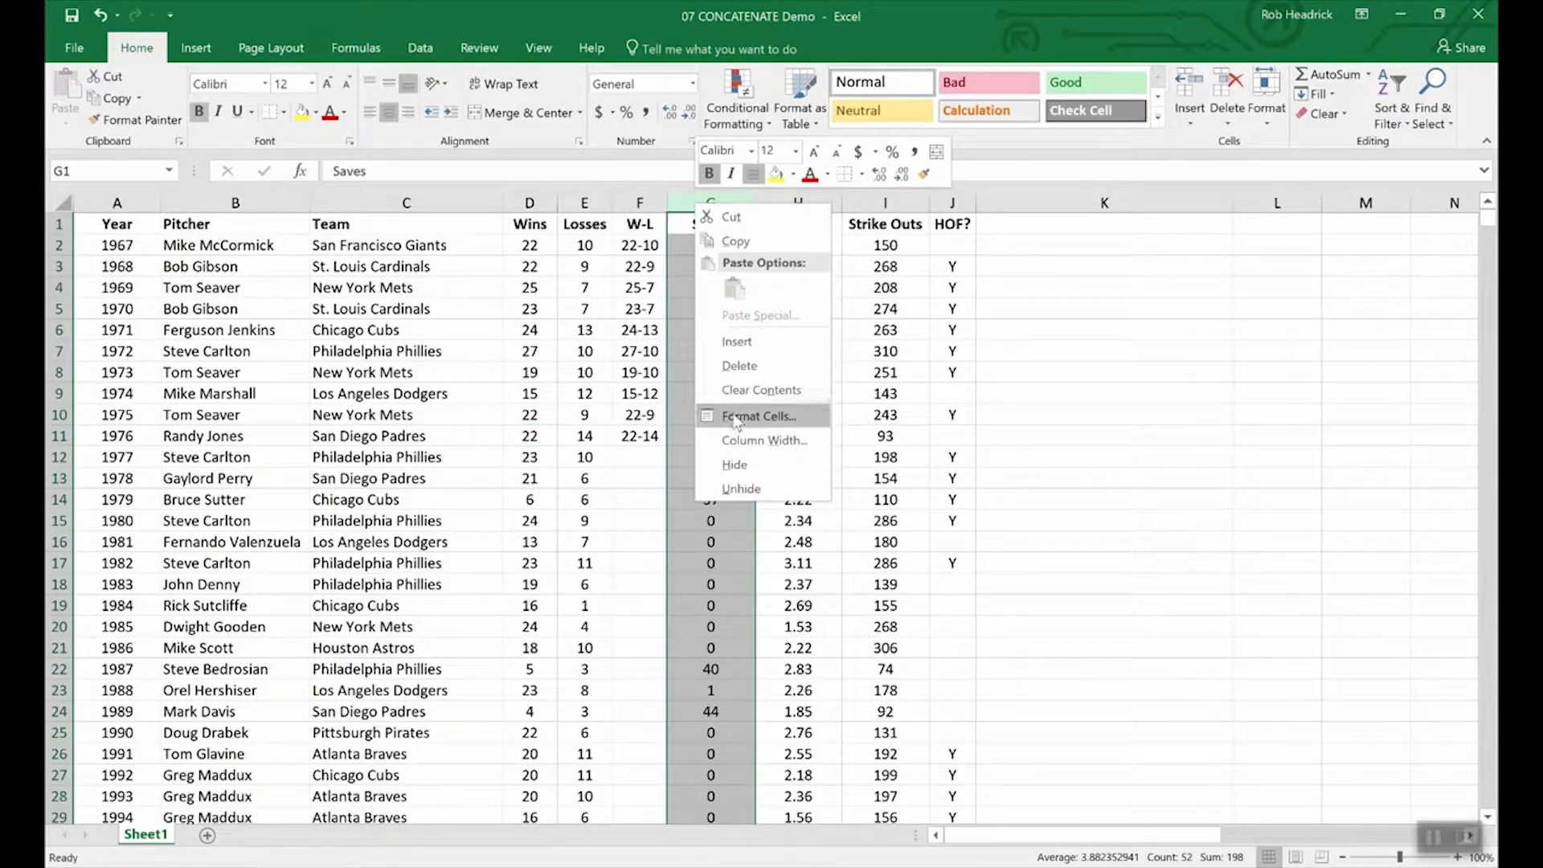
left_click(738, 341)
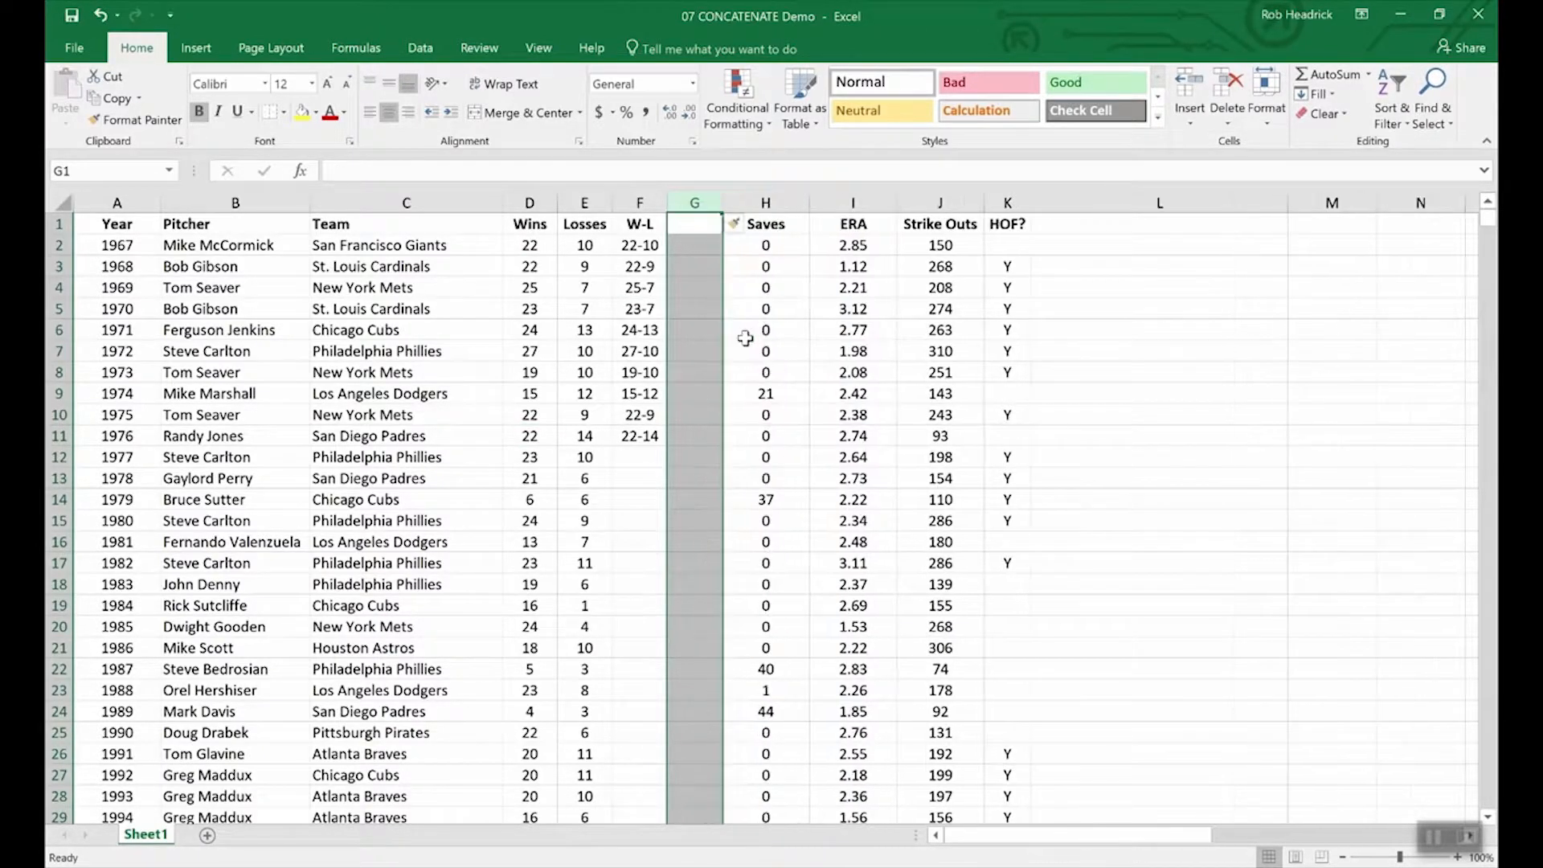
left_click(692, 225)
Step: Copy F2:F11 and paste it into G2:G11 as plain values
left_click_drag(635, 245, 640, 437)
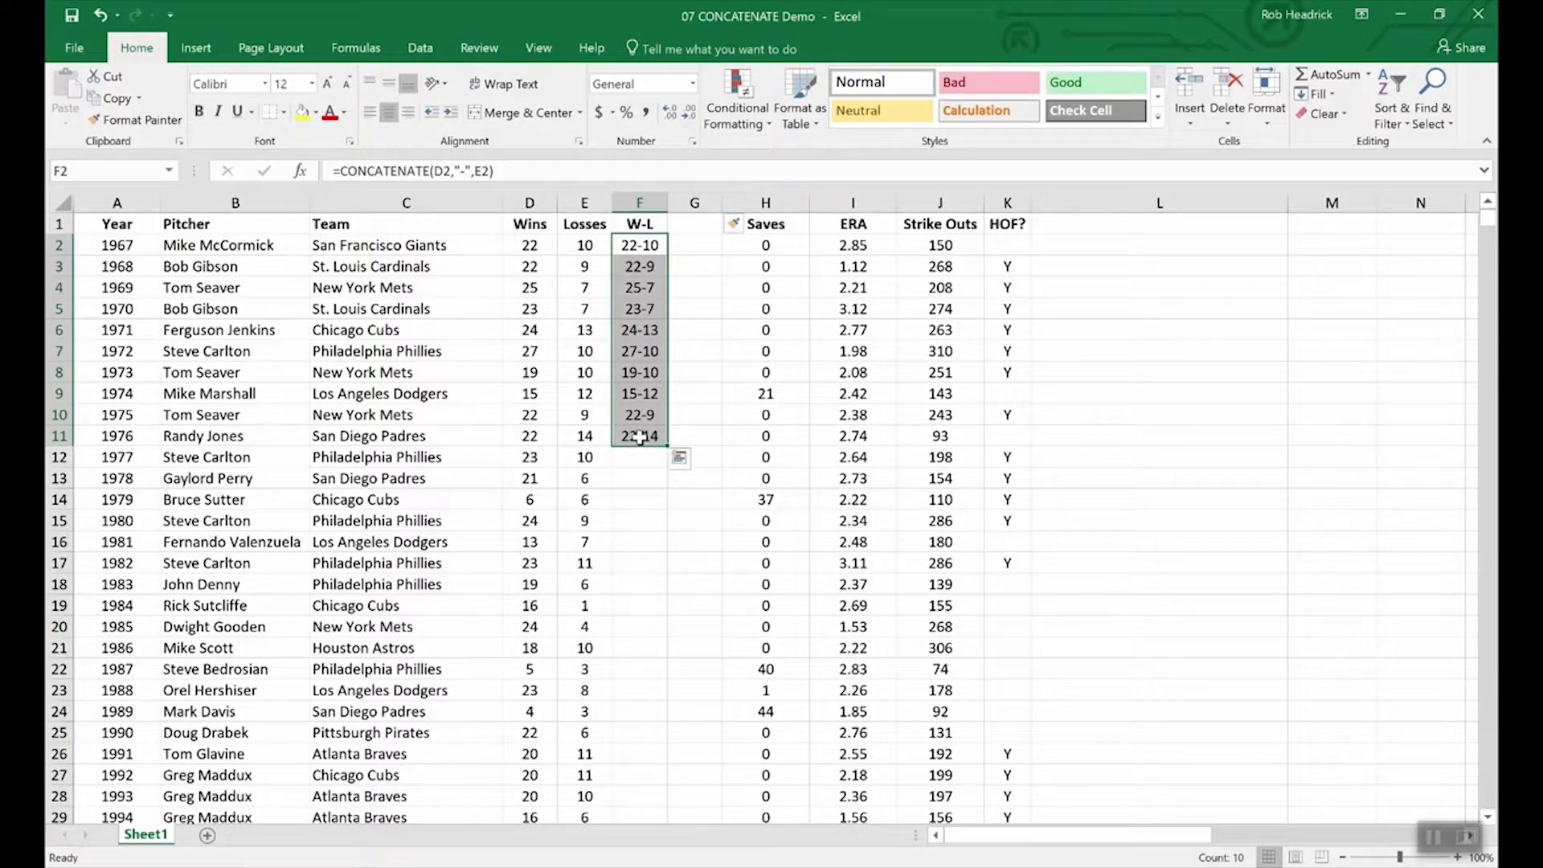
key("ctrl+c")
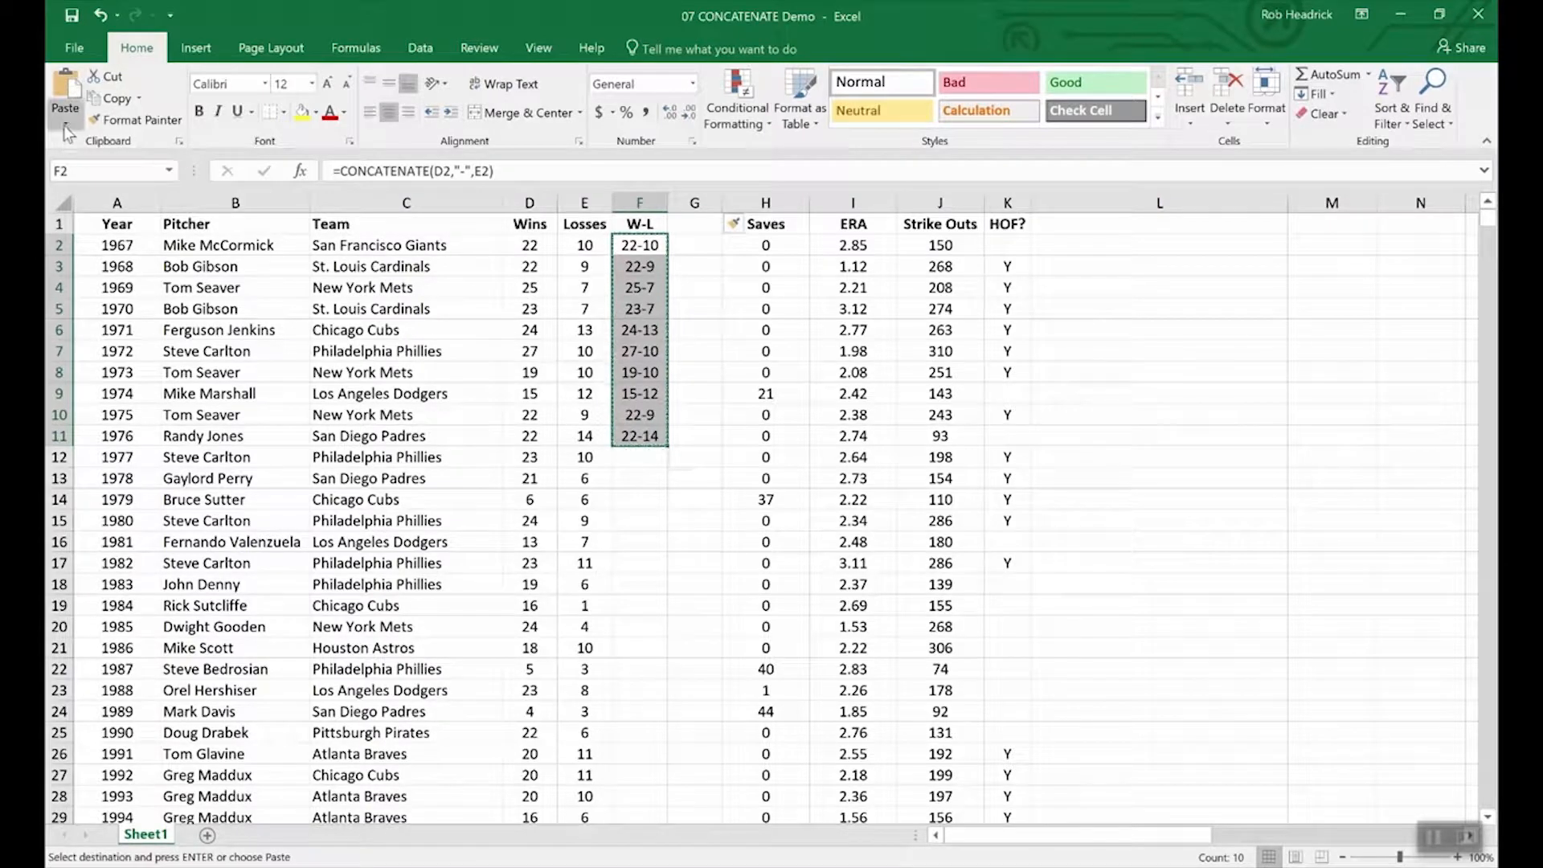
left_click(65, 124)
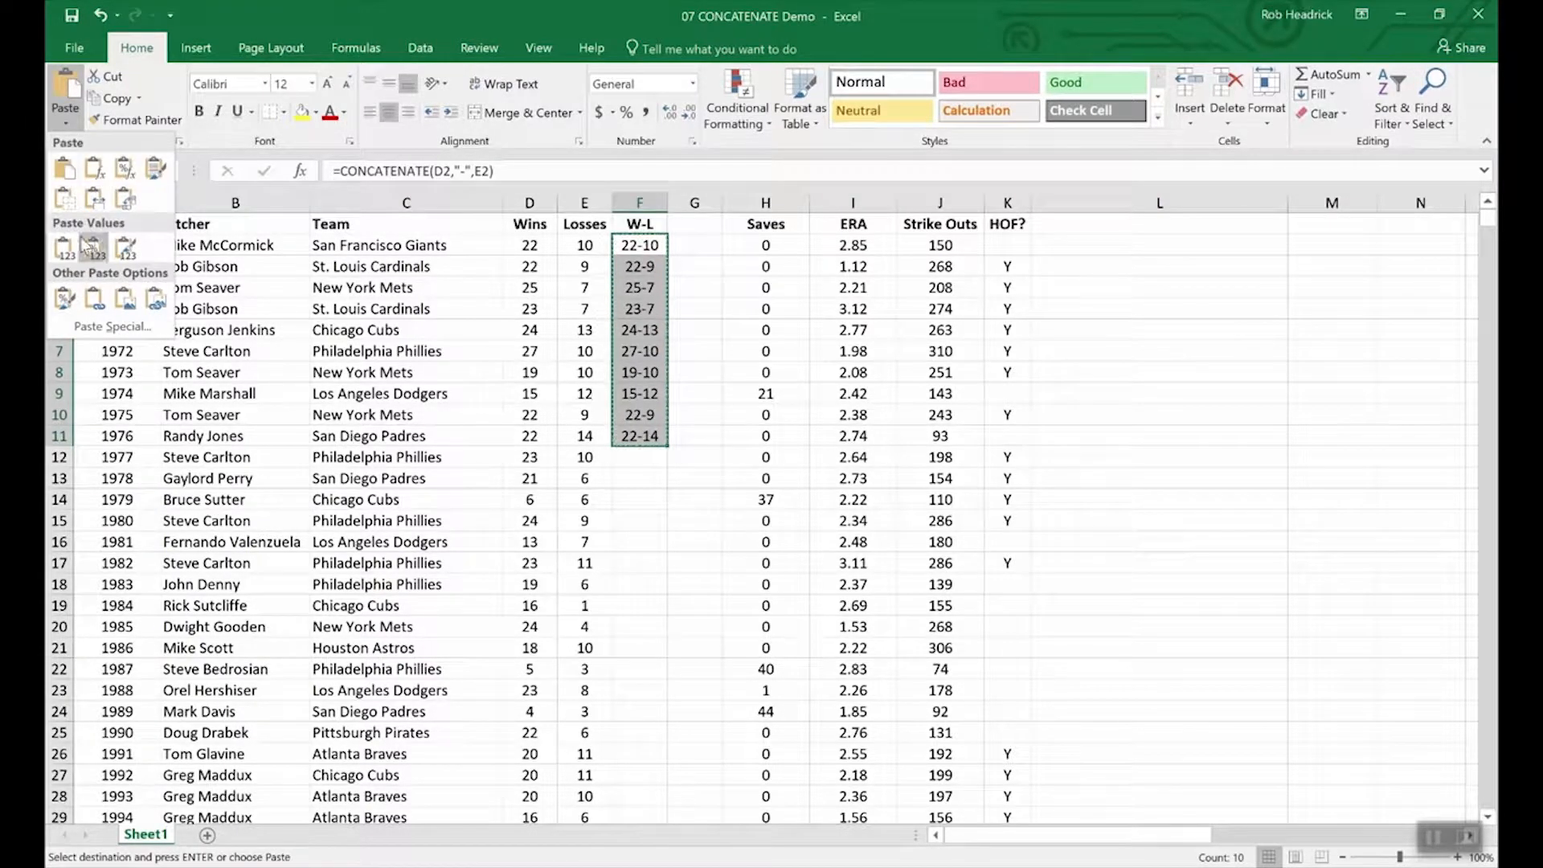
left_click(699, 245)
left_click_drag(697, 245, 699, 443)
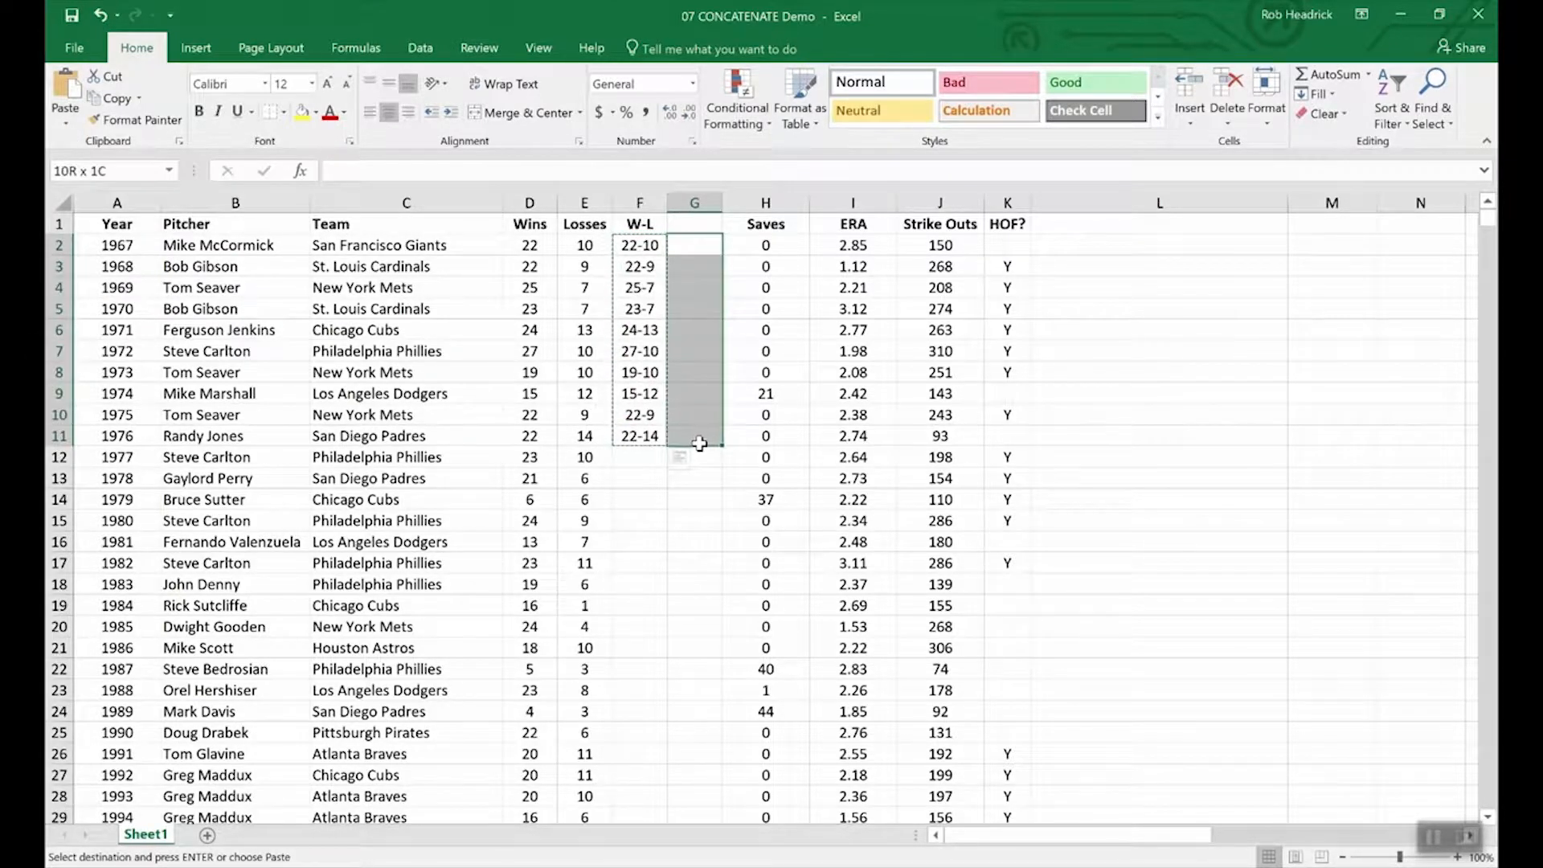
left_click(65, 125)
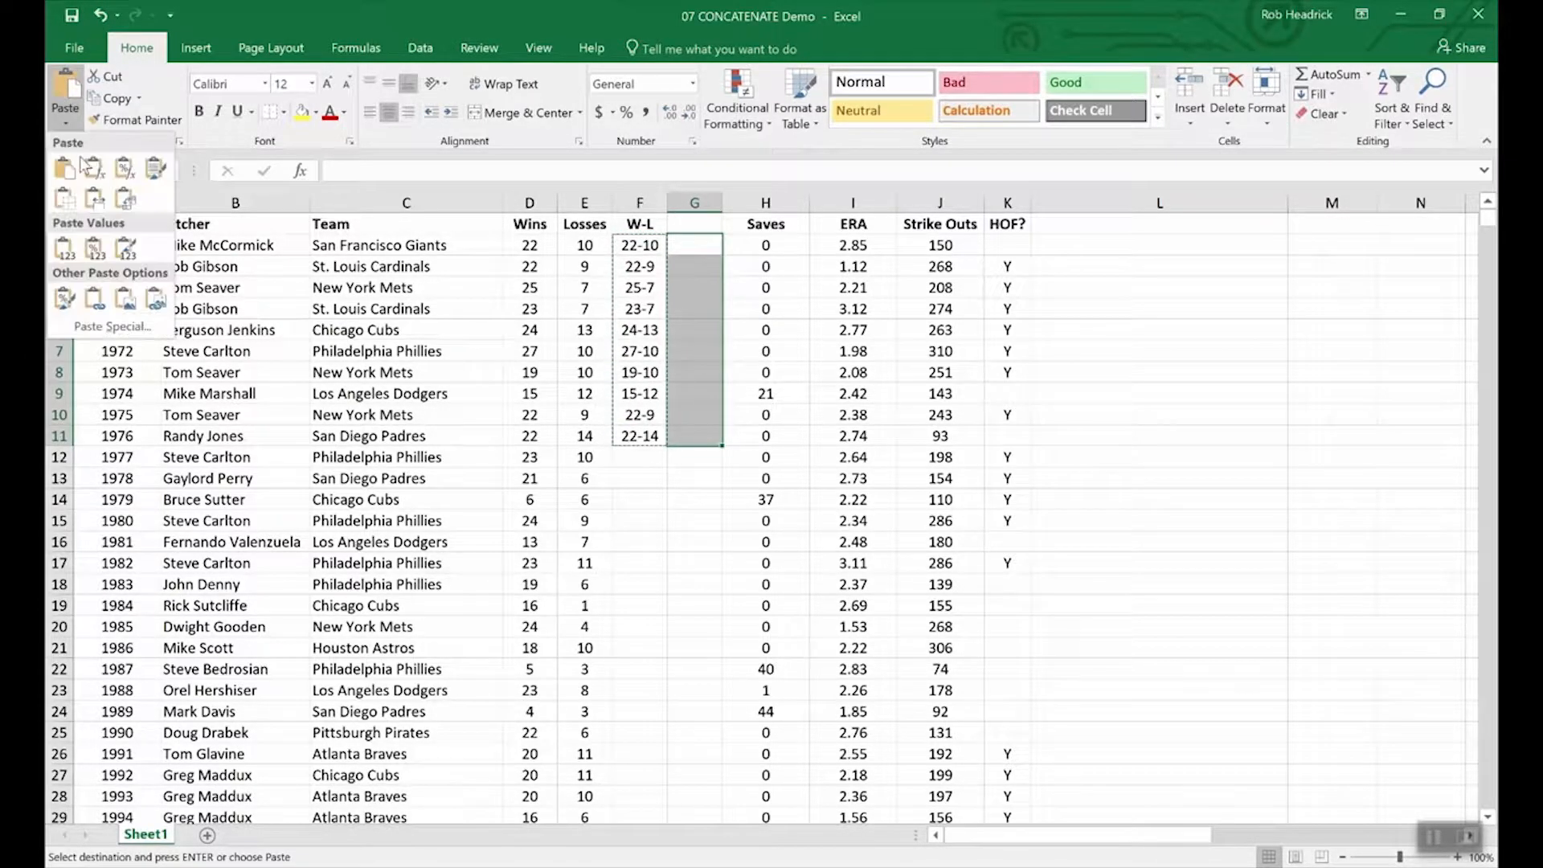
left_click(65, 249)
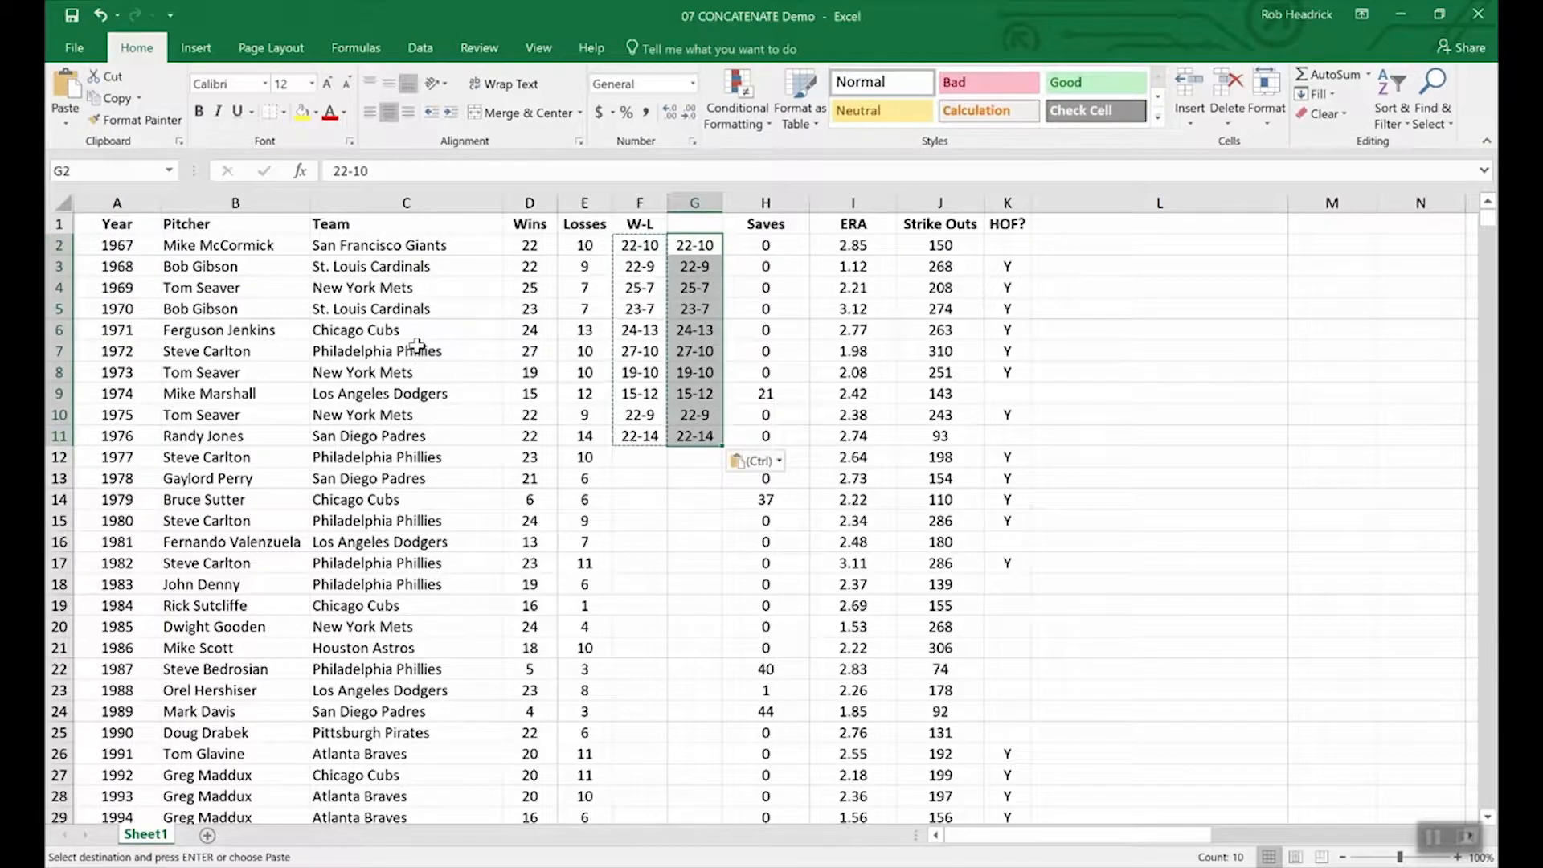
left_click(690, 481)
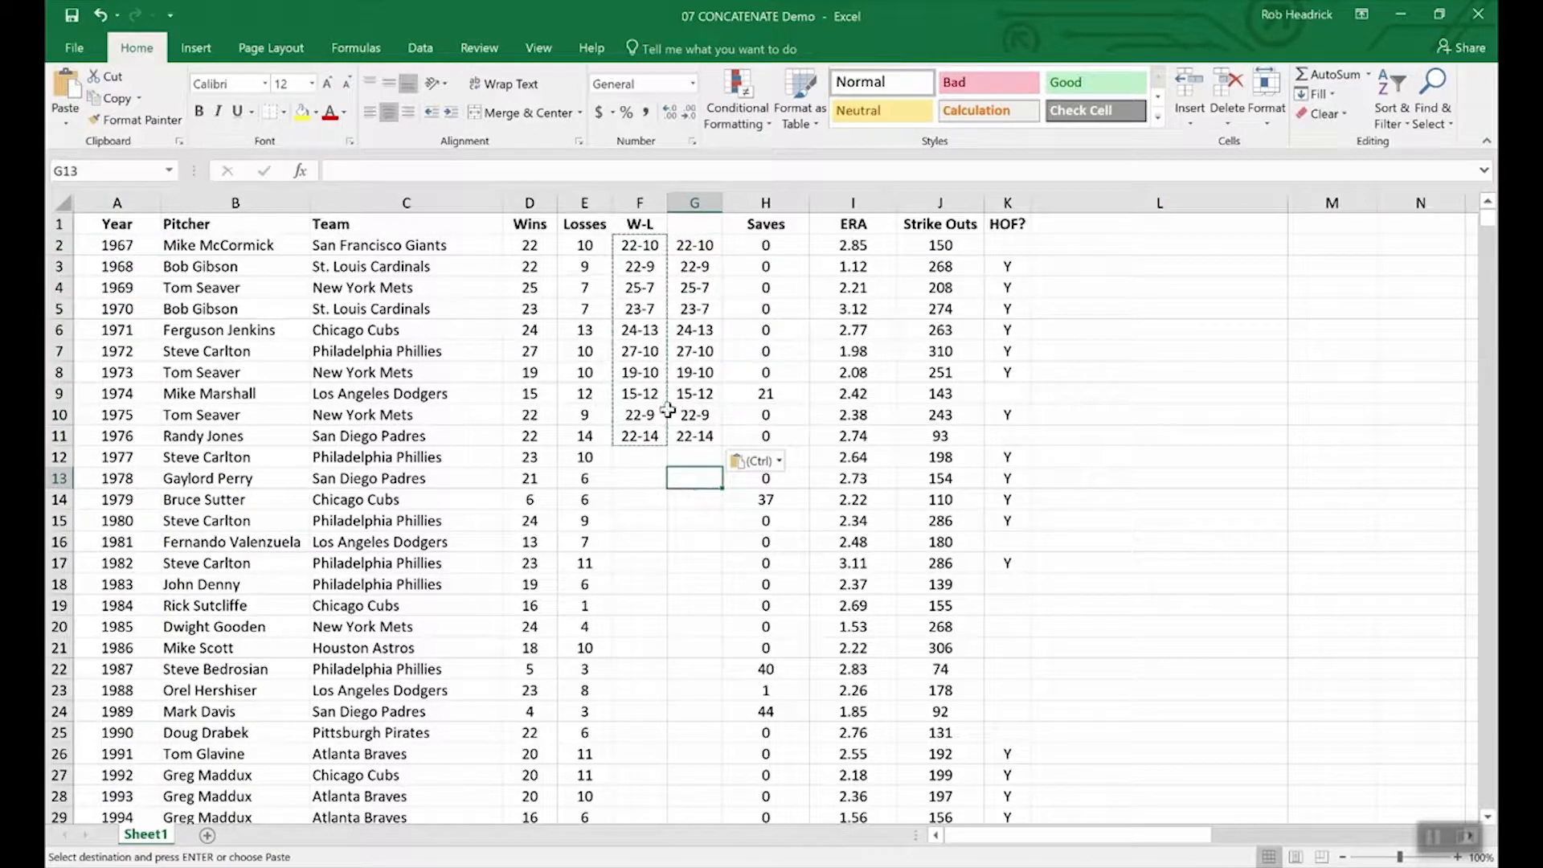
left_click(628, 306)
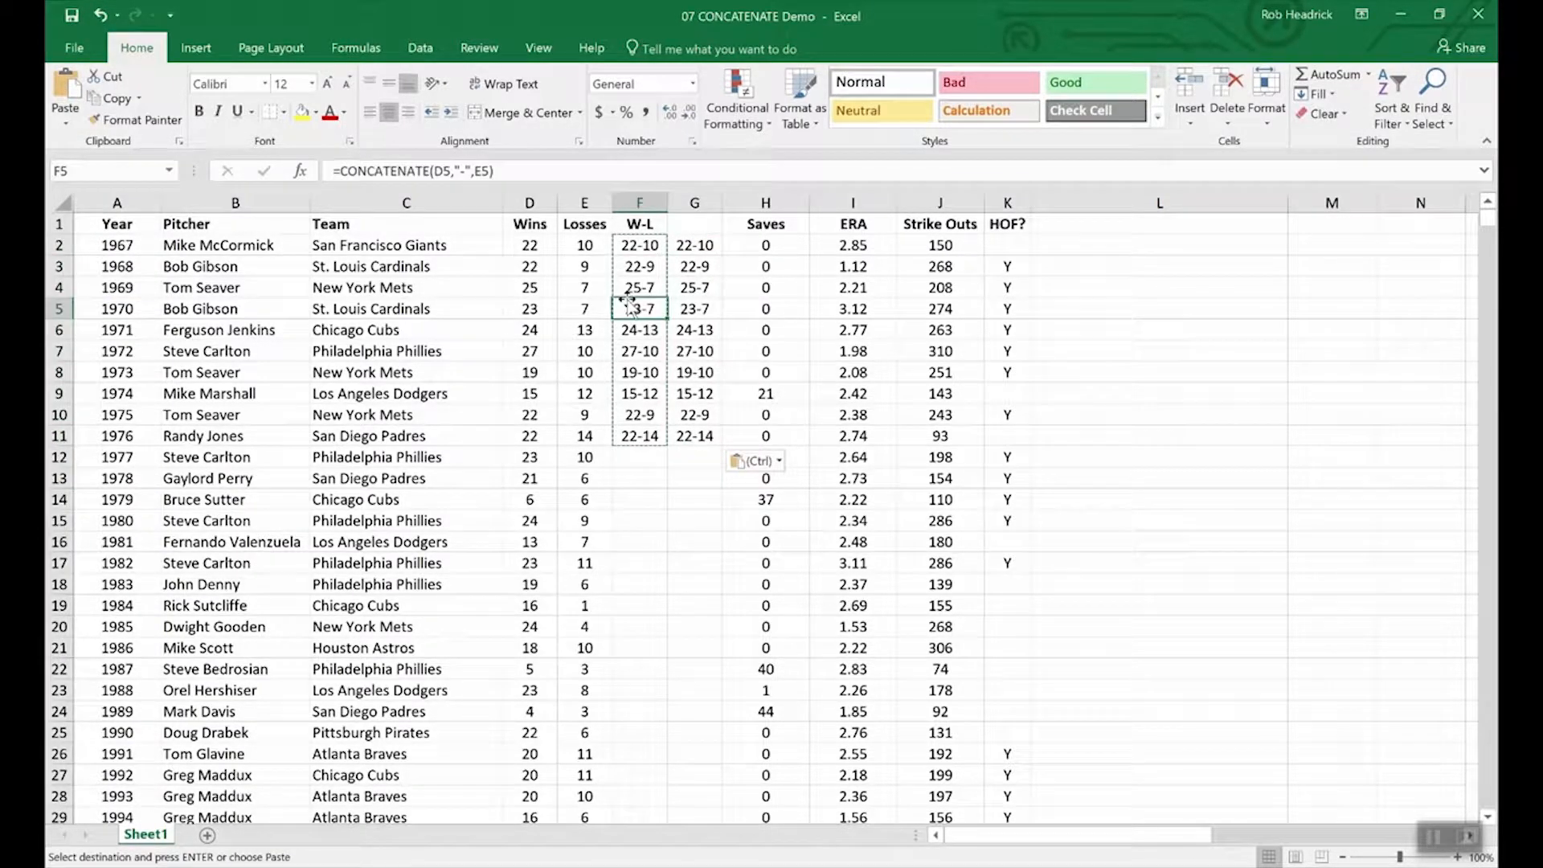
Step: Verify G5 holds the plain value 23-7, then select the Losses cells in rows 13 and 12
left_click(696, 314)
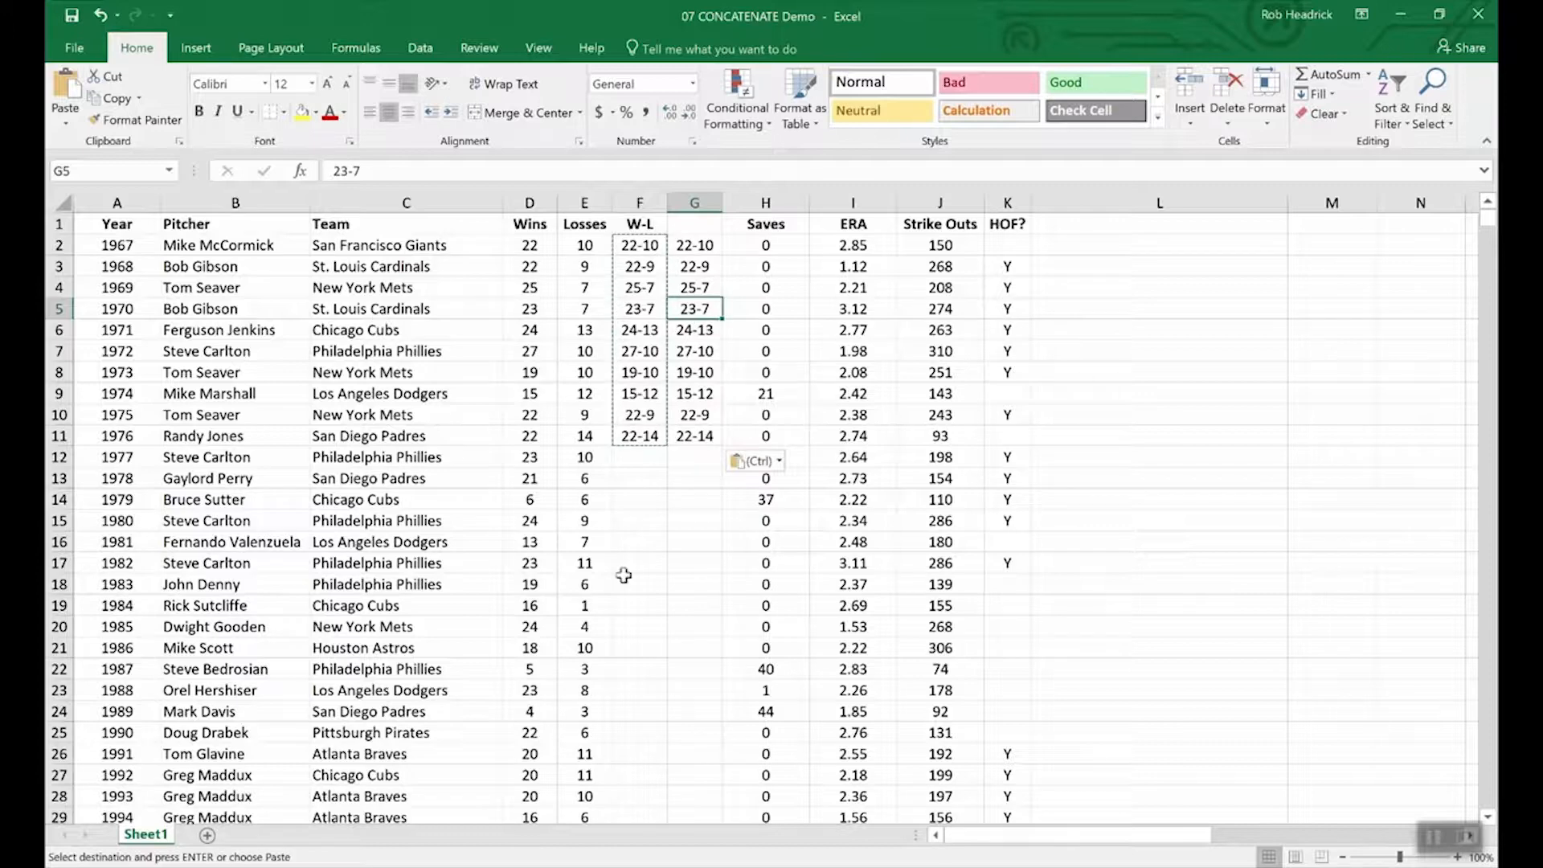
left_click(525, 500)
left_click(532, 476)
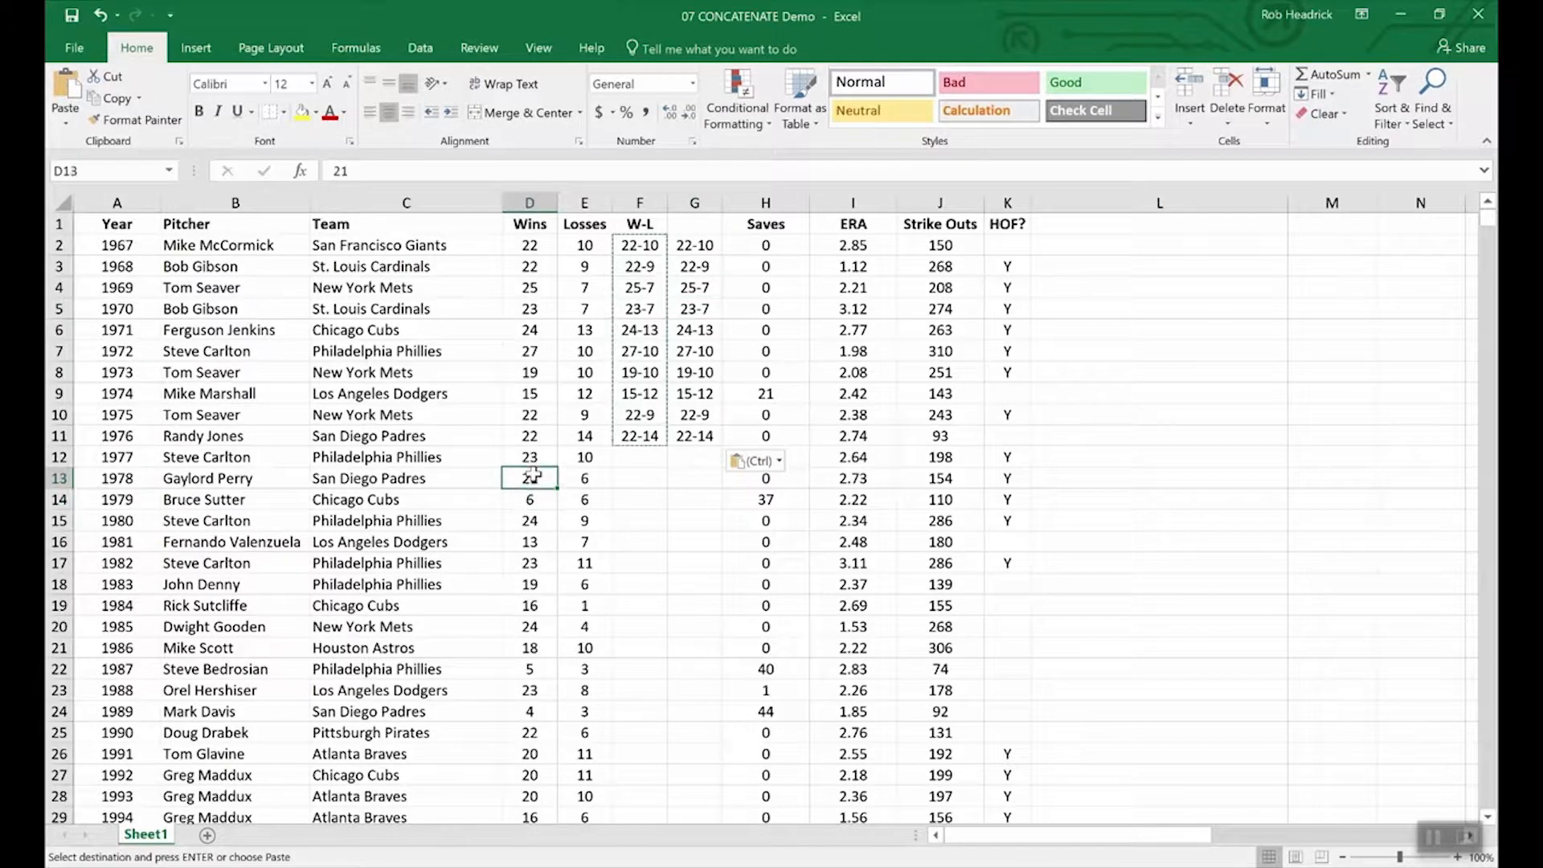
left_click(595, 480)
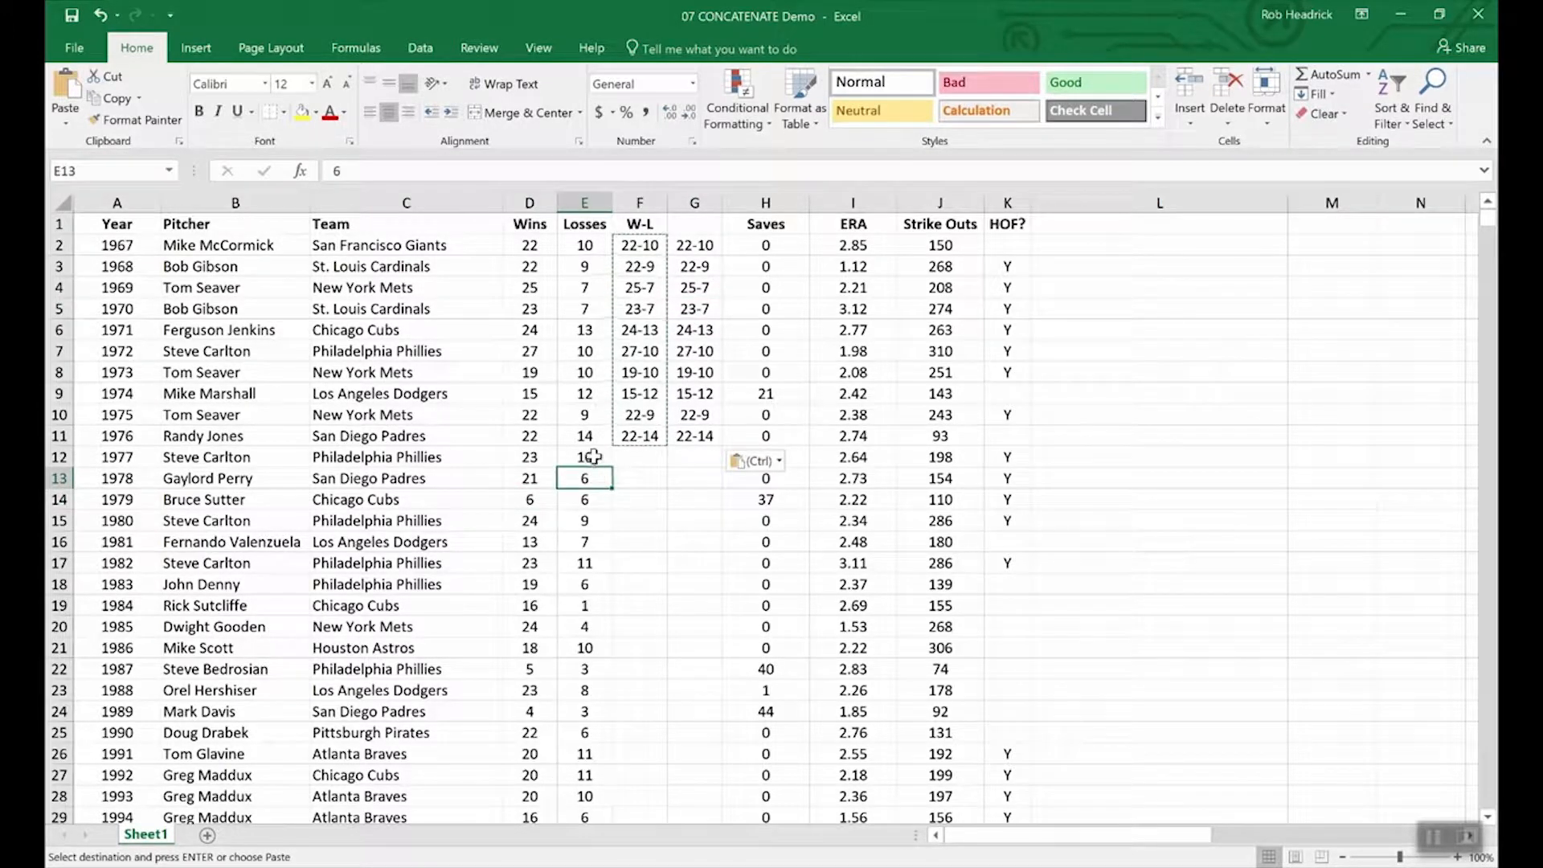
left_click(592, 456)
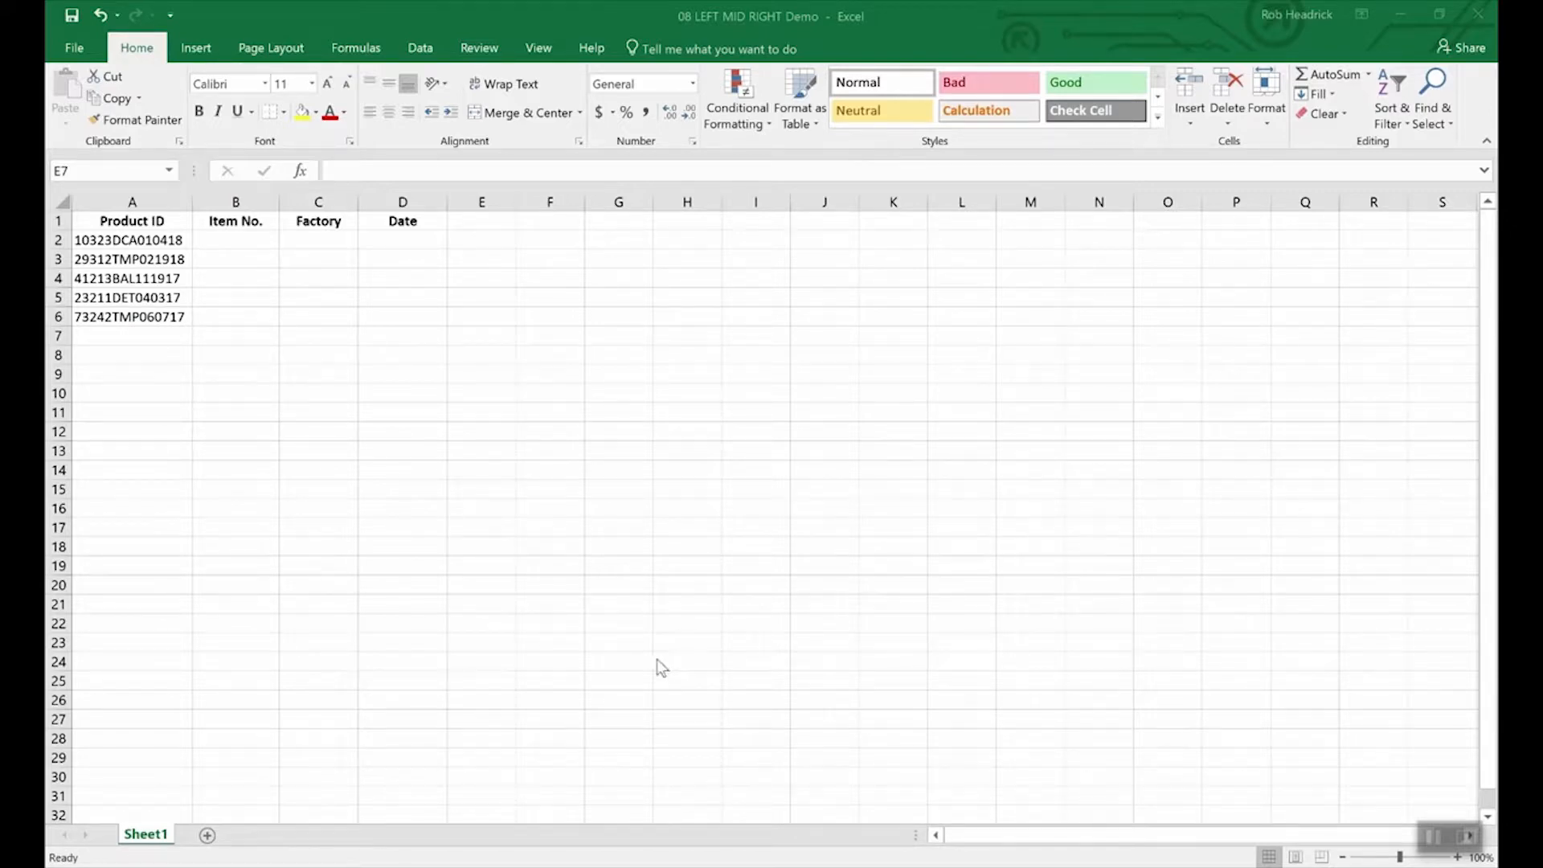
left_click(694, 617)
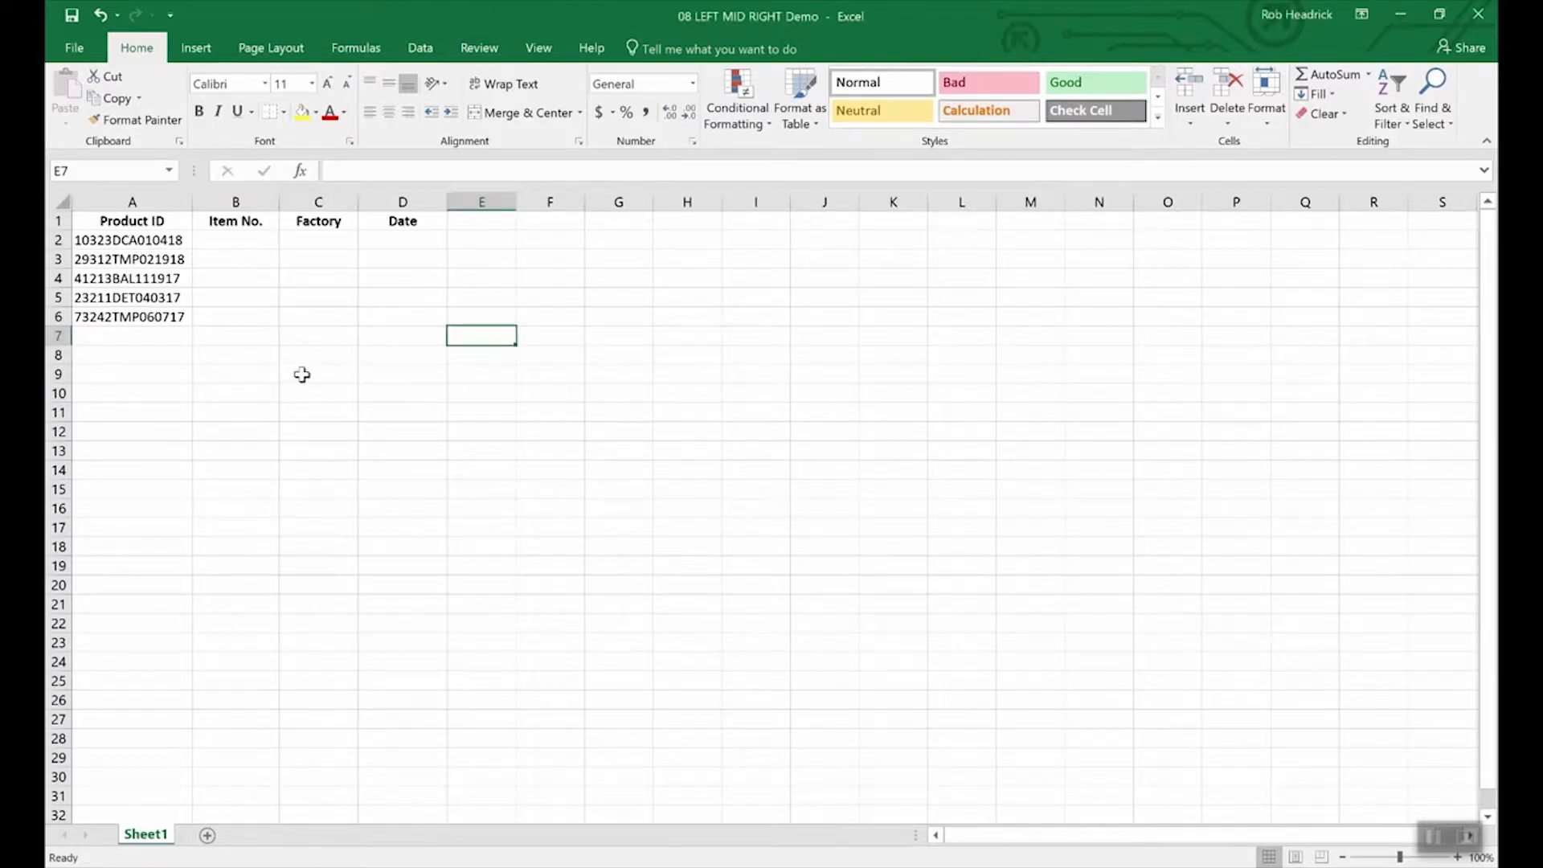
left_click(165, 242)
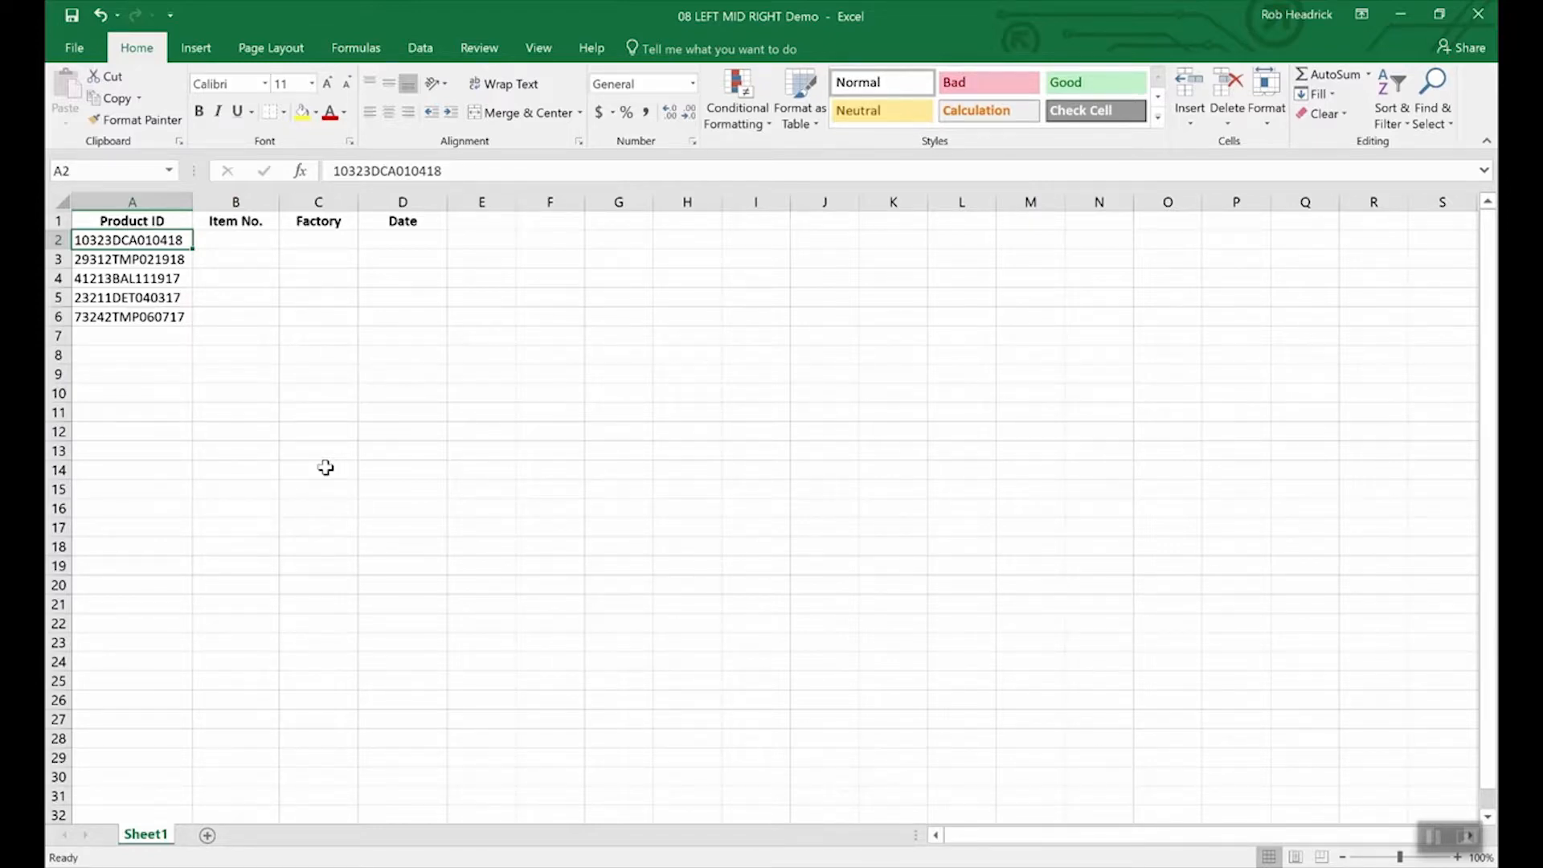
Step: Enter =RIGHT(A2,6) in D2 to extract the date 010418, then recheck the formula
left_click(408, 242)
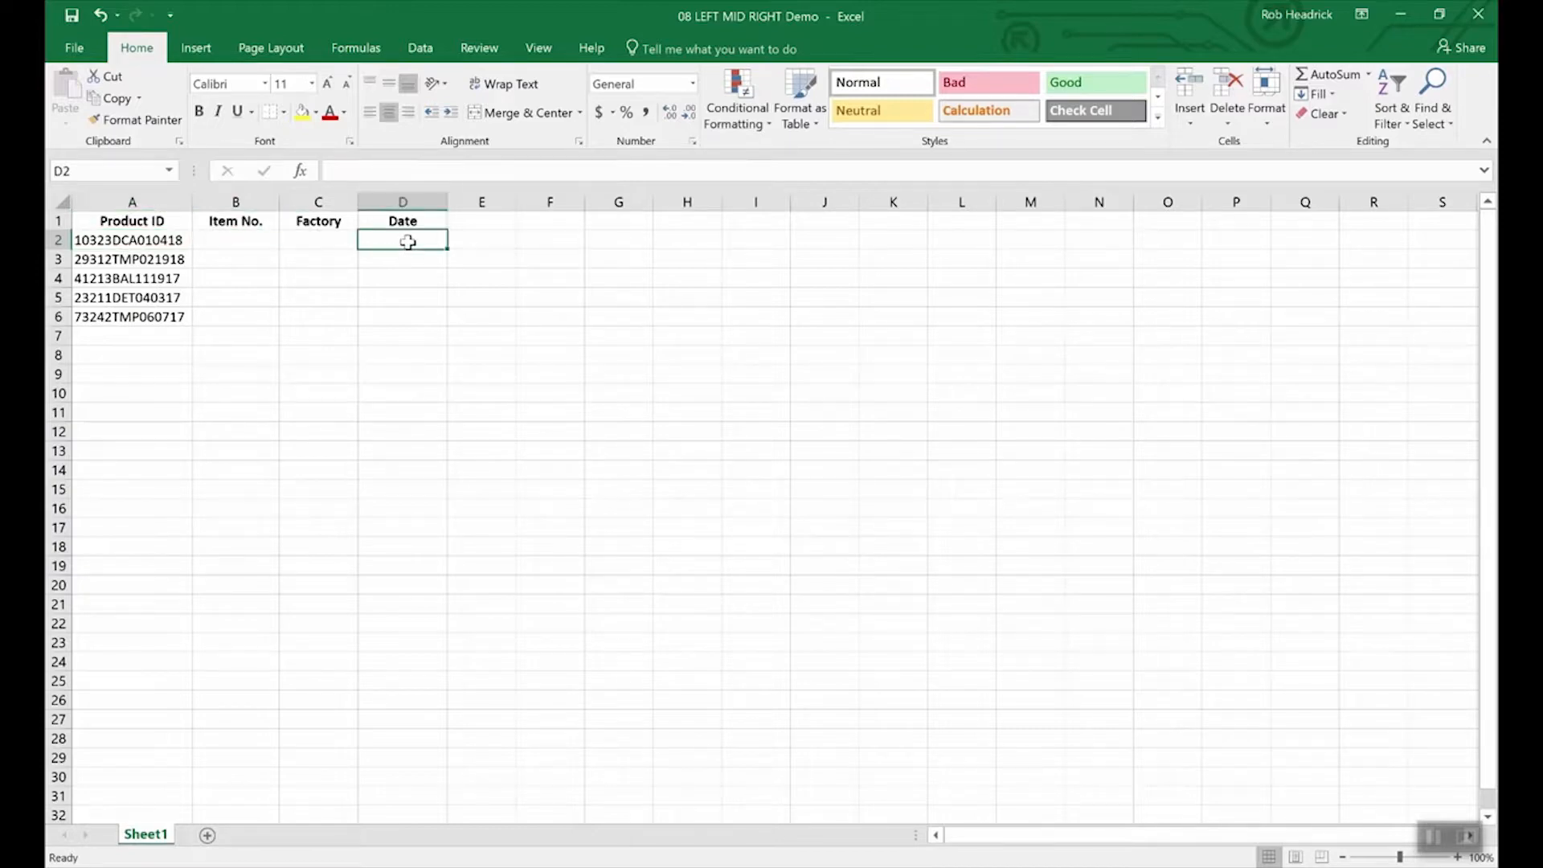
type("=right")
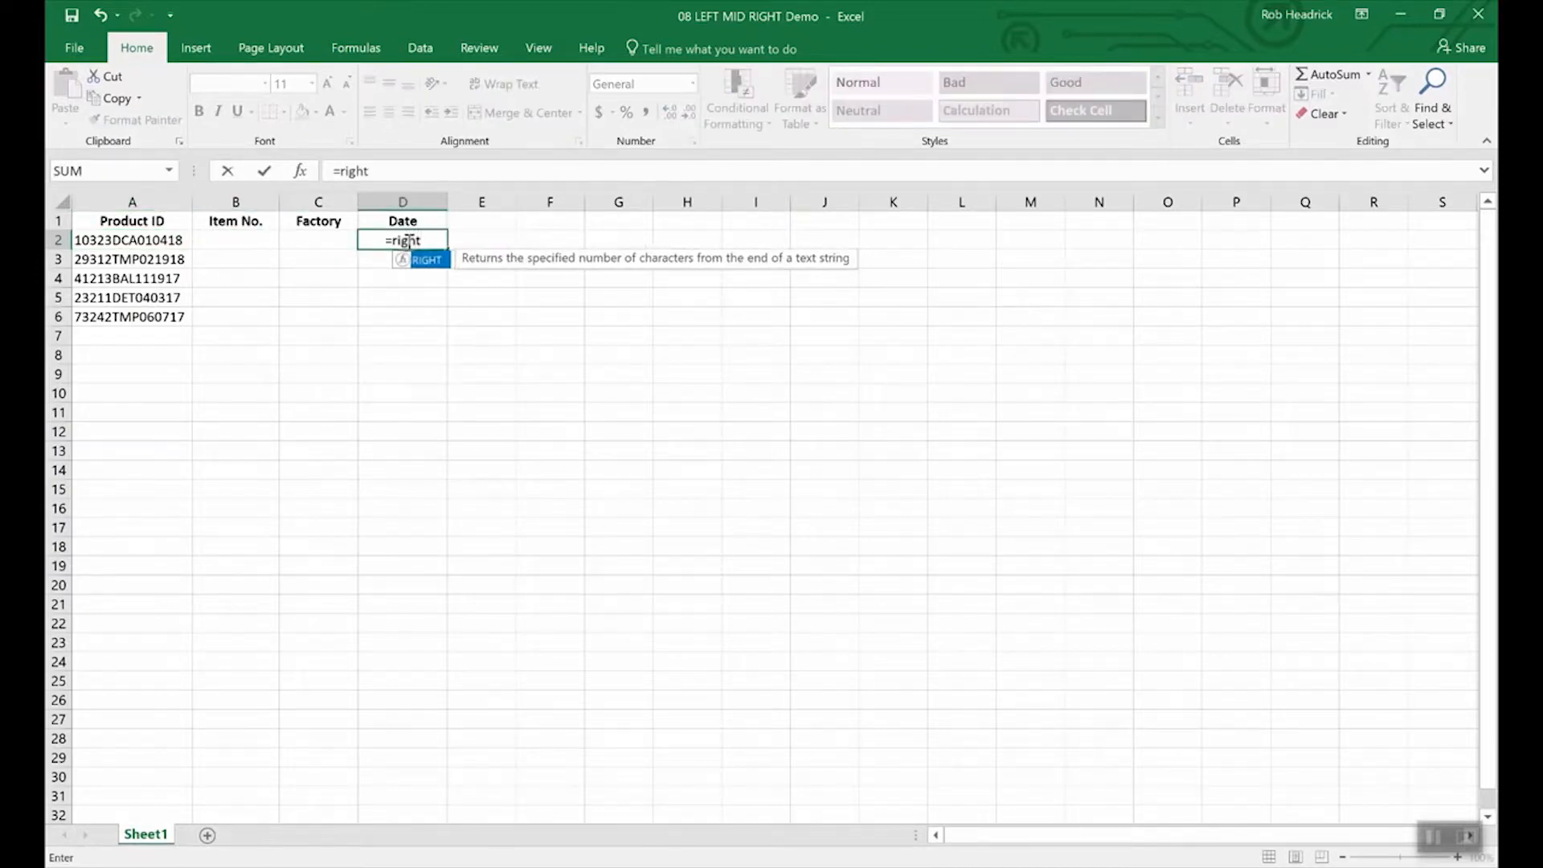
type("(a2")
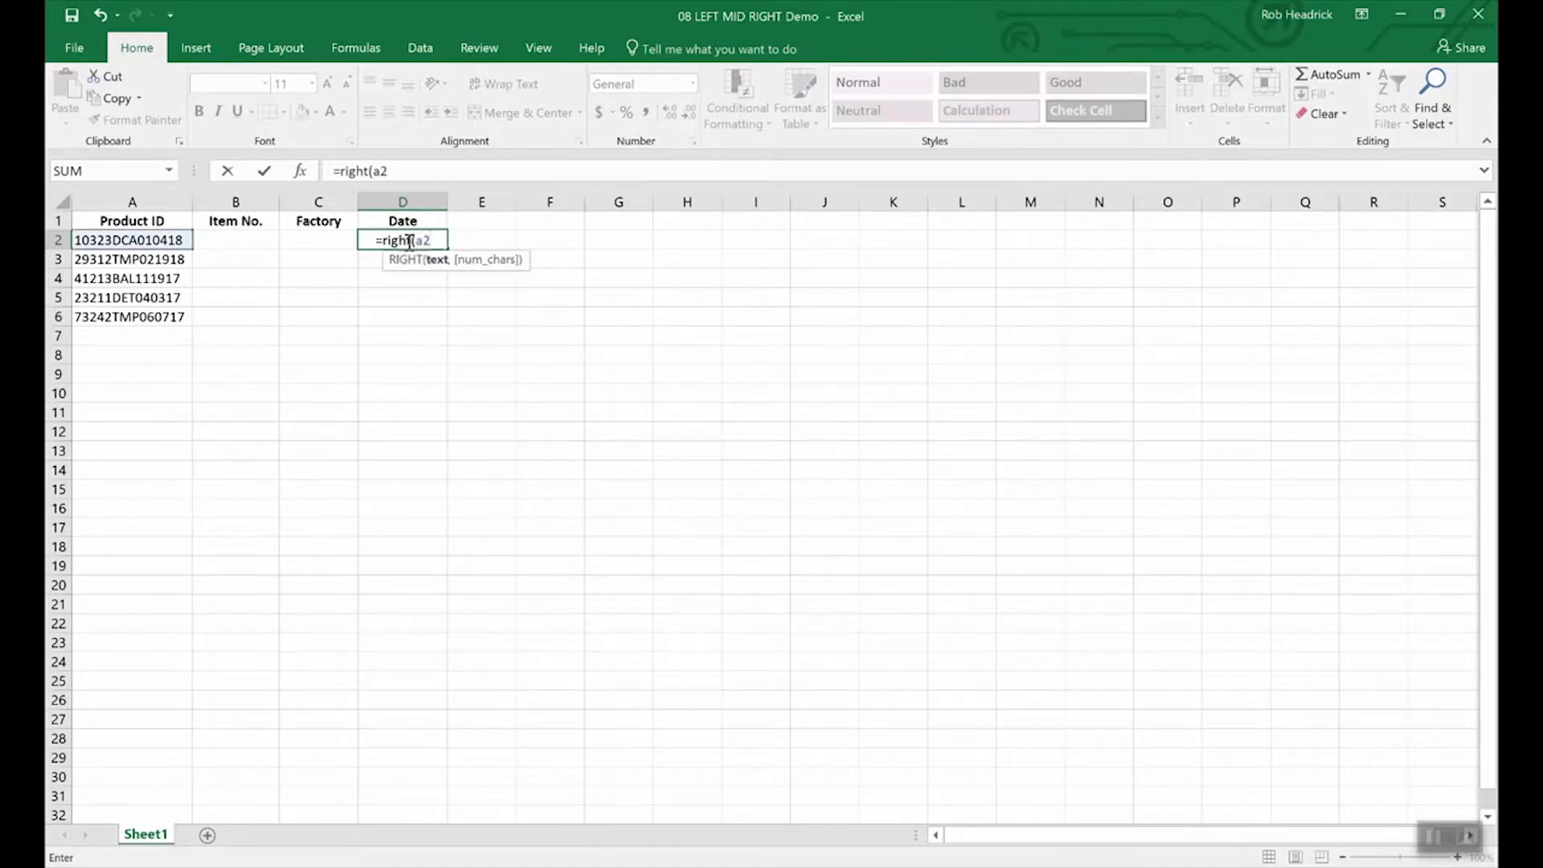
type(",")
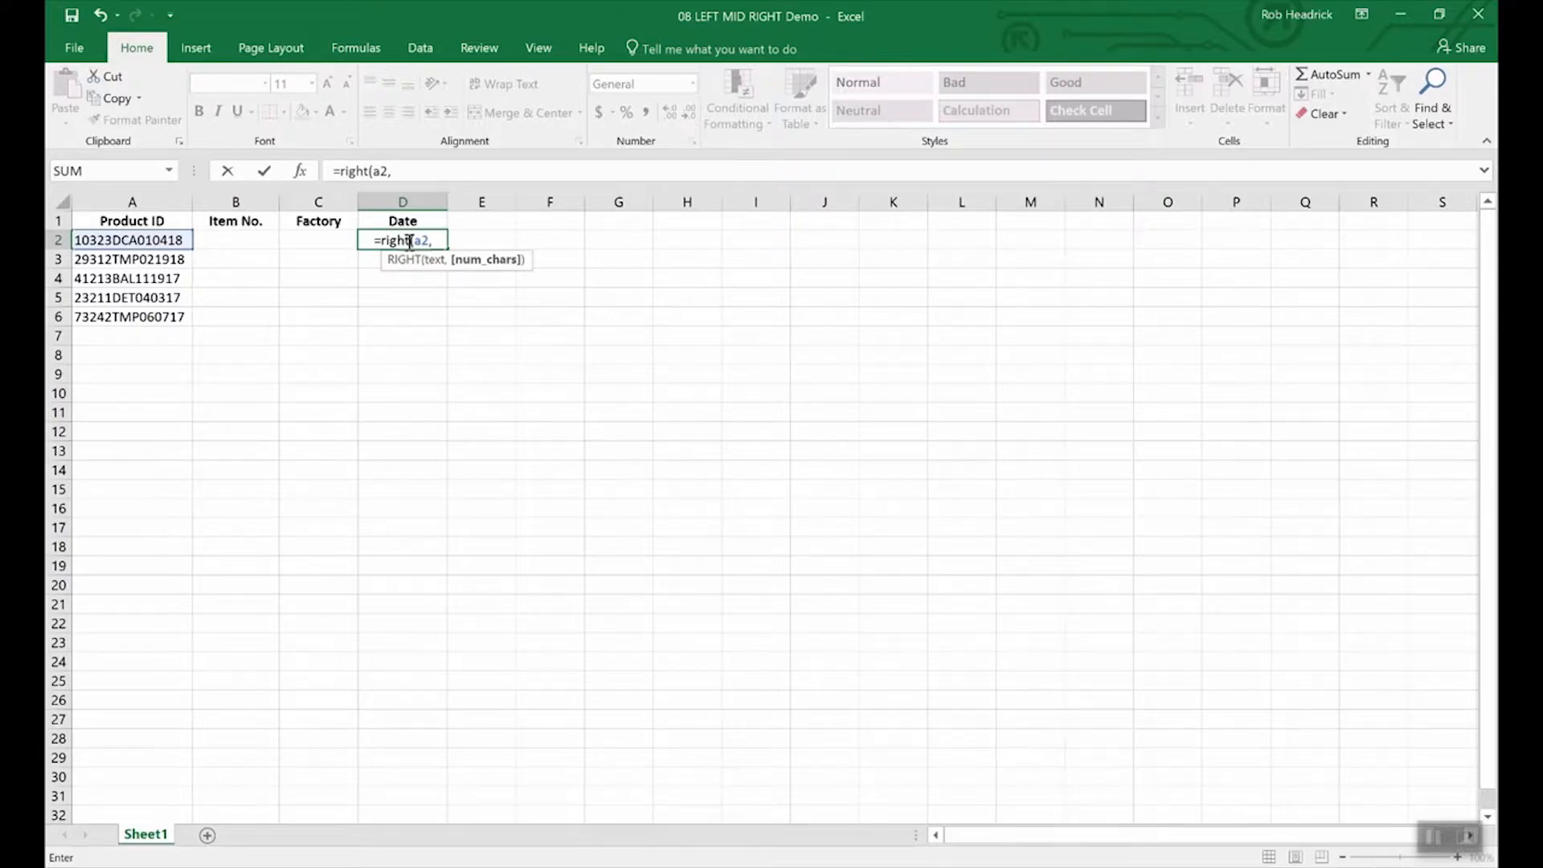
type("6")
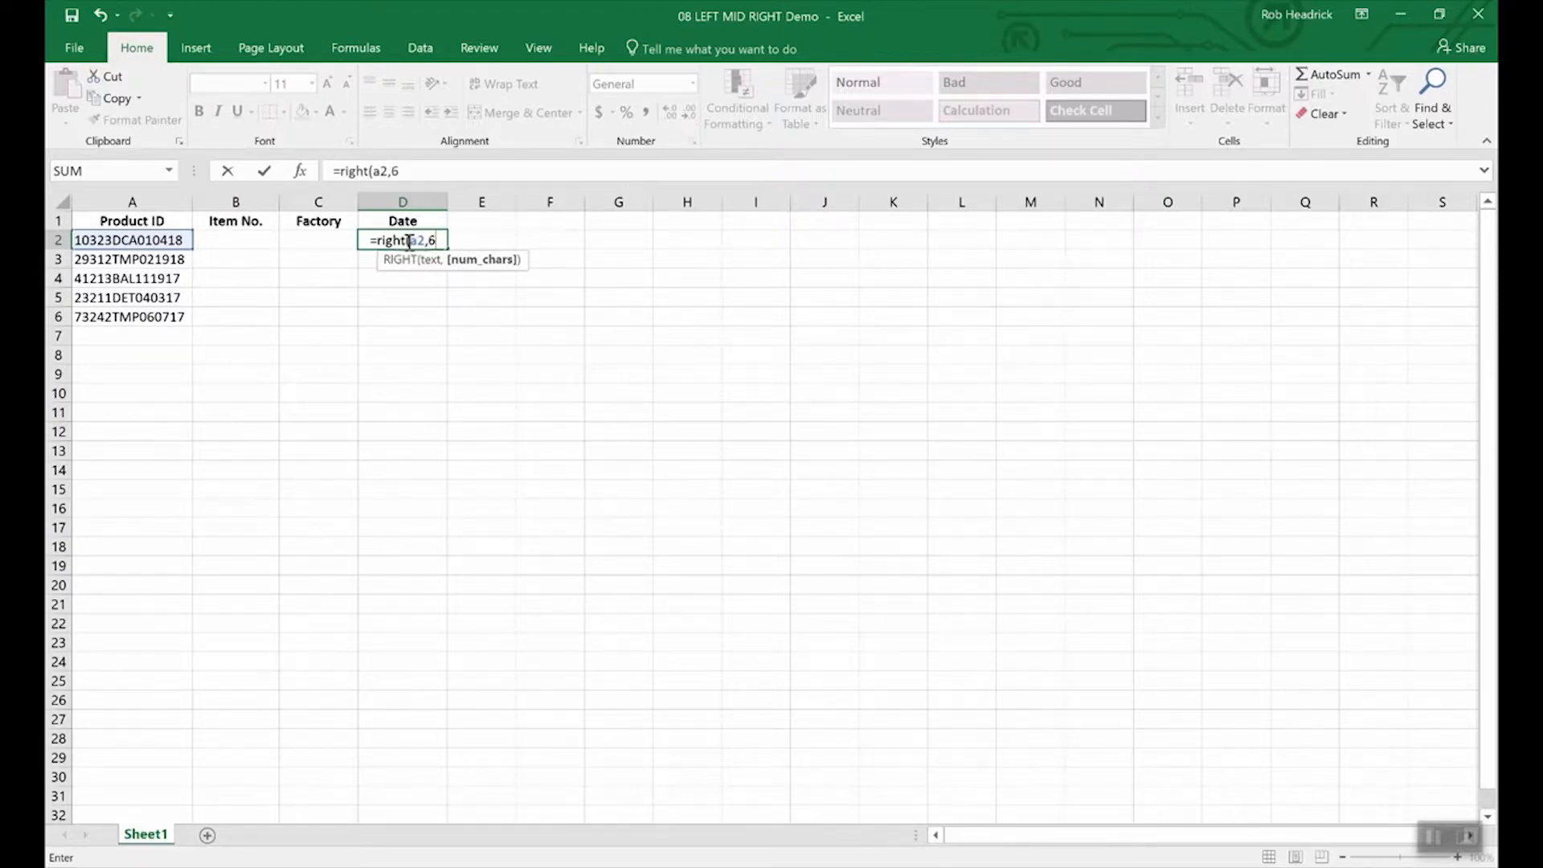
key("Return")
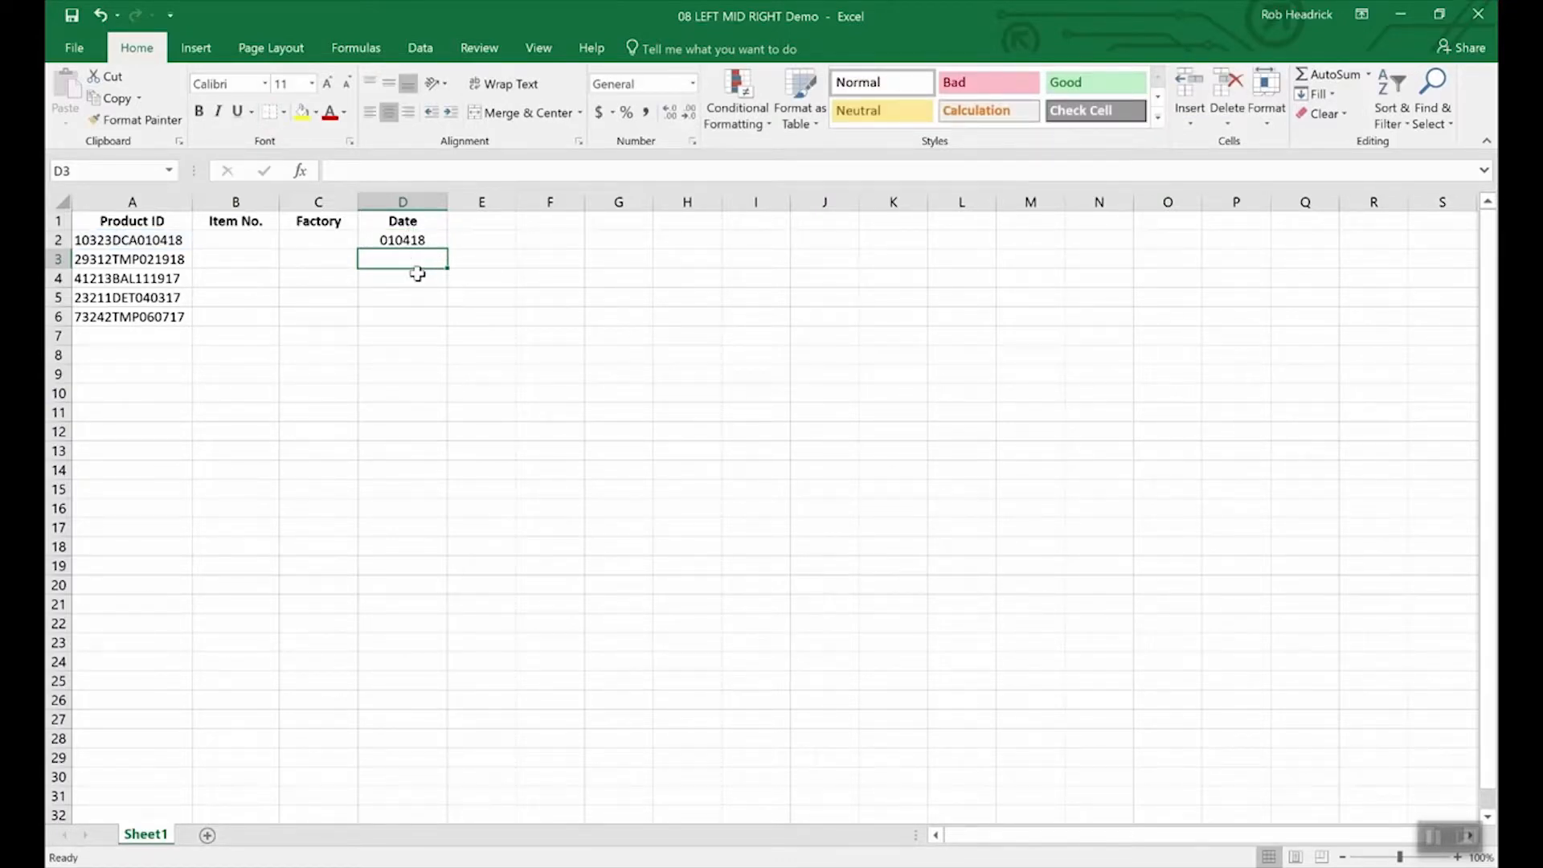
left_click(412, 240)
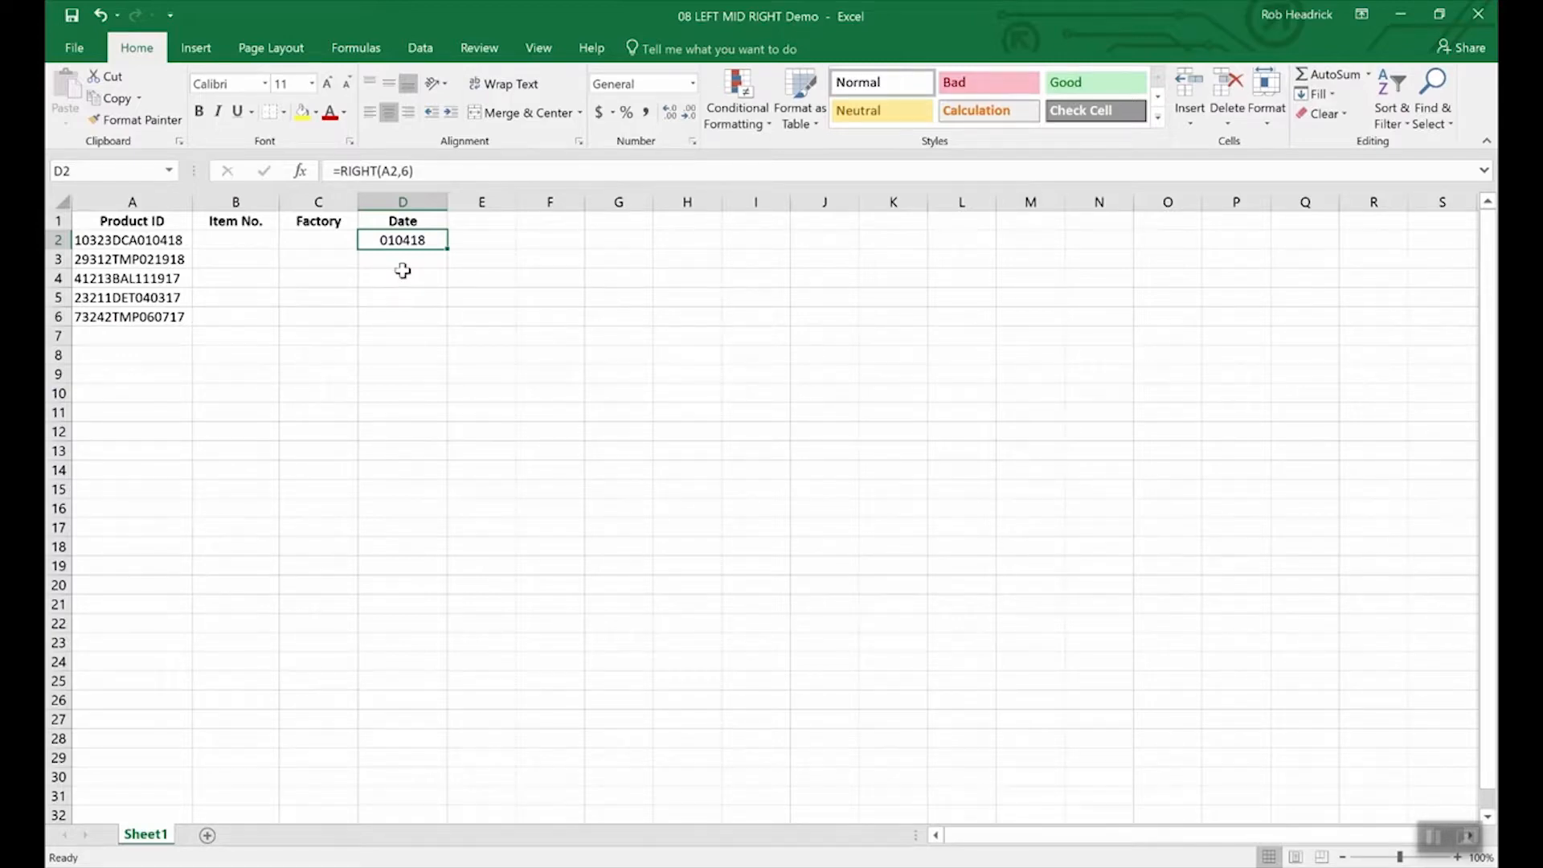
Step: Enter =LEFT(A2,5) in B2 to get item number 10323 and review the formula
left_click(242, 241)
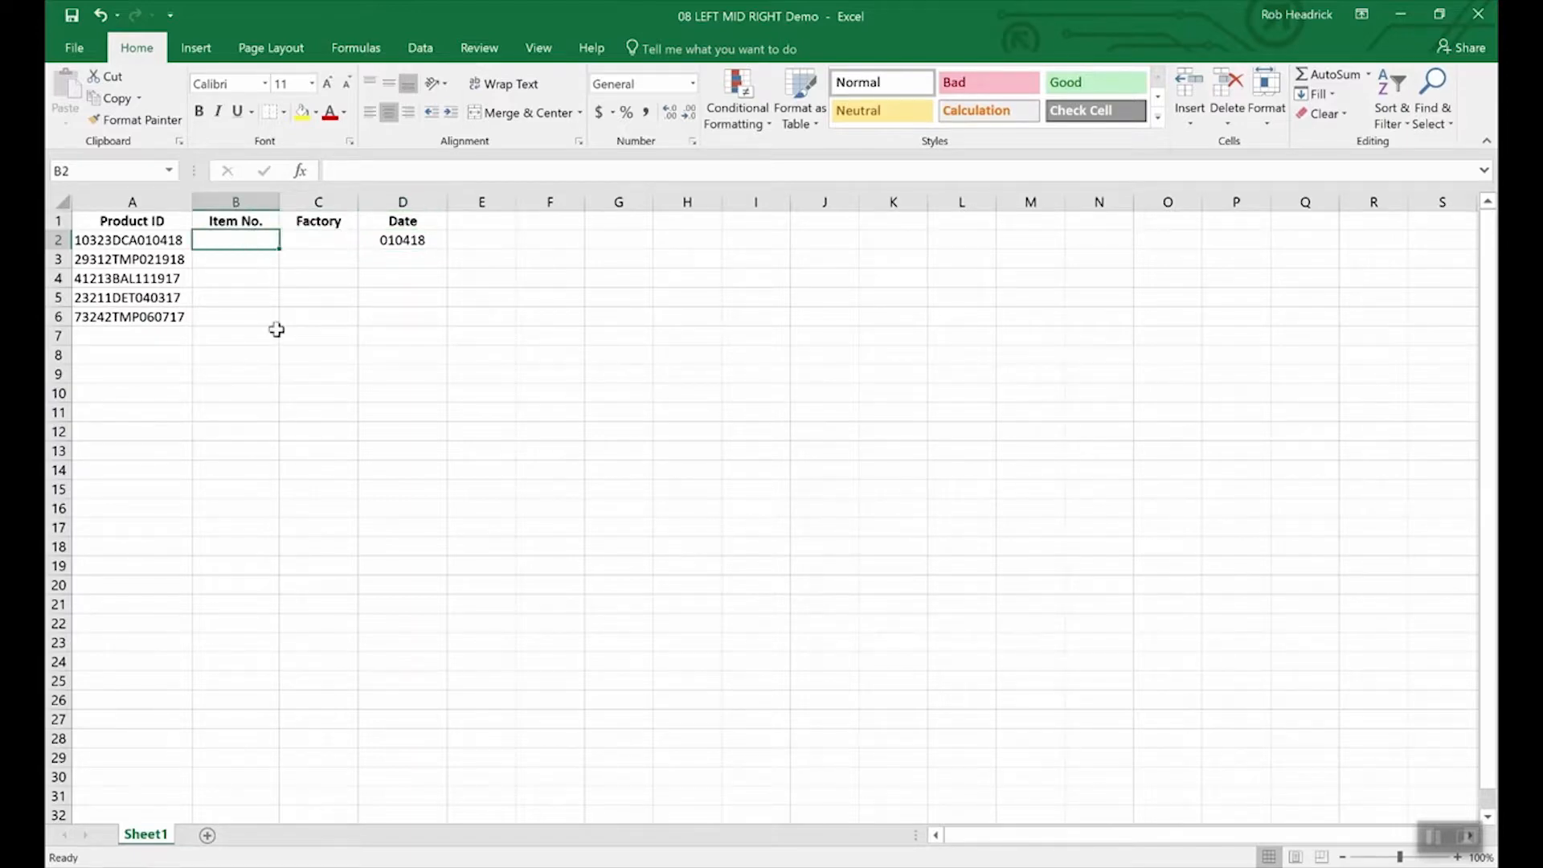
type("=l")
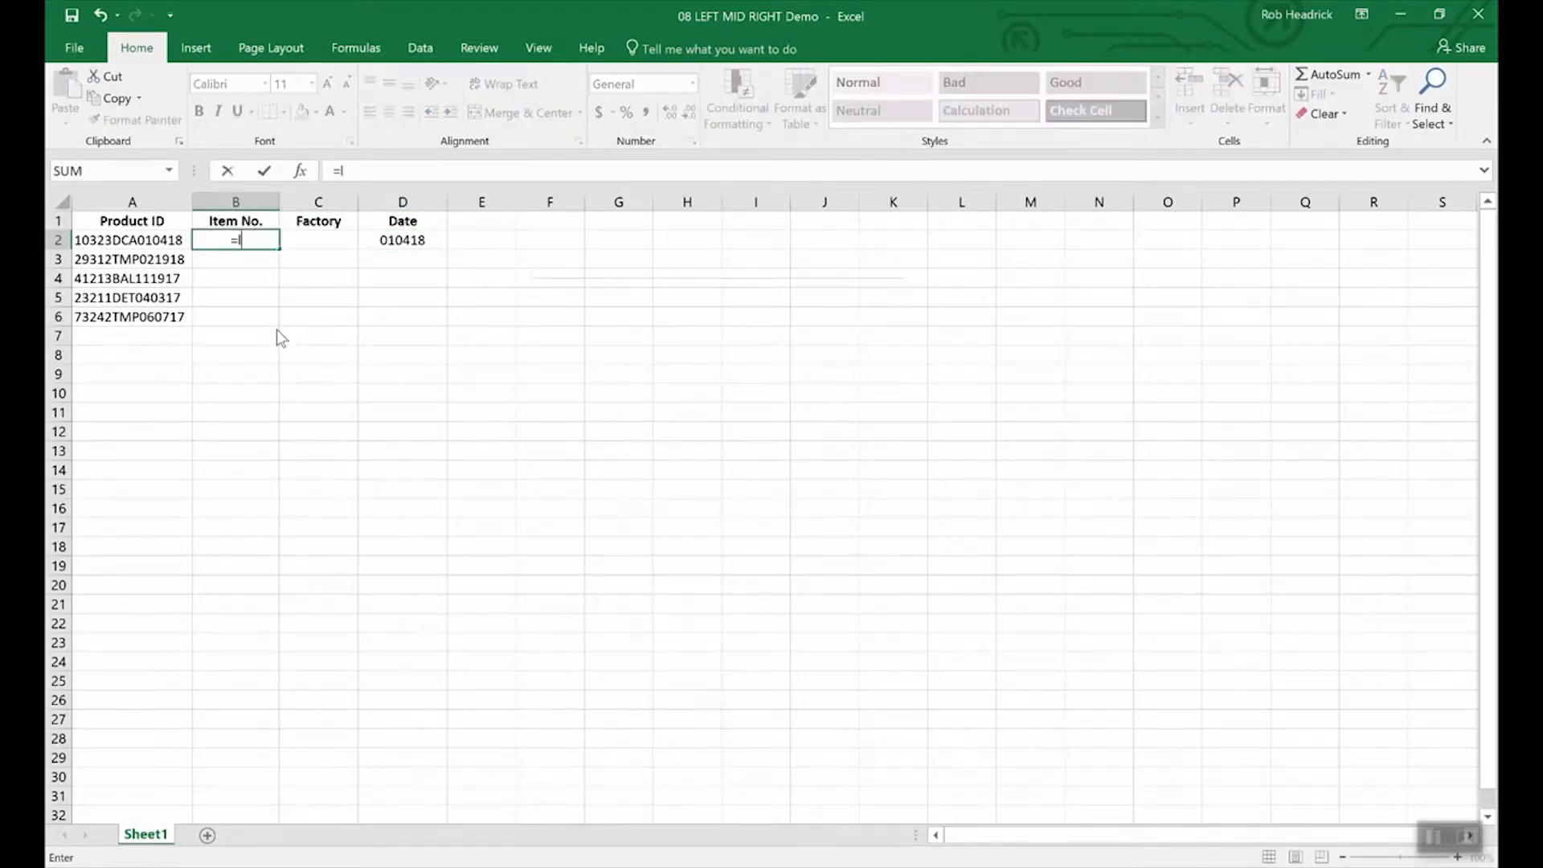
type("eft")
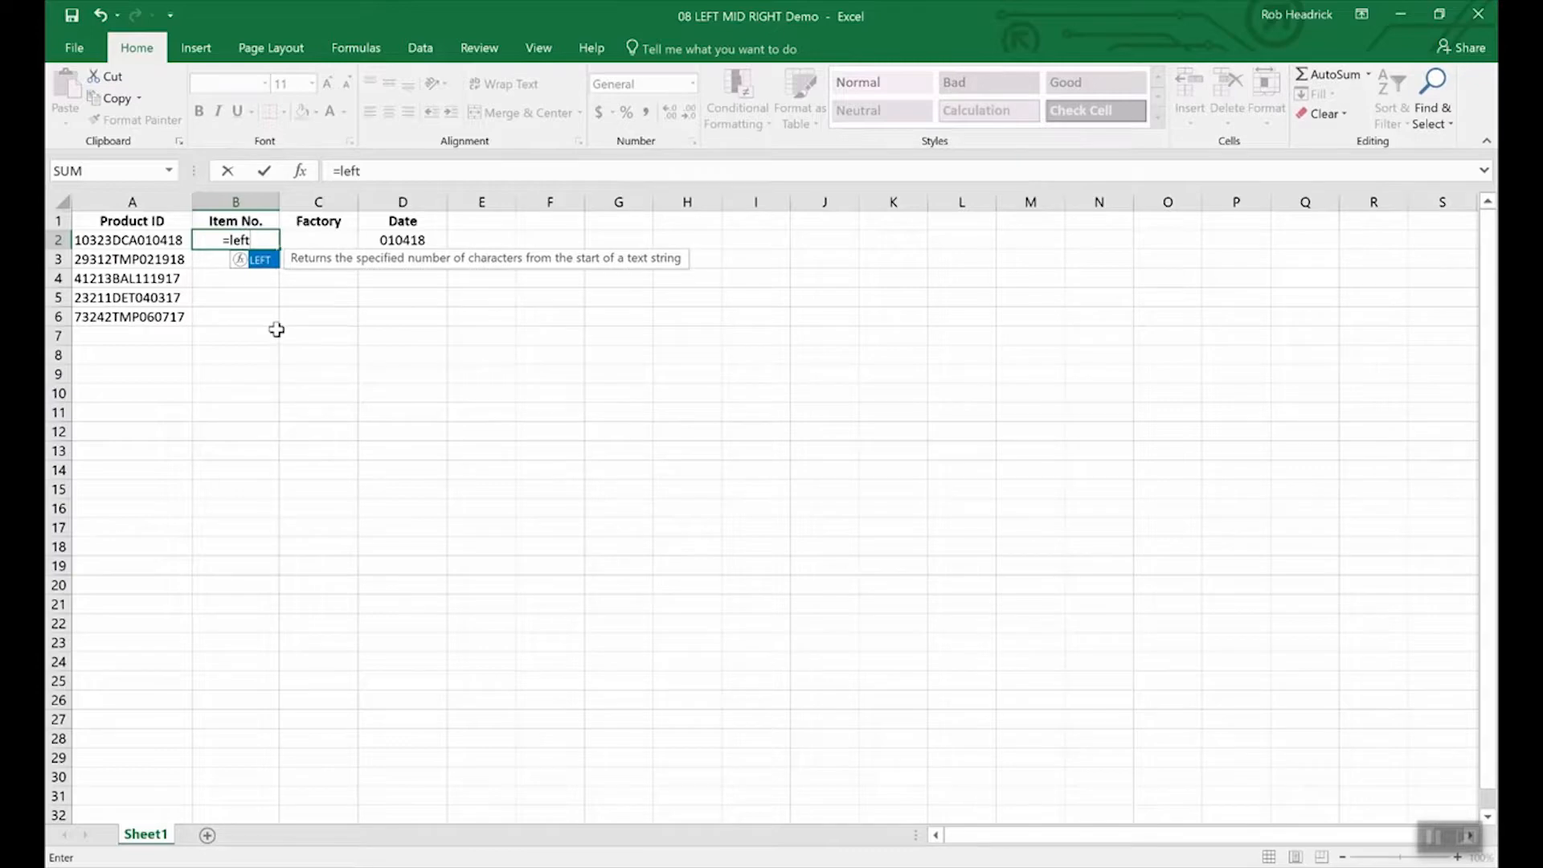
type("(a2")
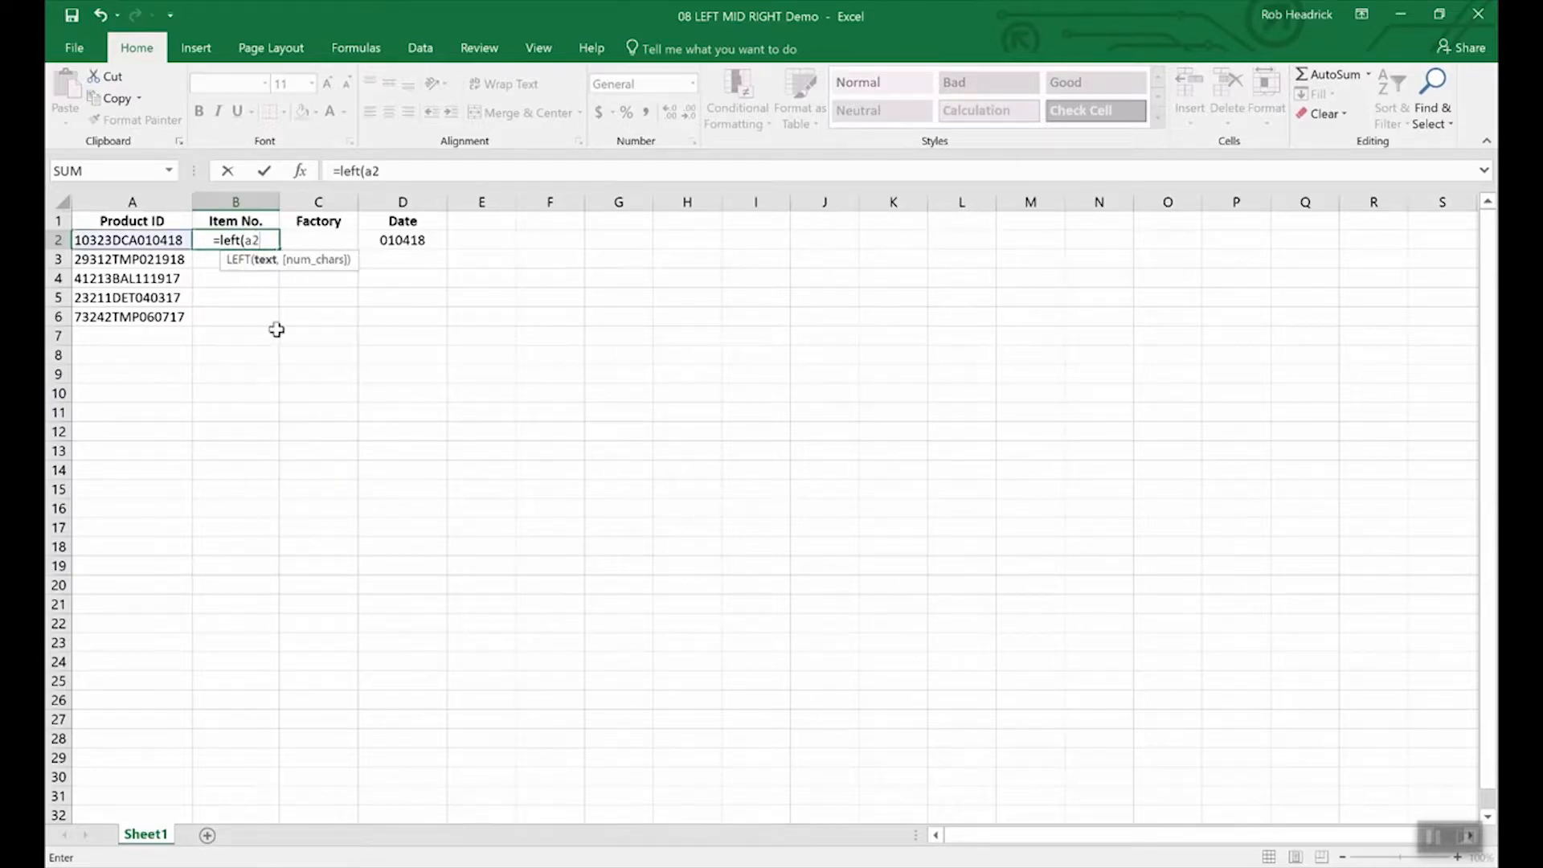
type(",")
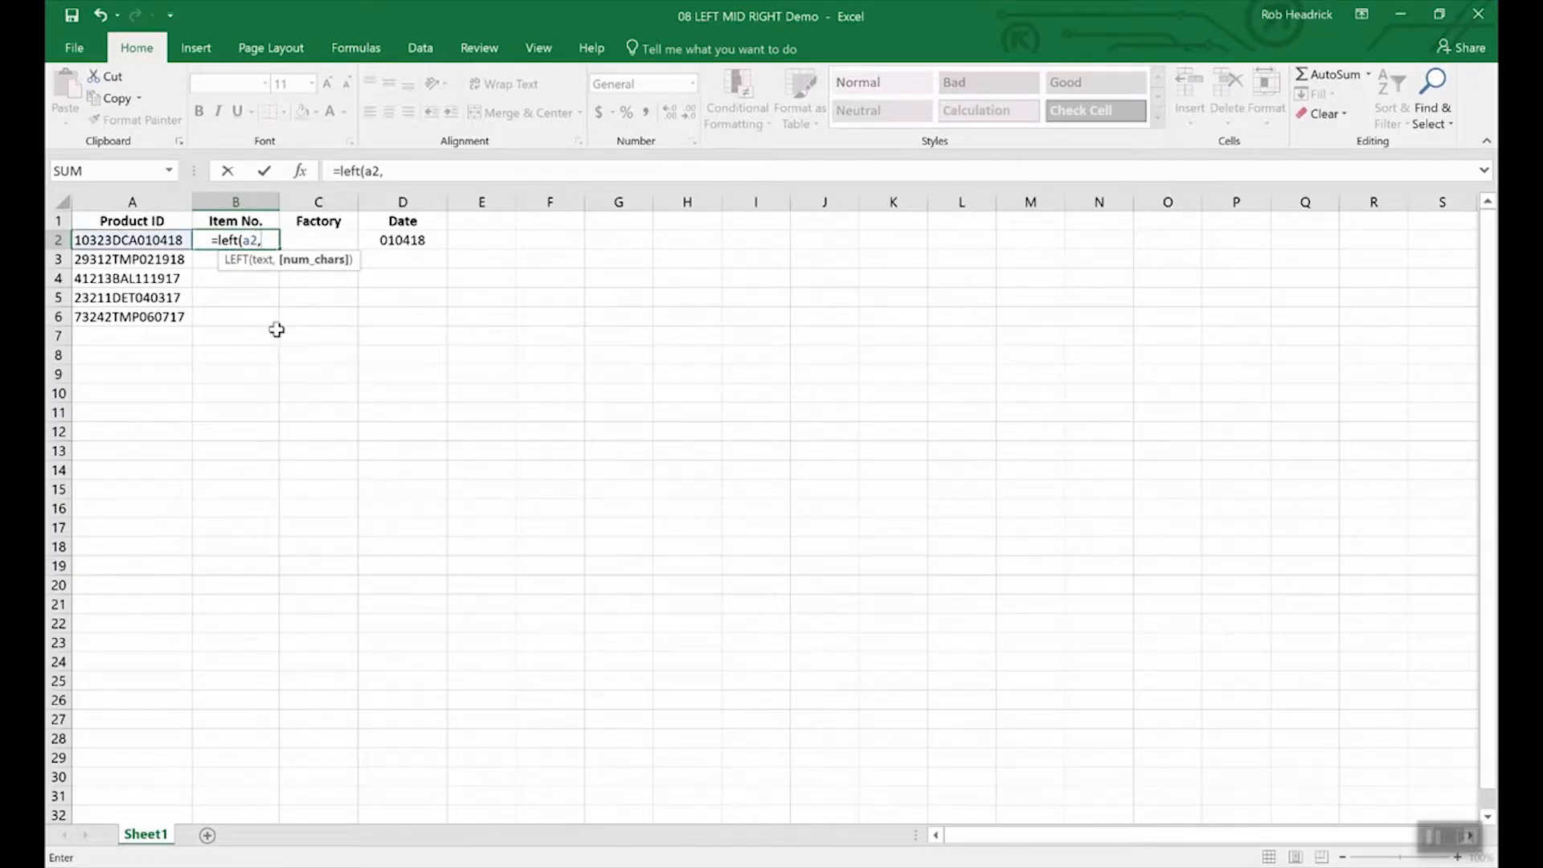
type("5")
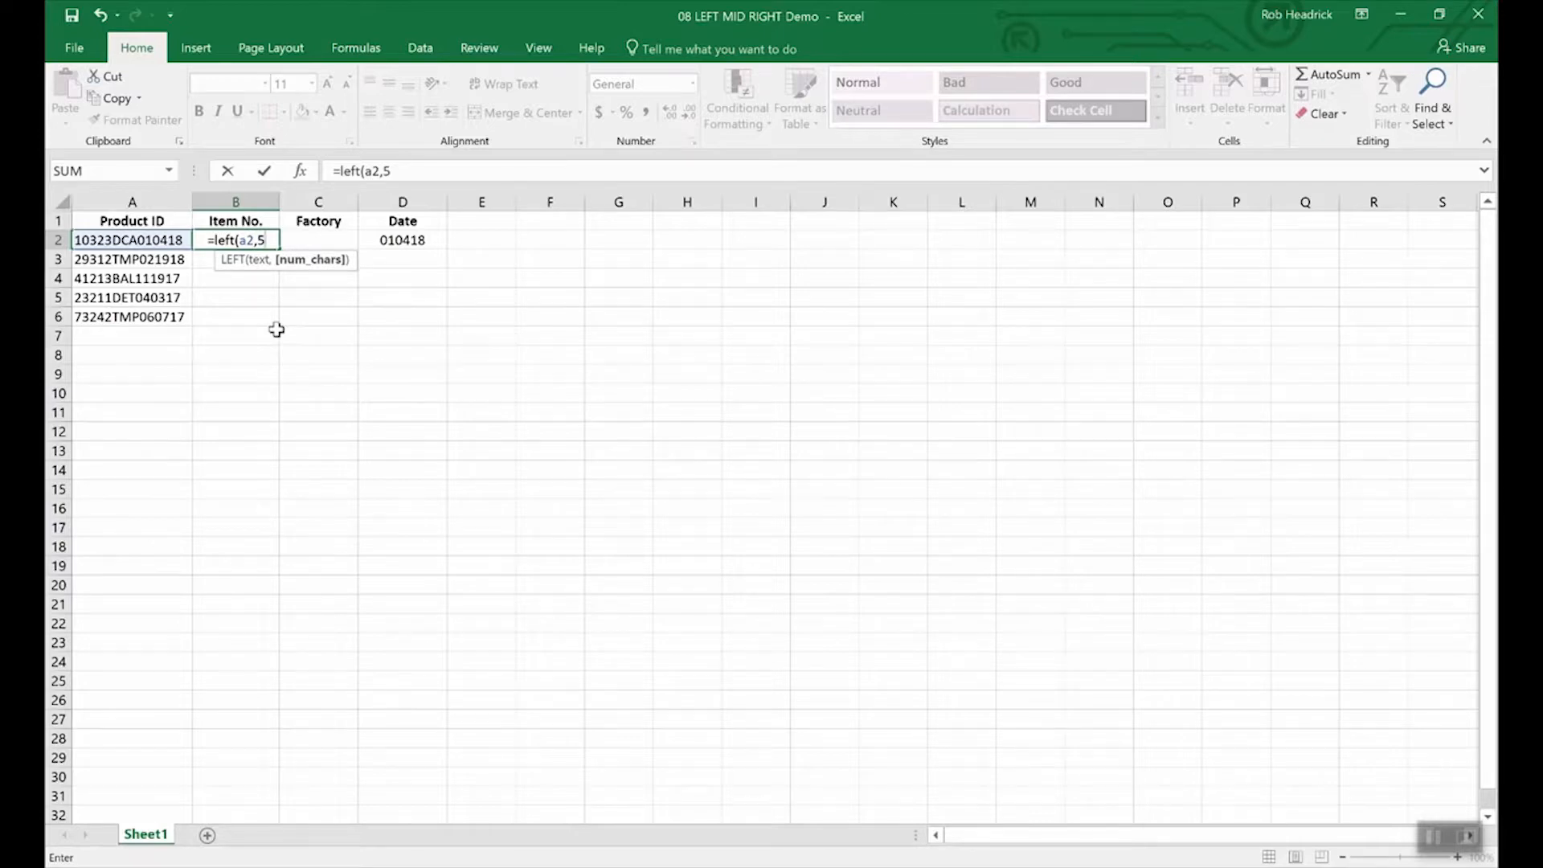
type(")")
key("Return")
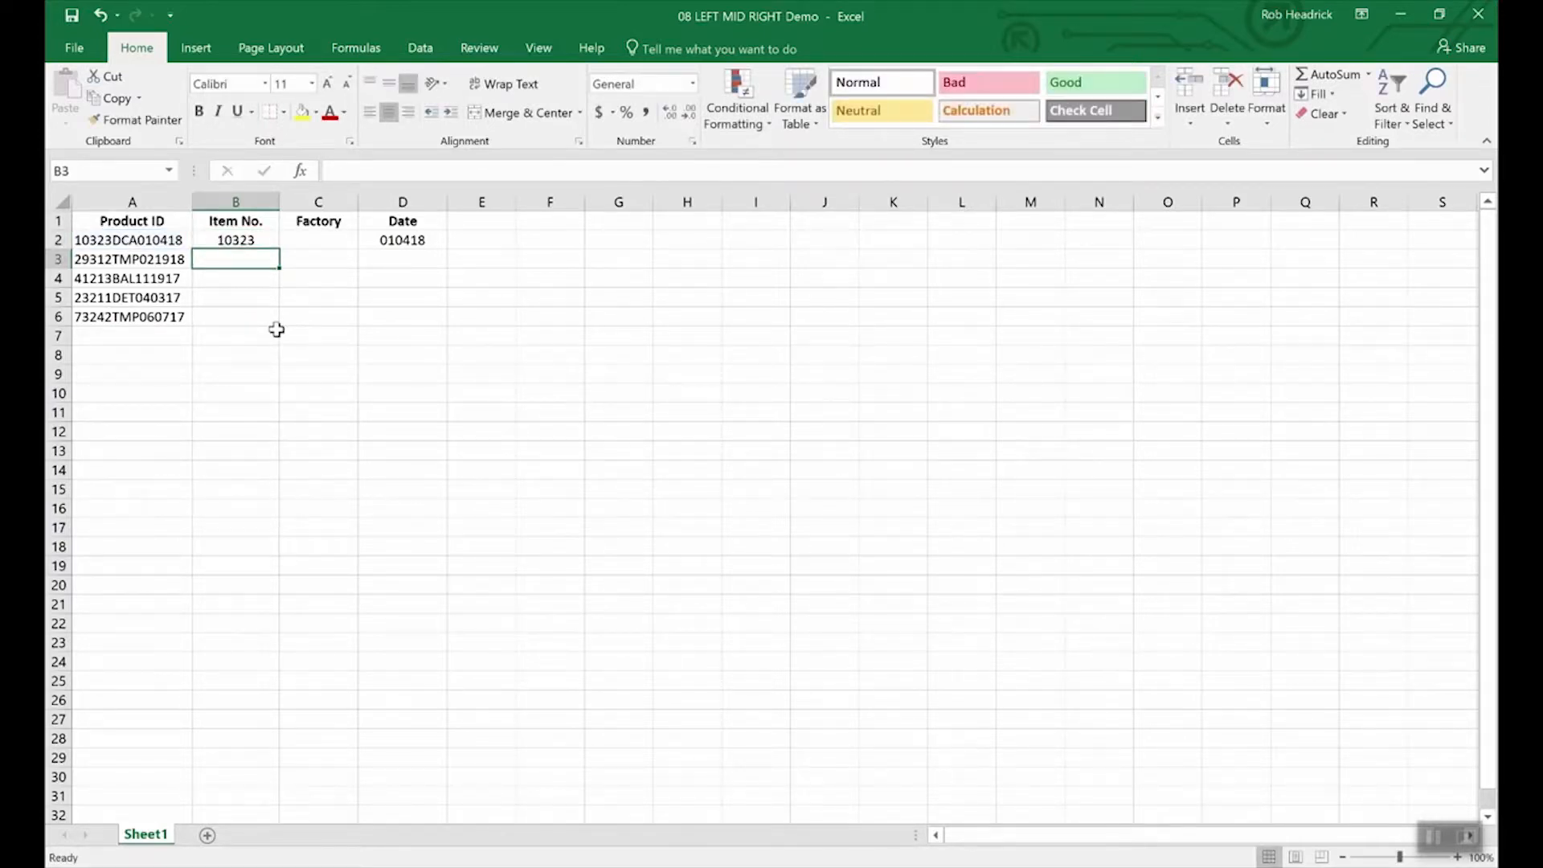
key("Up")
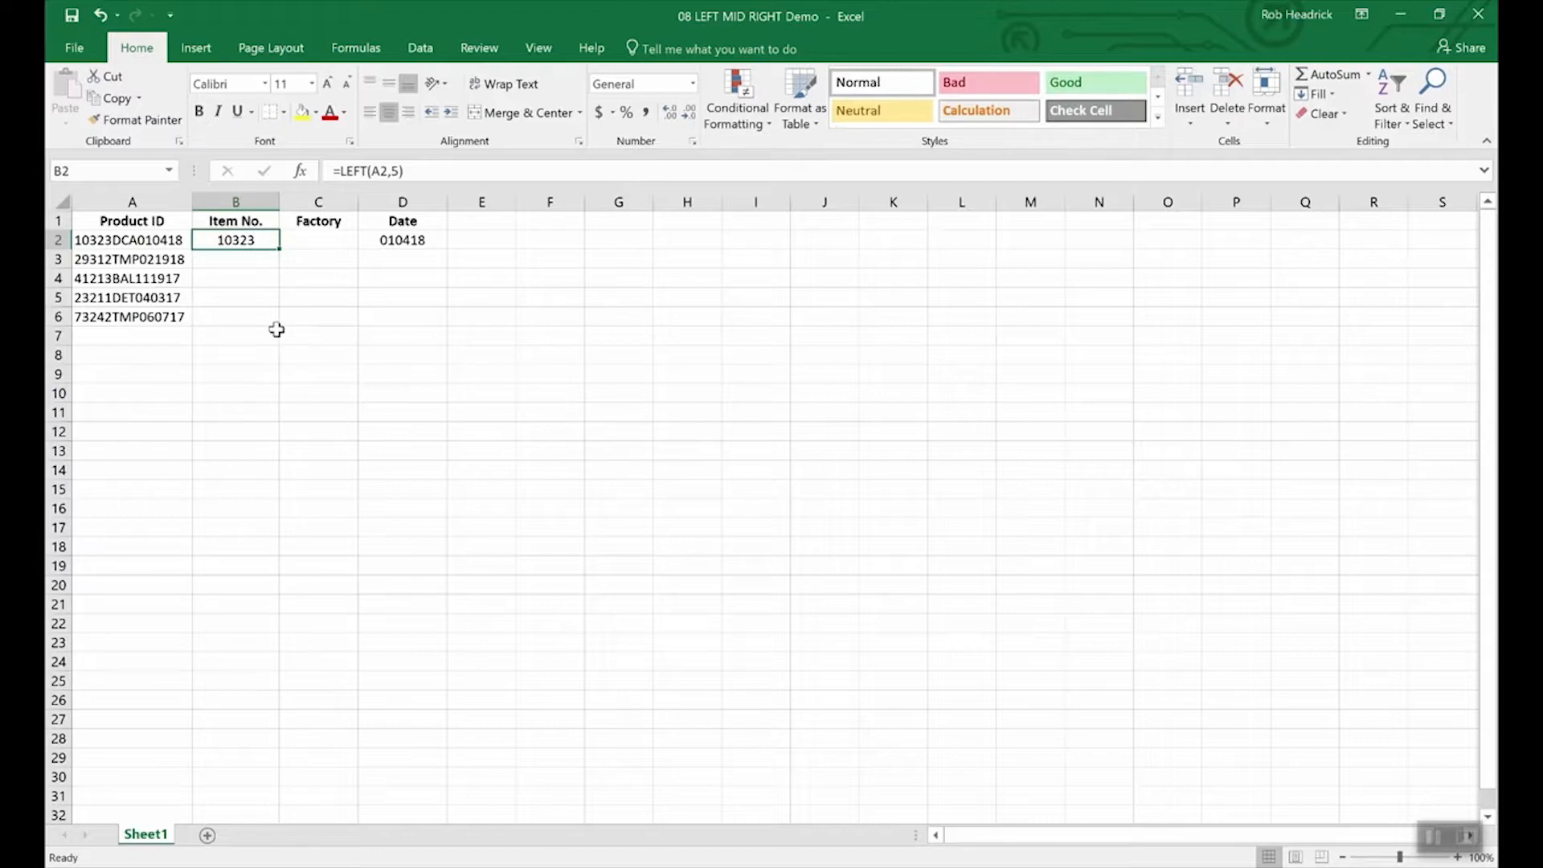
key("Right")
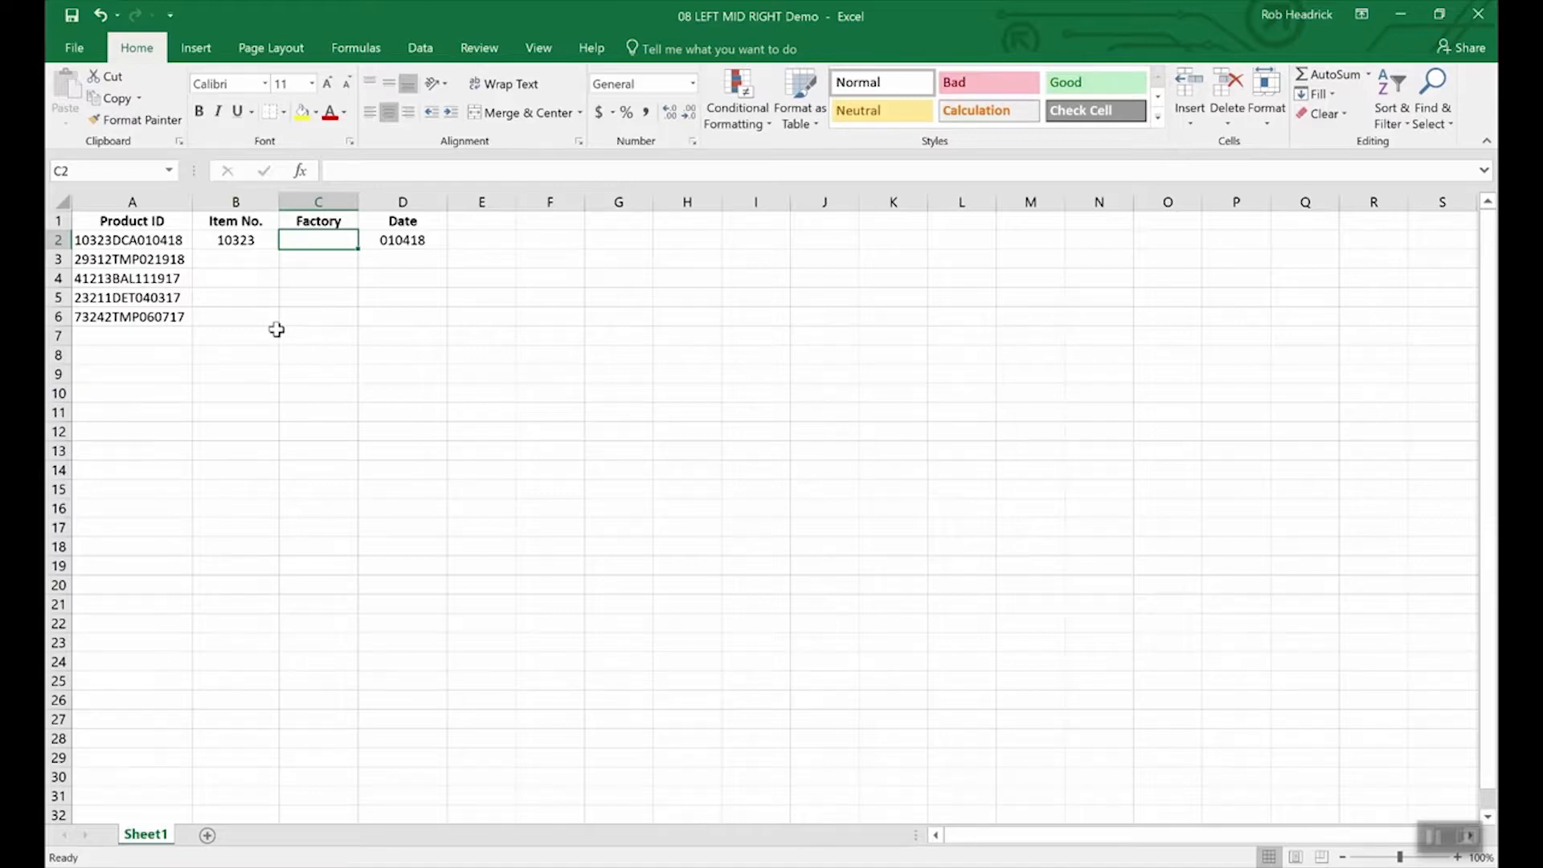
Step: Enter =MID(A2,6,3) in C2 to extract factory code DCA
type("=mid(a")
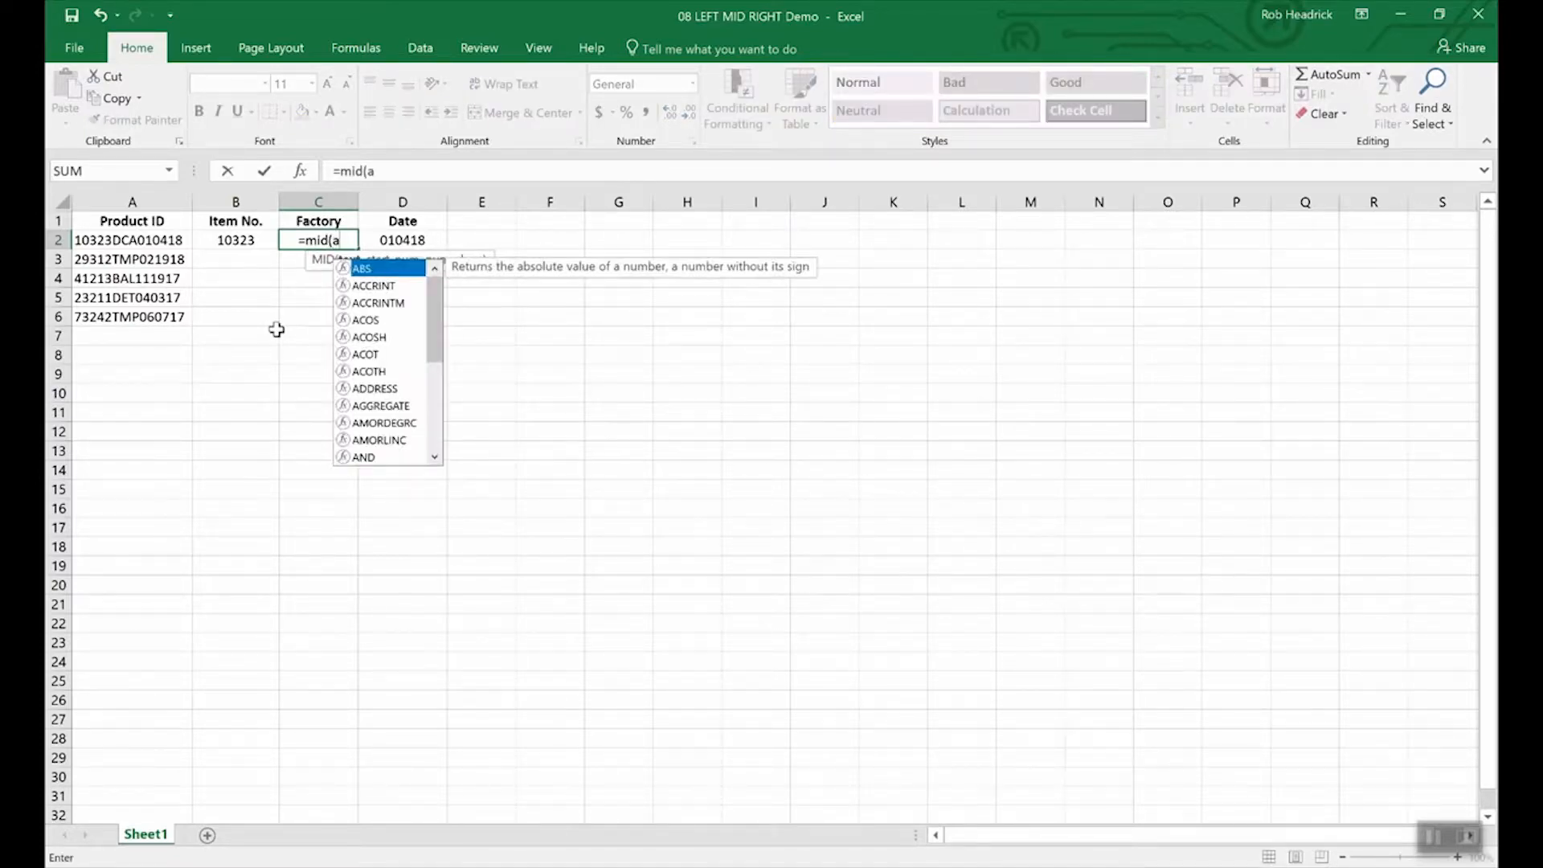
type("2,")
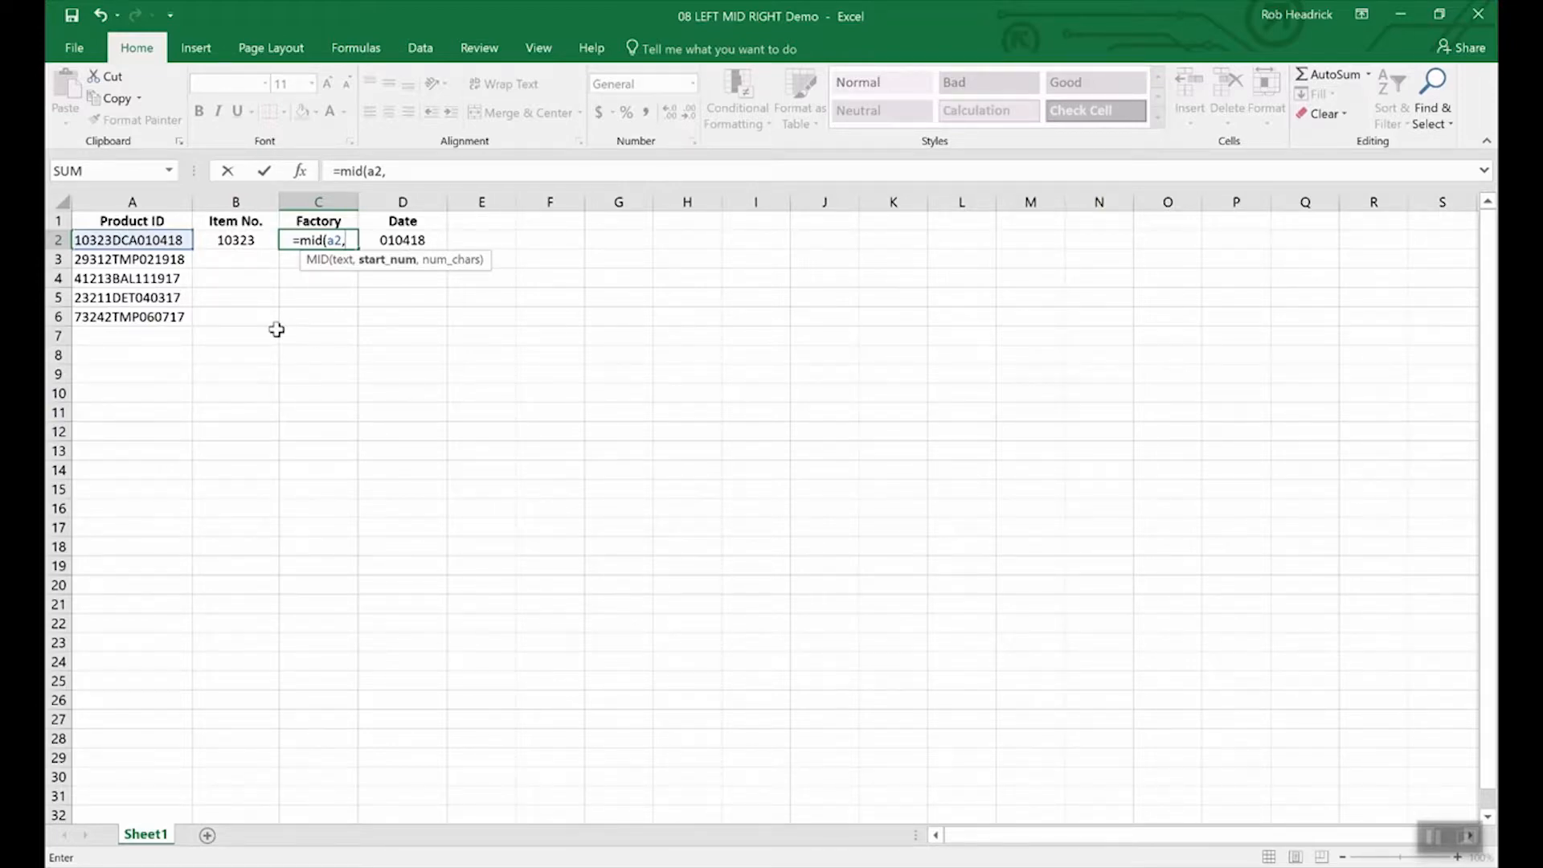
type("6")
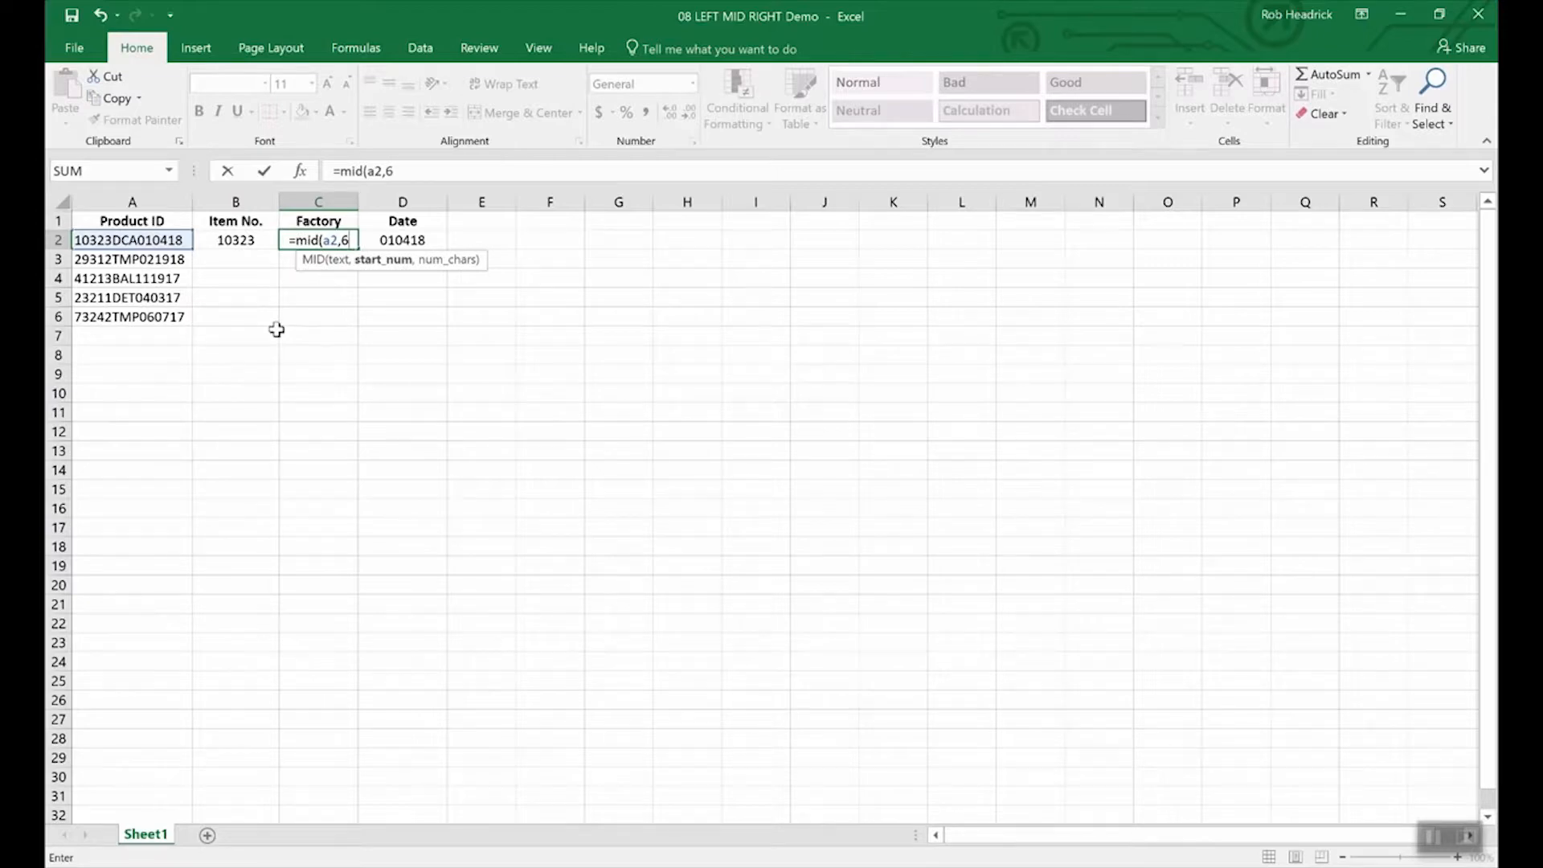
type(",")
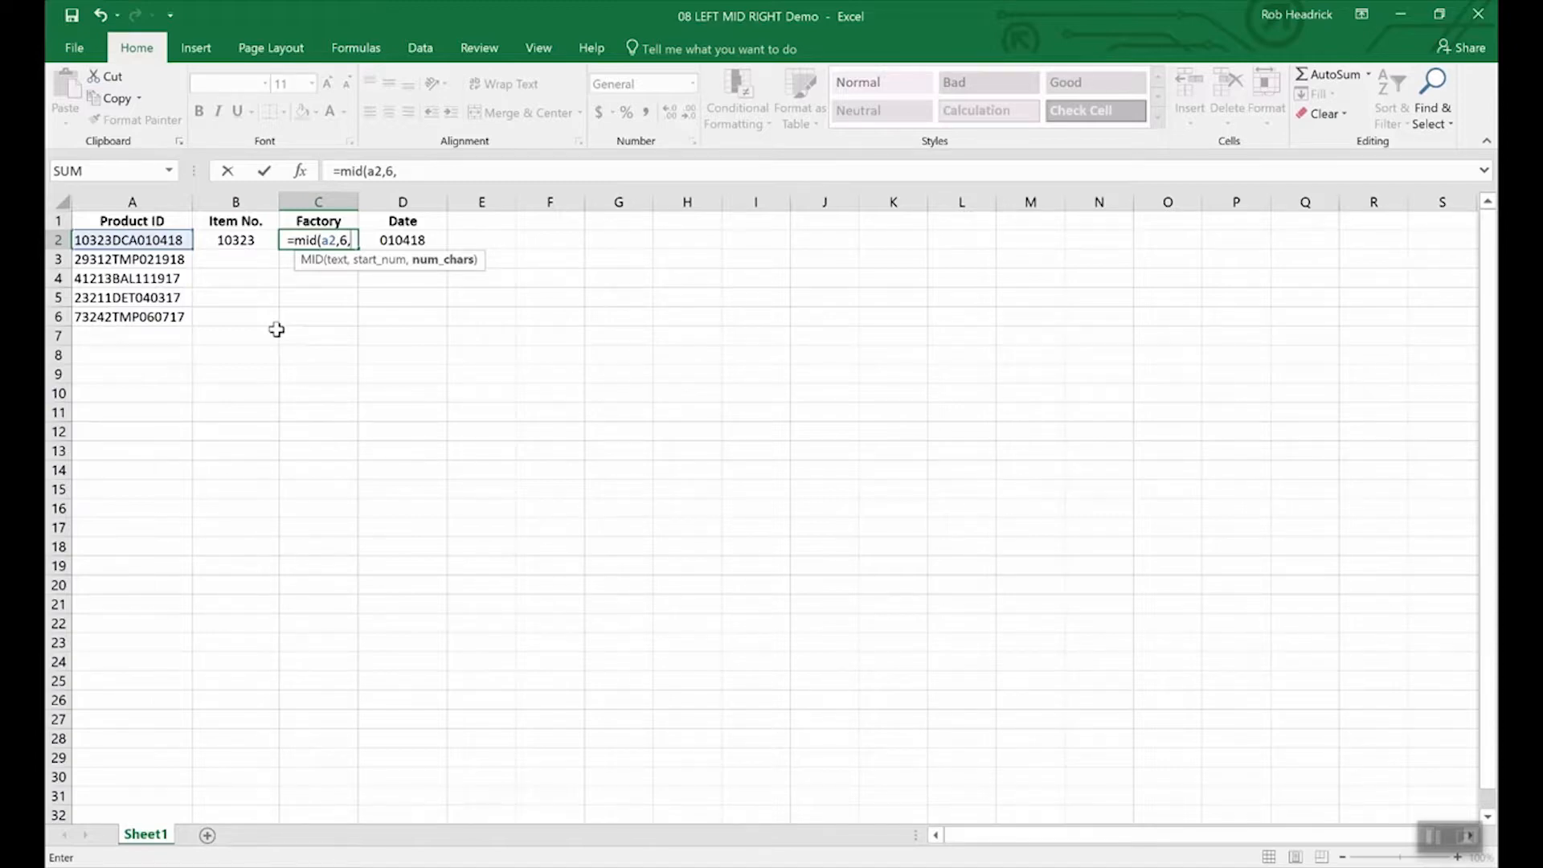
type("3")
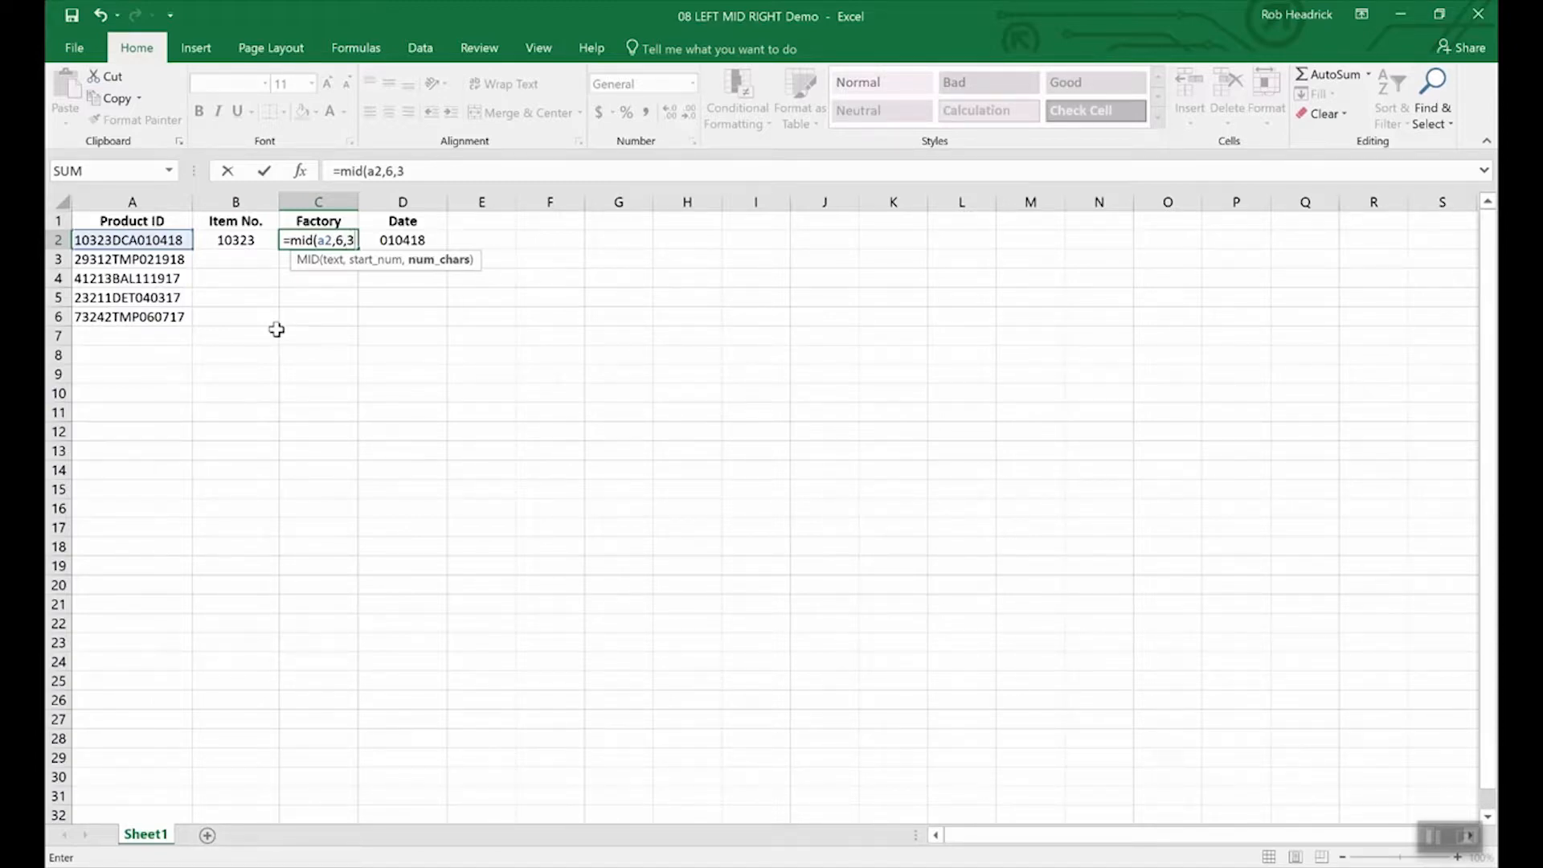
key("Return")
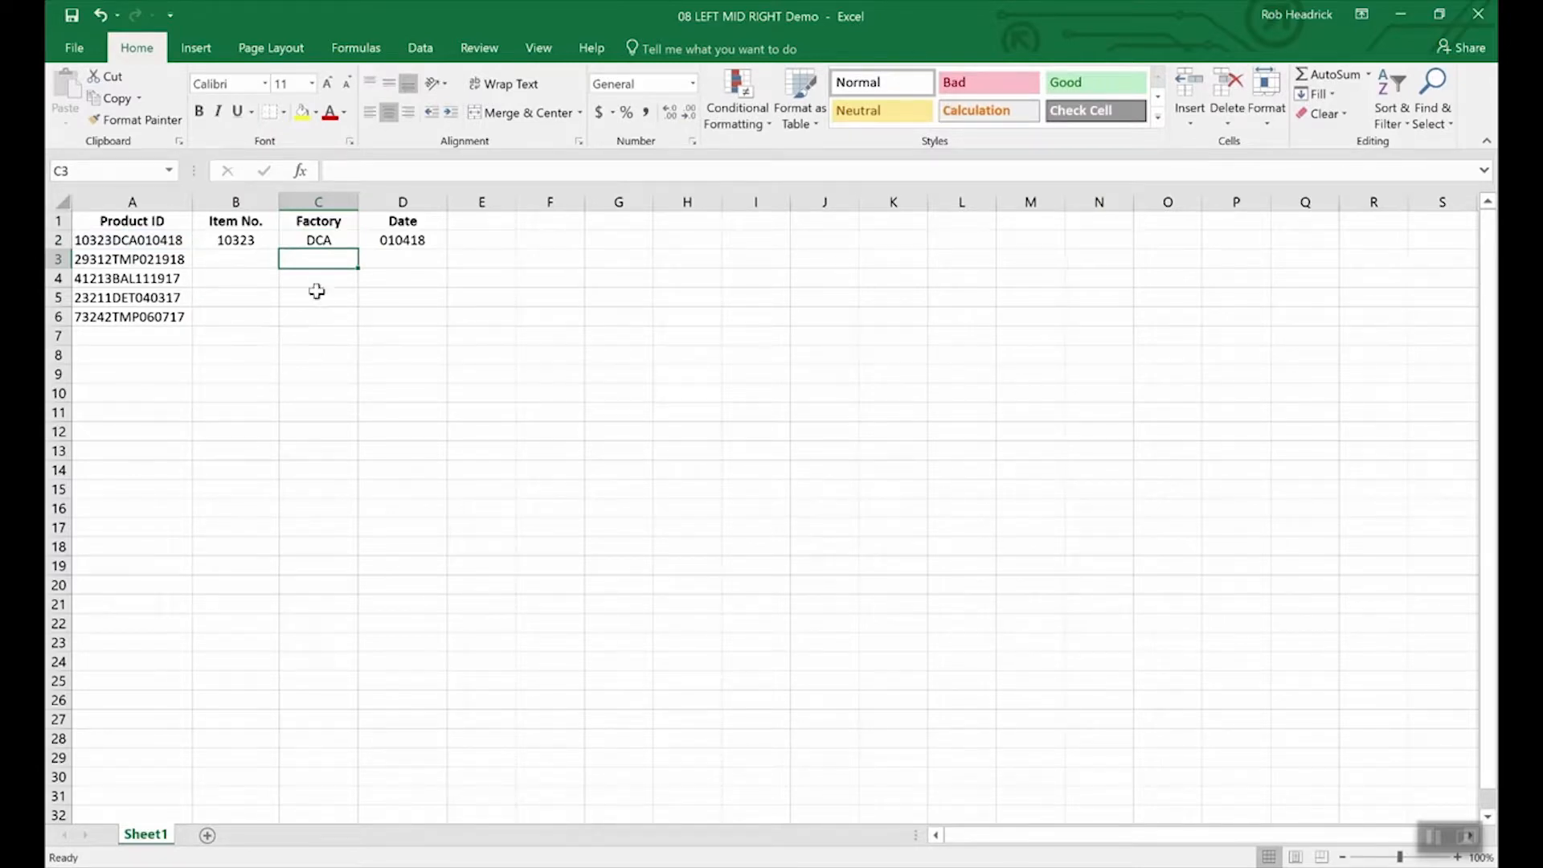
Step: Fill C2's MID formula down to C6, giving DCA, TMP, BAL, DET and TMP
left_click(328, 240)
left_click_drag(357, 249, 354, 326)
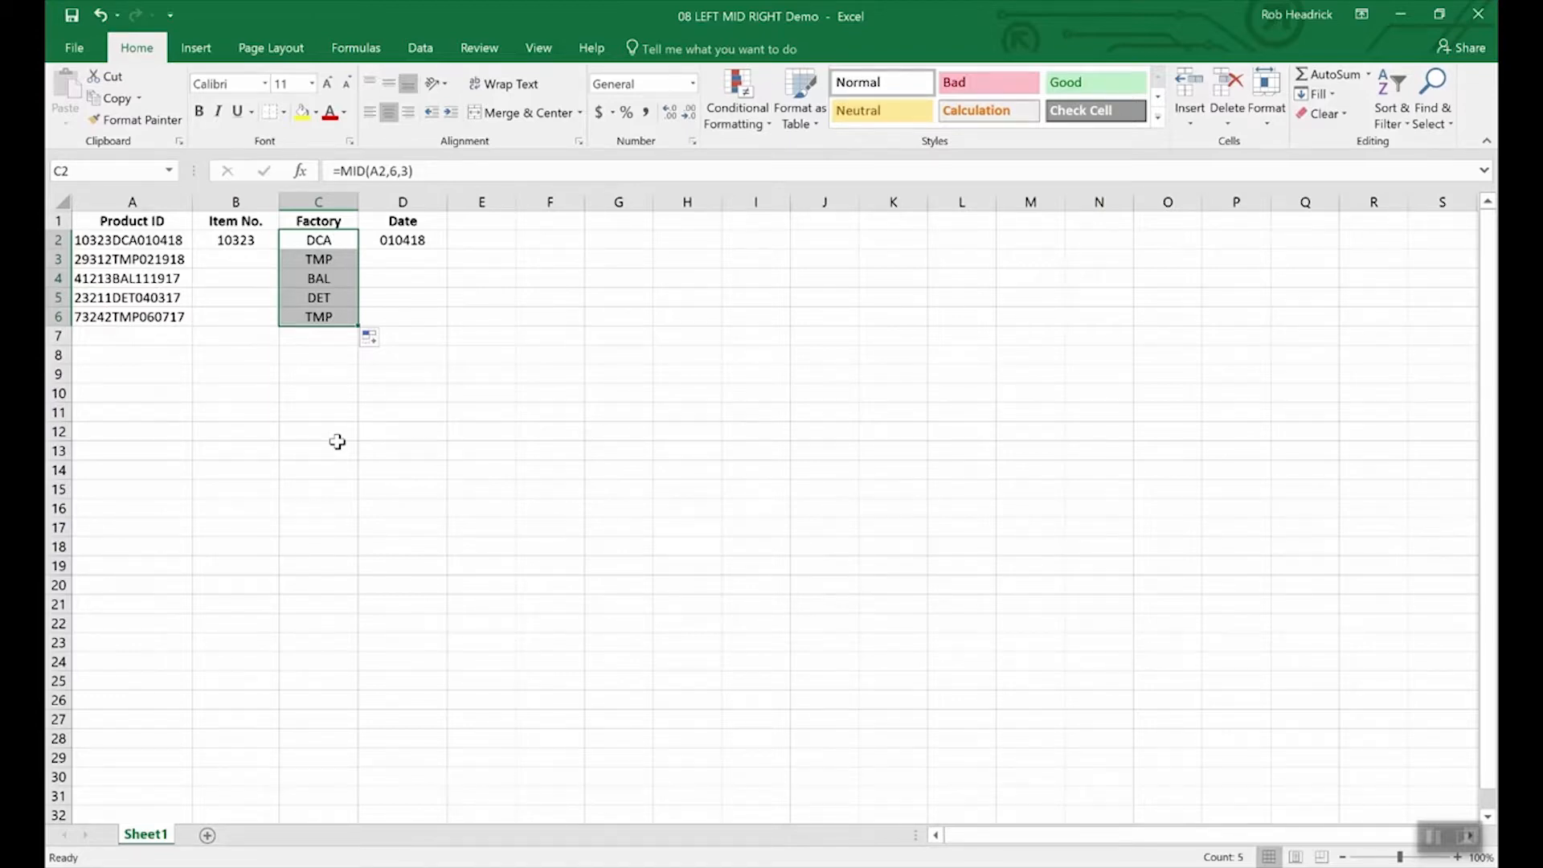
key("Left")
key("Left")
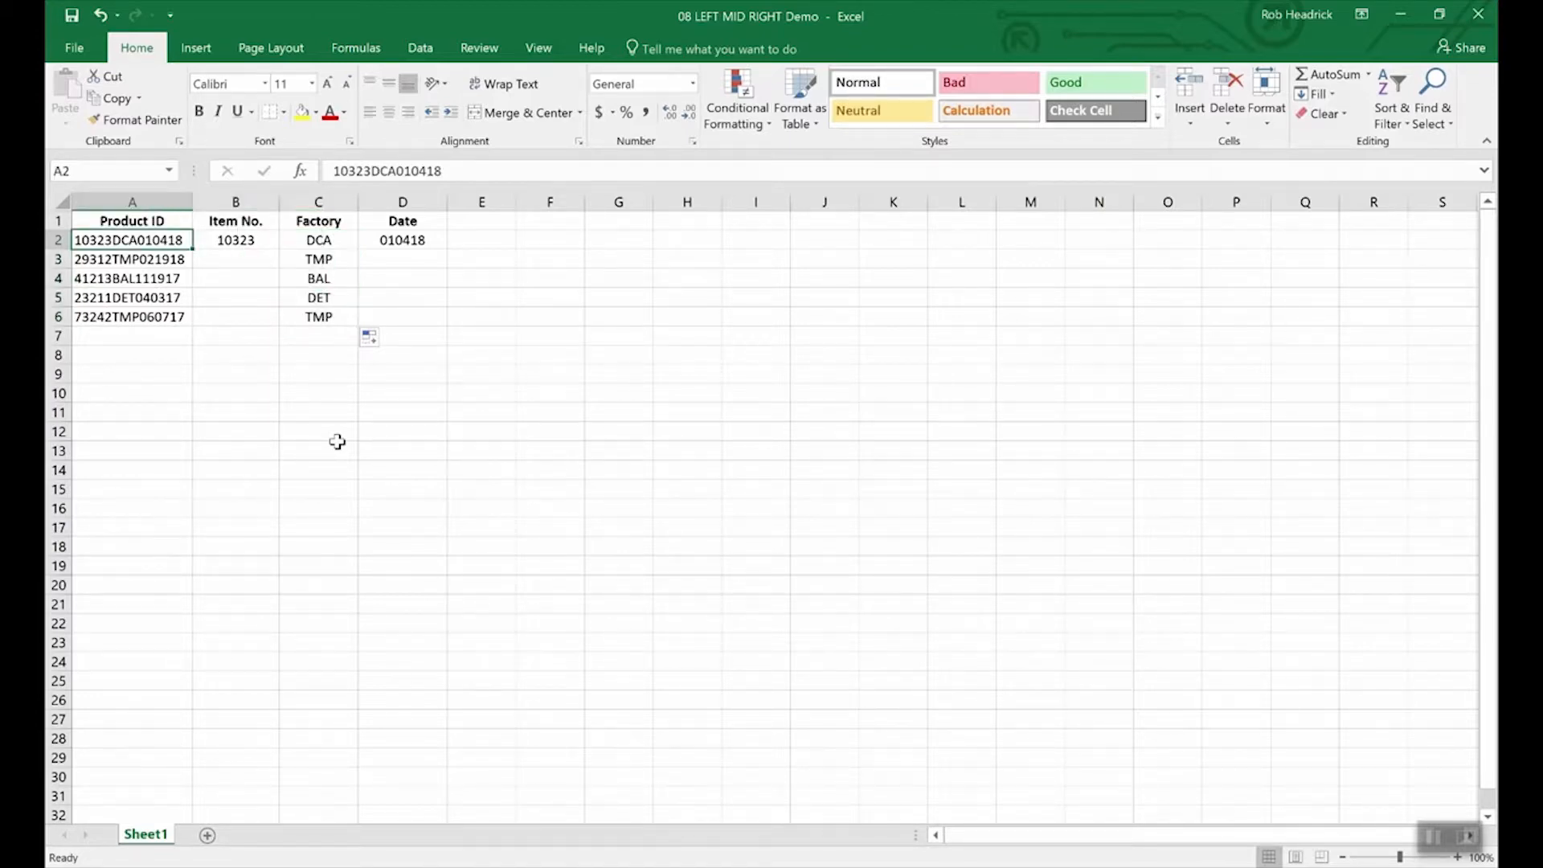
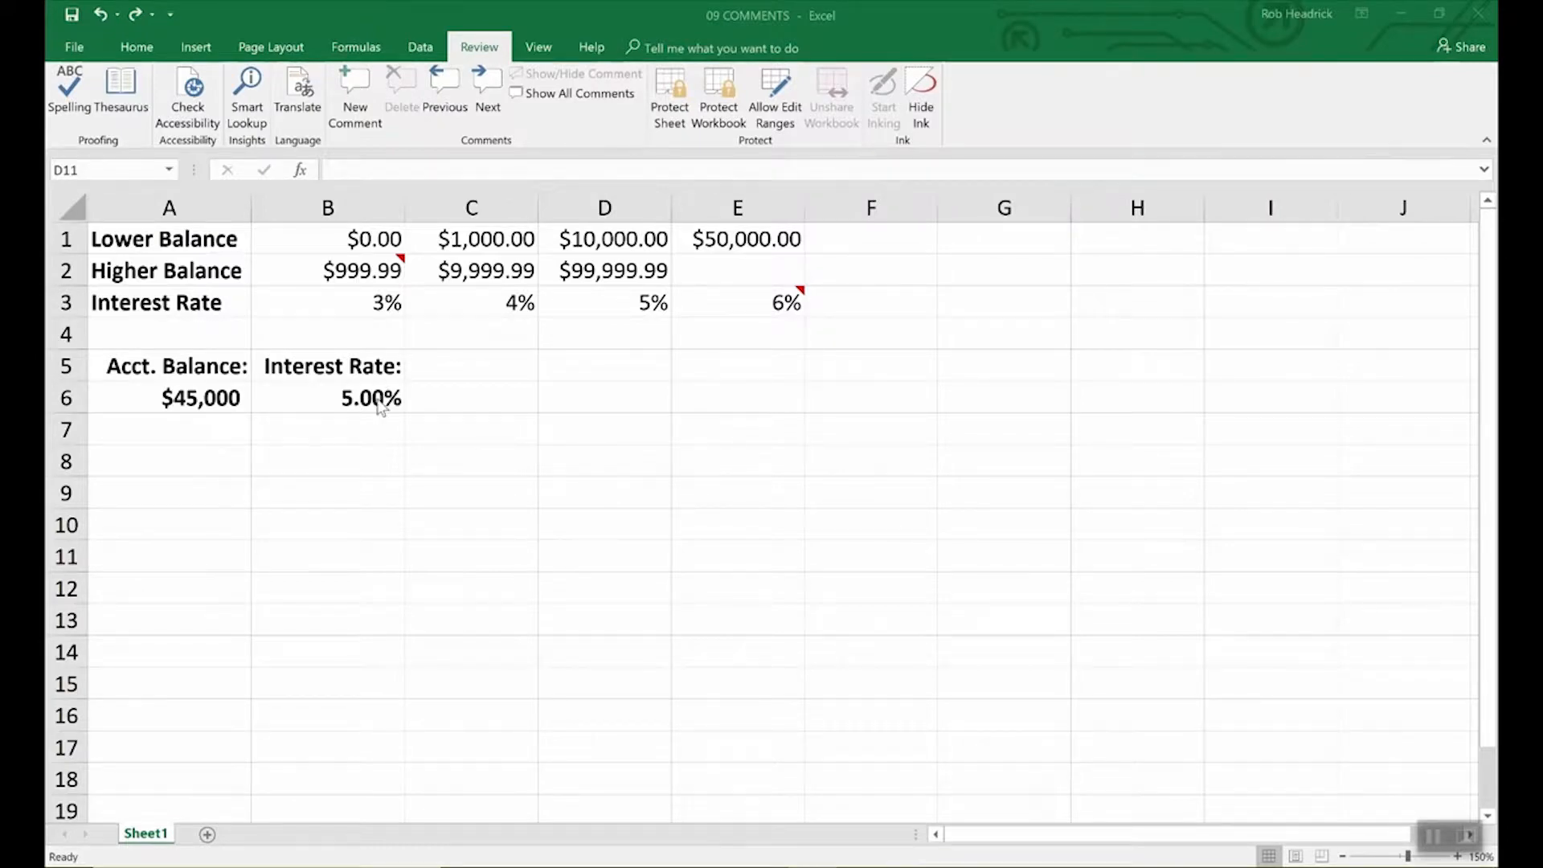
Step: Add the comment 'Remember to double check rates above.' to the 5.00% interest rate in B6
left_click(378, 398)
left_click(377, 397)
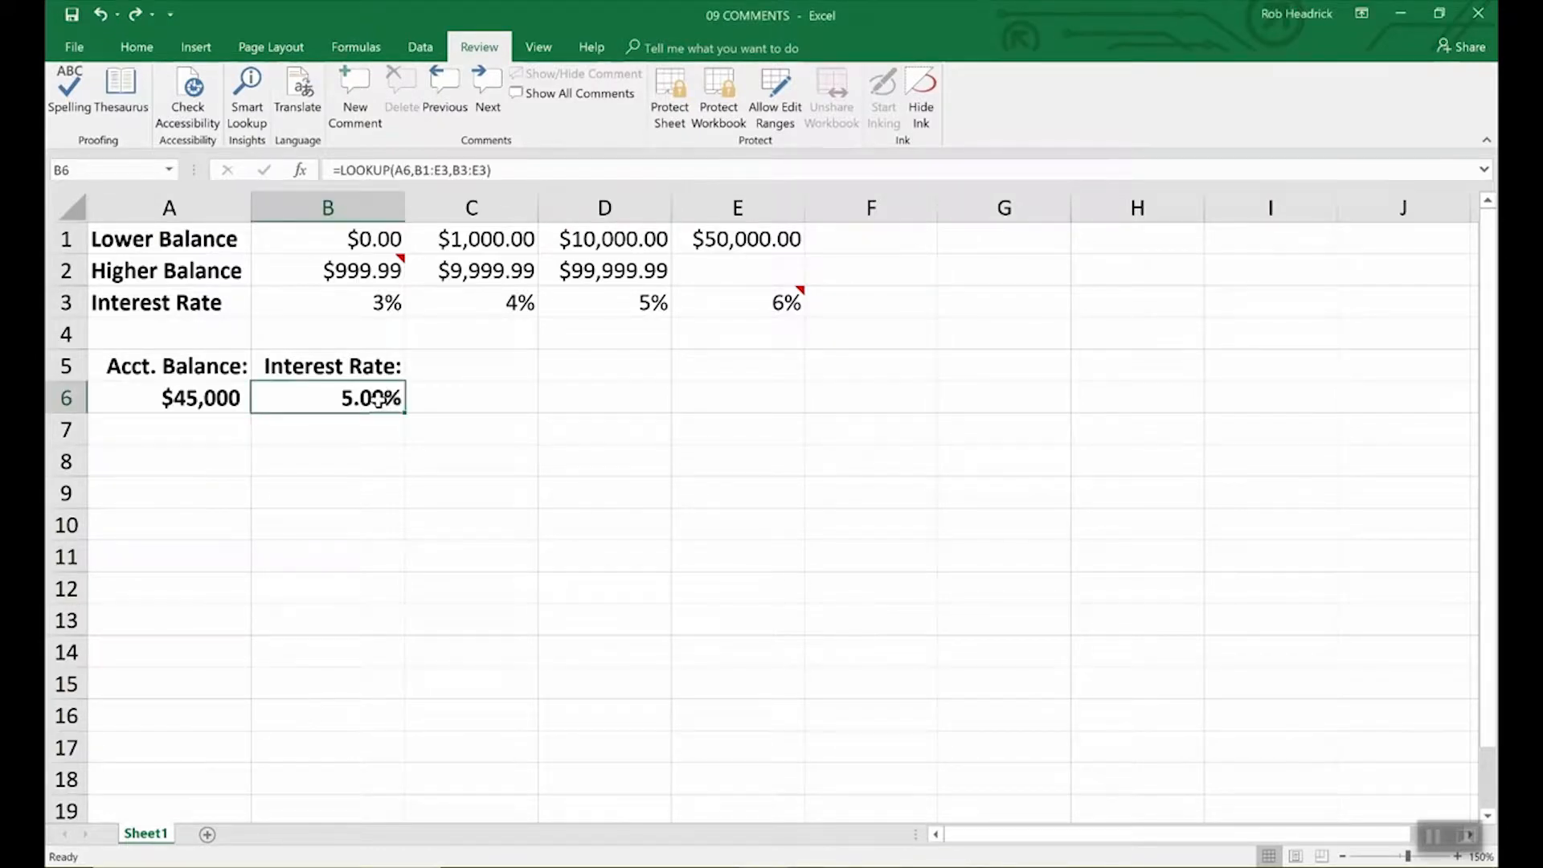
left_click(347, 117)
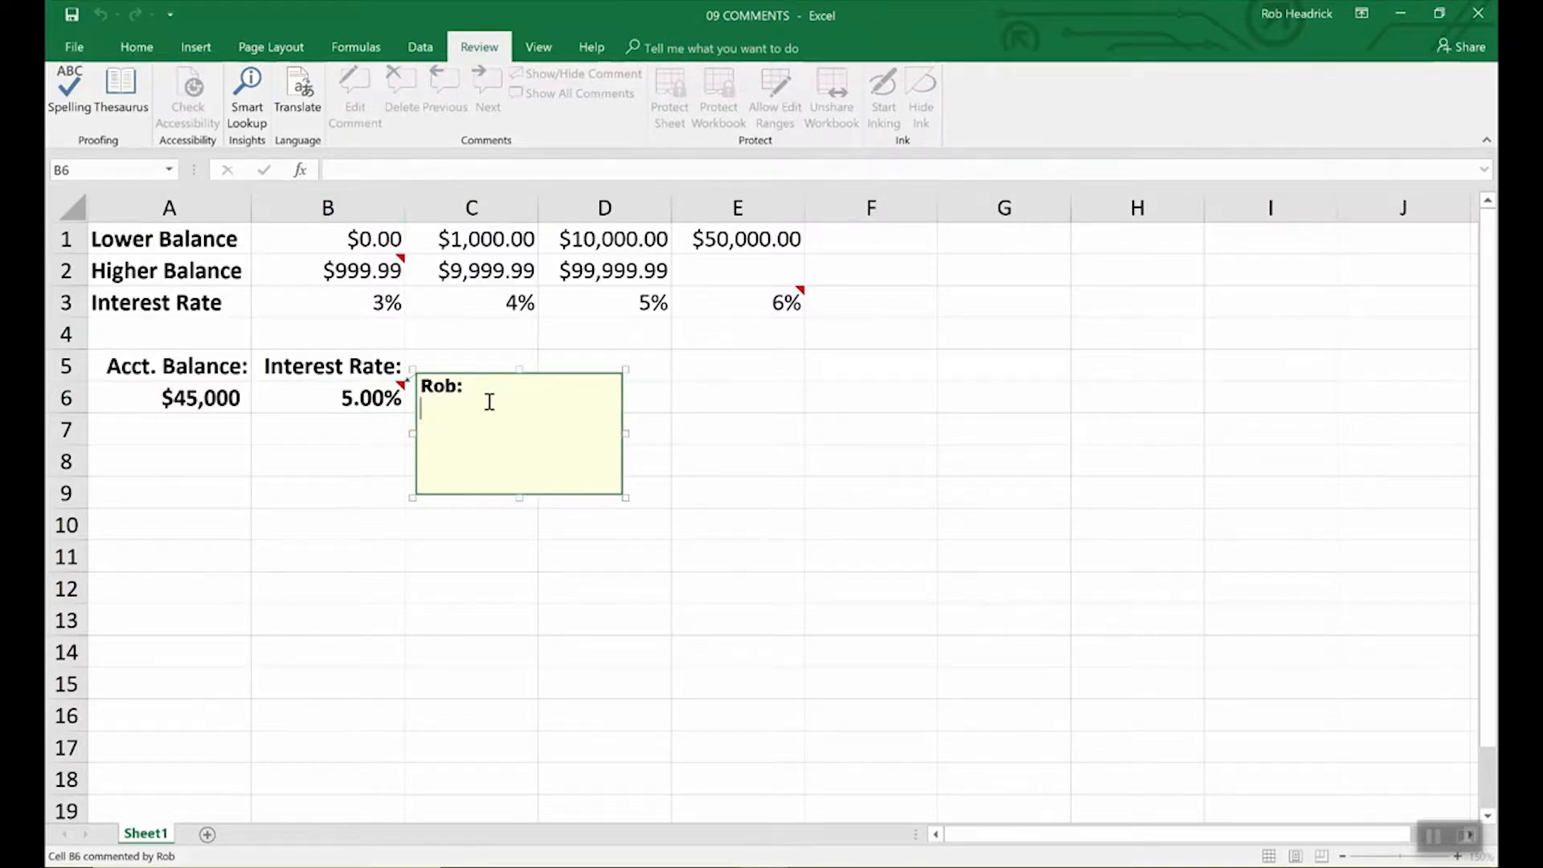
type("Remember to double check rates a")
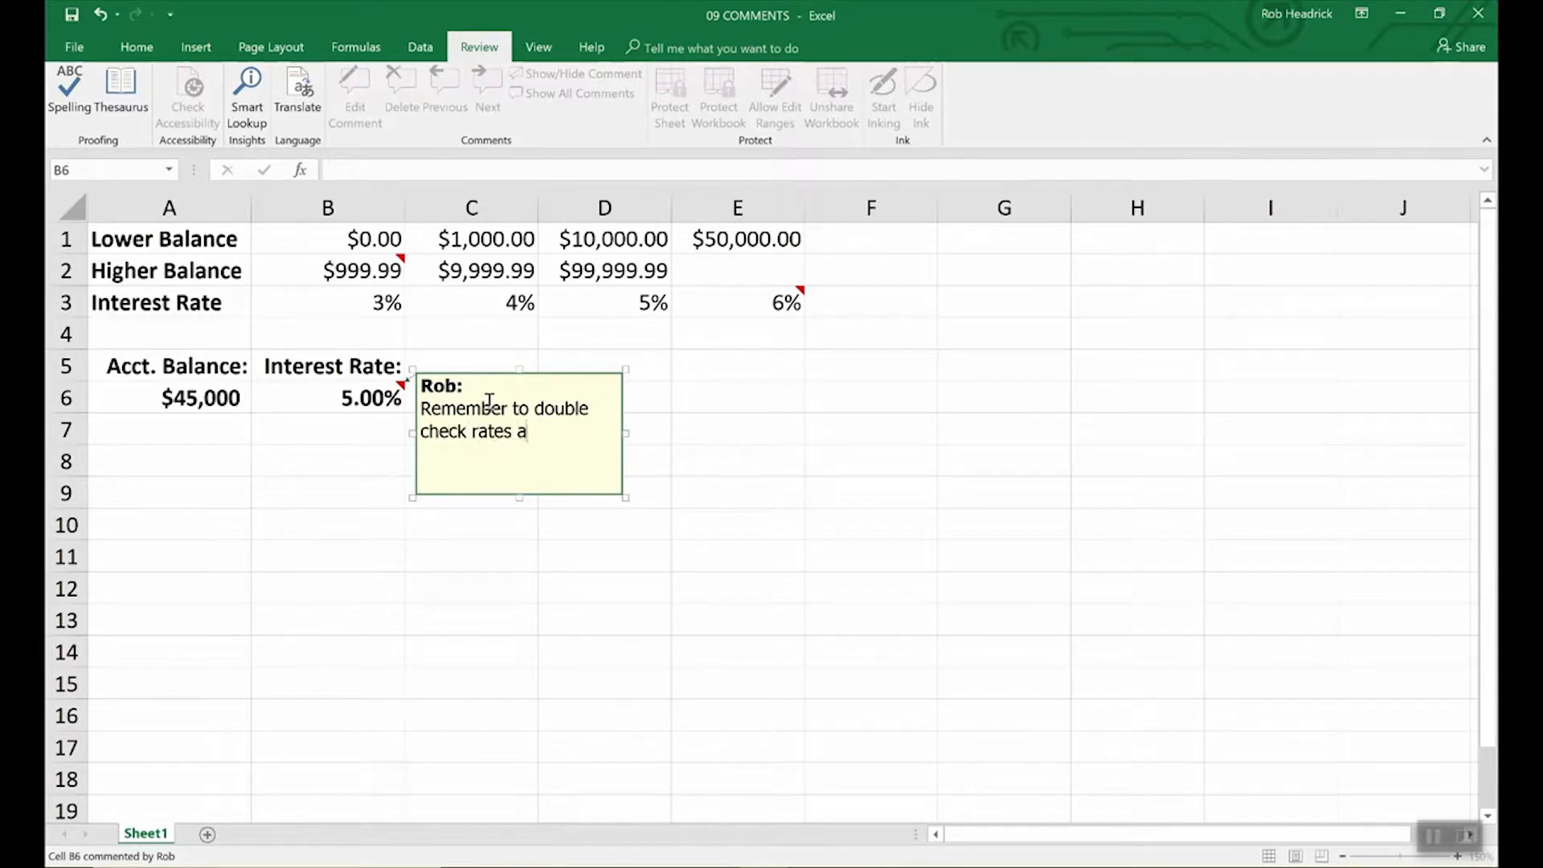
type("bove.")
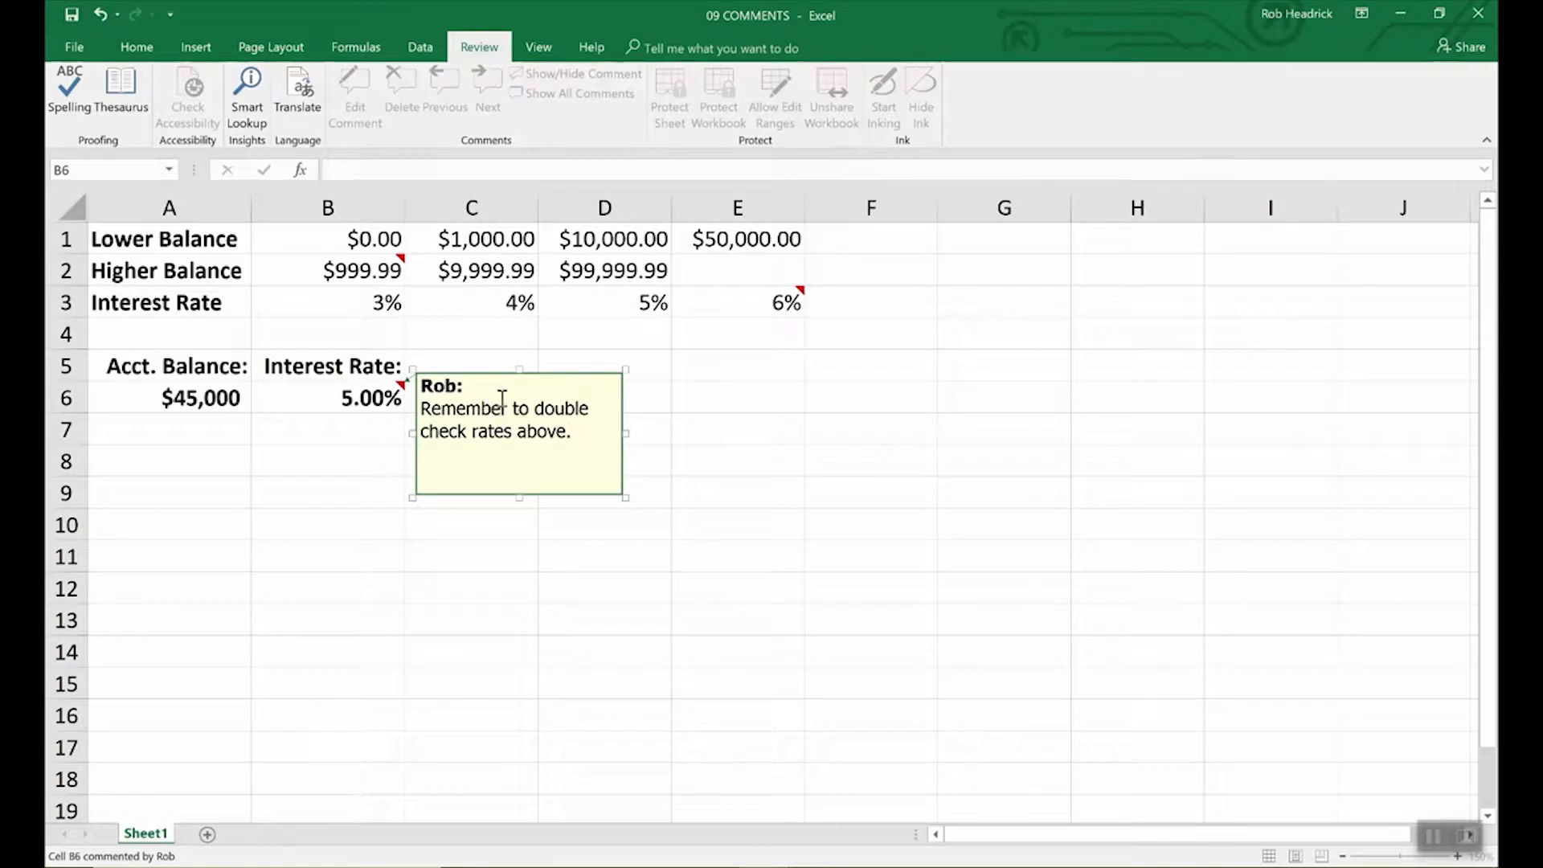
left_click(685, 398)
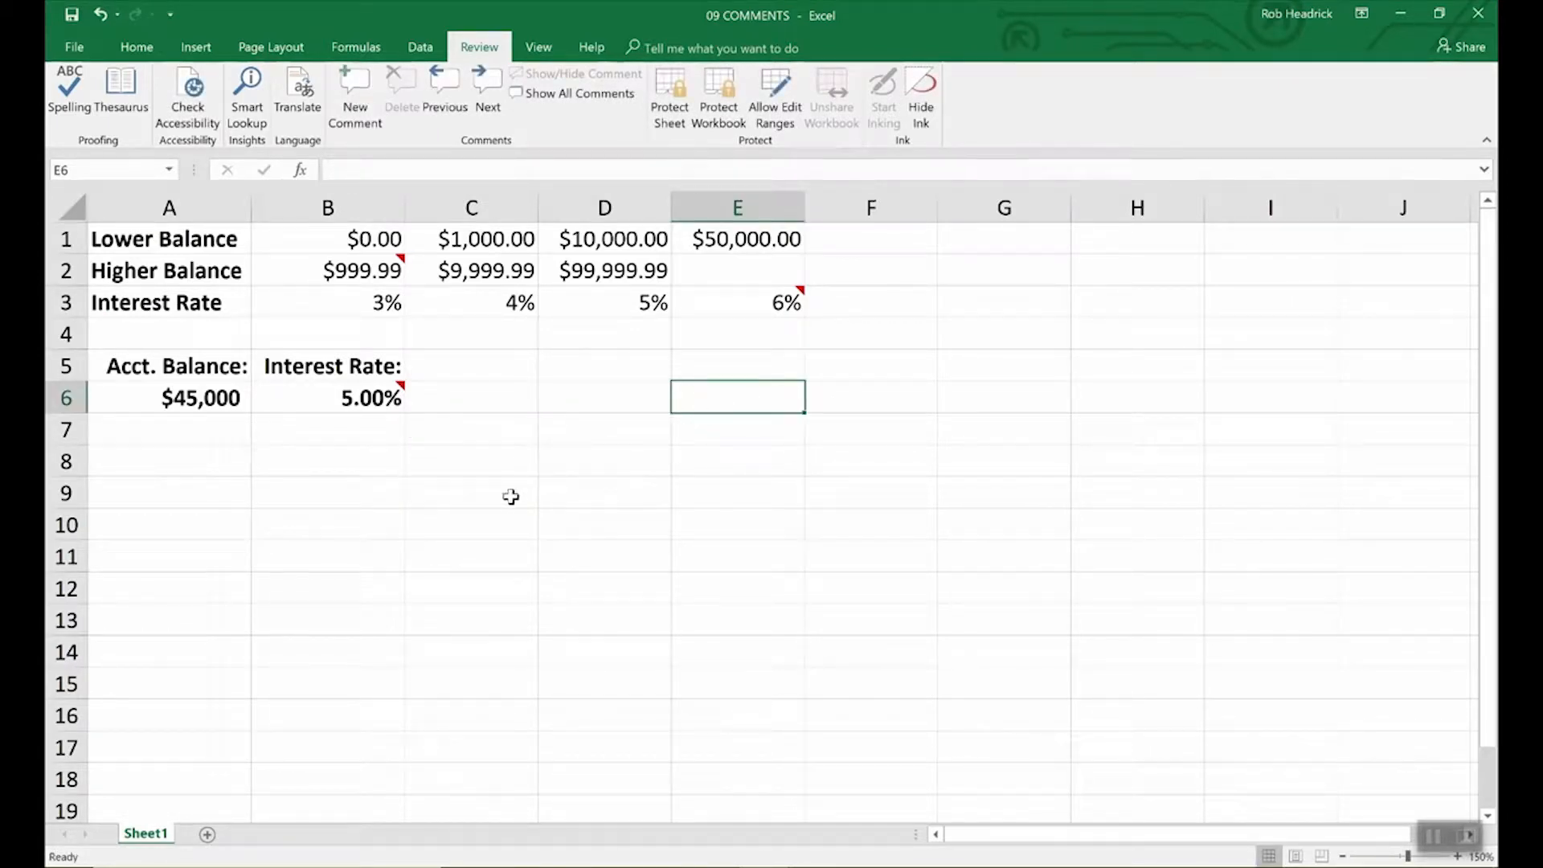
mouse_move(401, 396)
left_click(393, 396)
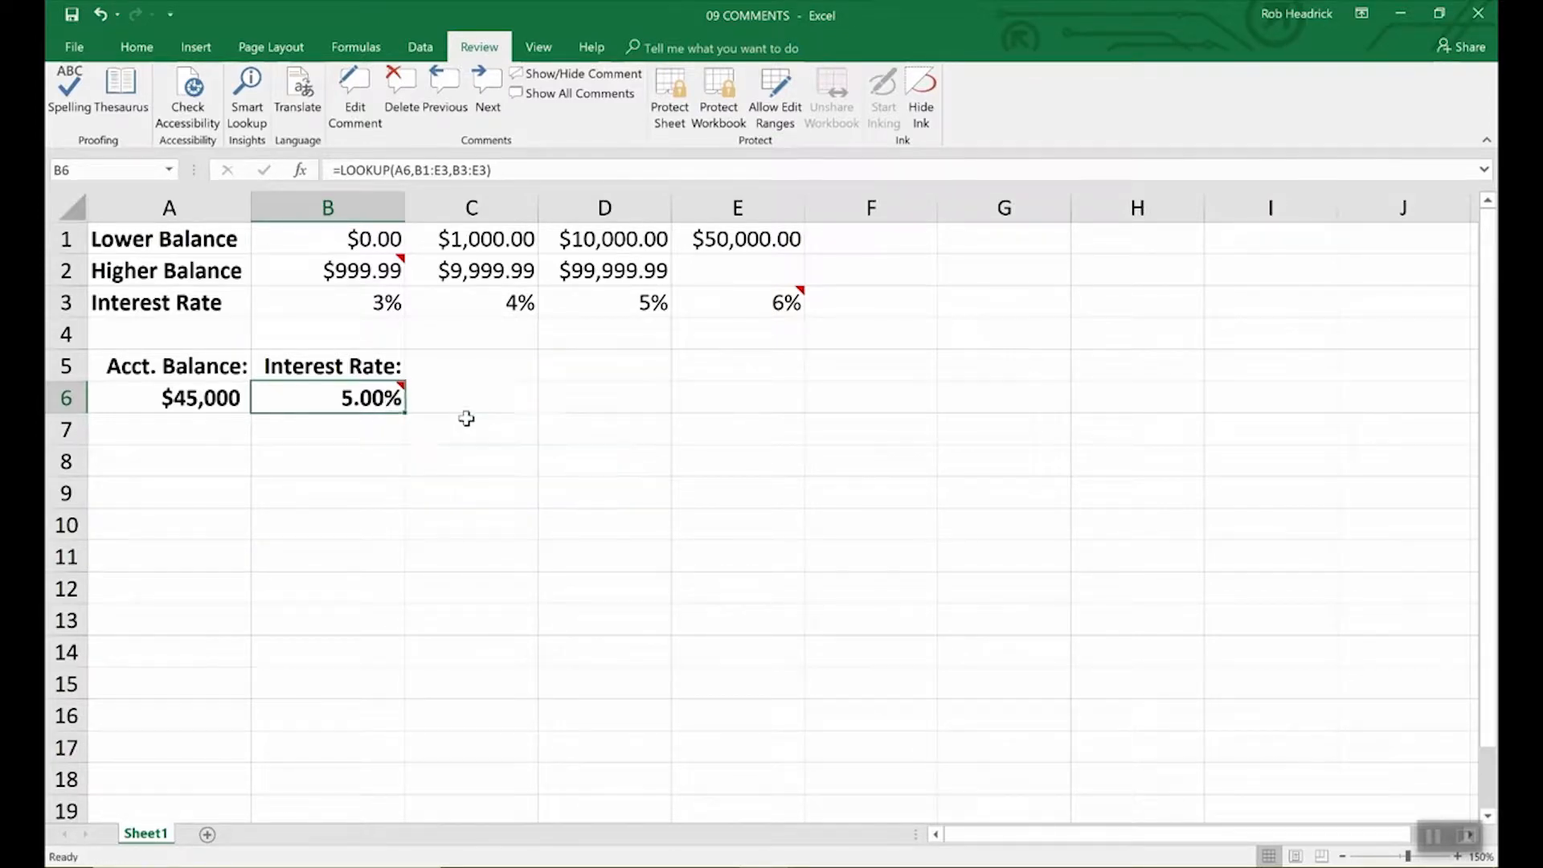
left_click(463, 419)
left_click(394, 397)
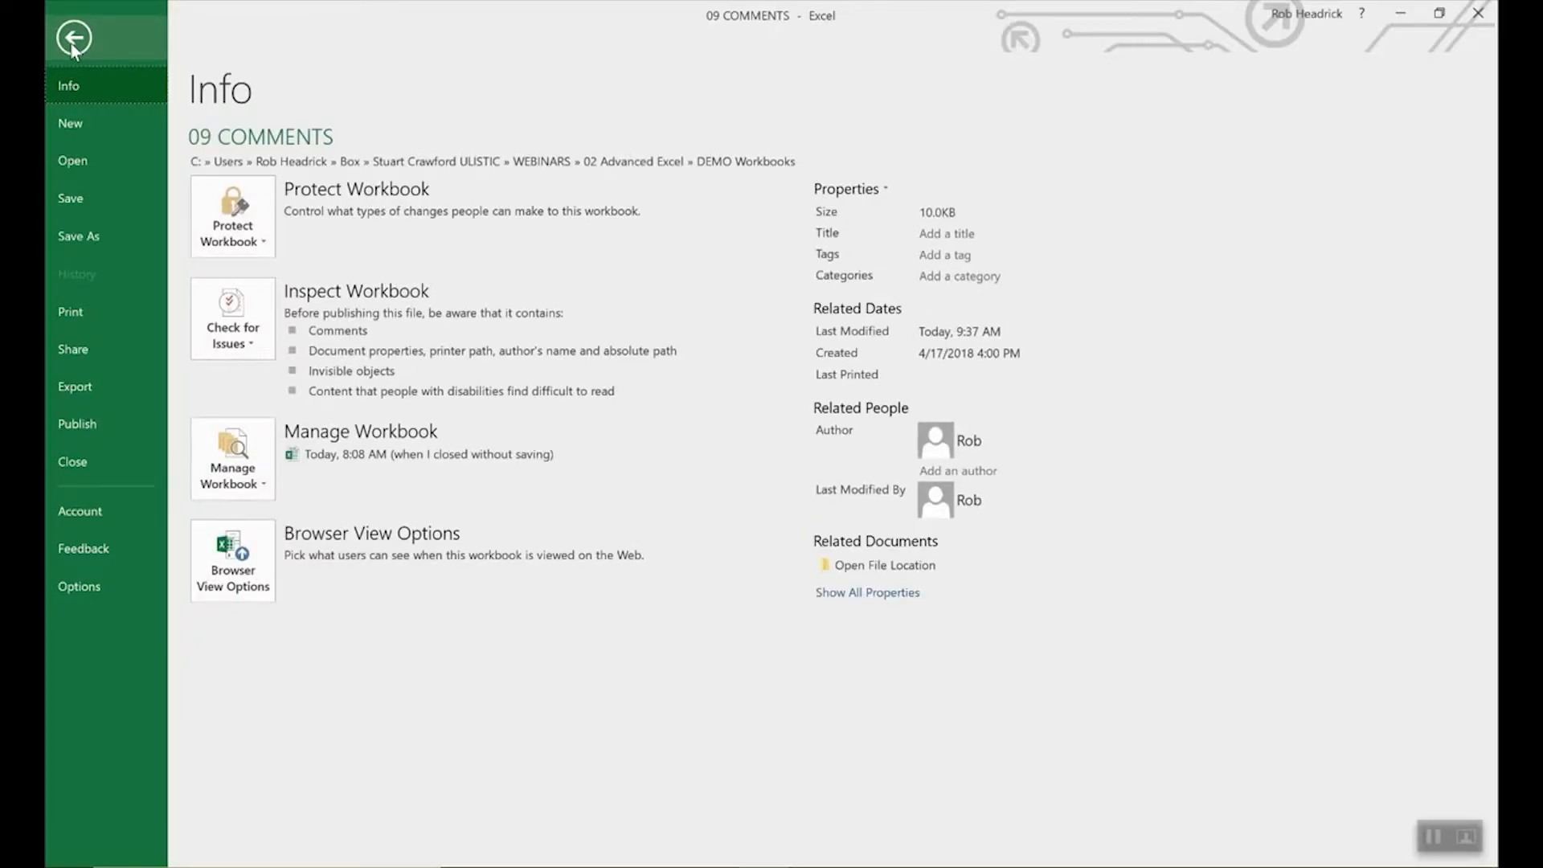
left_click(81, 582)
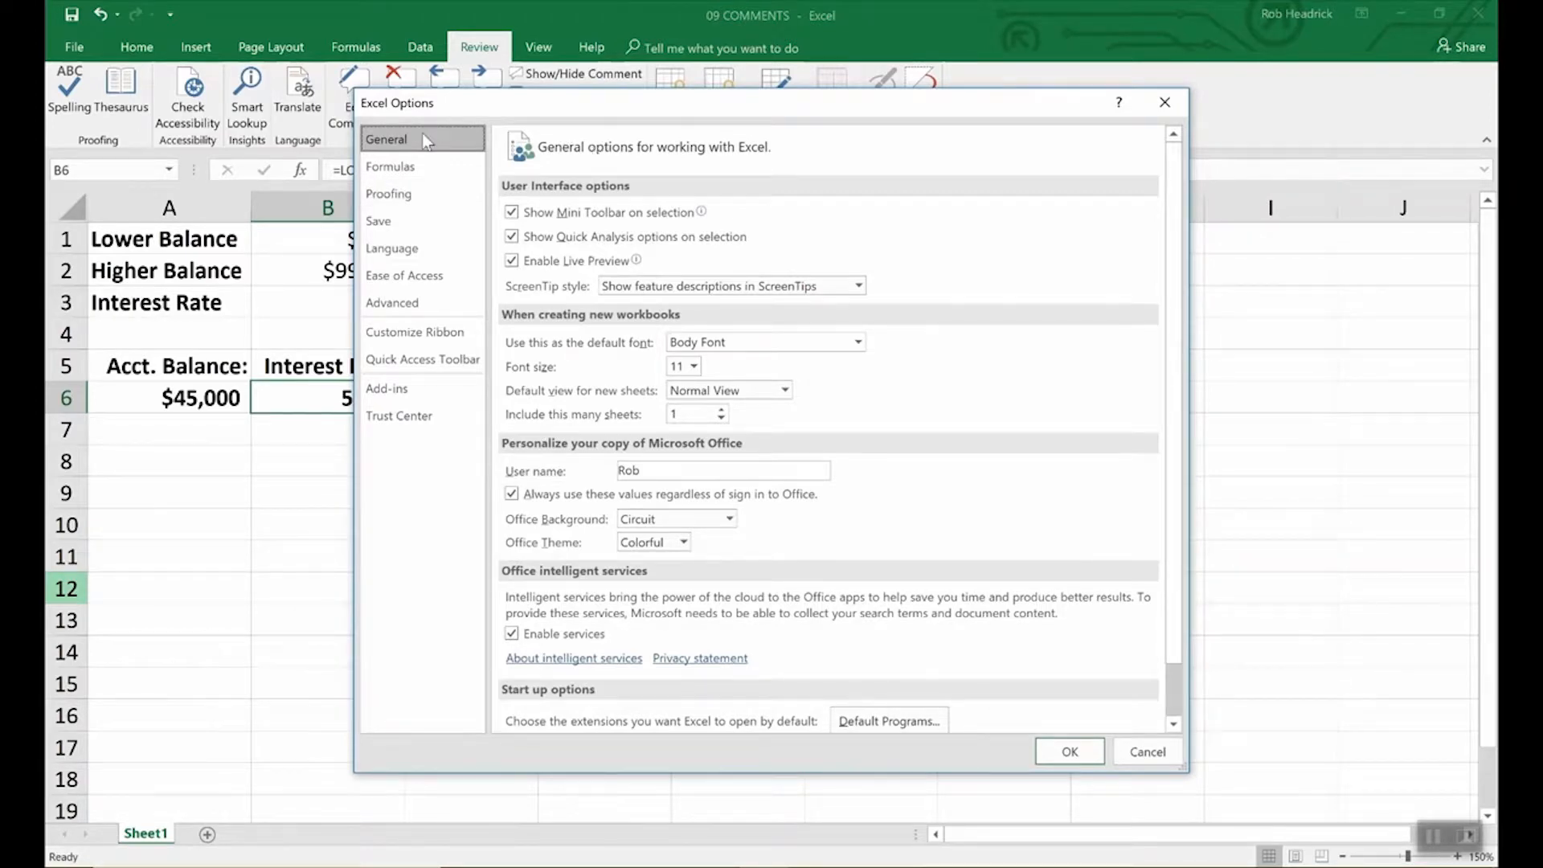
left_click(647, 474)
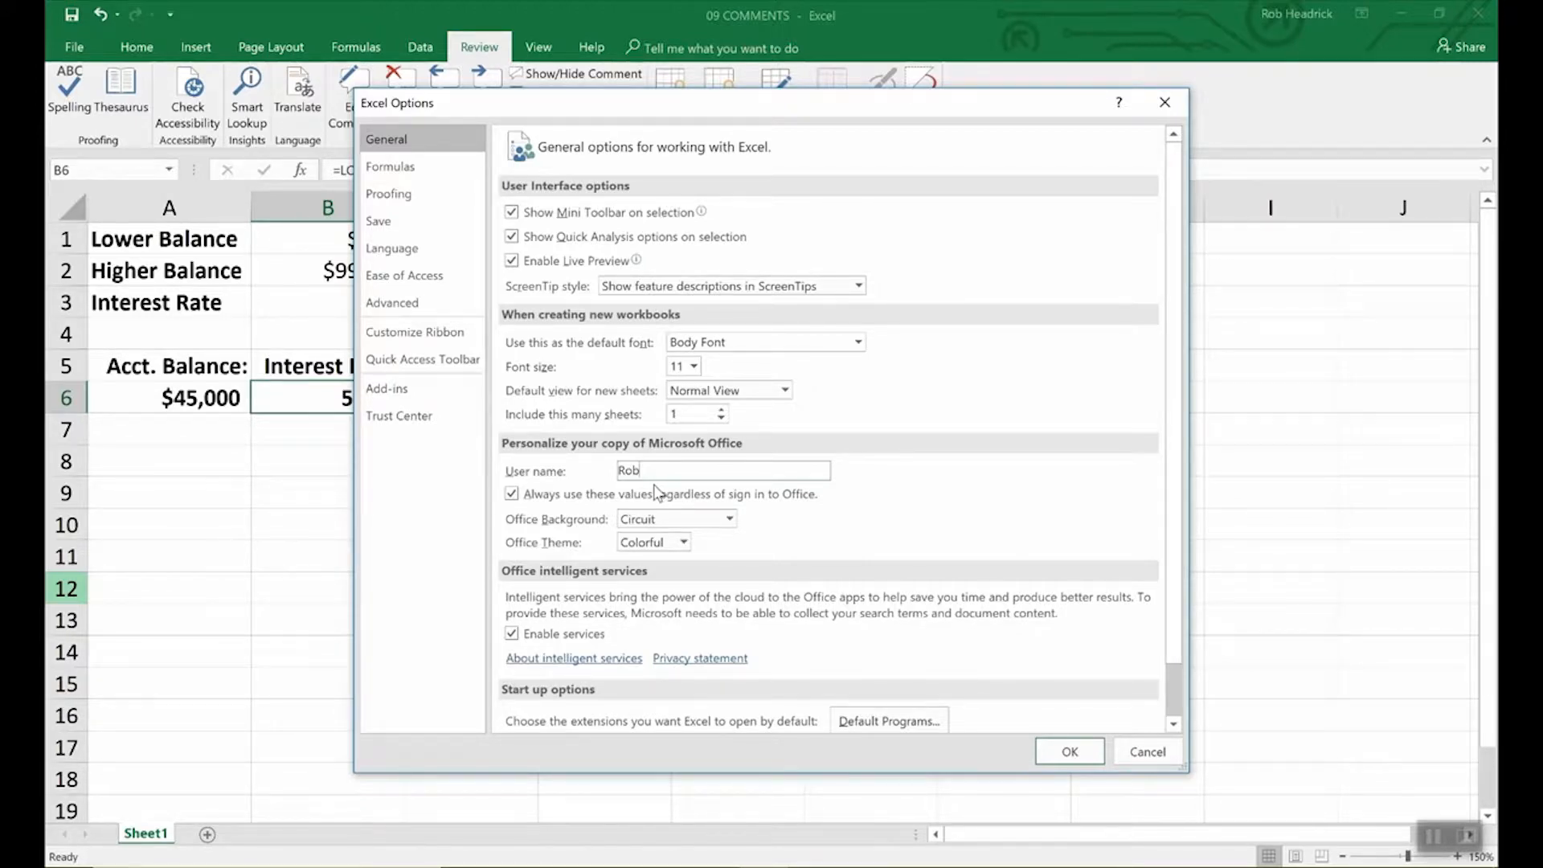
left_click(1070, 751)
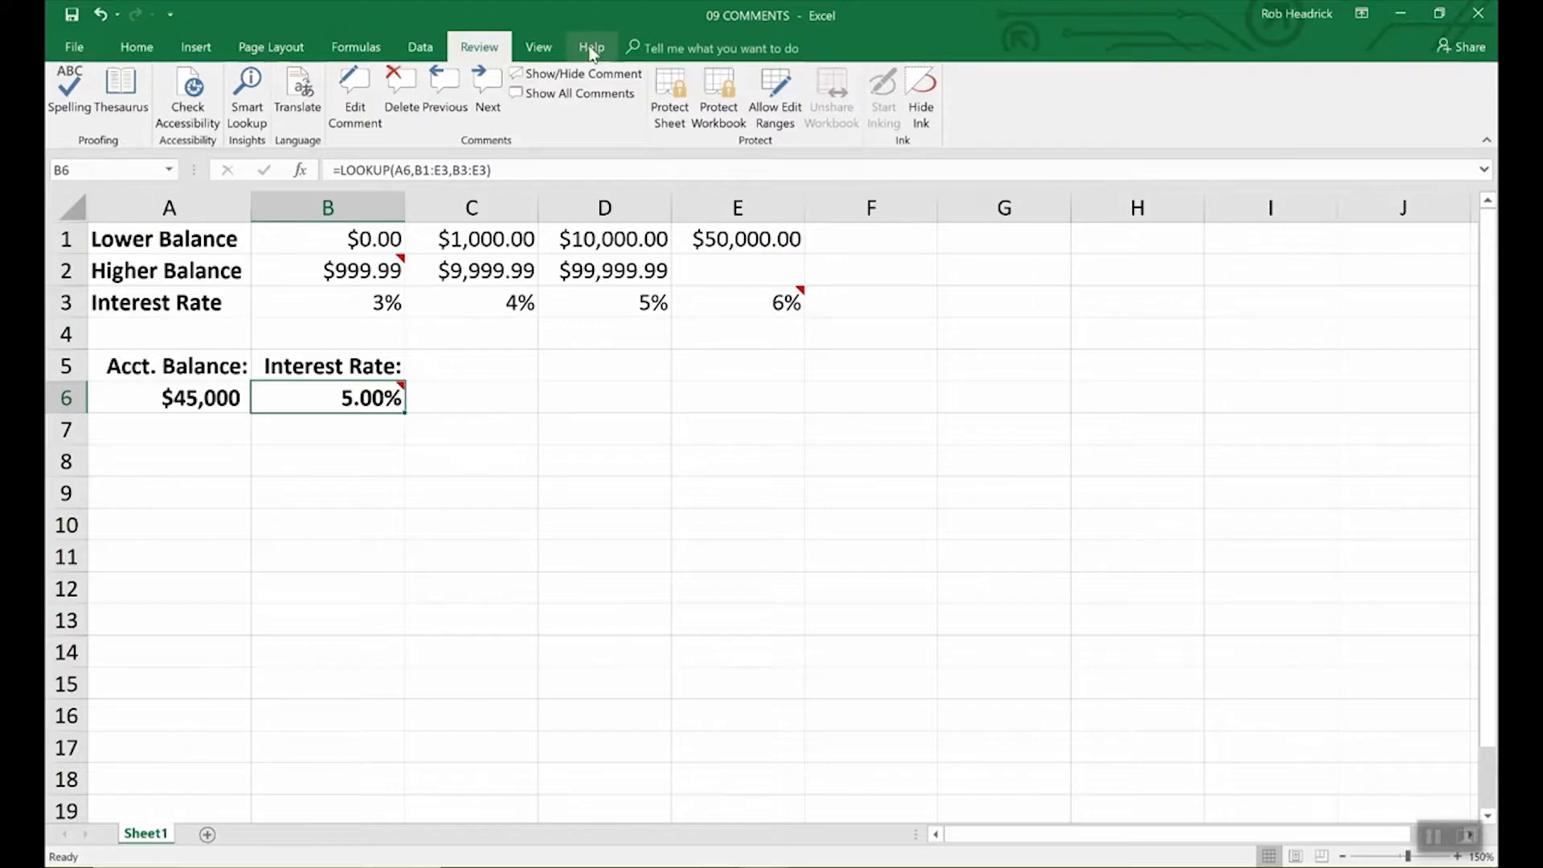
Step: Keep B6's comment permanently shown, then open and cancel its Format Comment dialog
left_click(586, 74)
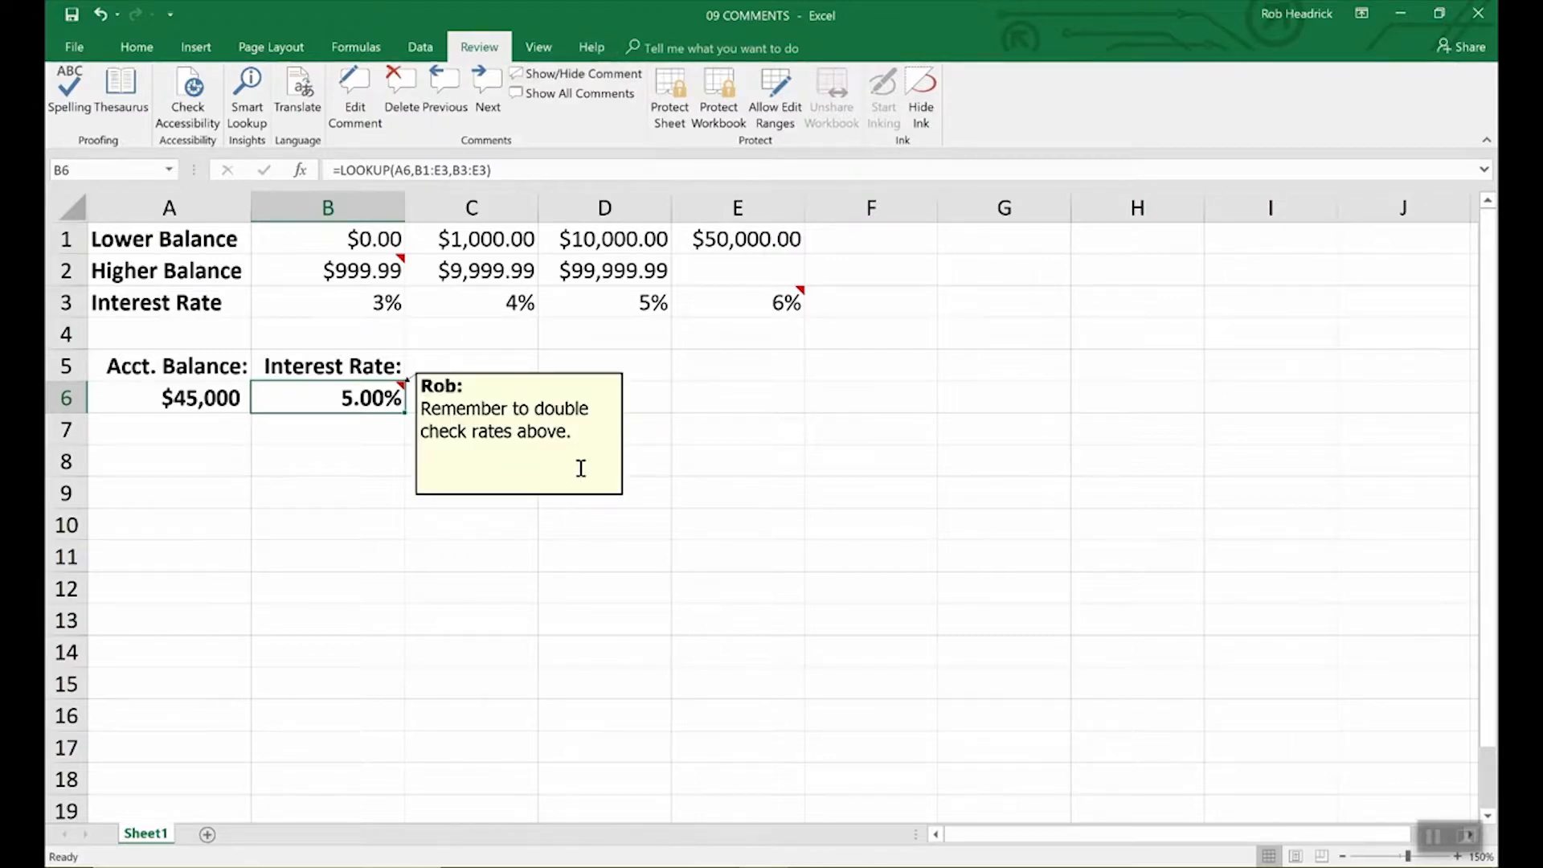
right_click(521, 433)
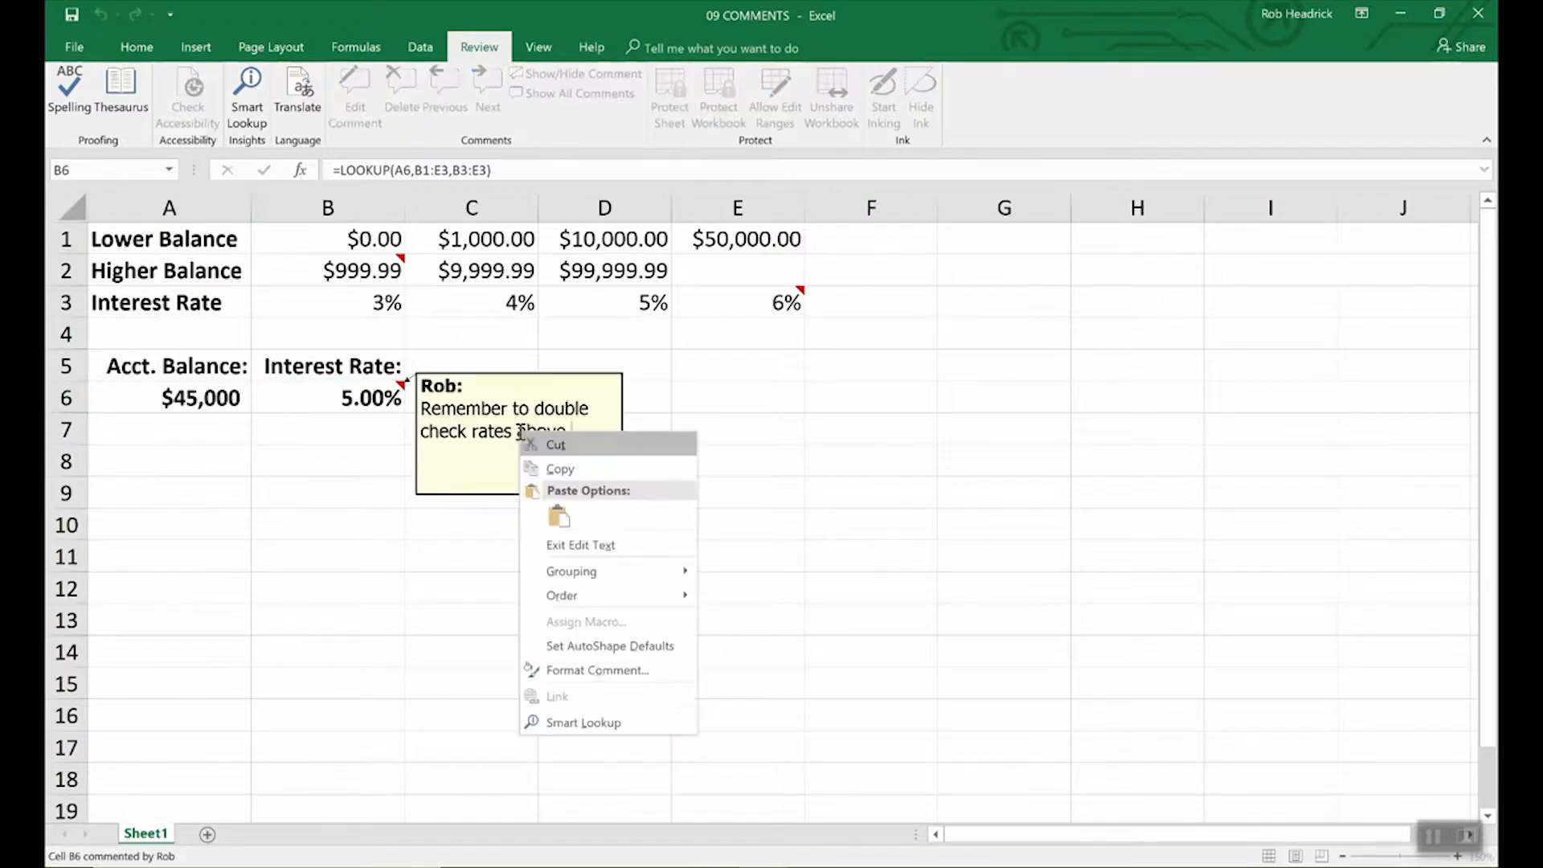
left_click(574, 675)
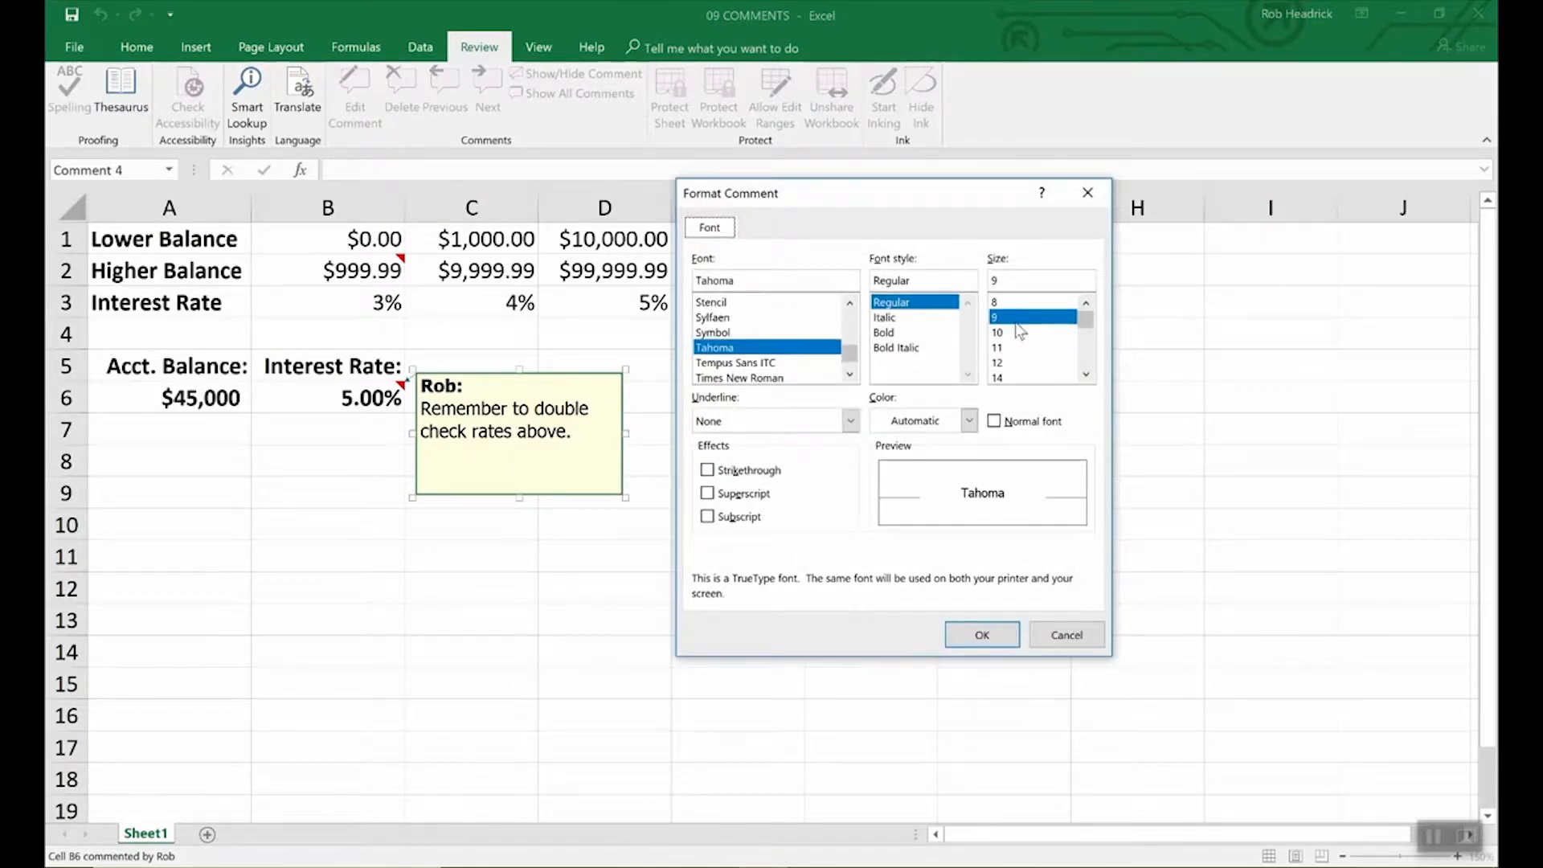
left_click(1063, 636)
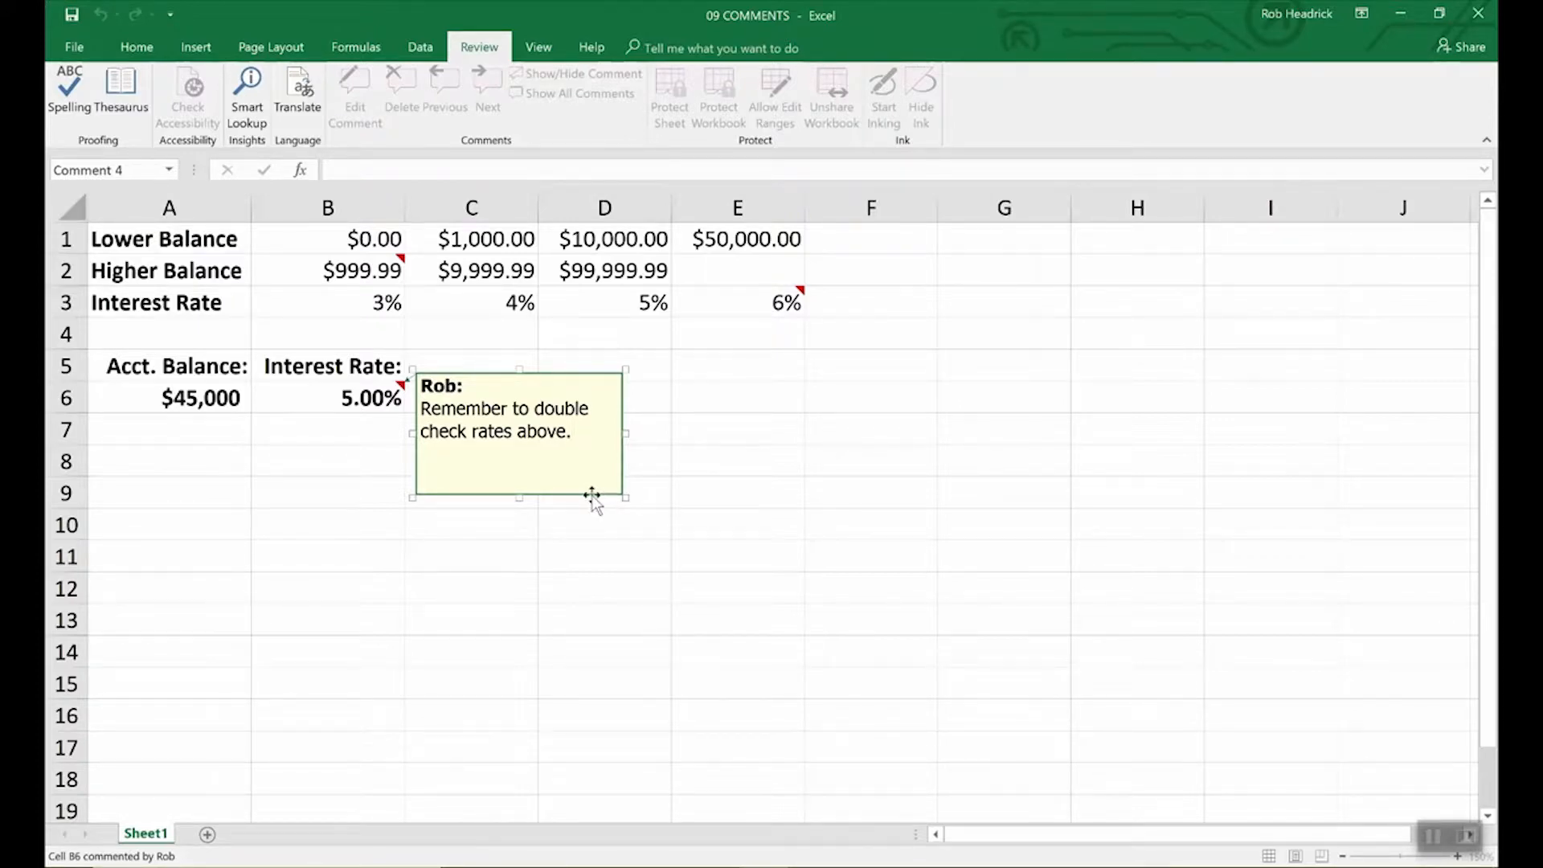
right_click(591, 495)
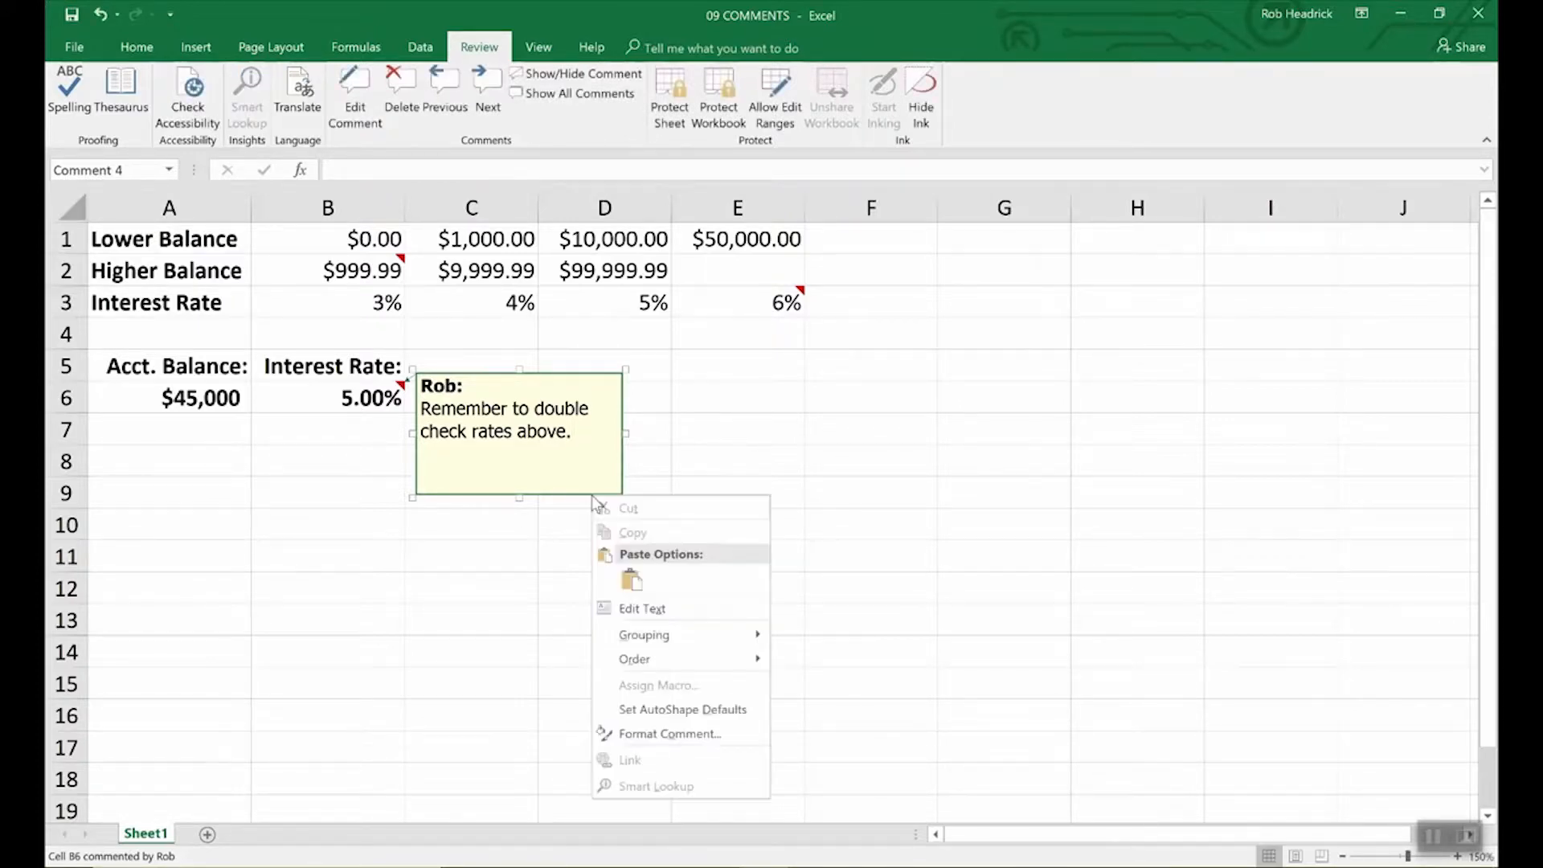
Step: Set the fill color of B6's comment box to light turquoise in Format Comment
left_click(639, 733)
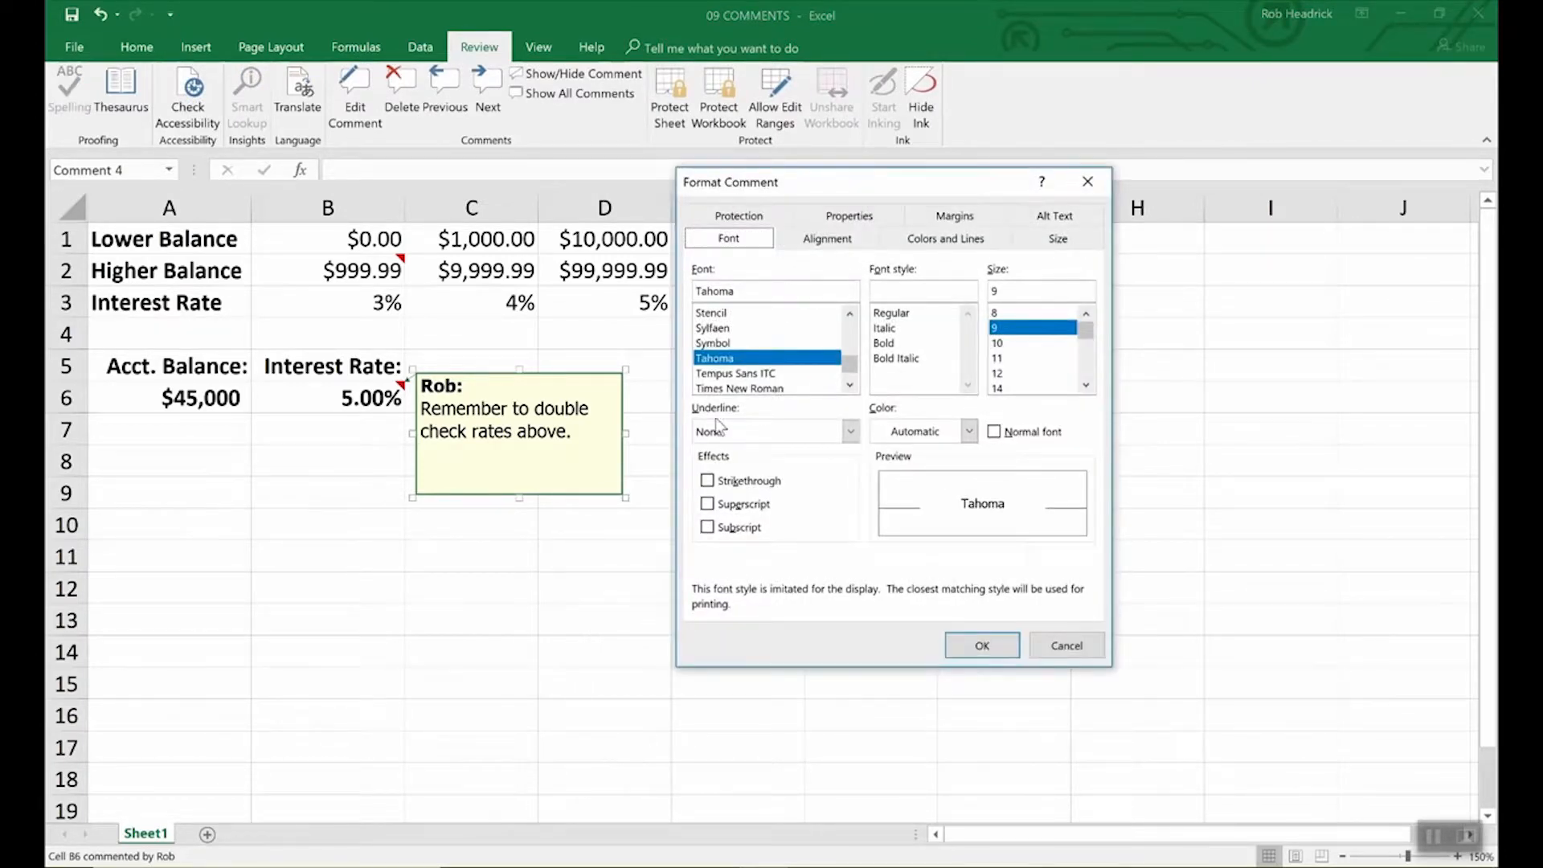
left_click(947, 242)
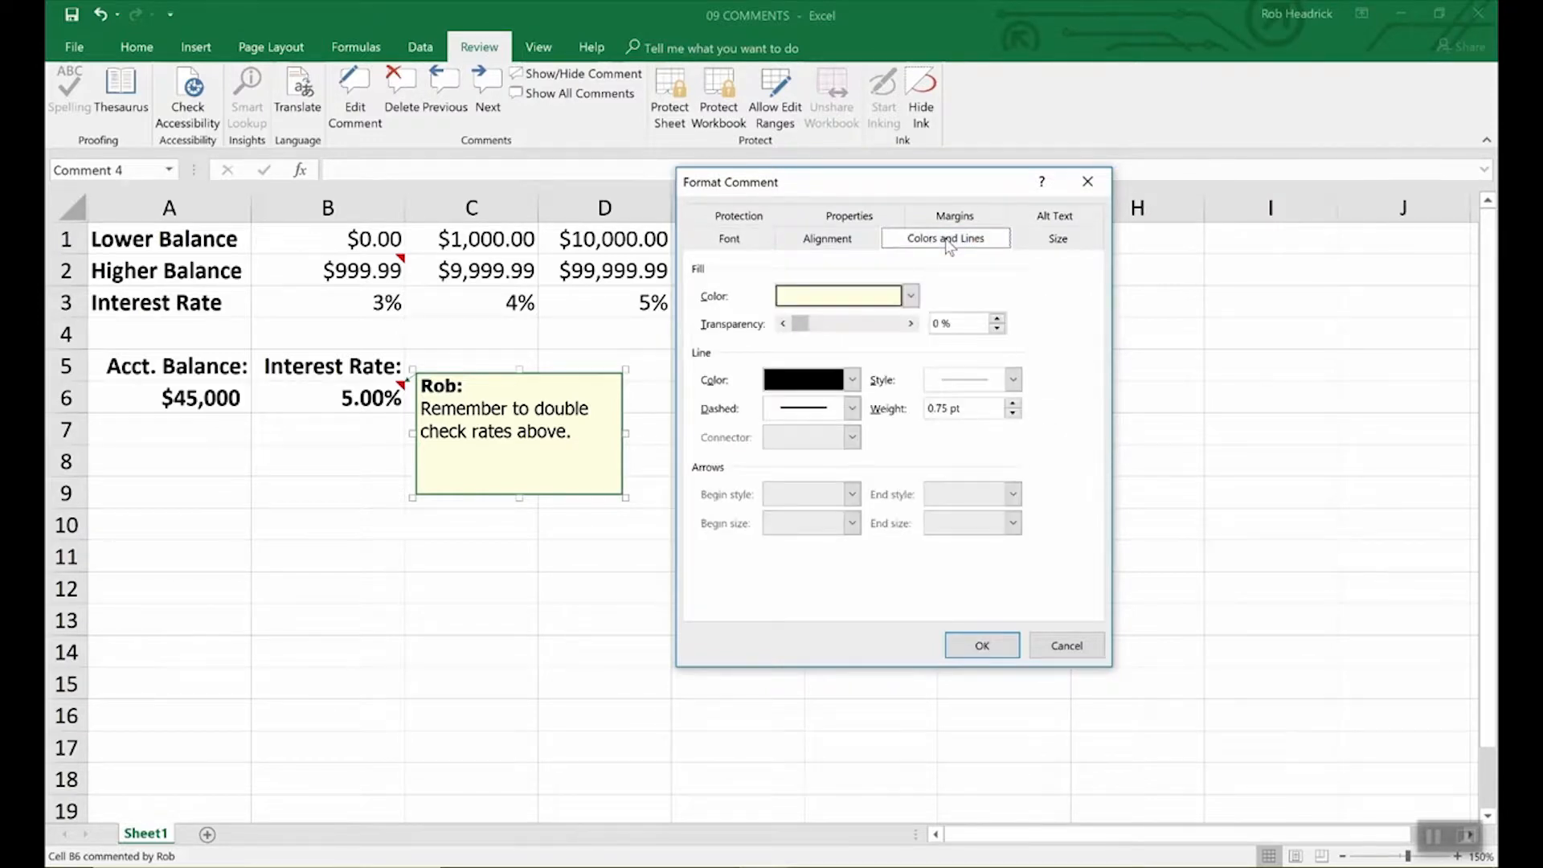
left_click(911, 296)
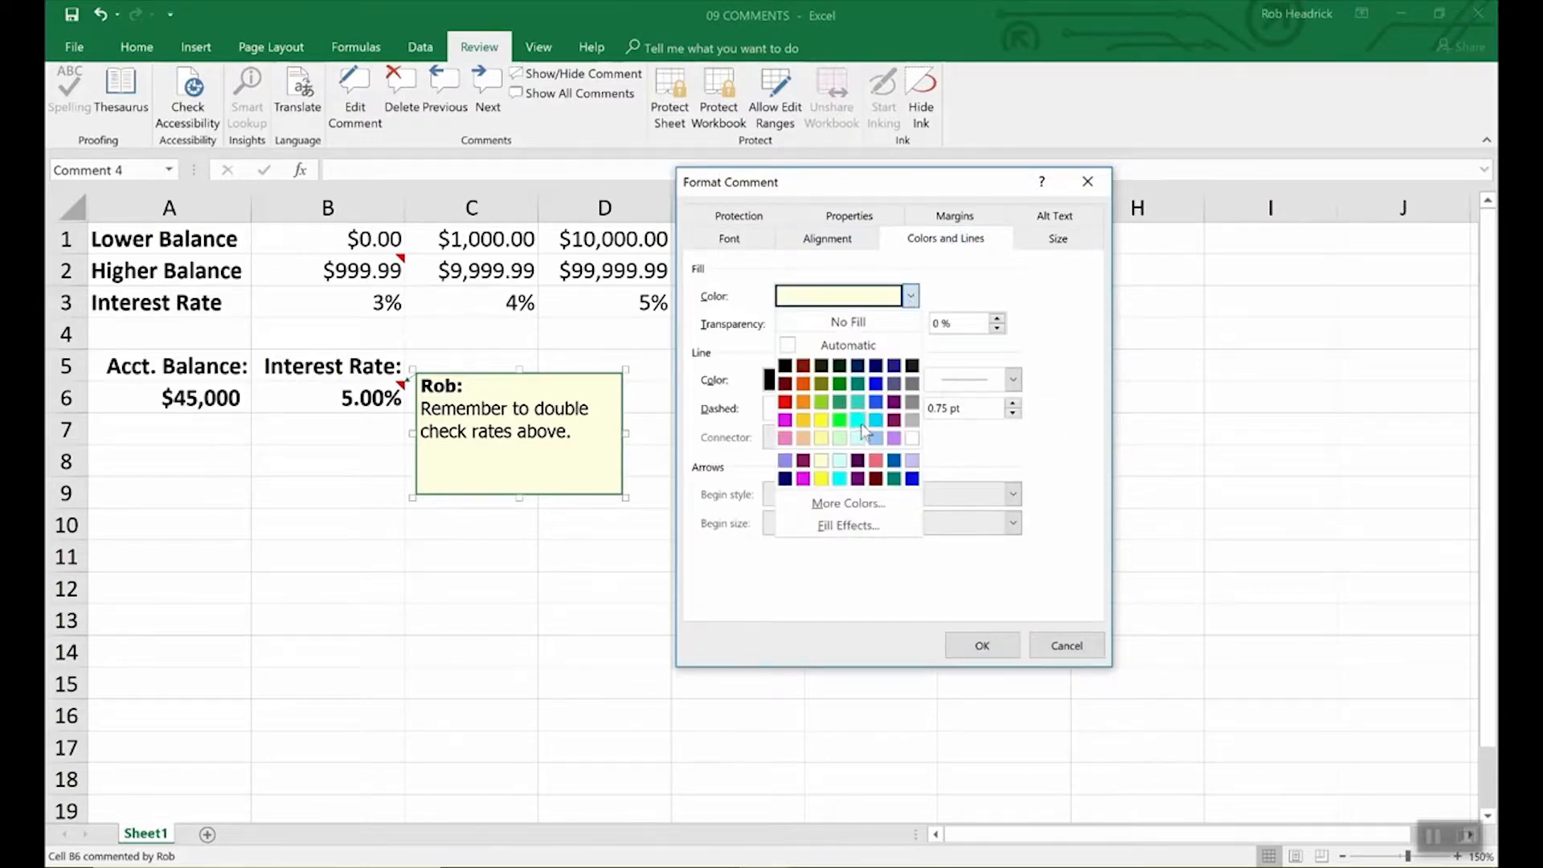
left_click(859, 438)
left_click(1008, 647)
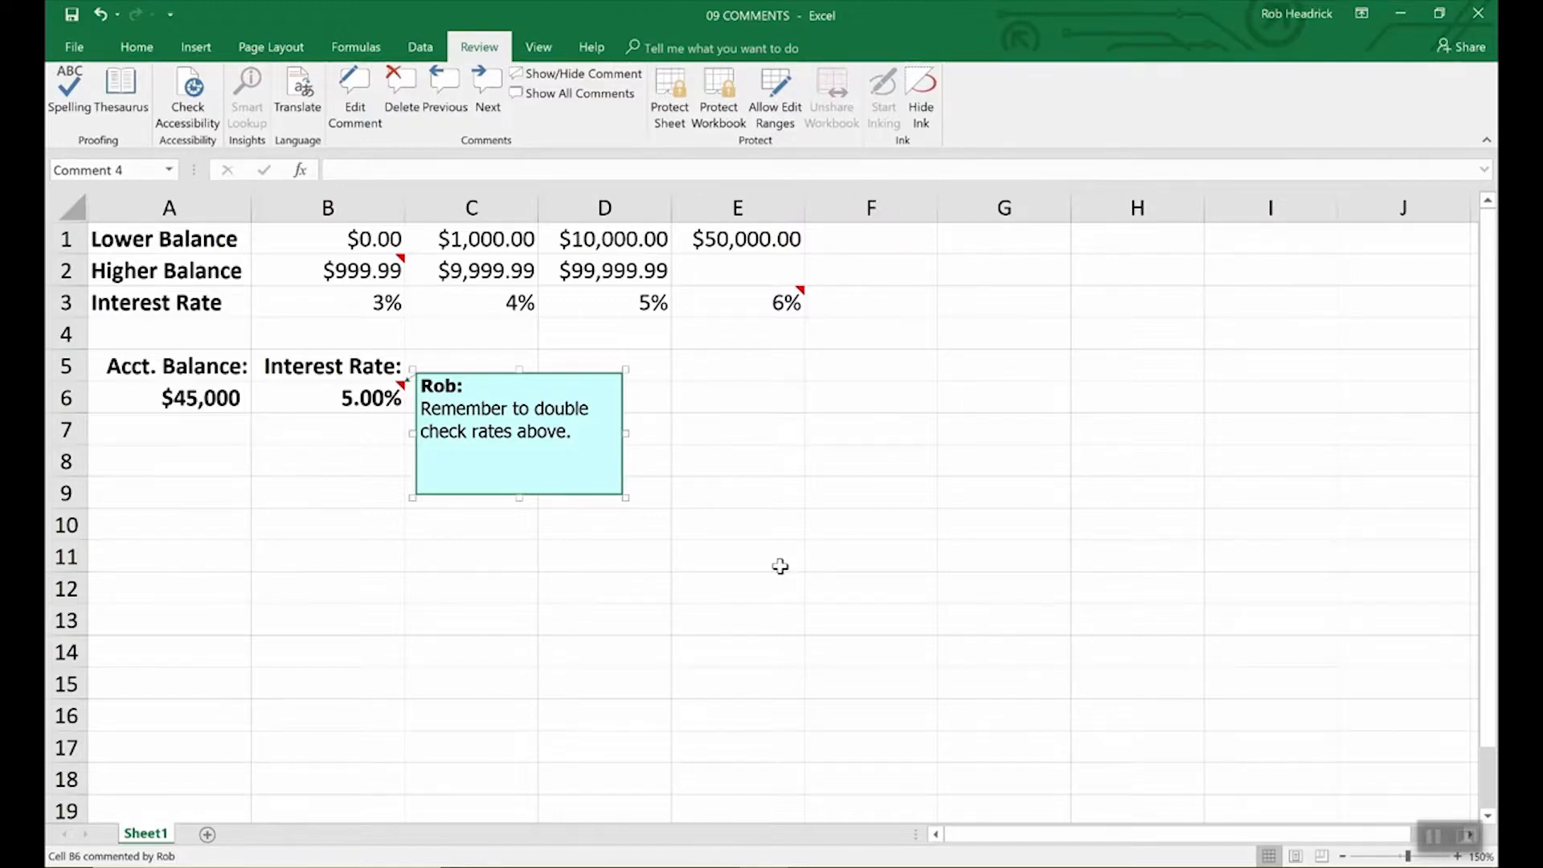
Step: Check the comments on B2 and E3, then show all comments on the sheet
left_click(780, 567)
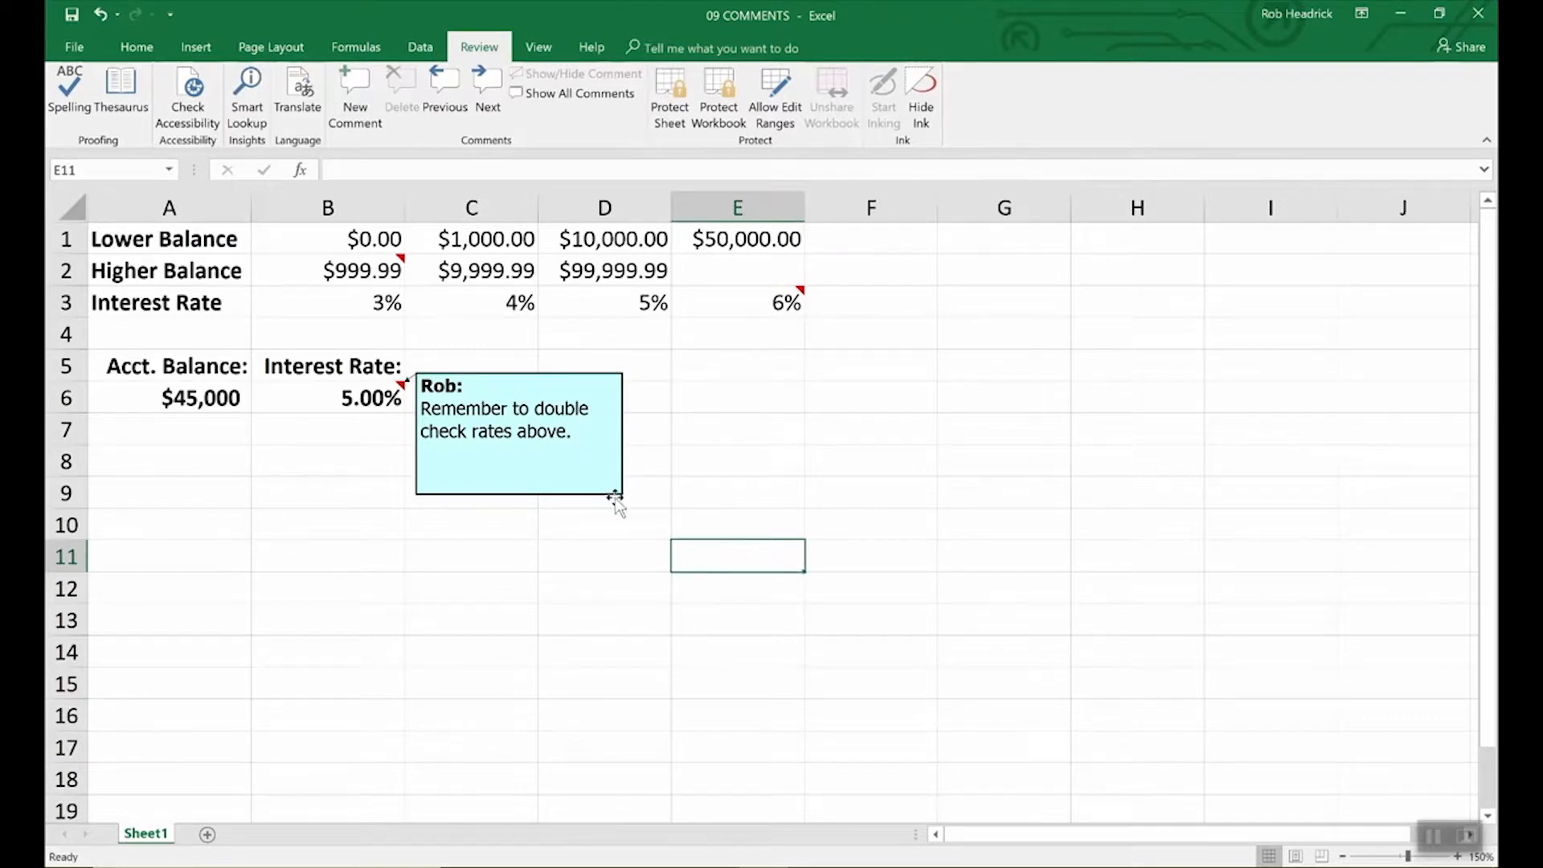
left_click(395, 270)
left_click(760, 317)
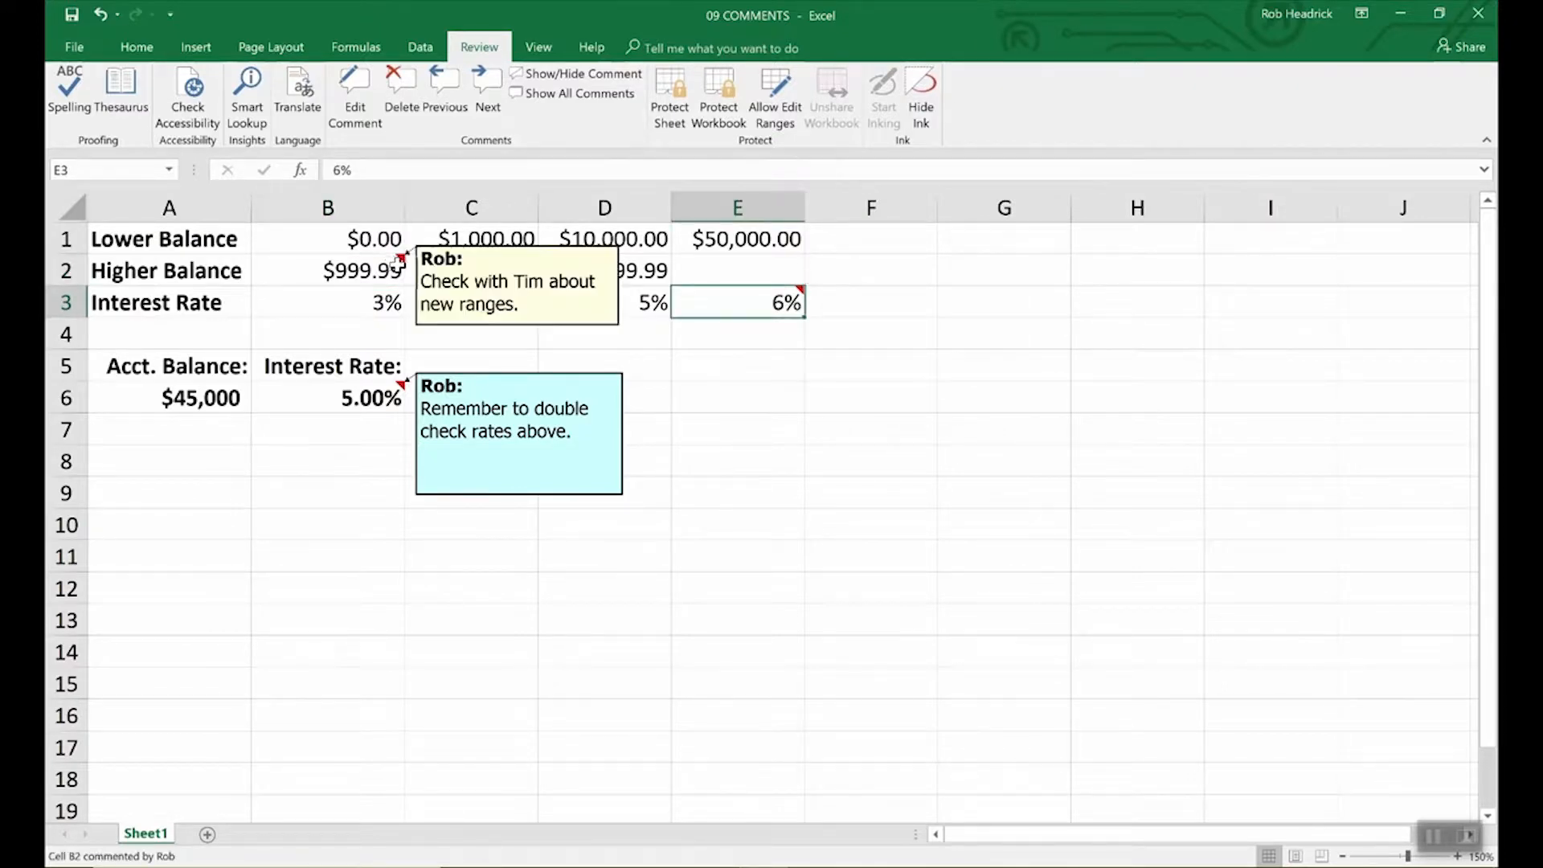
mouse_move(737, 308)
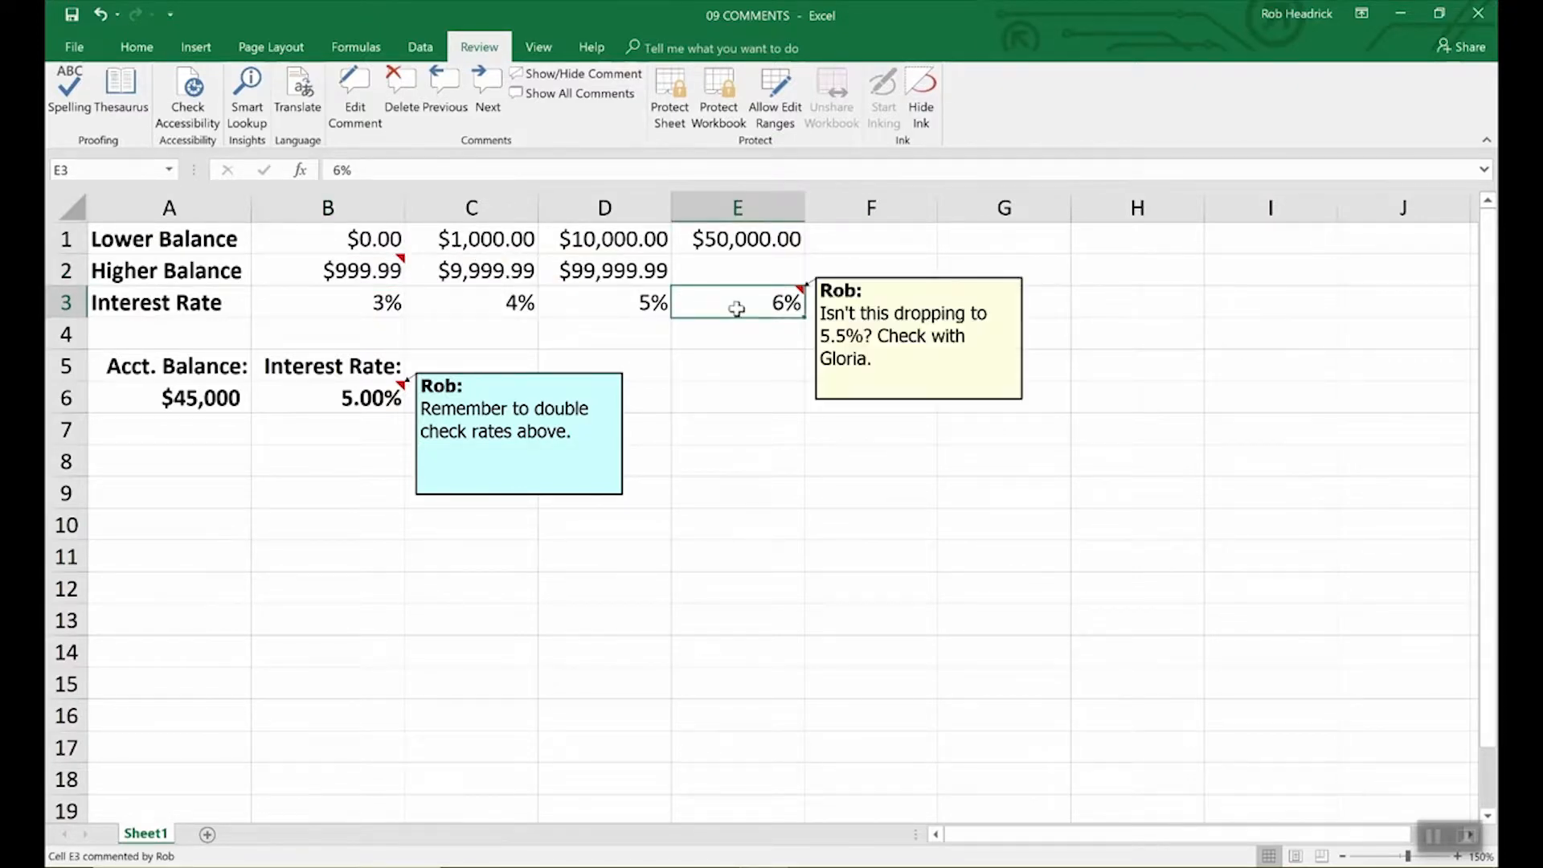
left_click(359, 271)
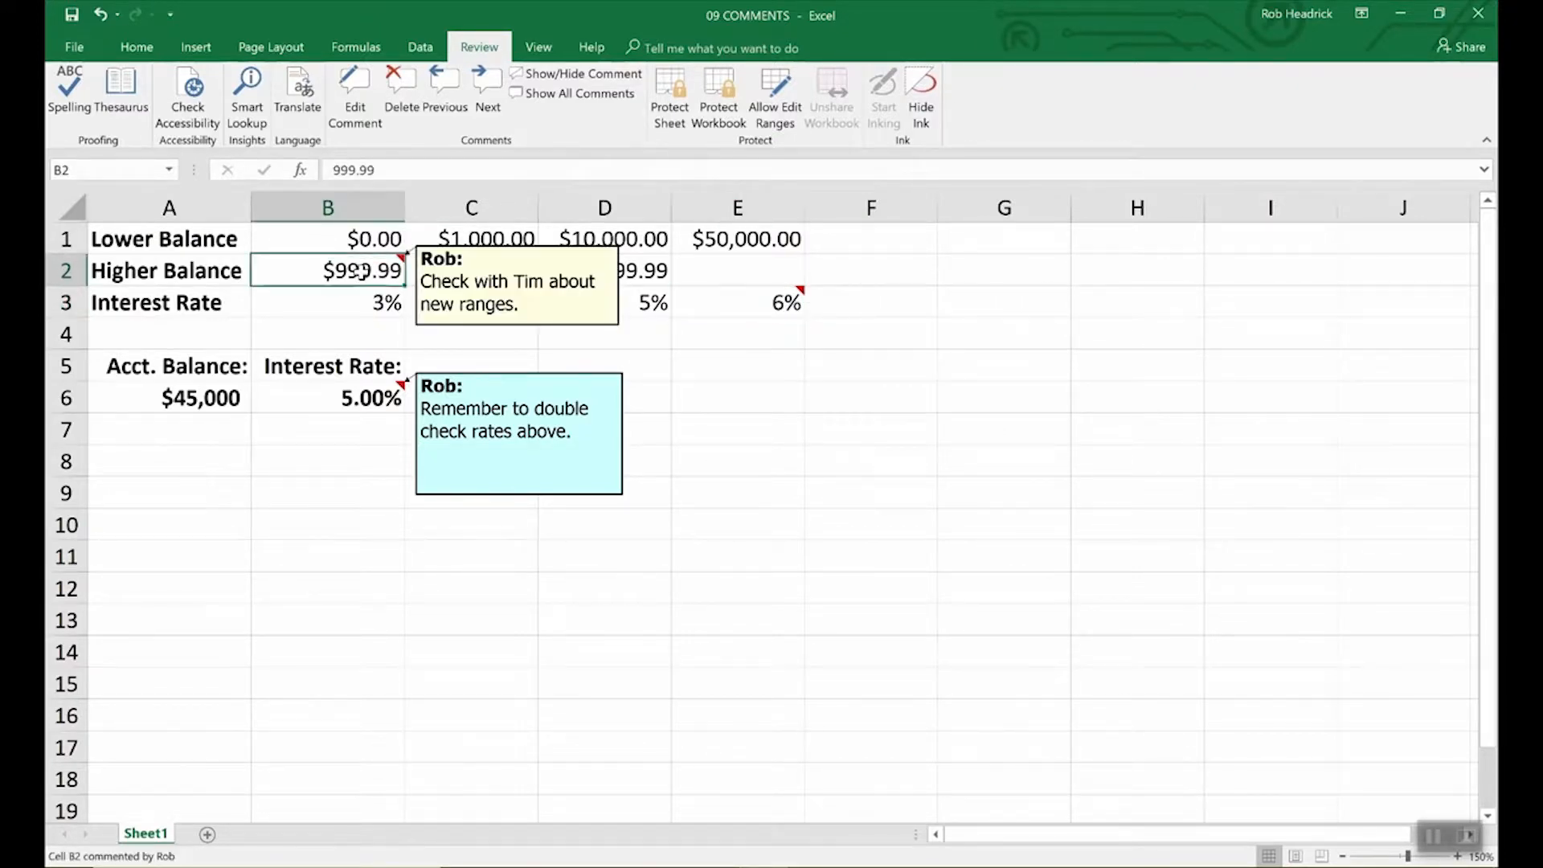
left_click(595, 94)
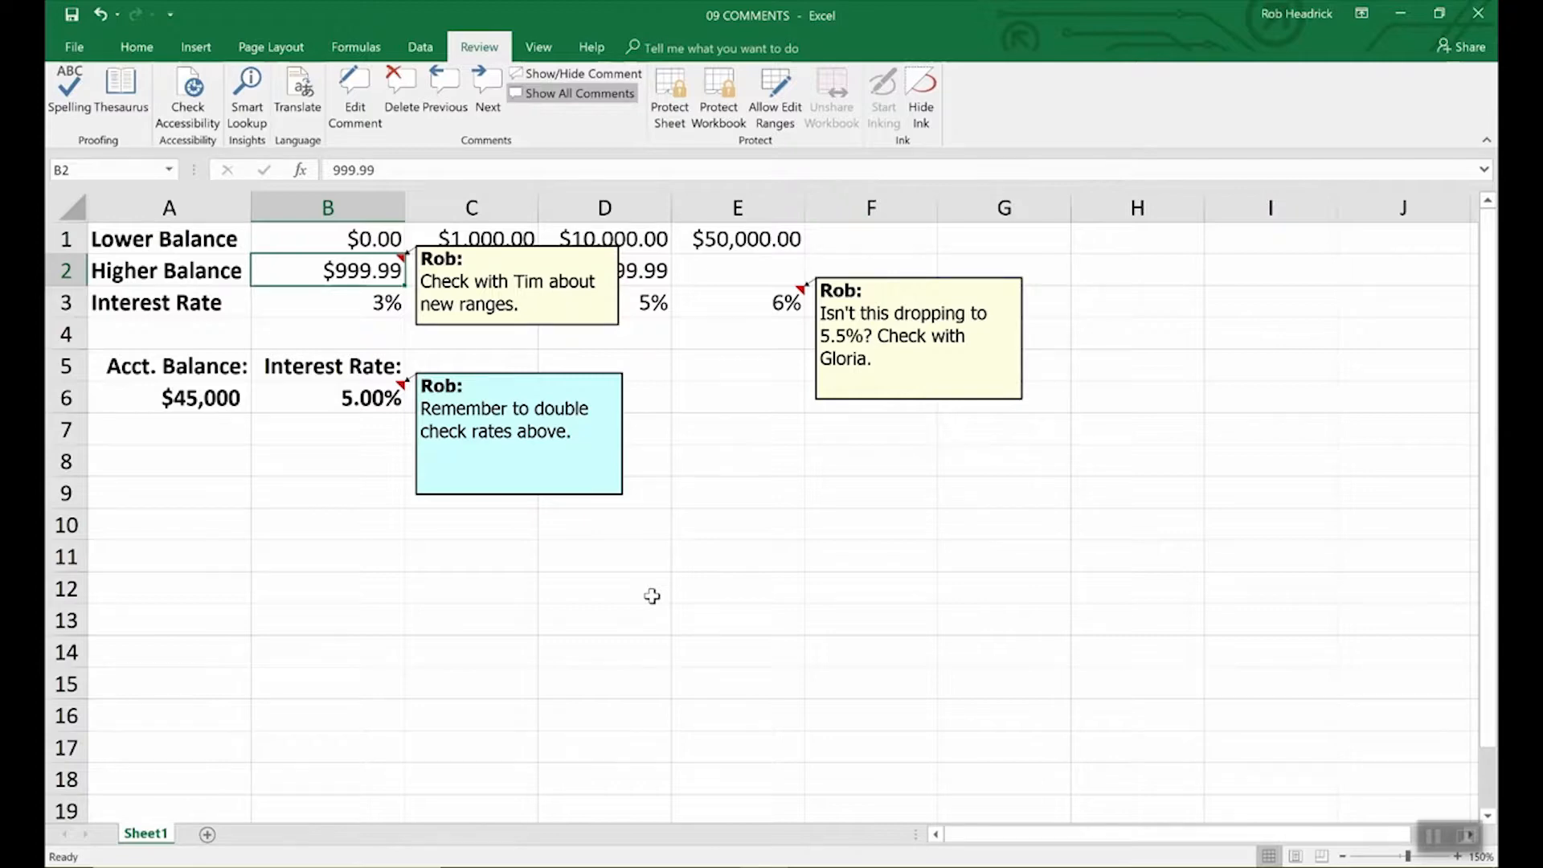
Step: Delete the comments on B6 and B2, leaving E3's comment selected
left_click(359, 399)
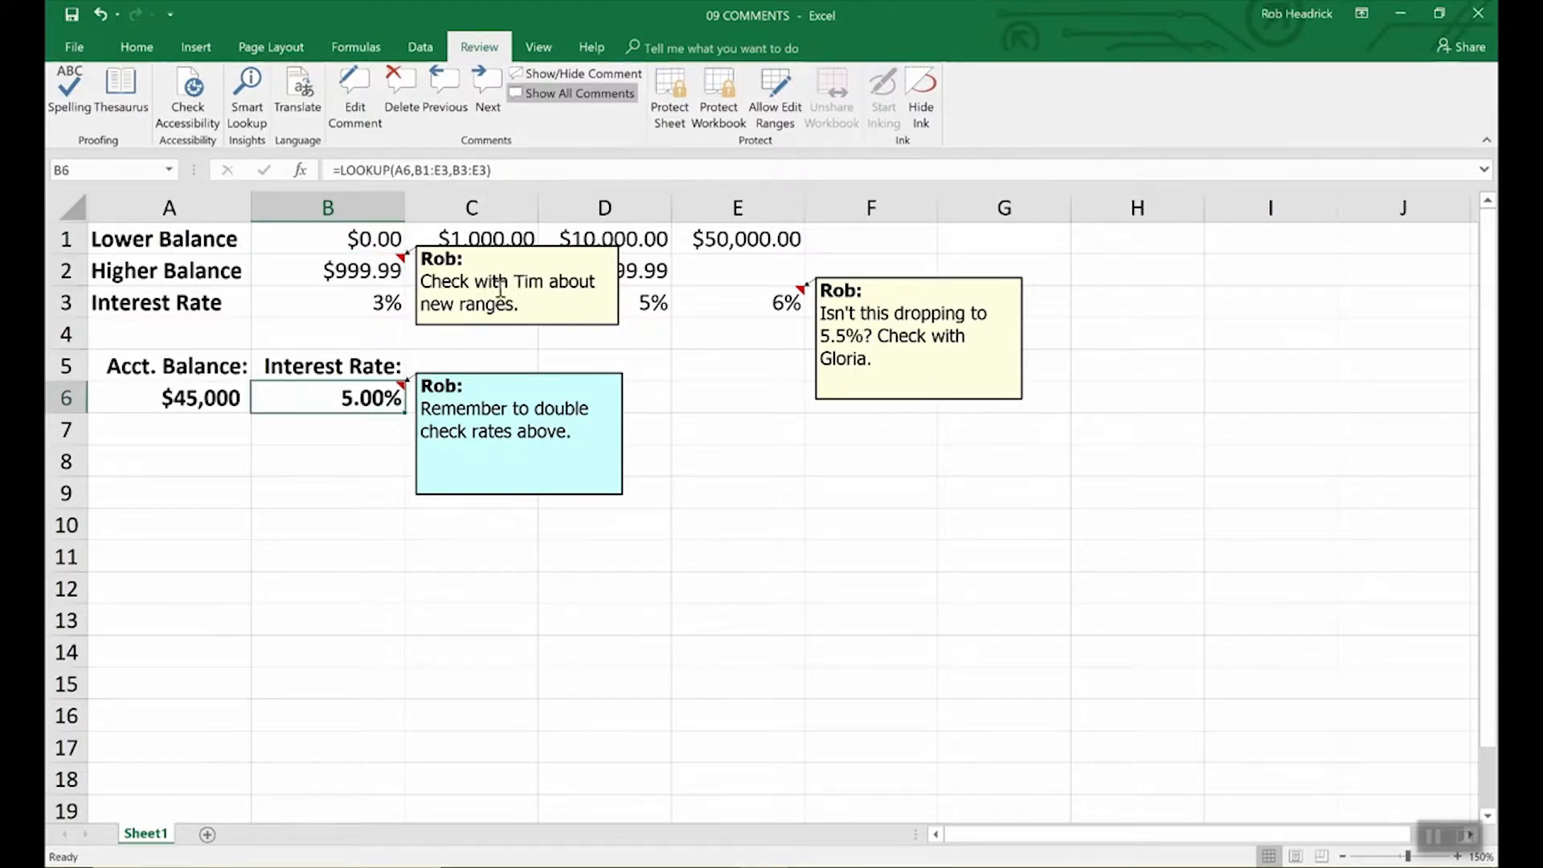
left_click(401, 83)
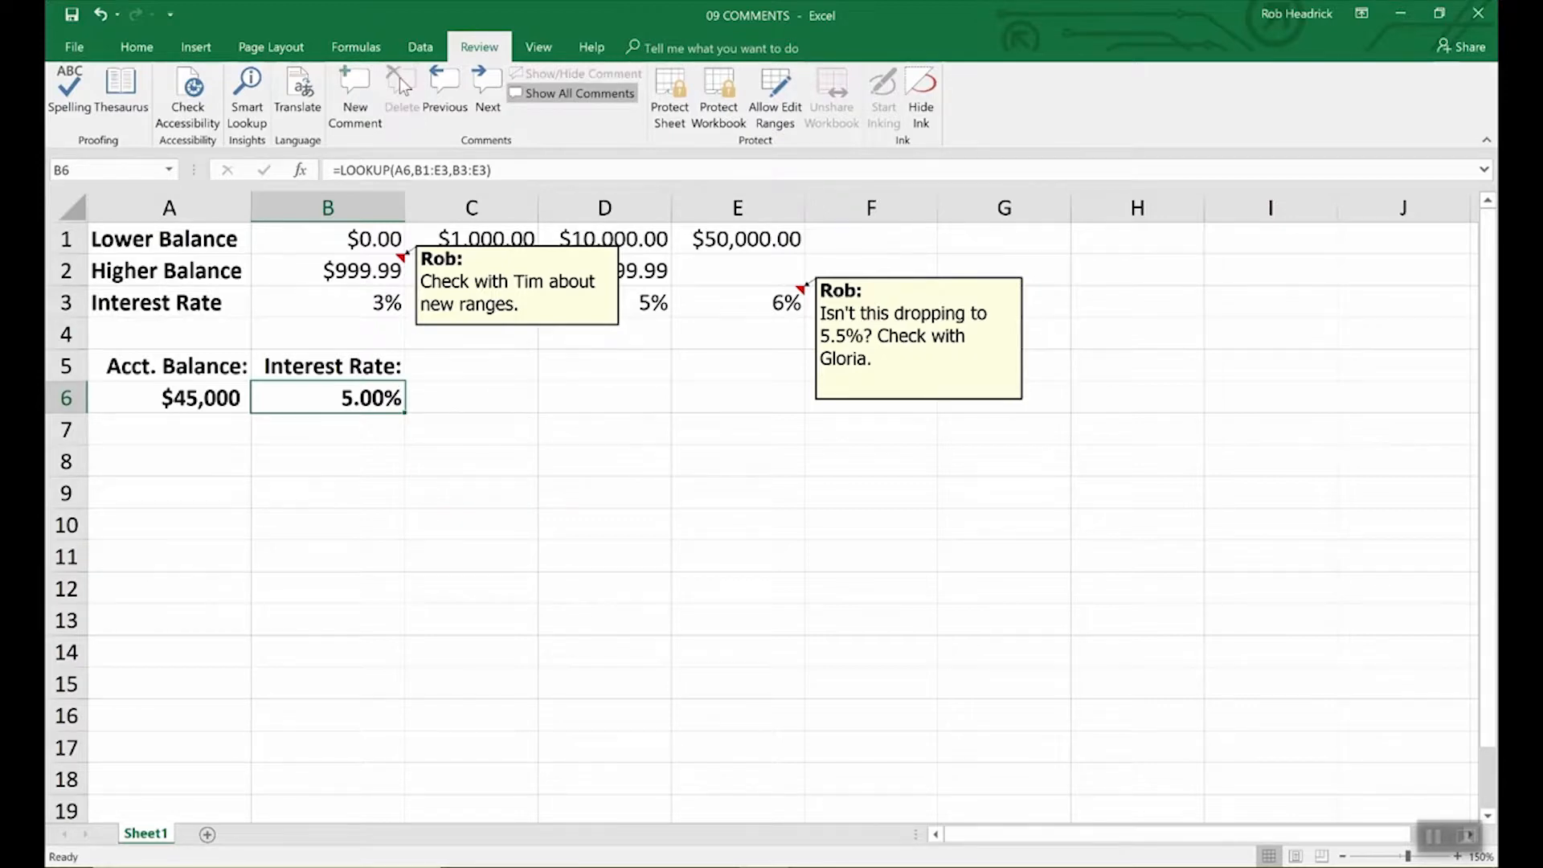
left_click(565, 326)
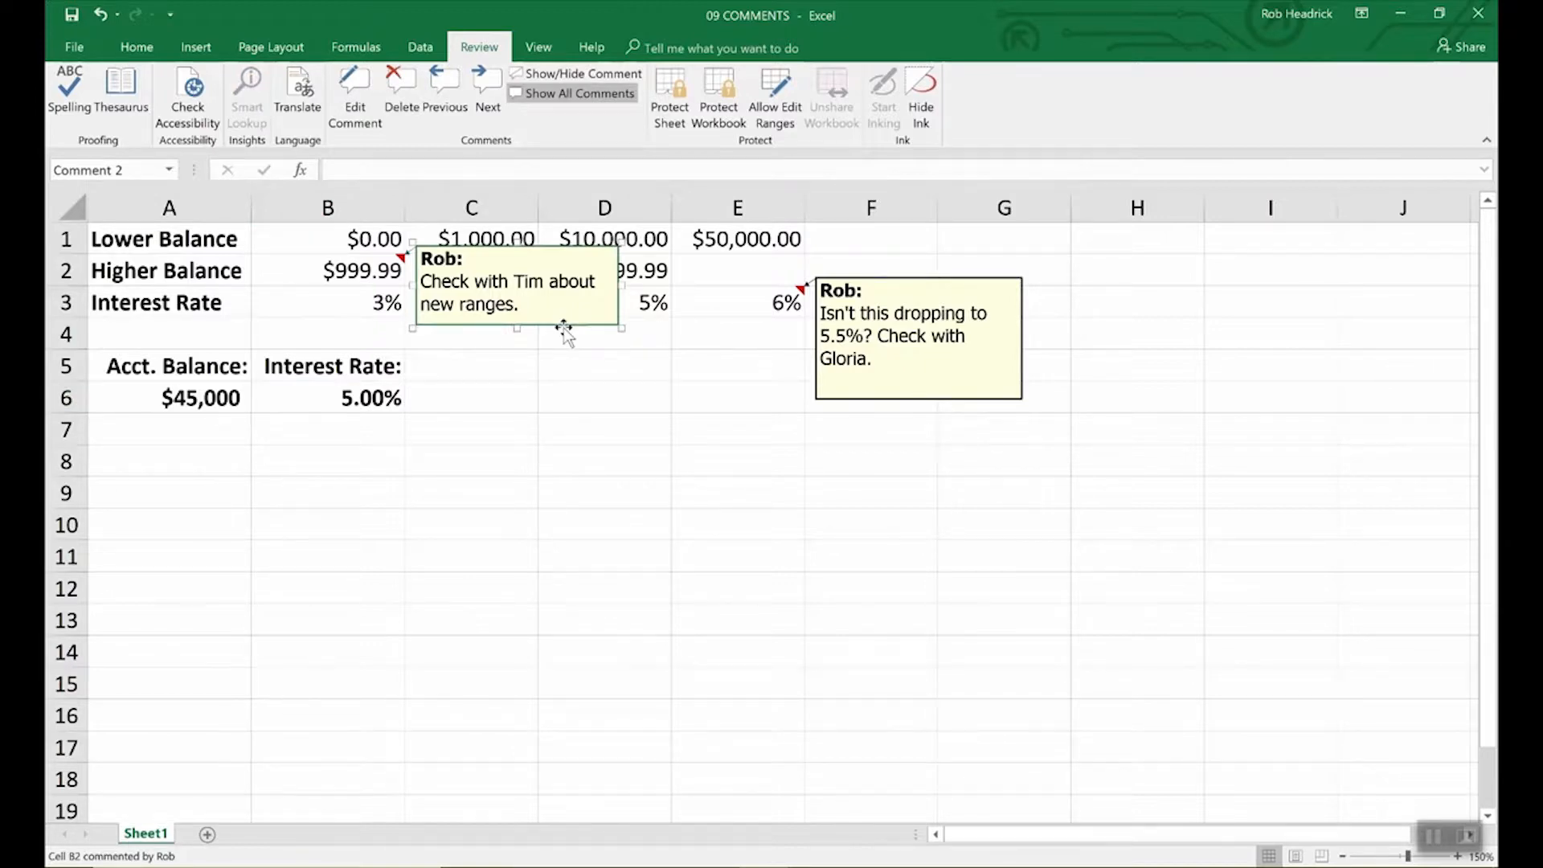
key("Escape")
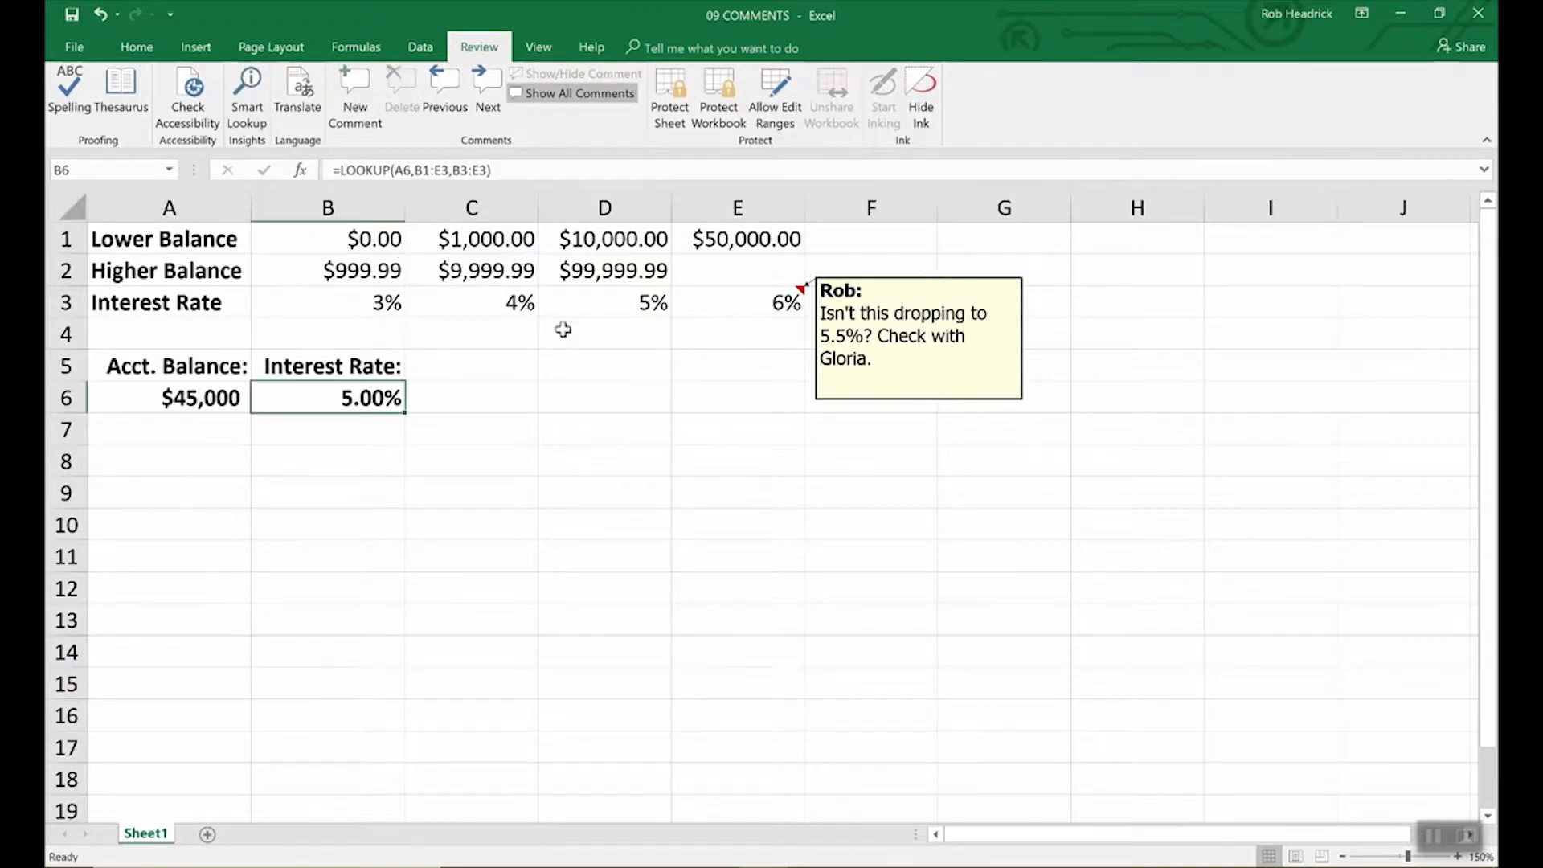
left_click(902, 401)
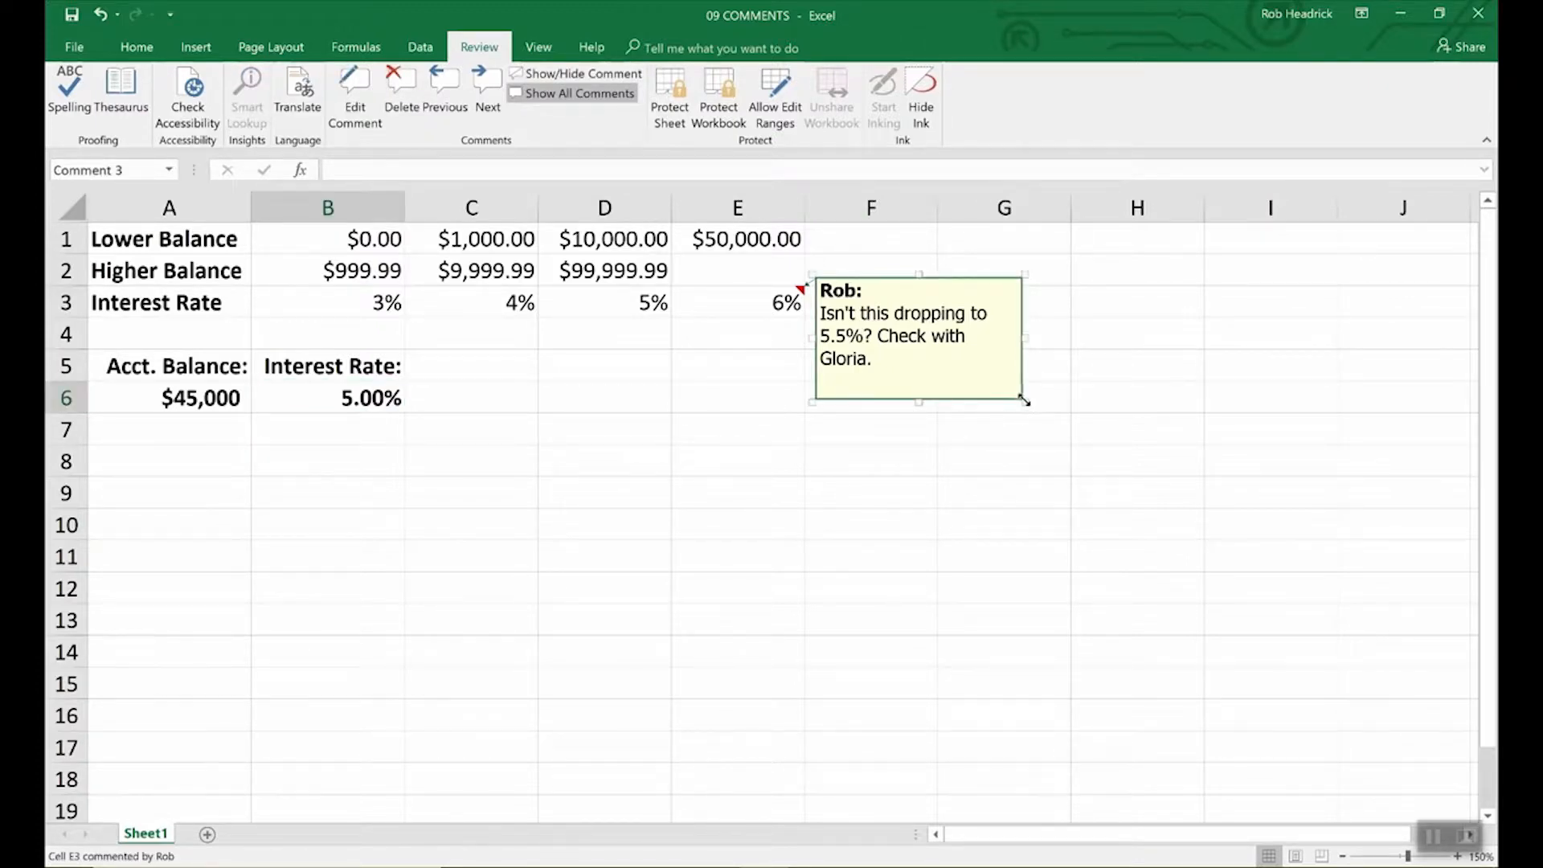
Step: Drag E3's comment box corner inward to fit its text more closely
left_click_drag(1024, 402, 1187, 602)
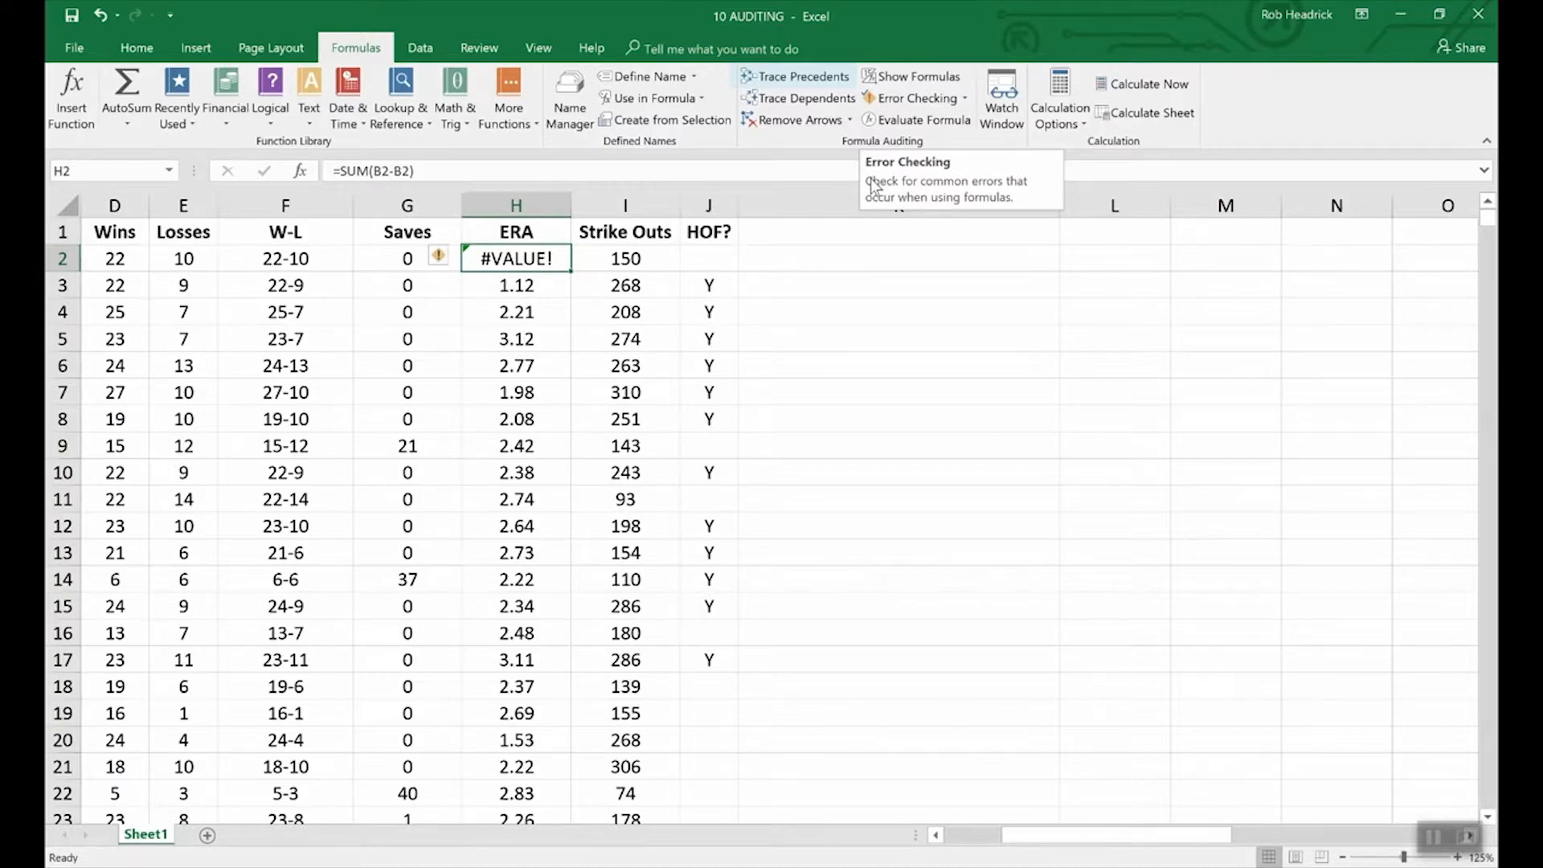
Step: Trace the precedents of W-L cell F2, linking Wins D2 and Losses E2
left_click(305, 260)
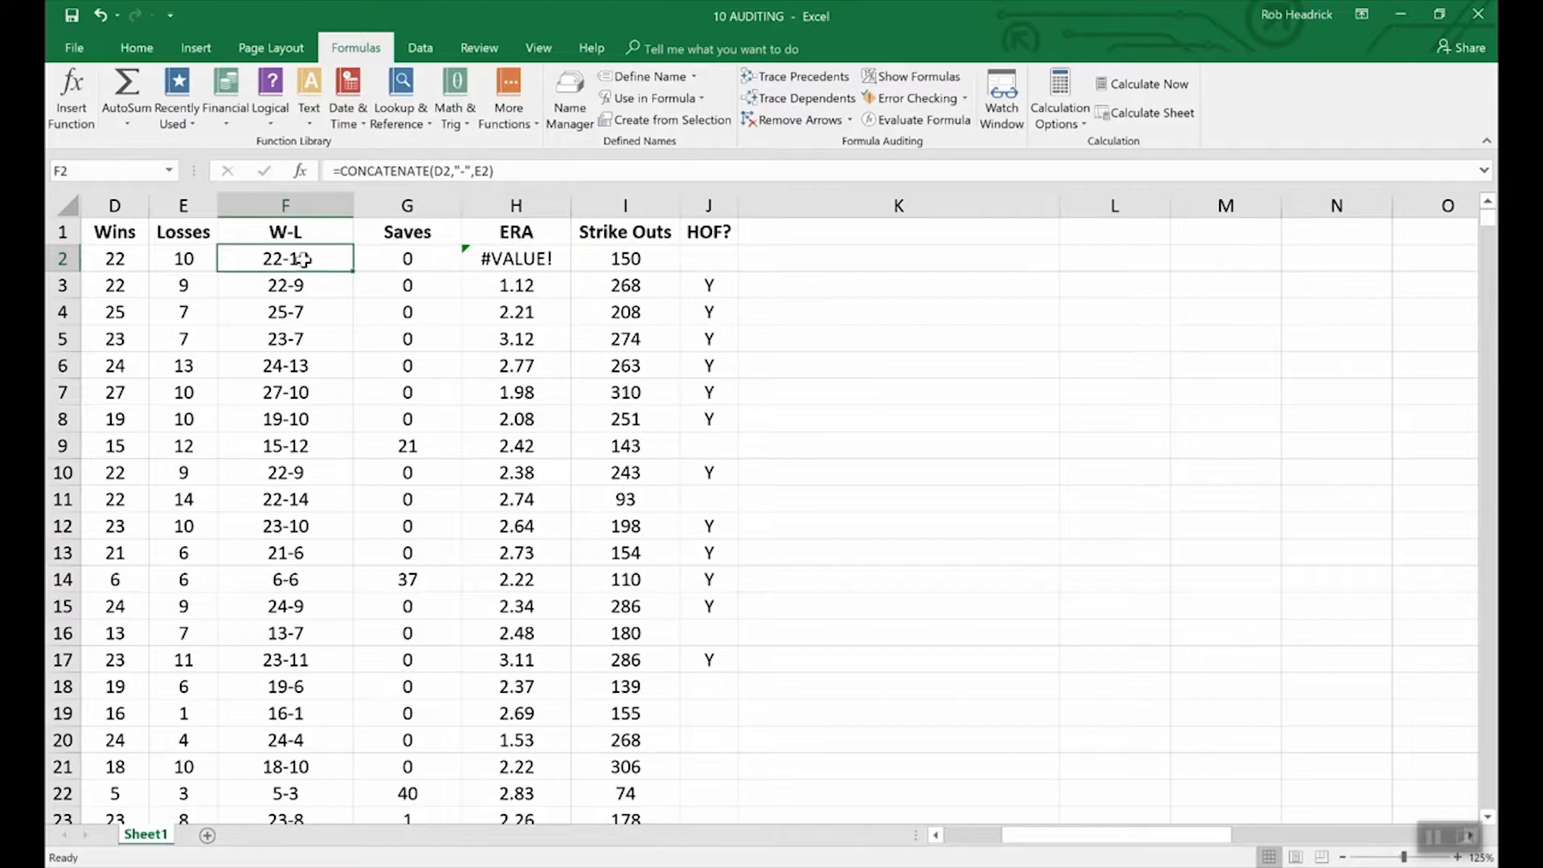
left_click(786, 78)
left_click_drag(1073, 835, 1019, 851)
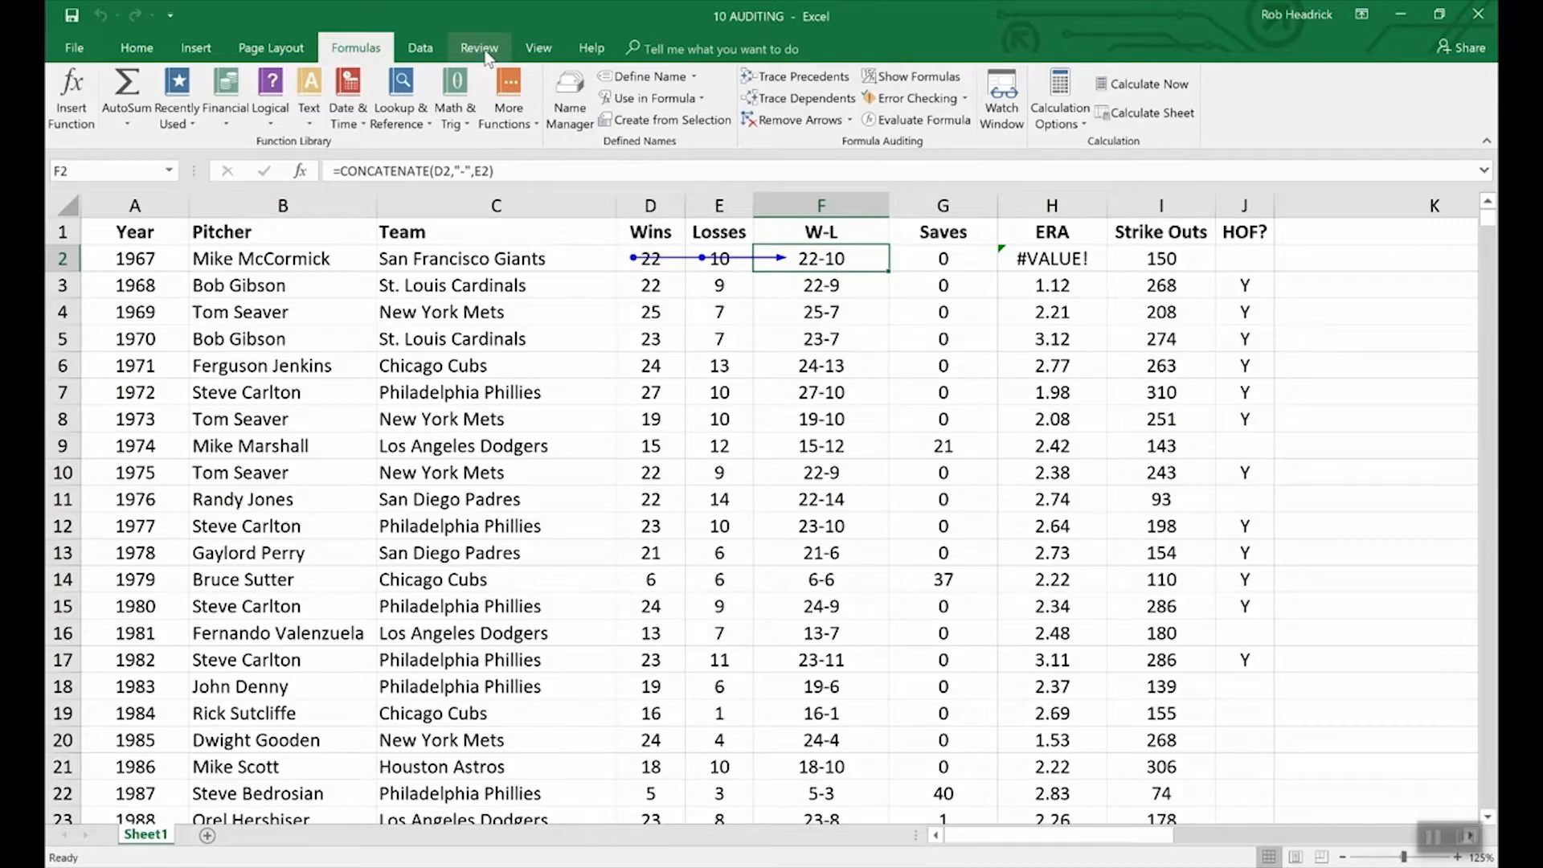
Step: Switch to the 09 COMMENTS workbook window
left_click(537, 50)
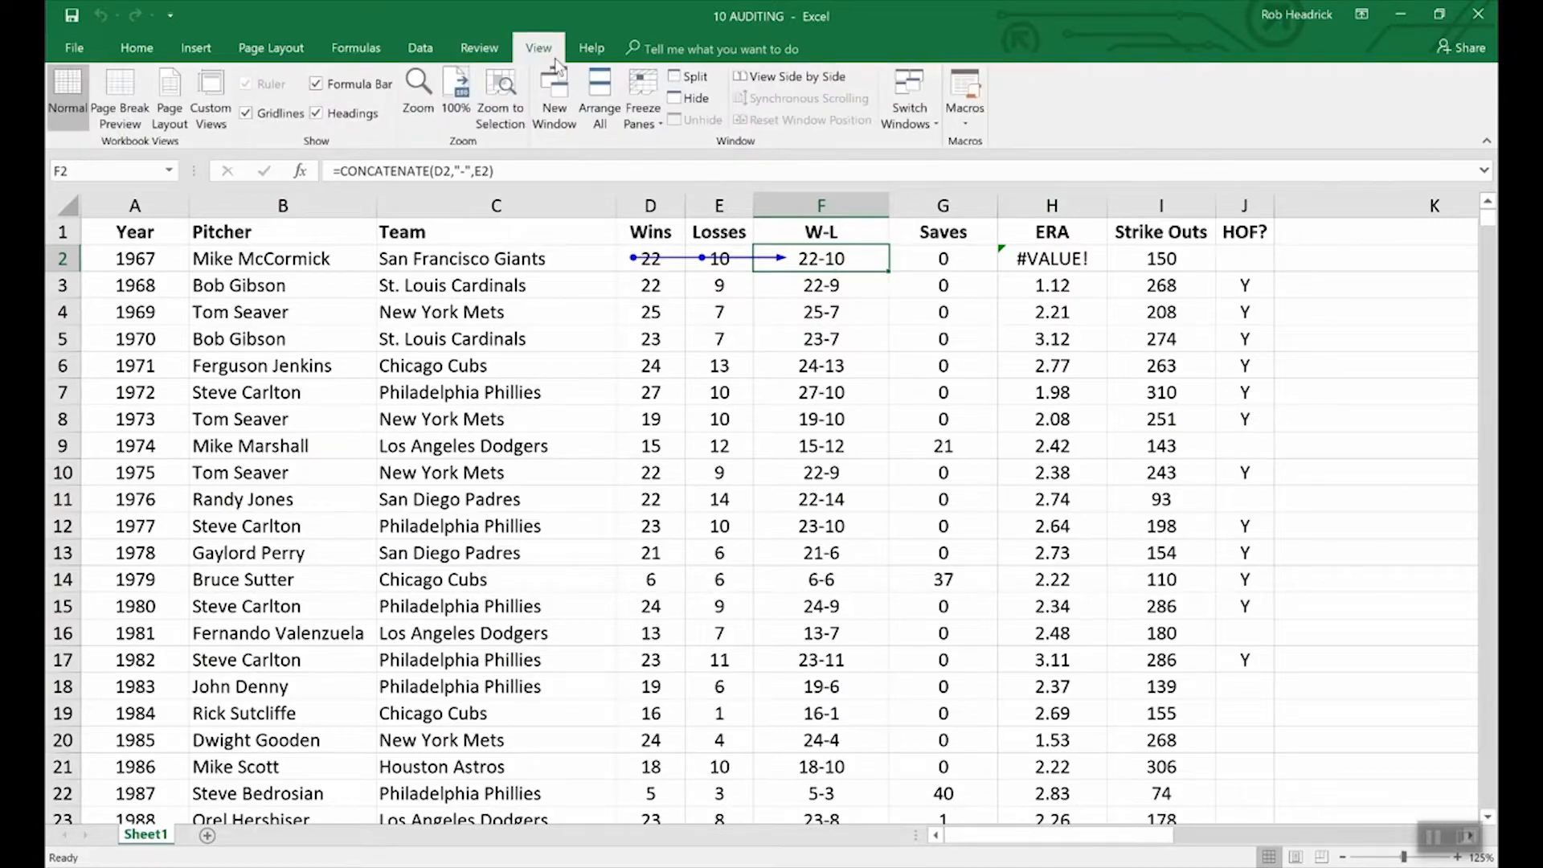
left_click(924, 106)
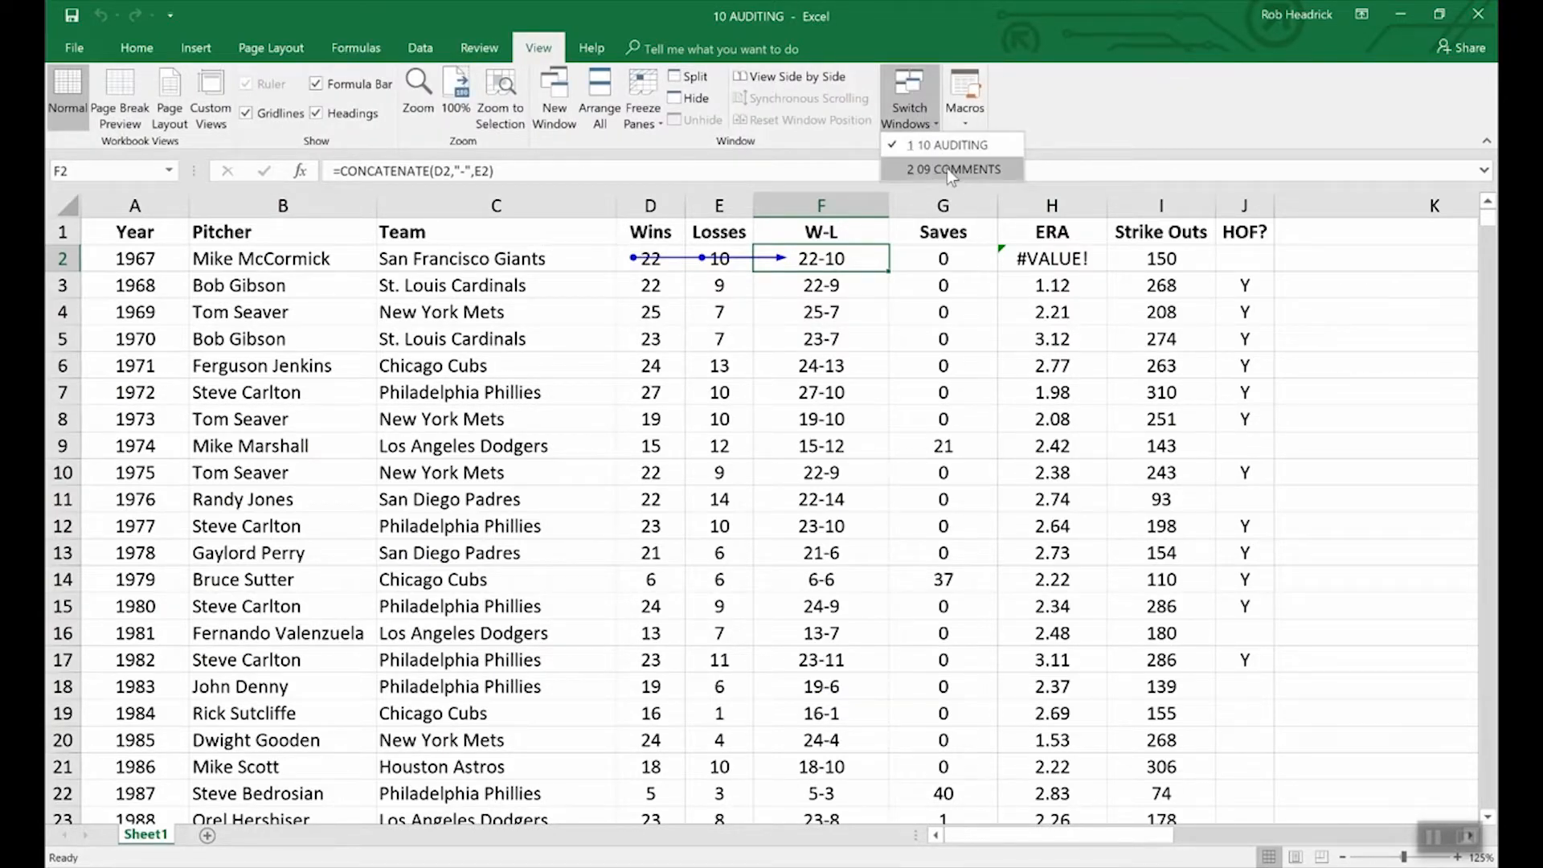
left_click(947, 169)
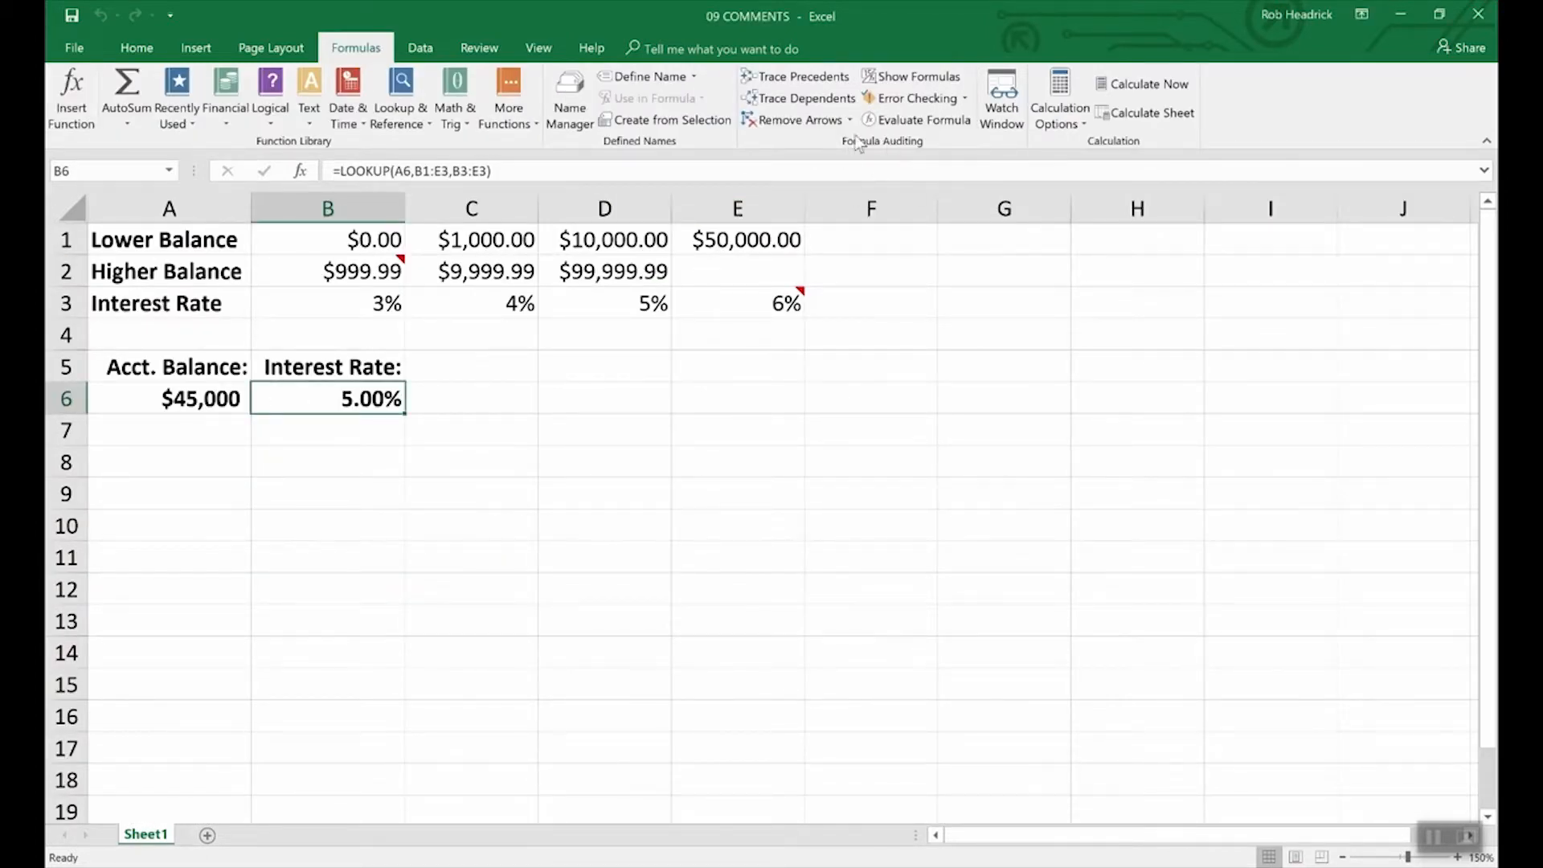
Step: Trace and clear B6's precedents in 09 COMMENTS, then remove trace arrows in 10 AUDITING
left_click(824, 81)
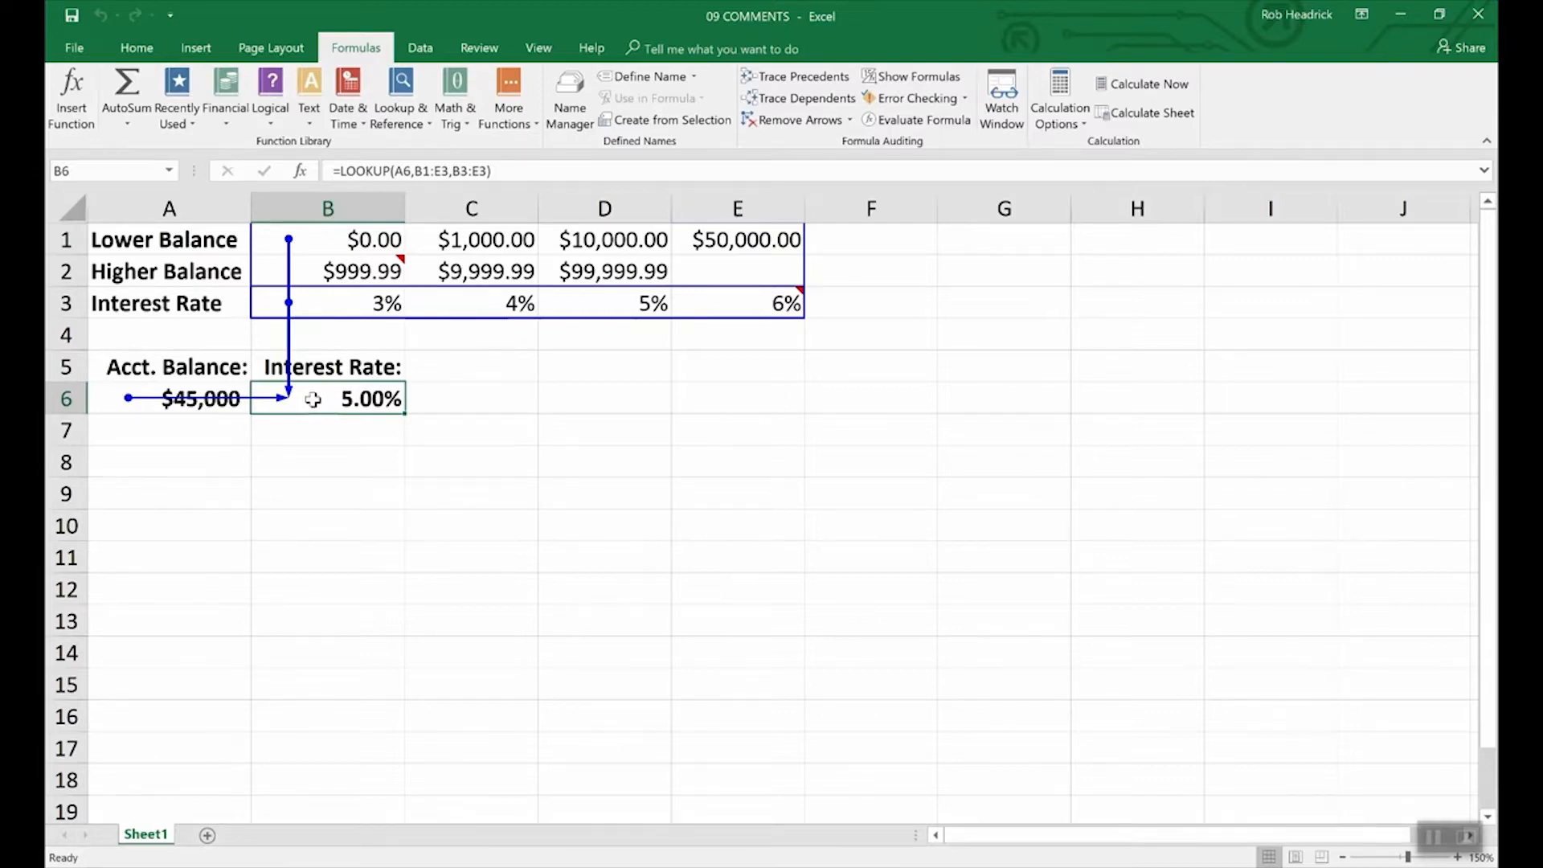
left_click(798, 120)
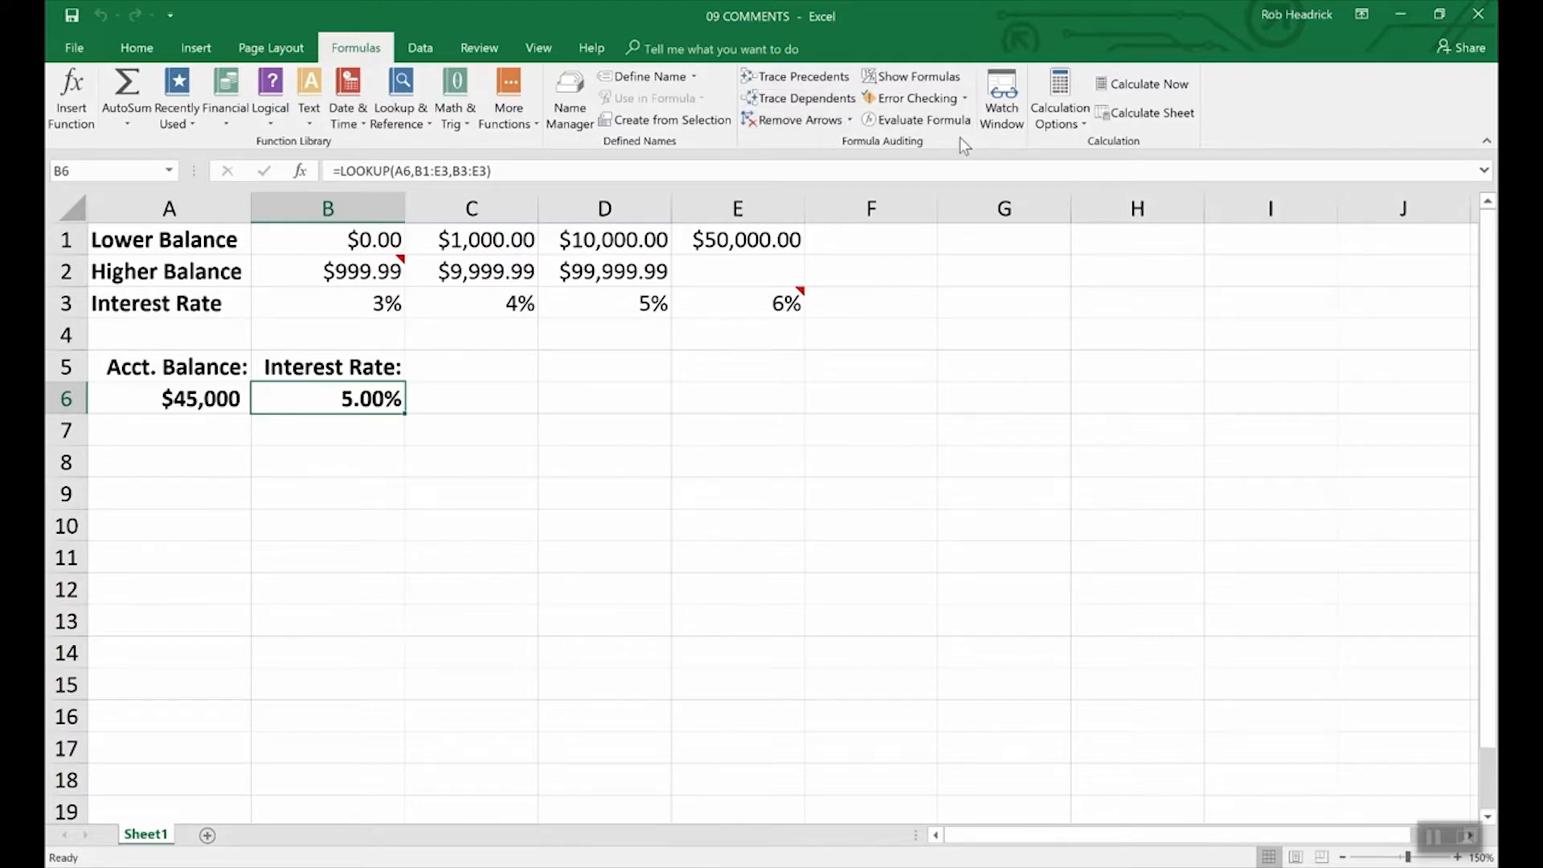
left_click(538, 49)
left_click(918, 108)
left_click(918, 135)
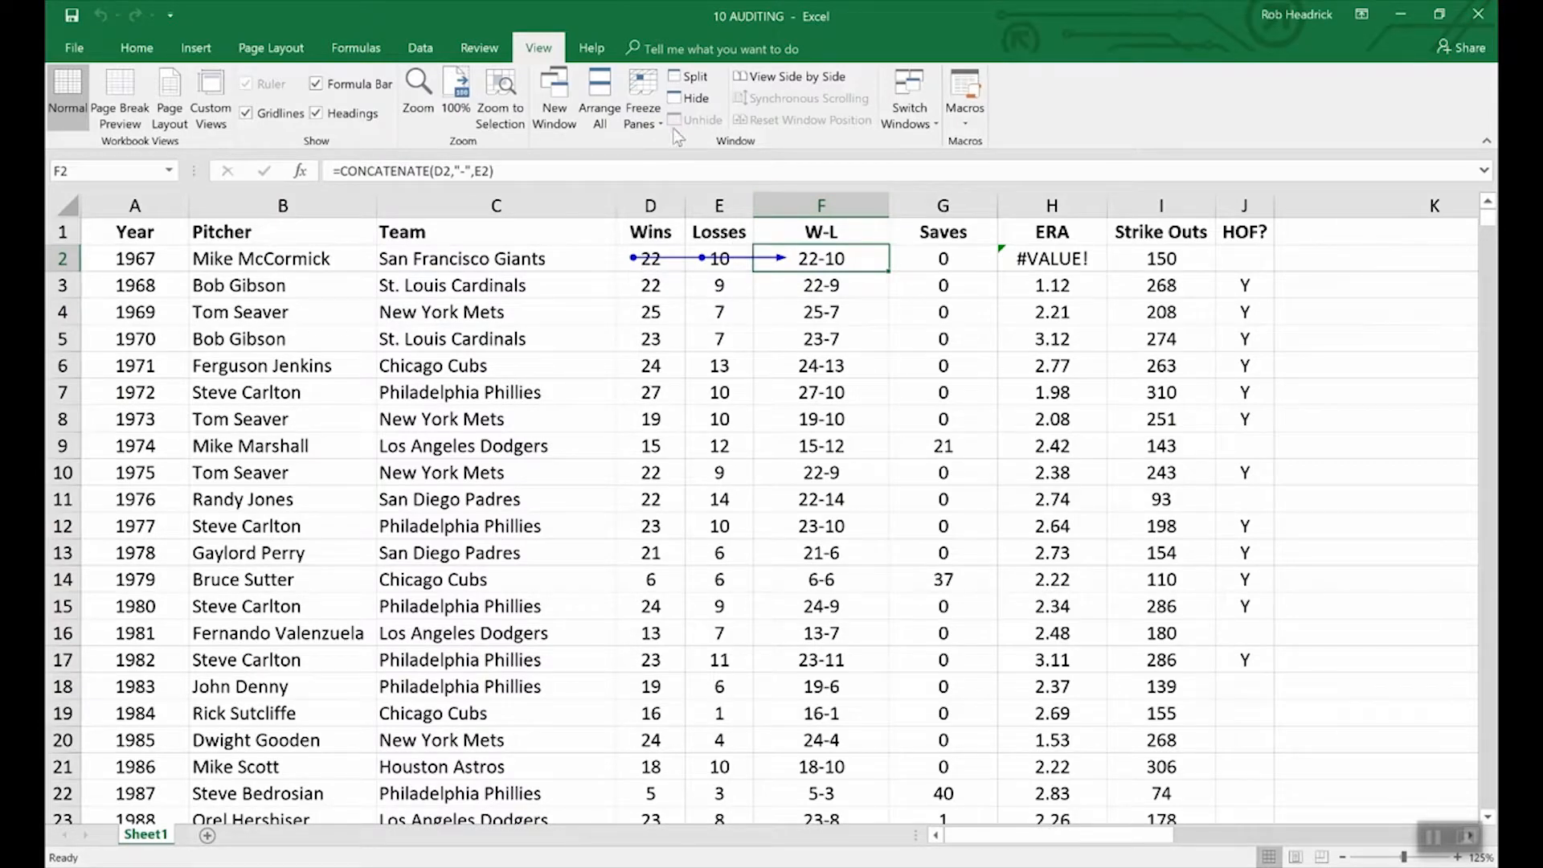
left_click(352, 53)
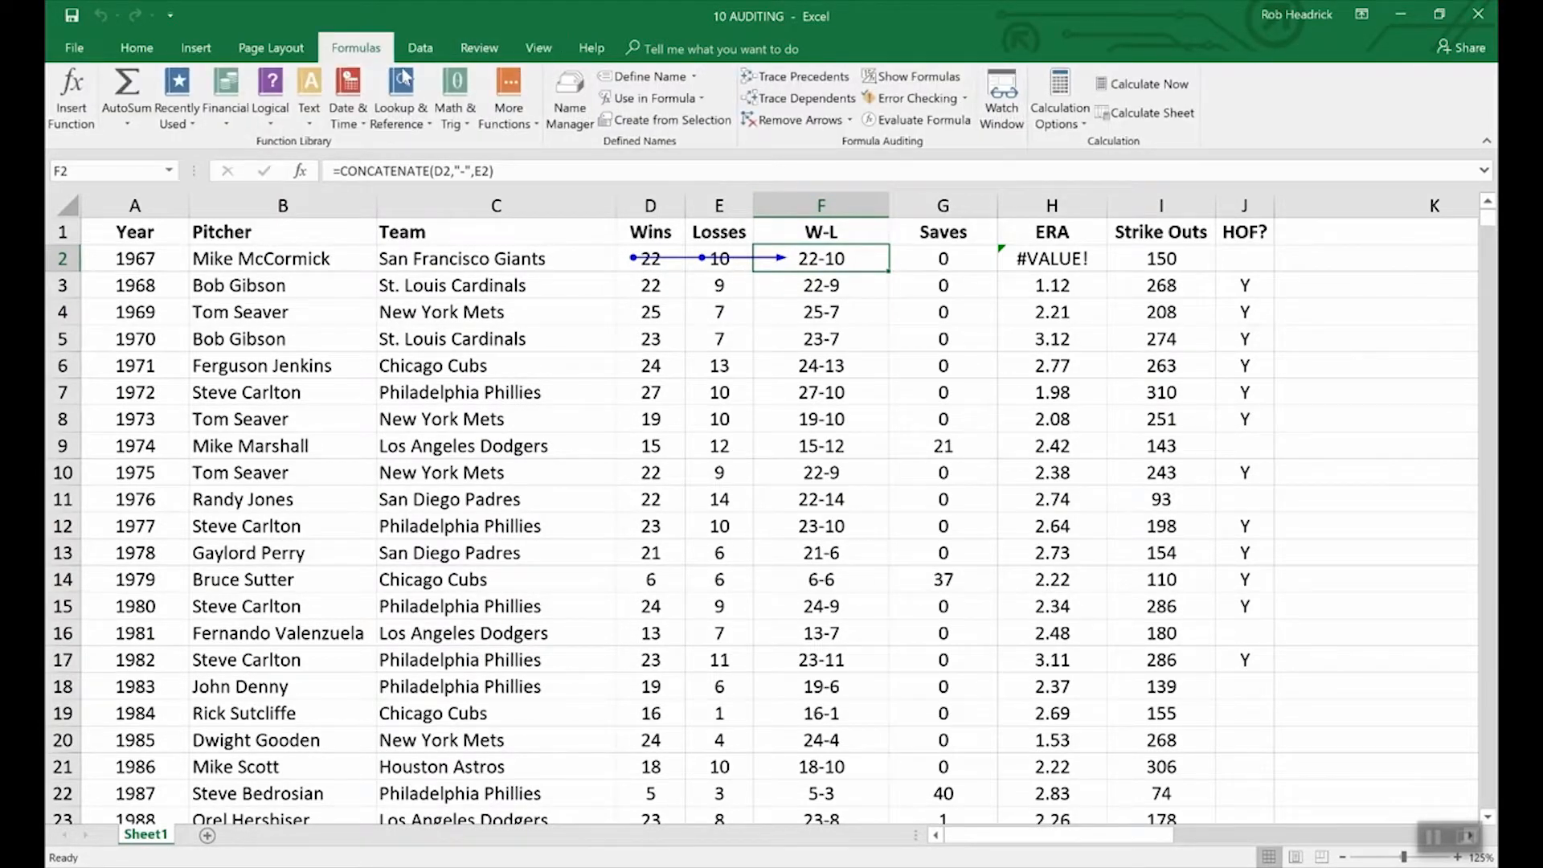
left_click(799, 120)
left_click(898, 80)
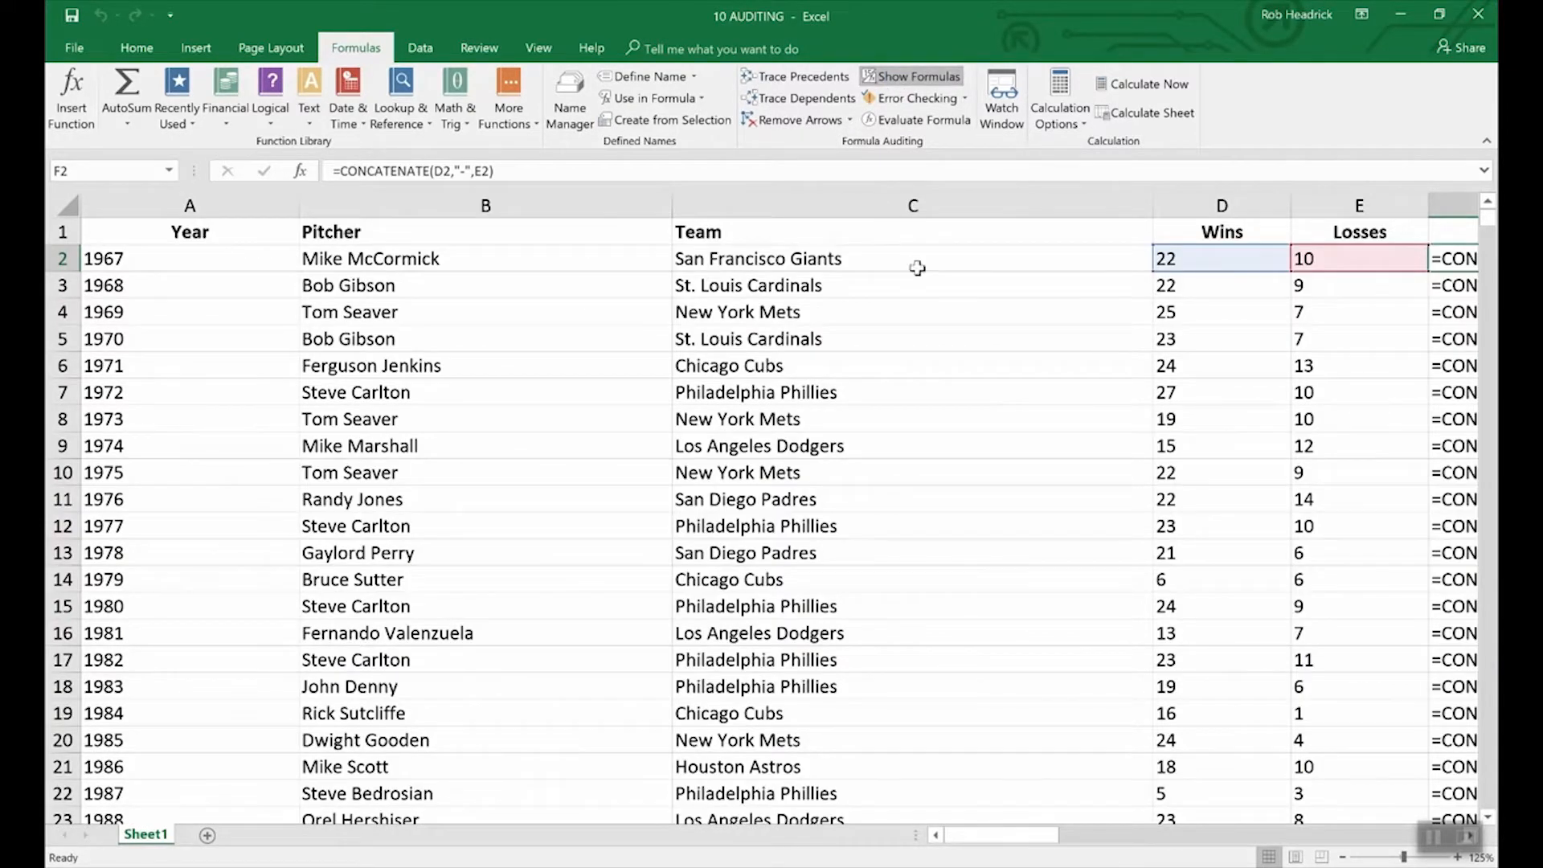
left_click_drag(1024, 838, 1079, 826)
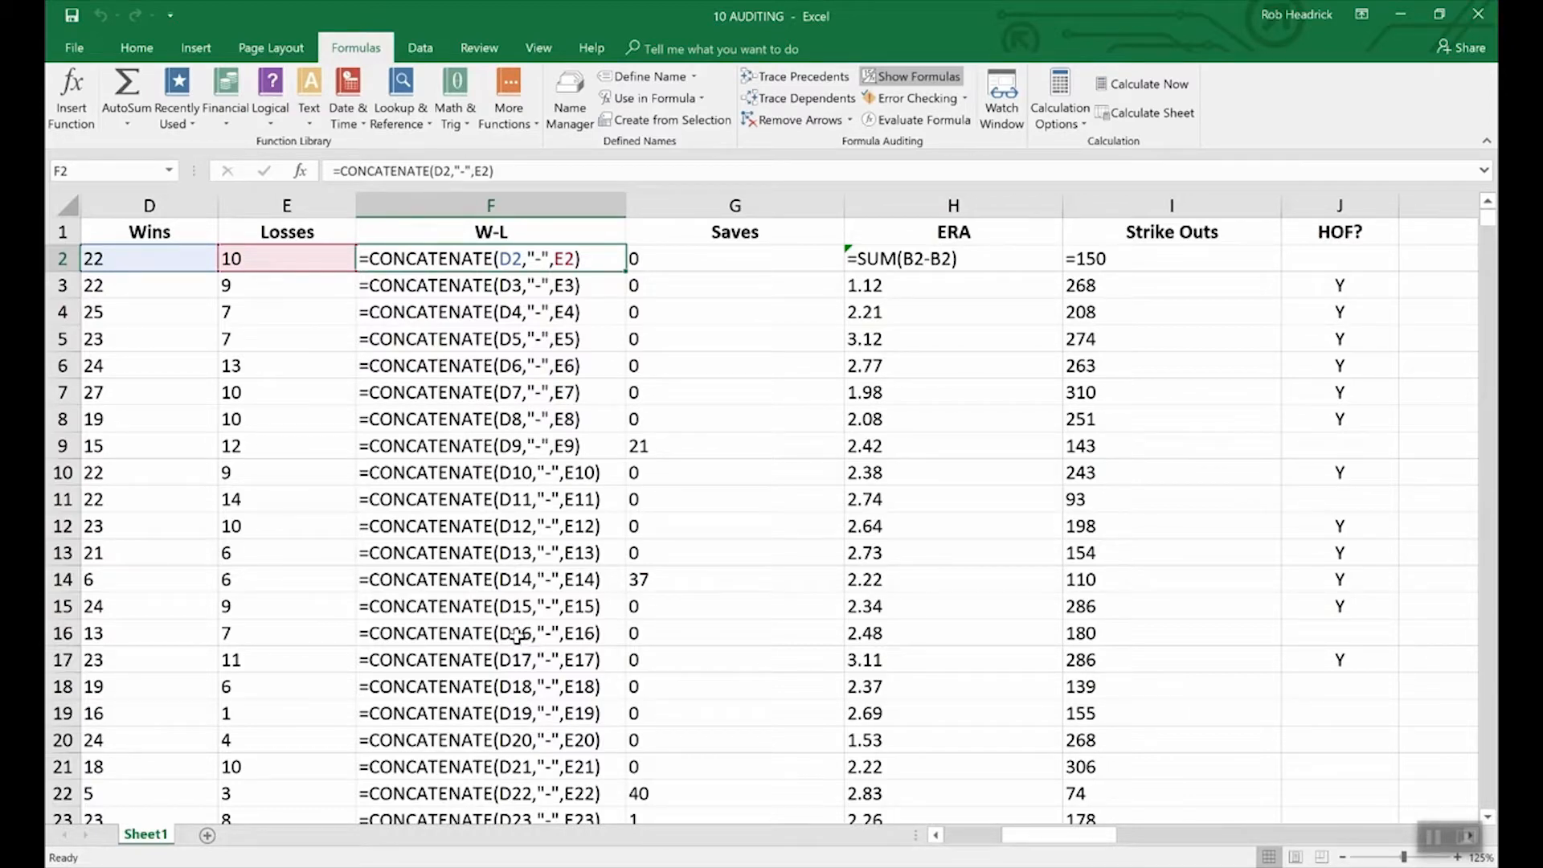
left_click(923, 78)
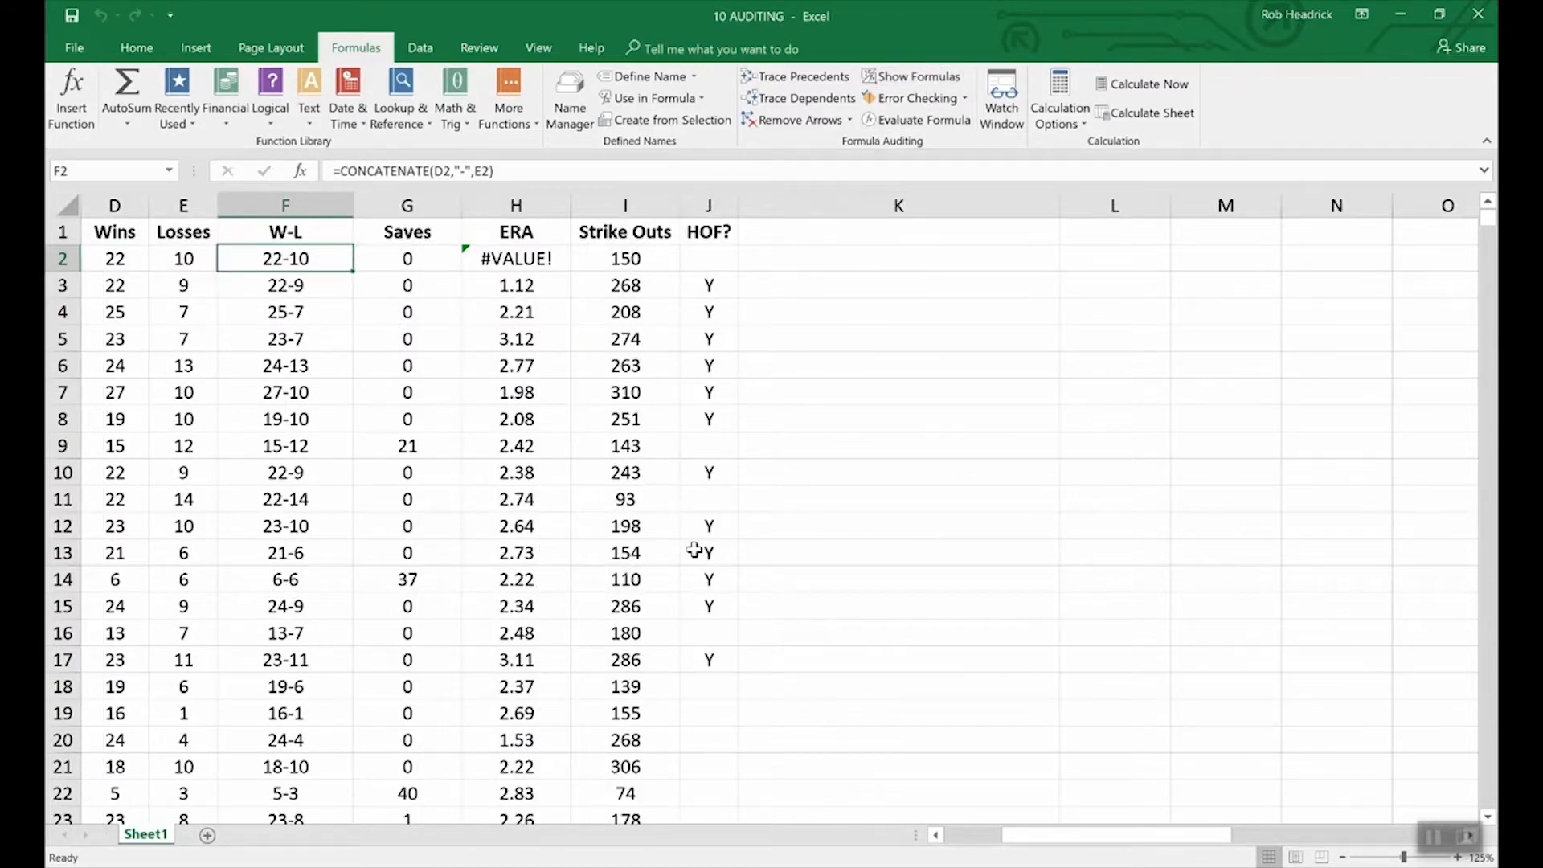
left_click(936, 836)
left_click(936, 836)
left_click(935, 836)
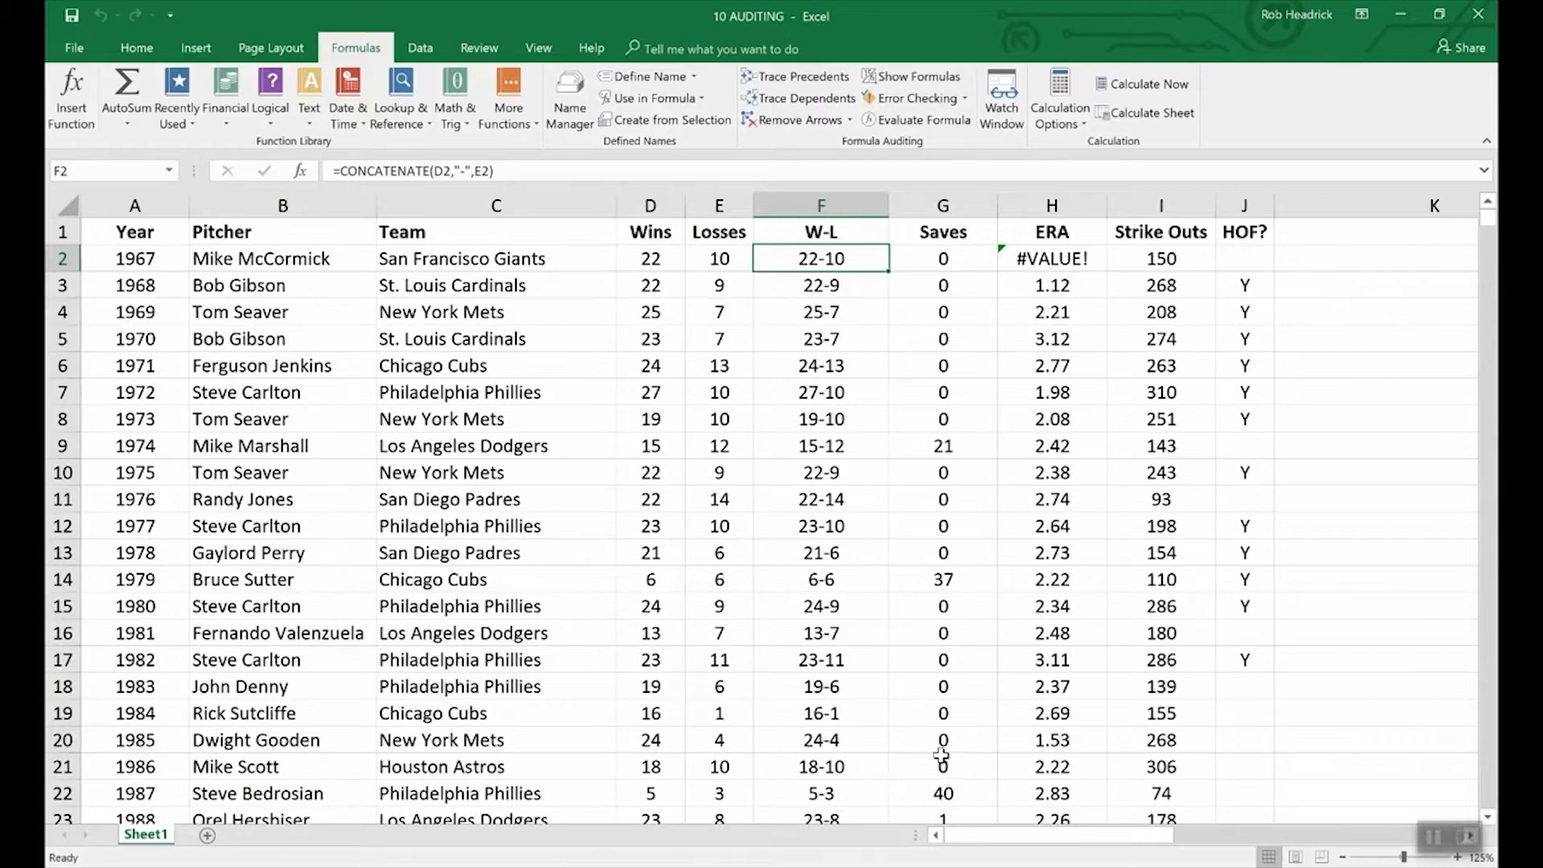
left_click(937, 98)
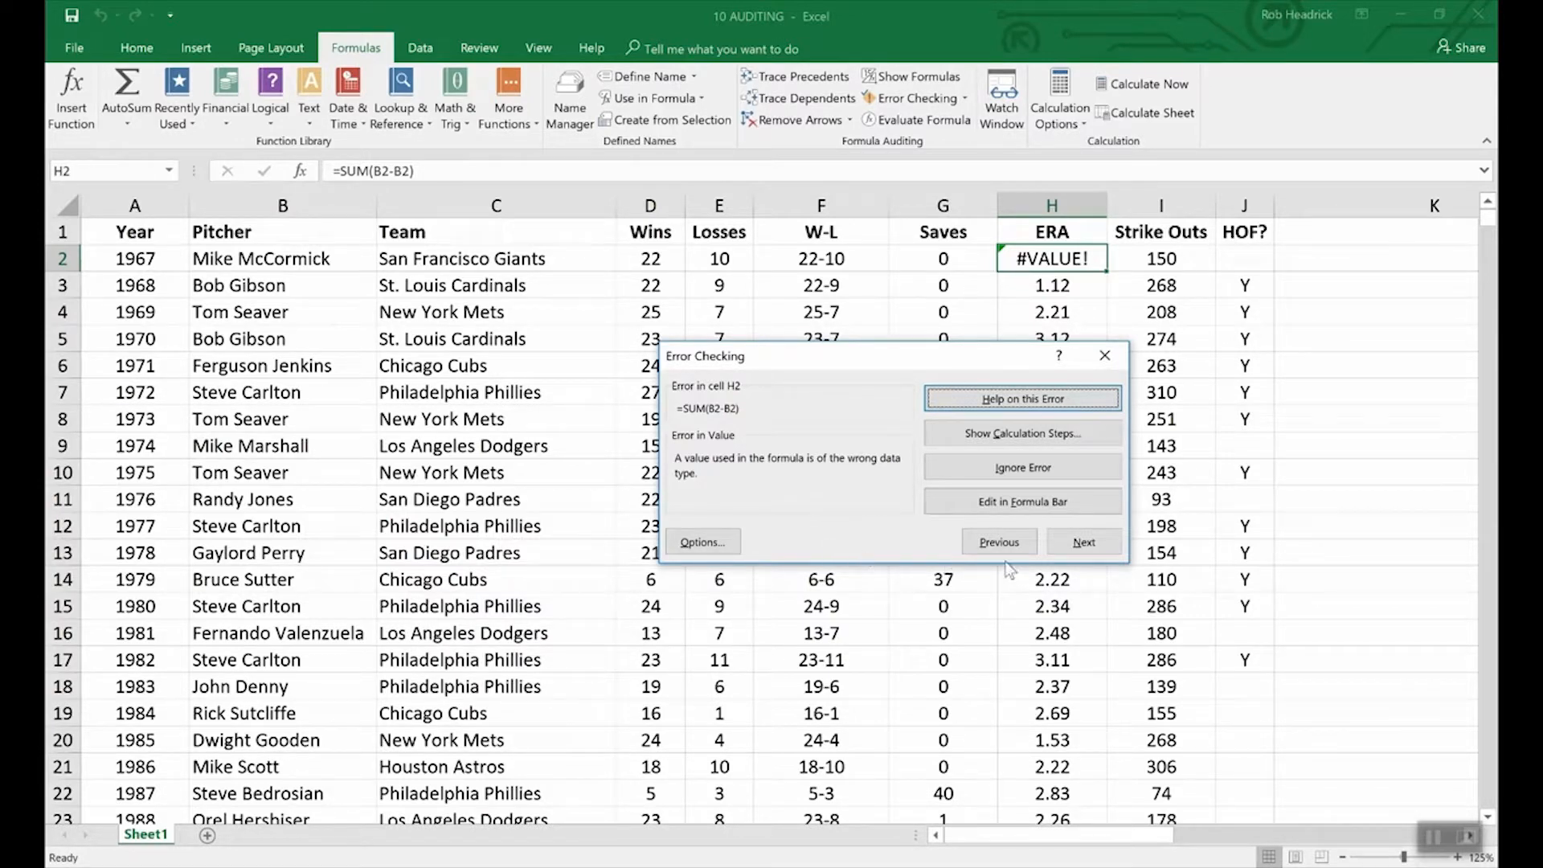
left_click(1327, 505)
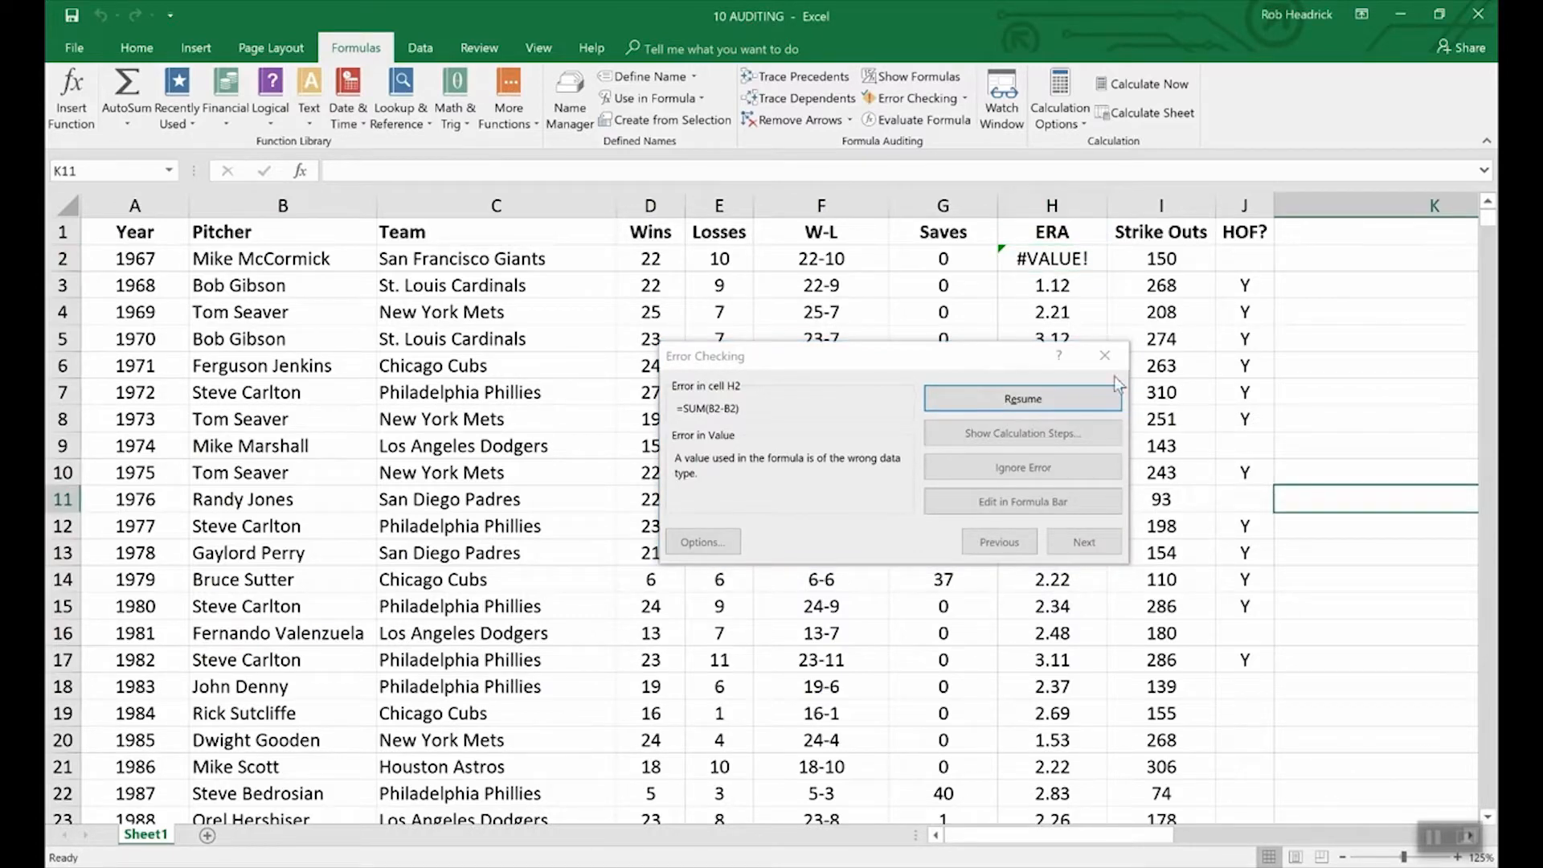
left_click(1104, 355)
left_click(1104, 355)
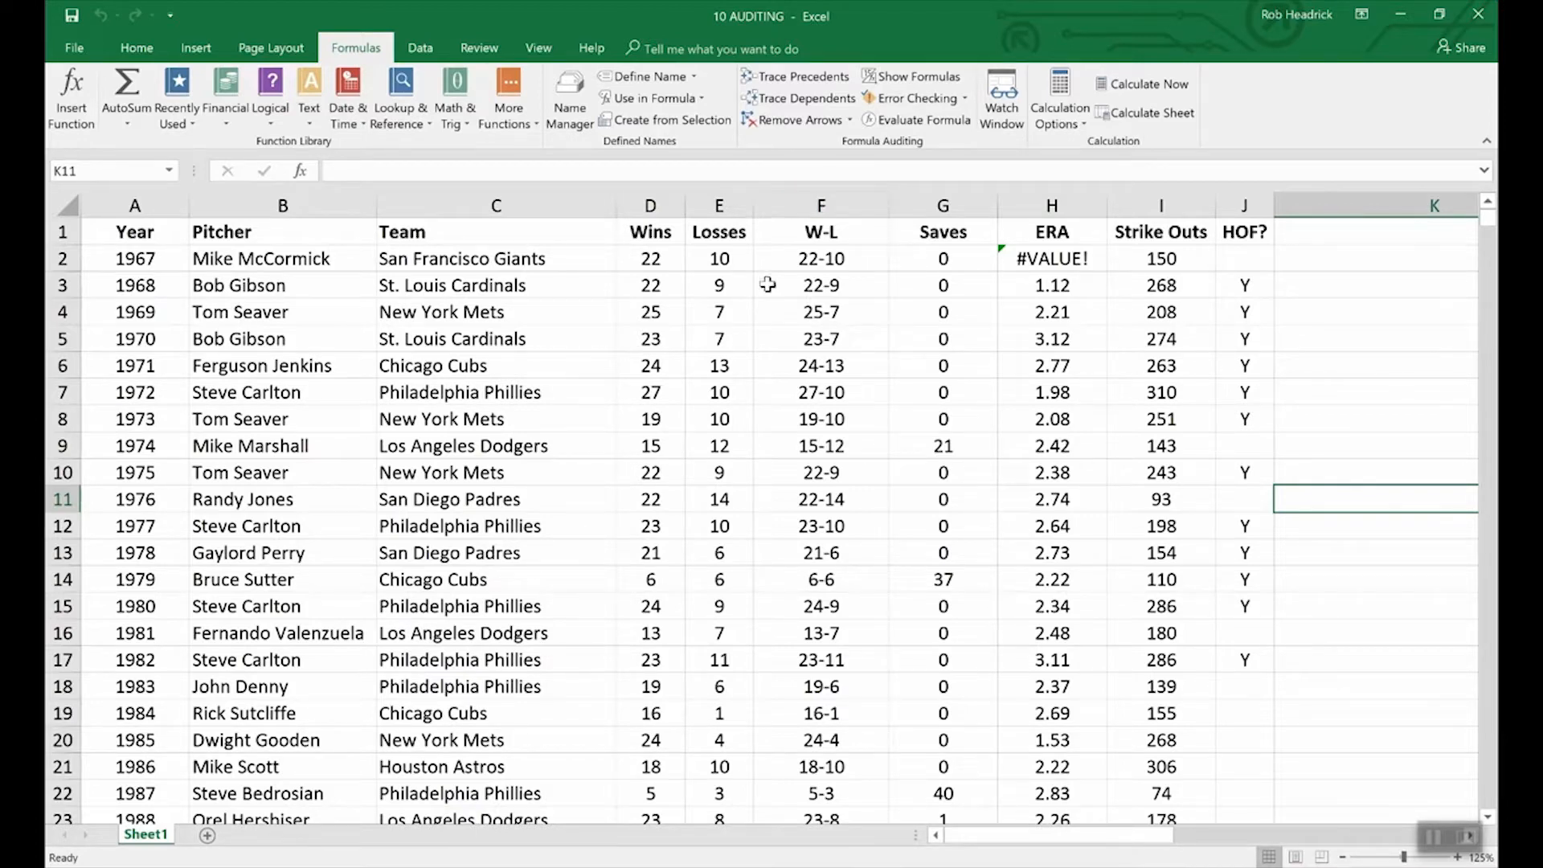
Step: Evaluate F2's CONCATENATE formula step by step, resolving D2 to 22 and E2 to 10
left_click(792, 260)
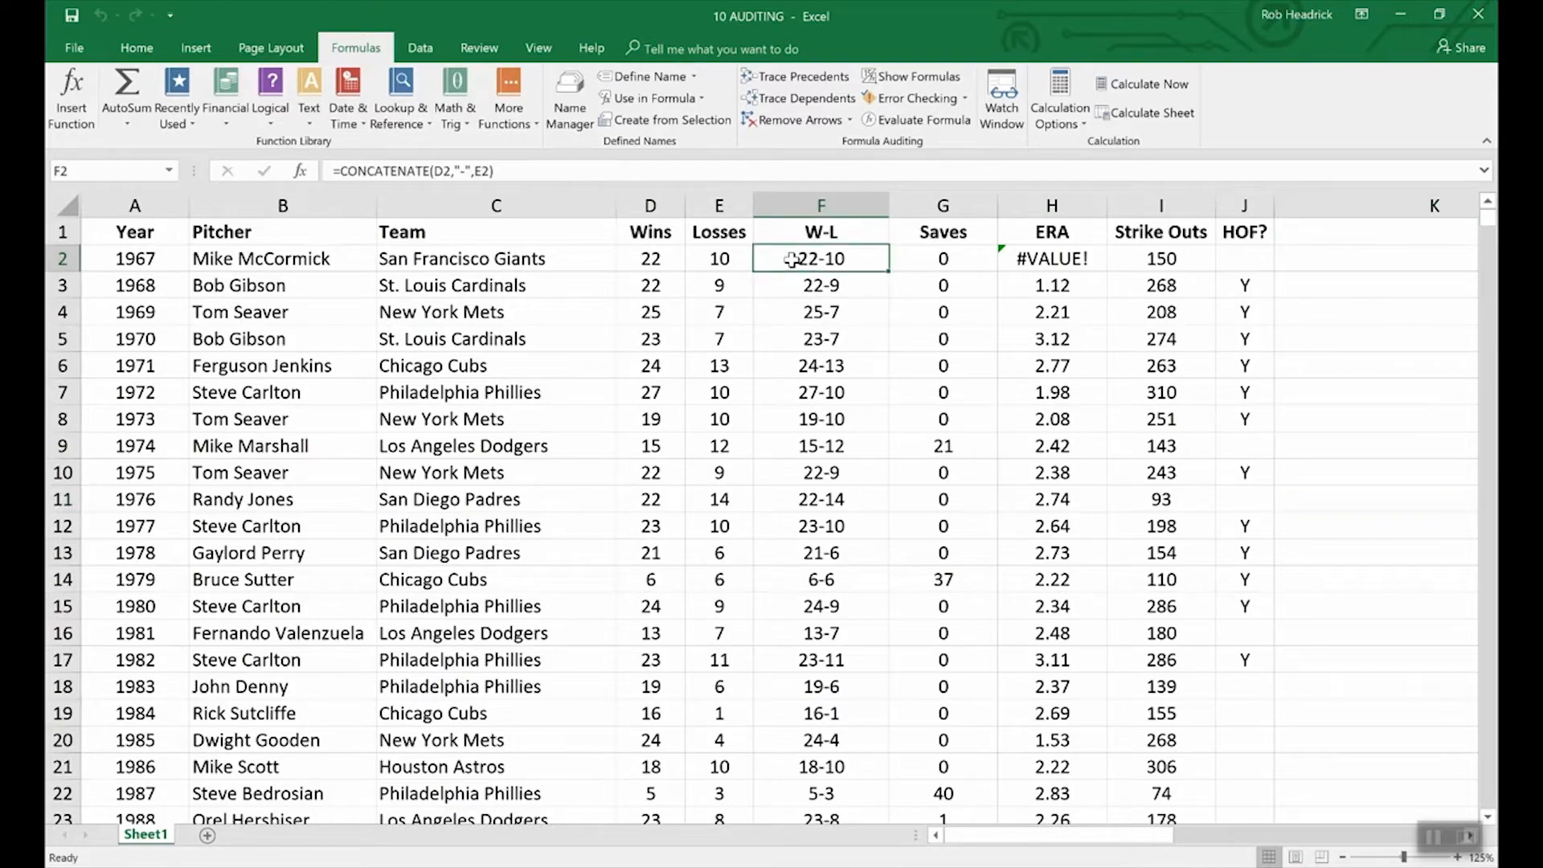
left_click(920, 121)
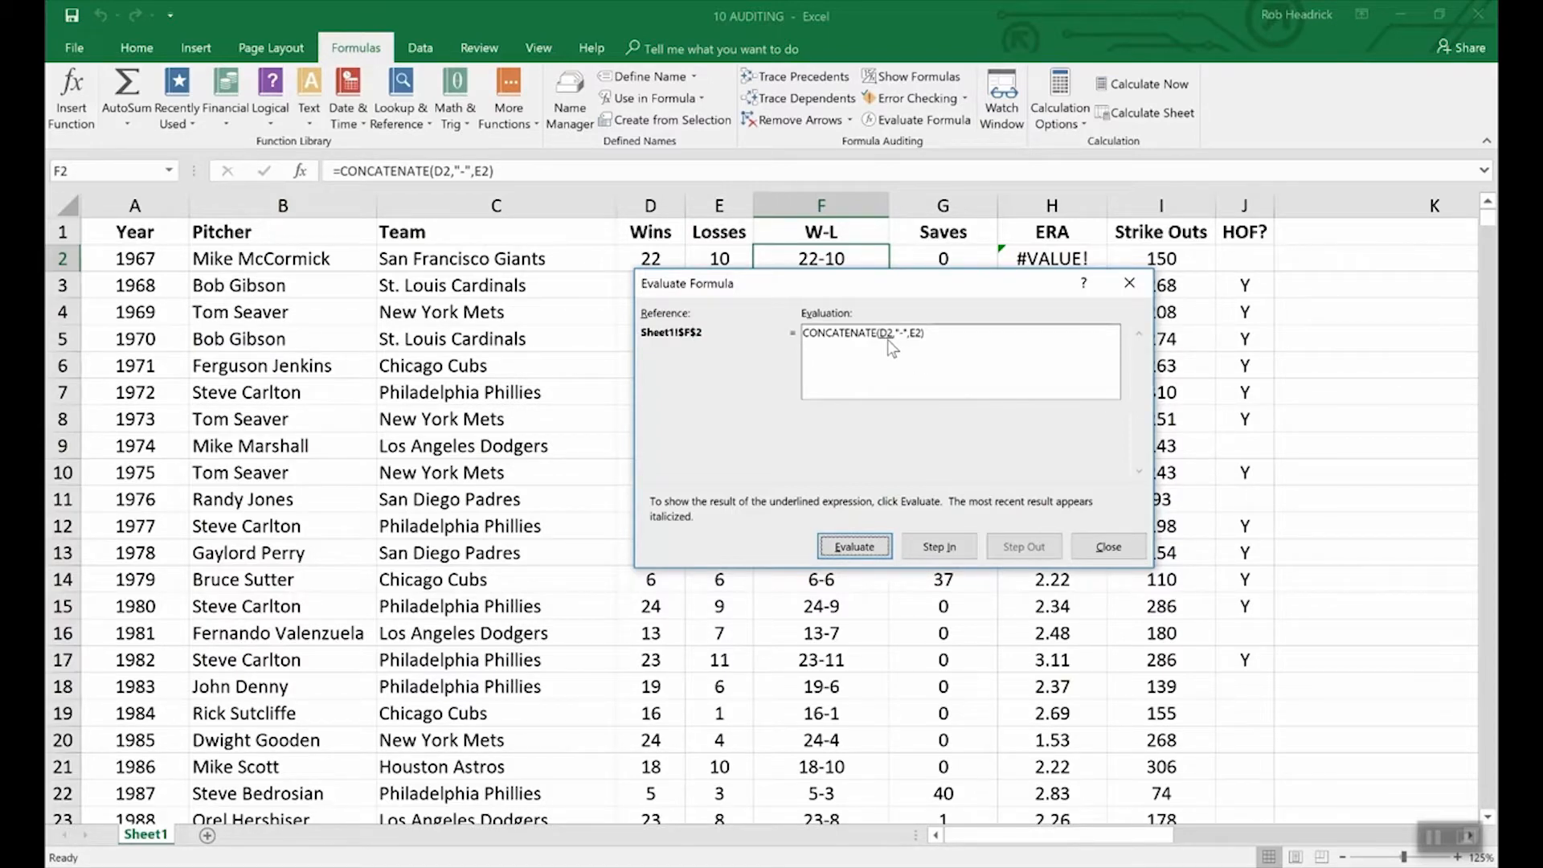
left_click(868, 548)
left_click_drag(719, 280, 719, 296)
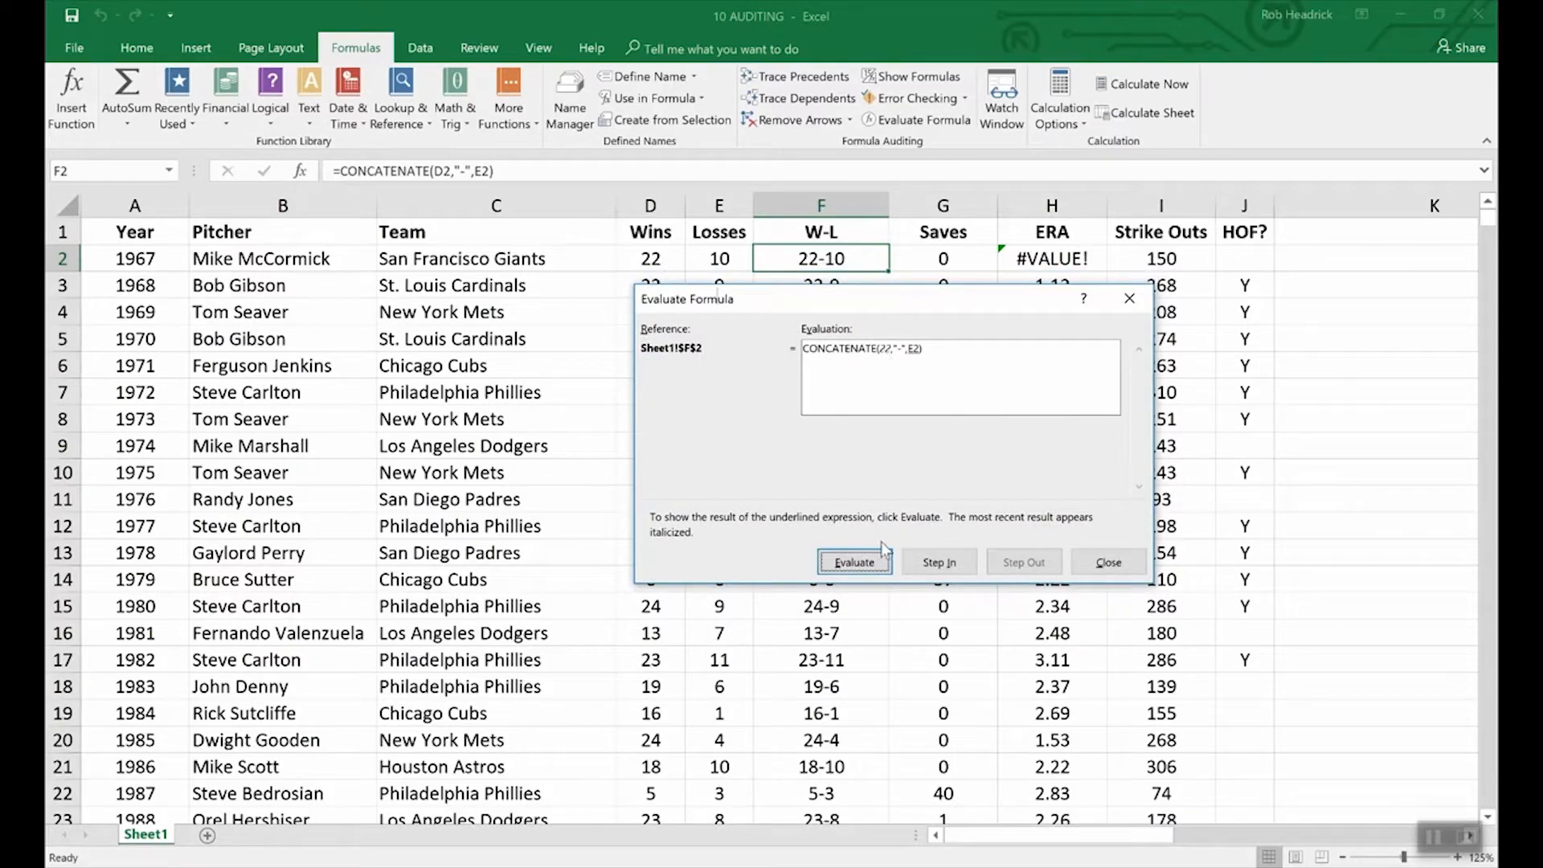
left_click(862, 562)
left_click(873, 564)
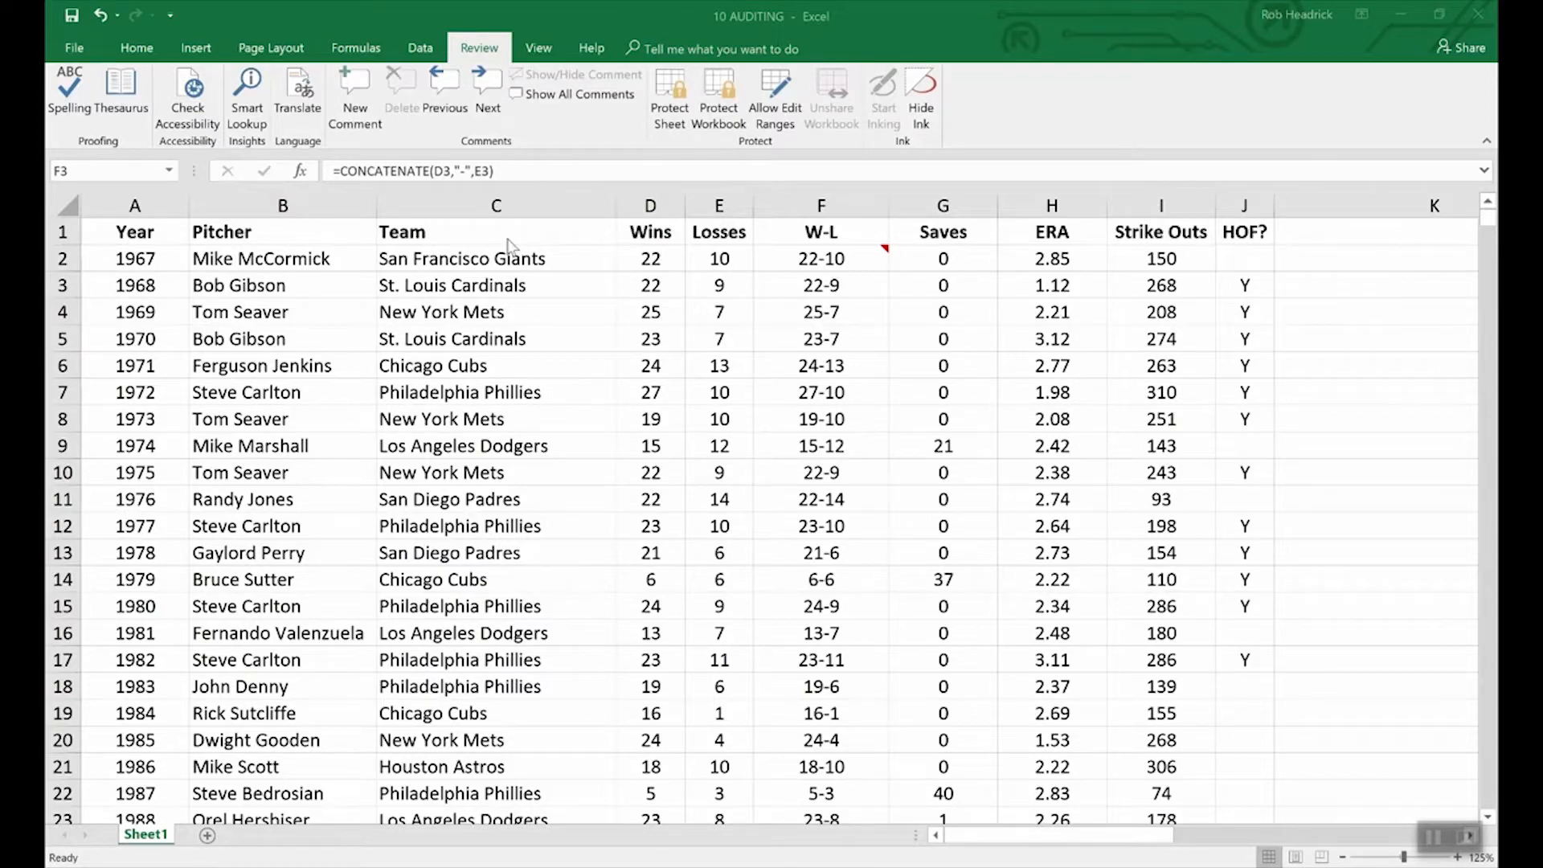
Step: Encrypt 10 AUDITING with an open password, entering and confirming the password
left_click(75, 50)
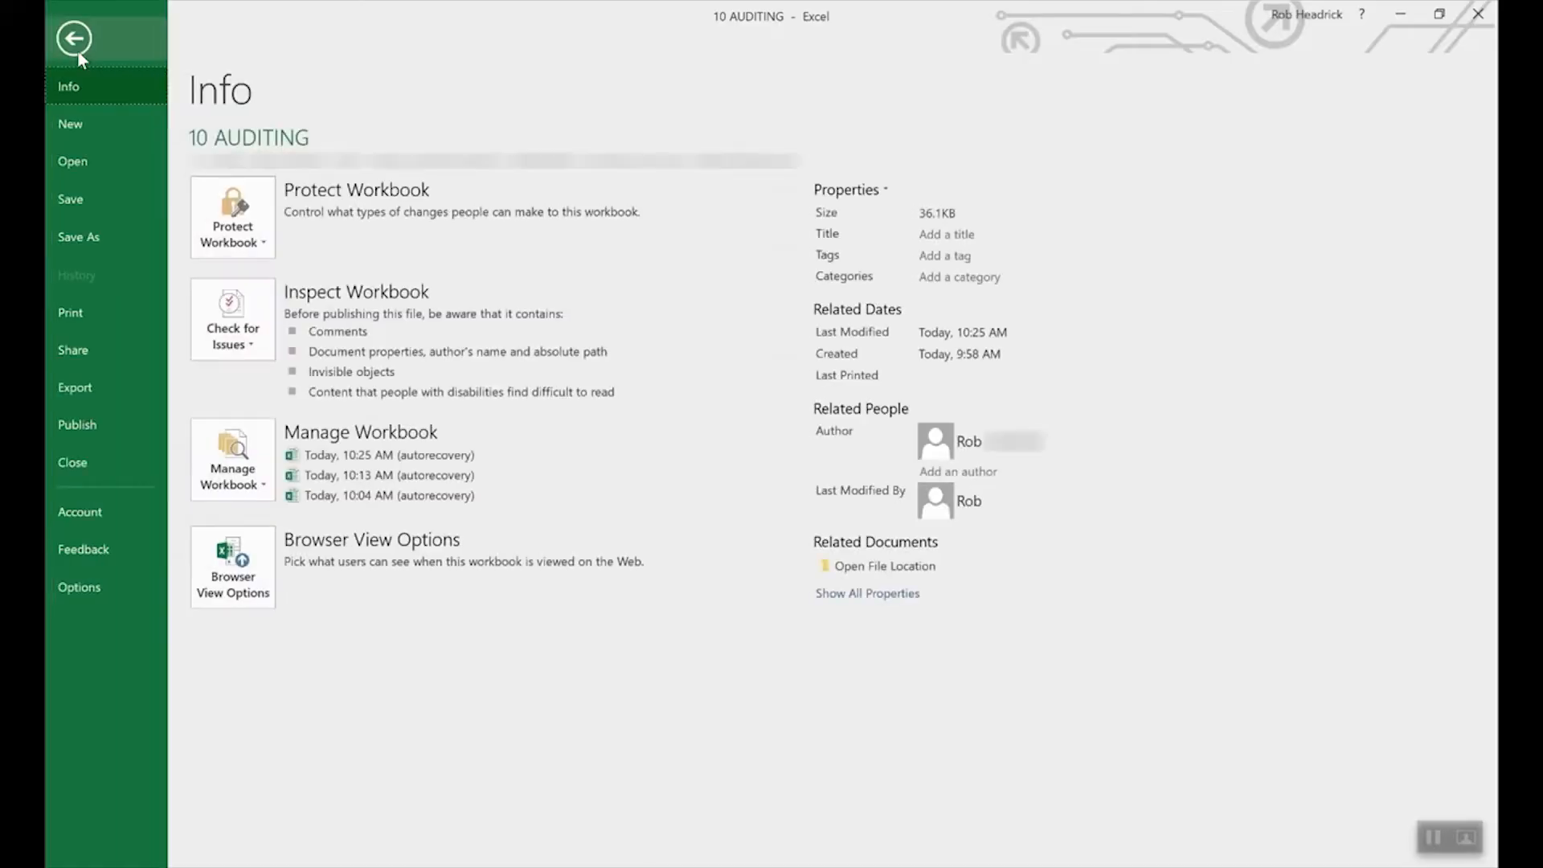
left_click(259, 213)
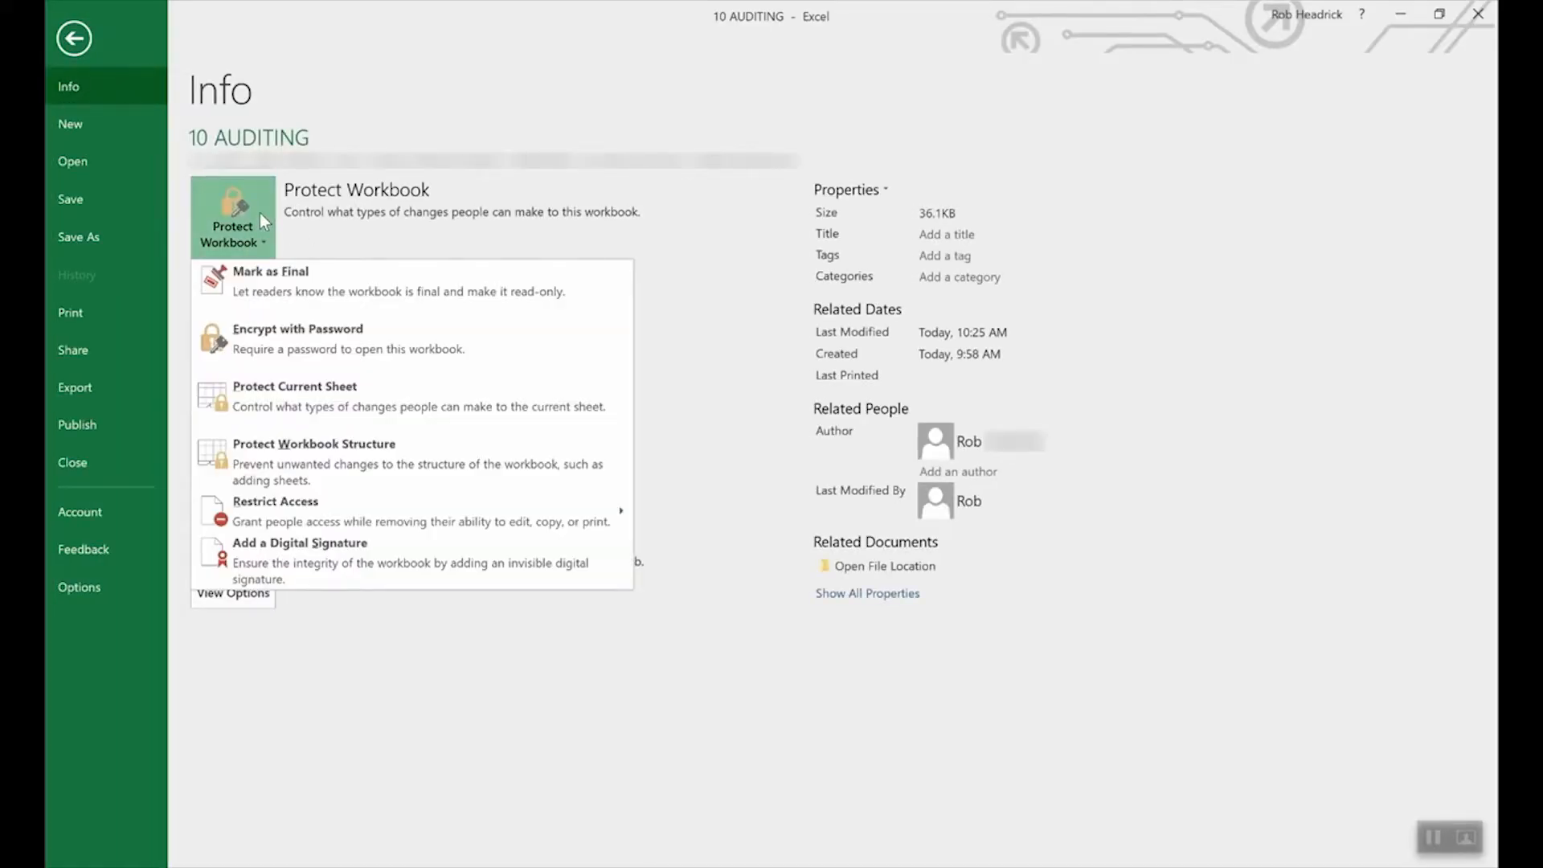
left_click(329, 341)
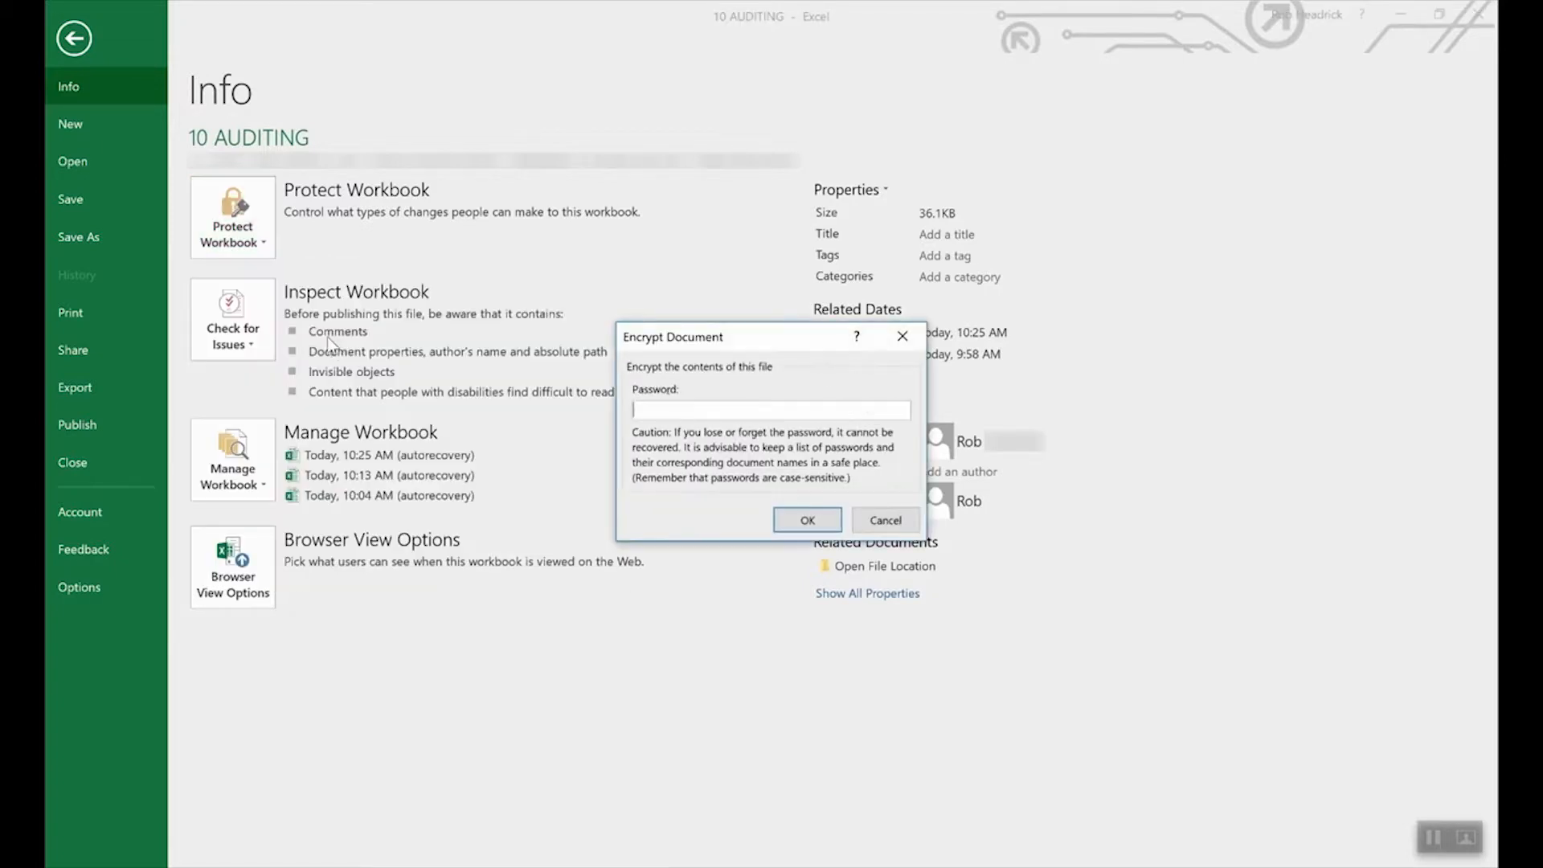
type("1234")
left_click(804, 521)
type("1234")
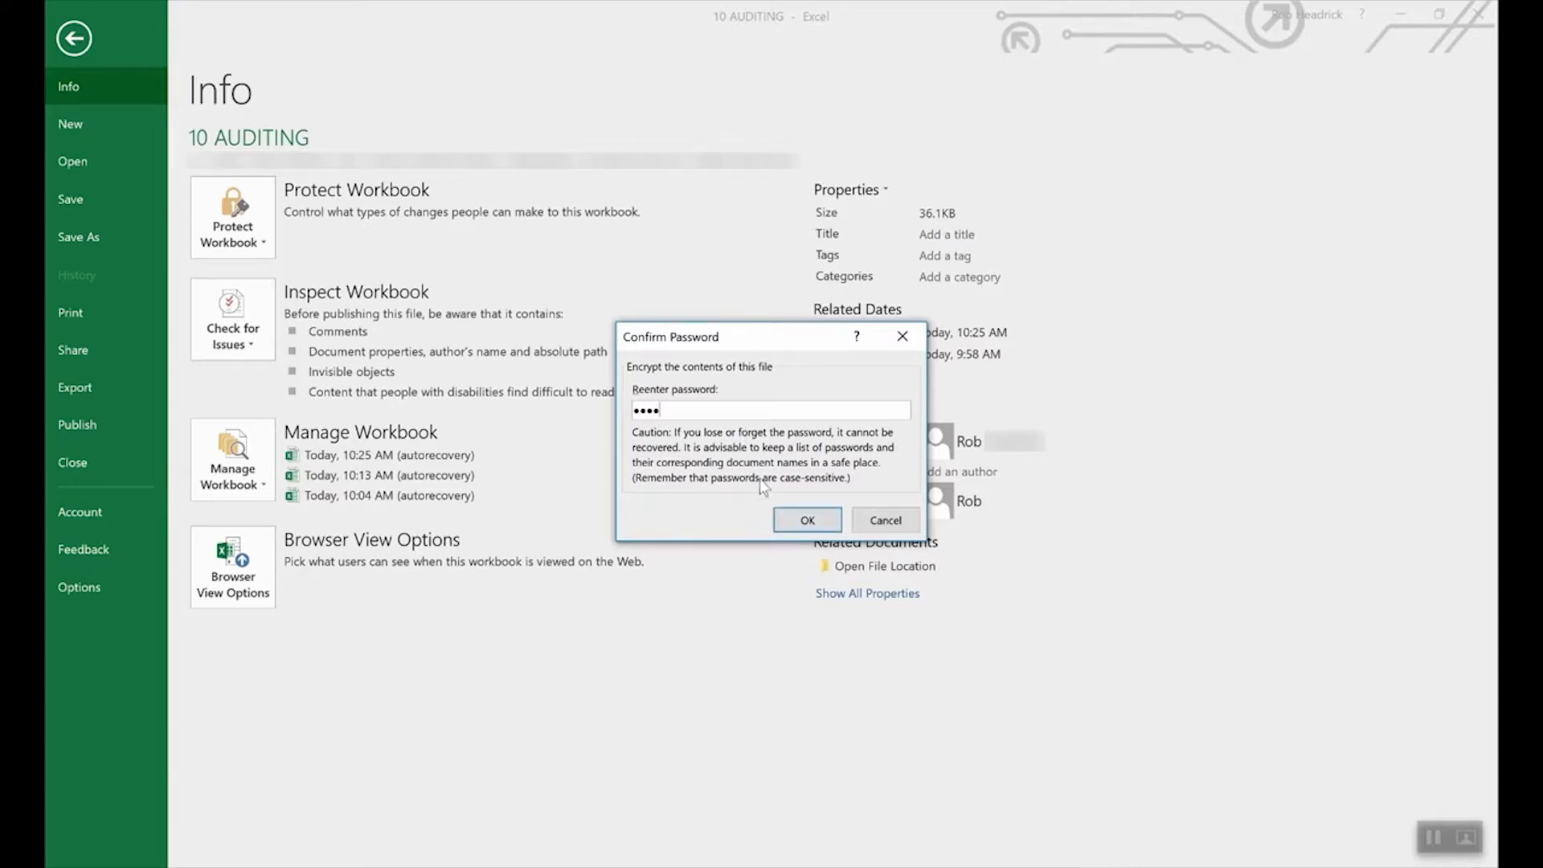
left_click(804, 520)
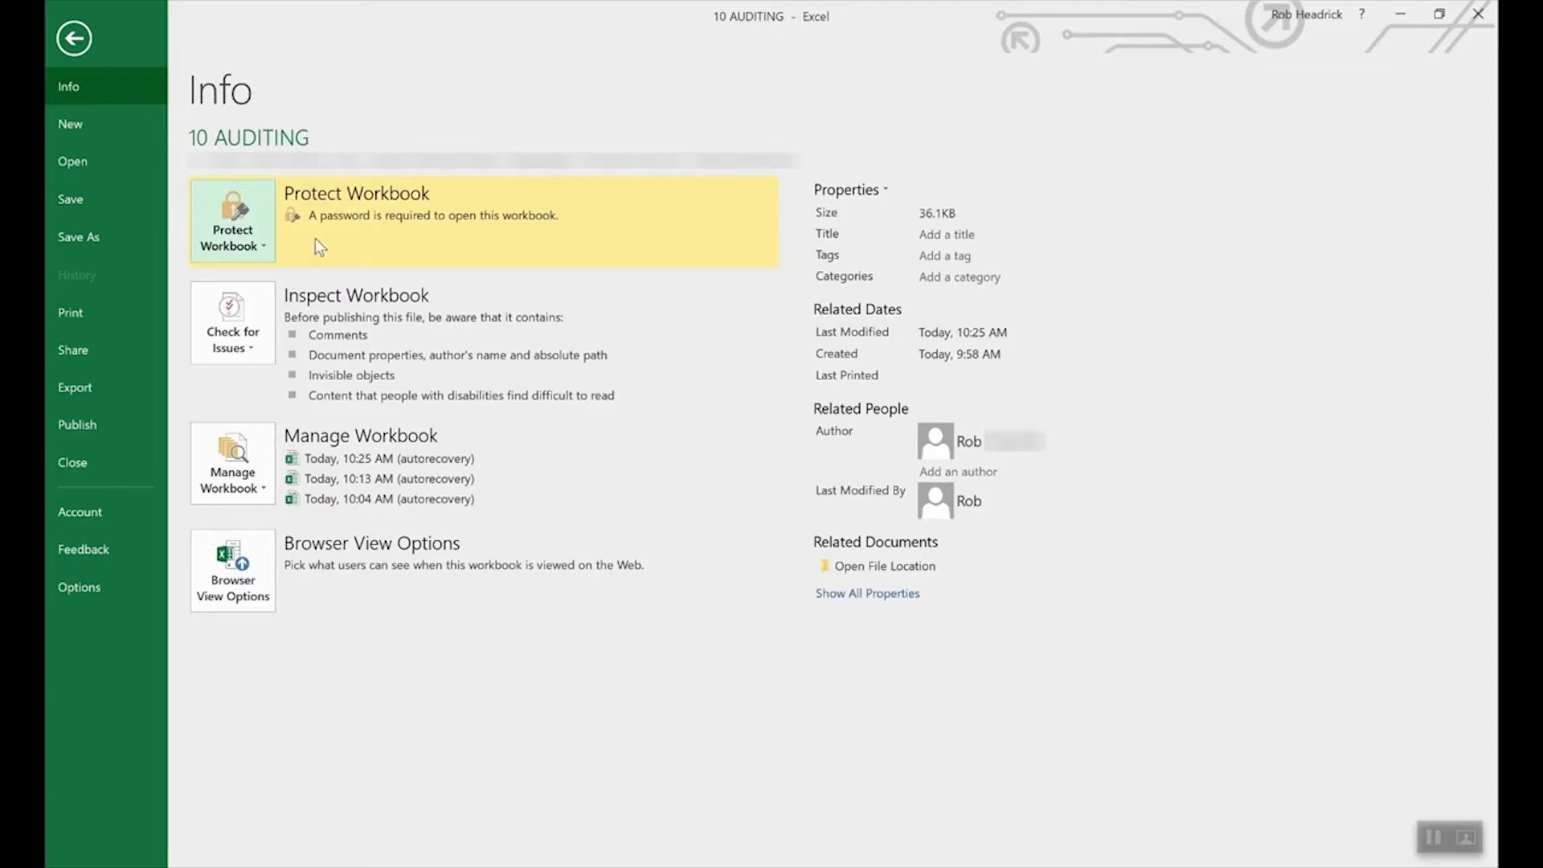
Step: Clear the password in Encrypt with Password so 10 AUDITING opens unprotected
left_click(250, 241)
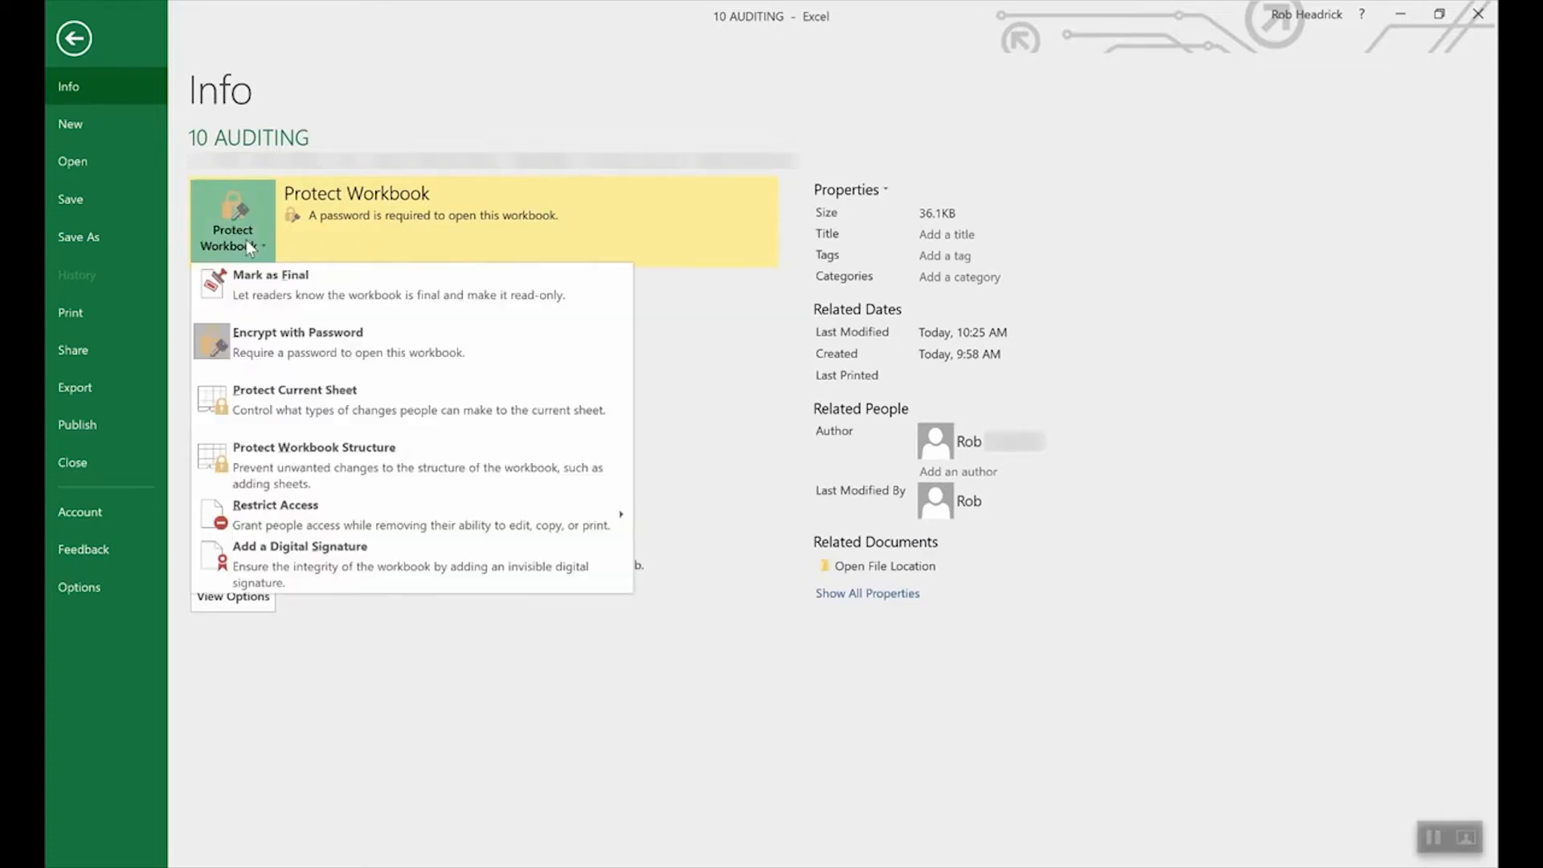
left_click(291, 347)
double_click(764, 408)
key("BackSpace")
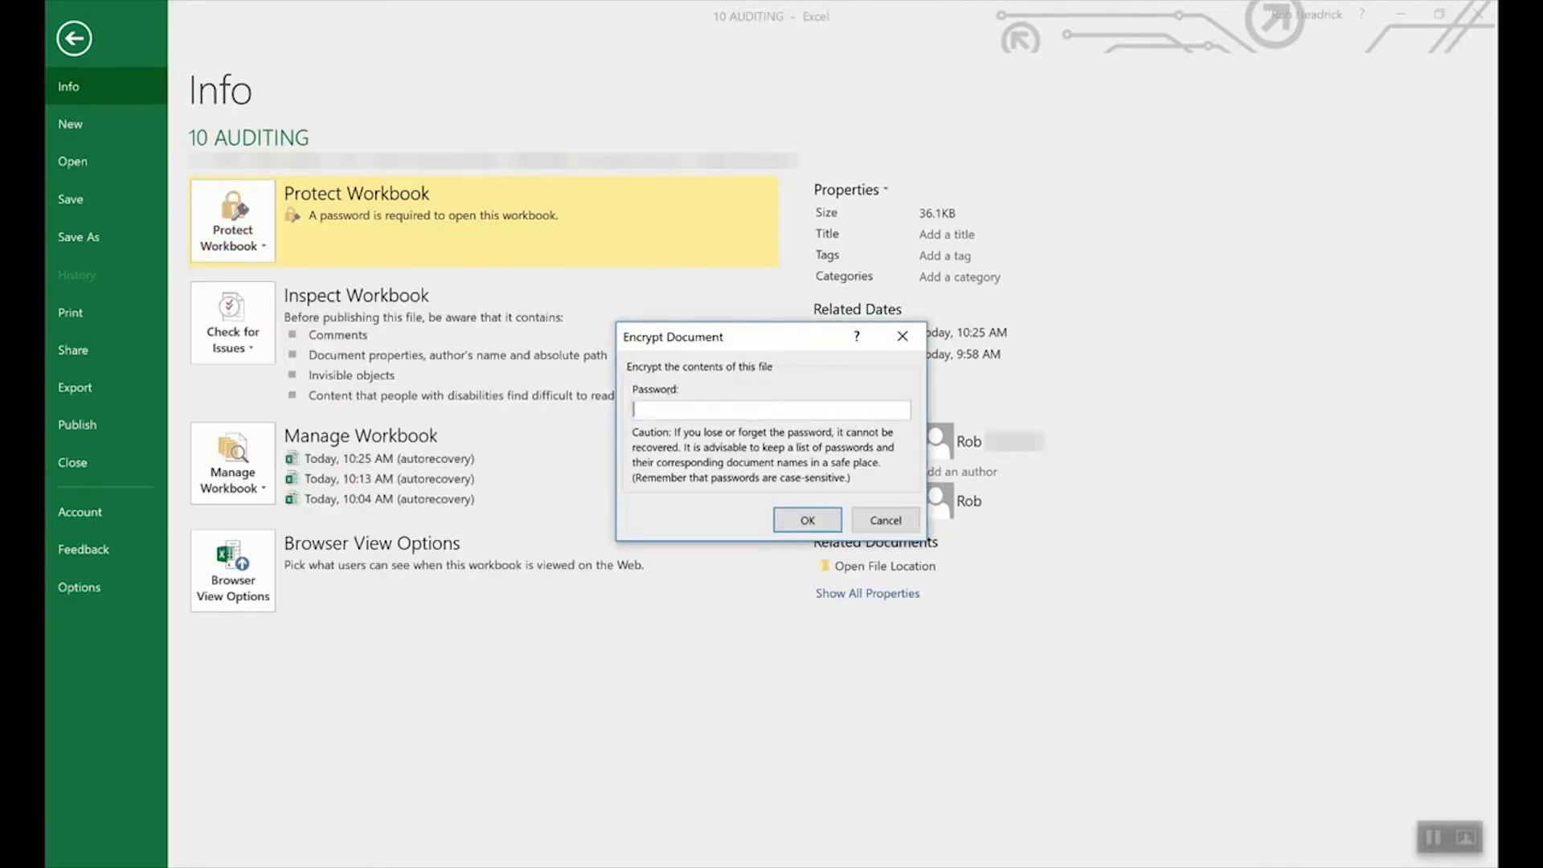
left_click(807, 519)
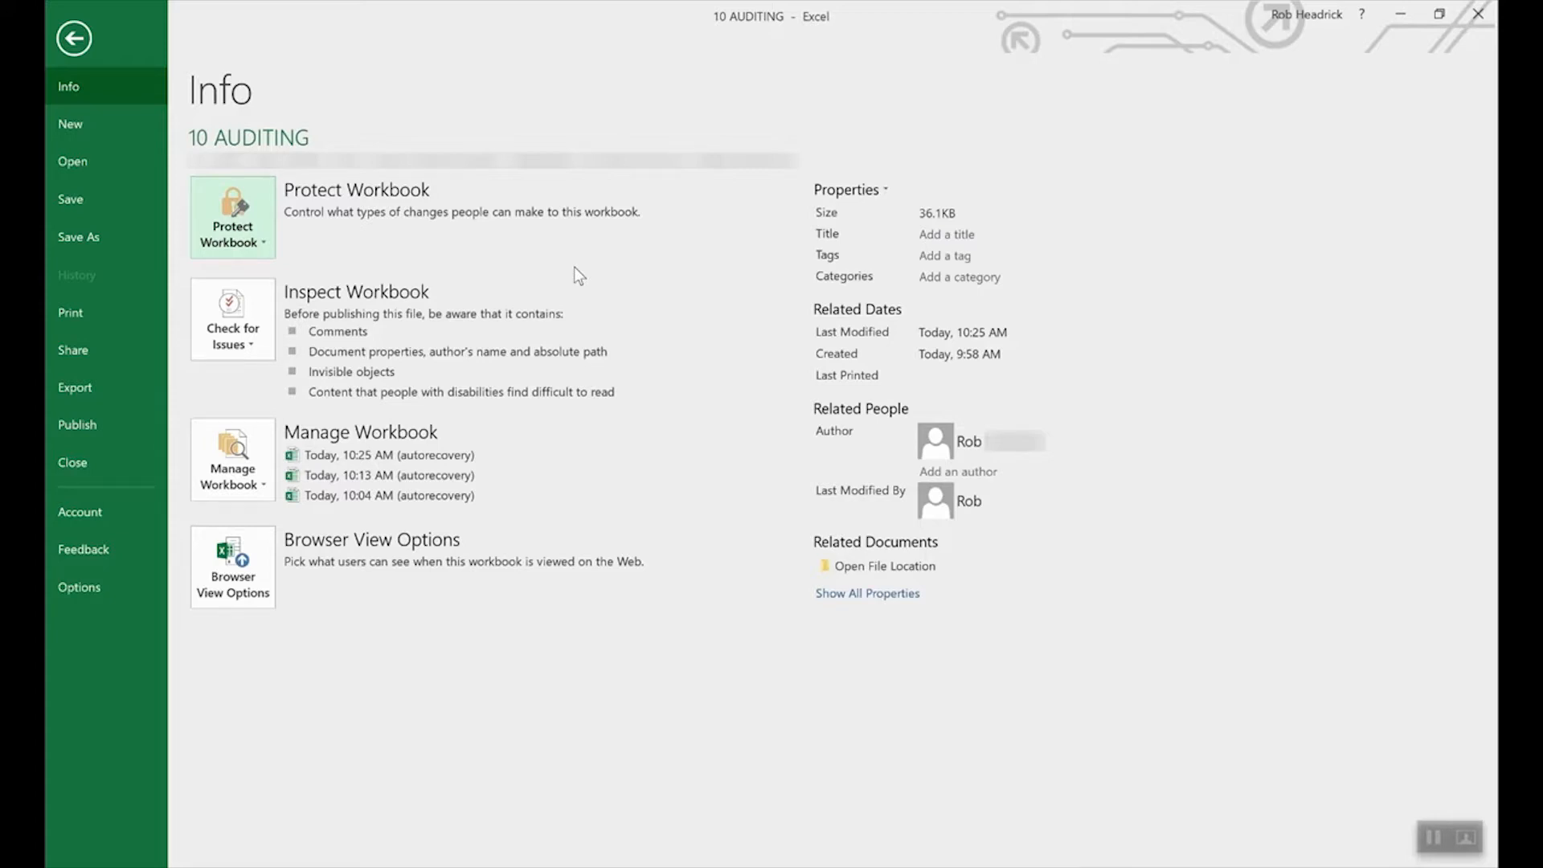
Step: Open the Protect Sheet dialog for the baseball sheet and cancel it without applying protection
left_click(241, 214)
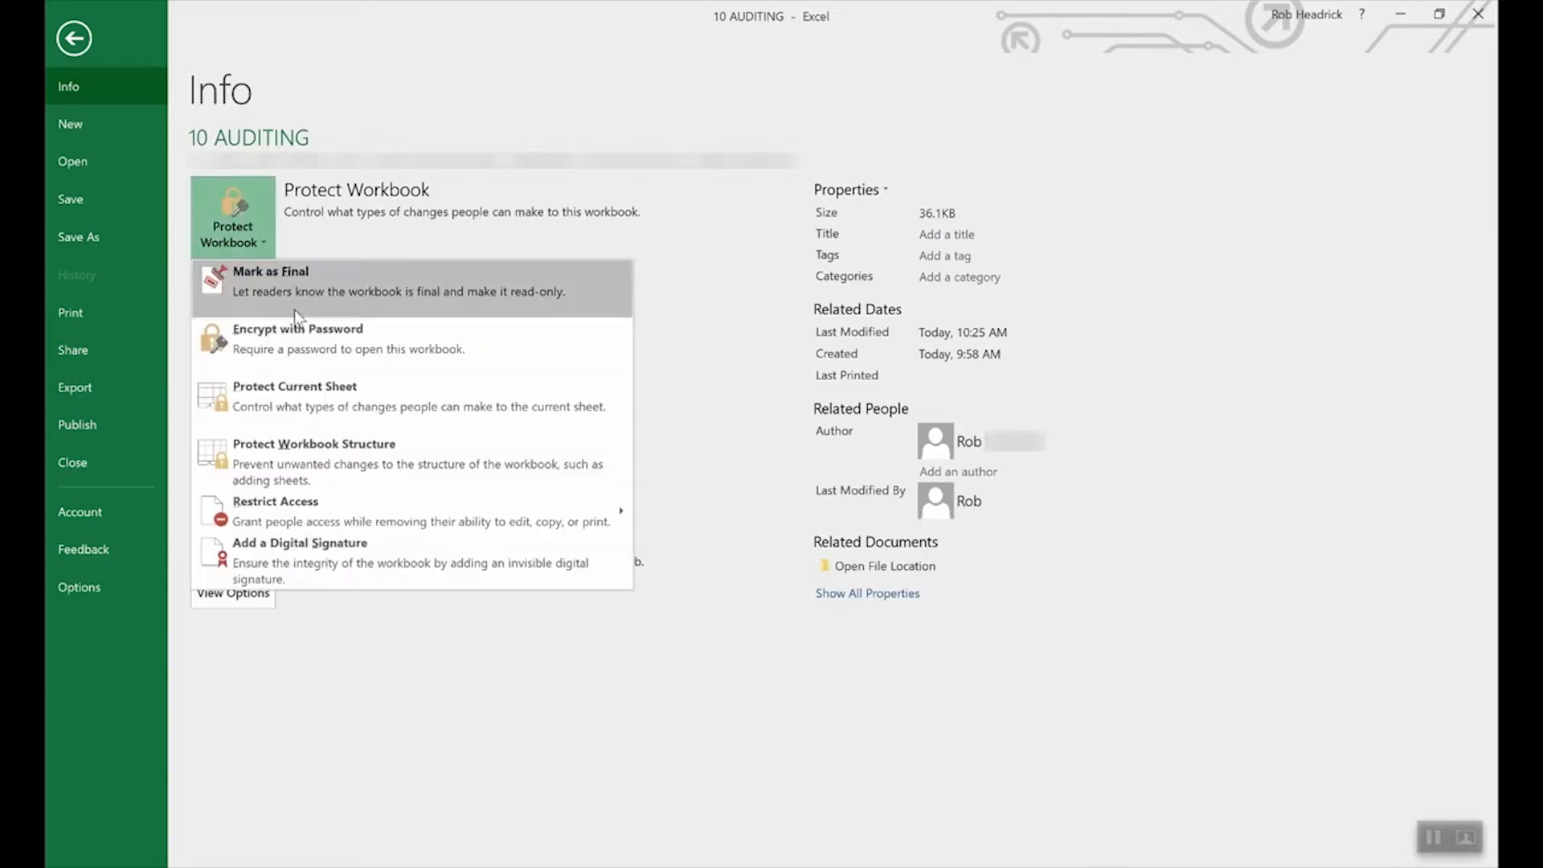
left_click(321, 398)
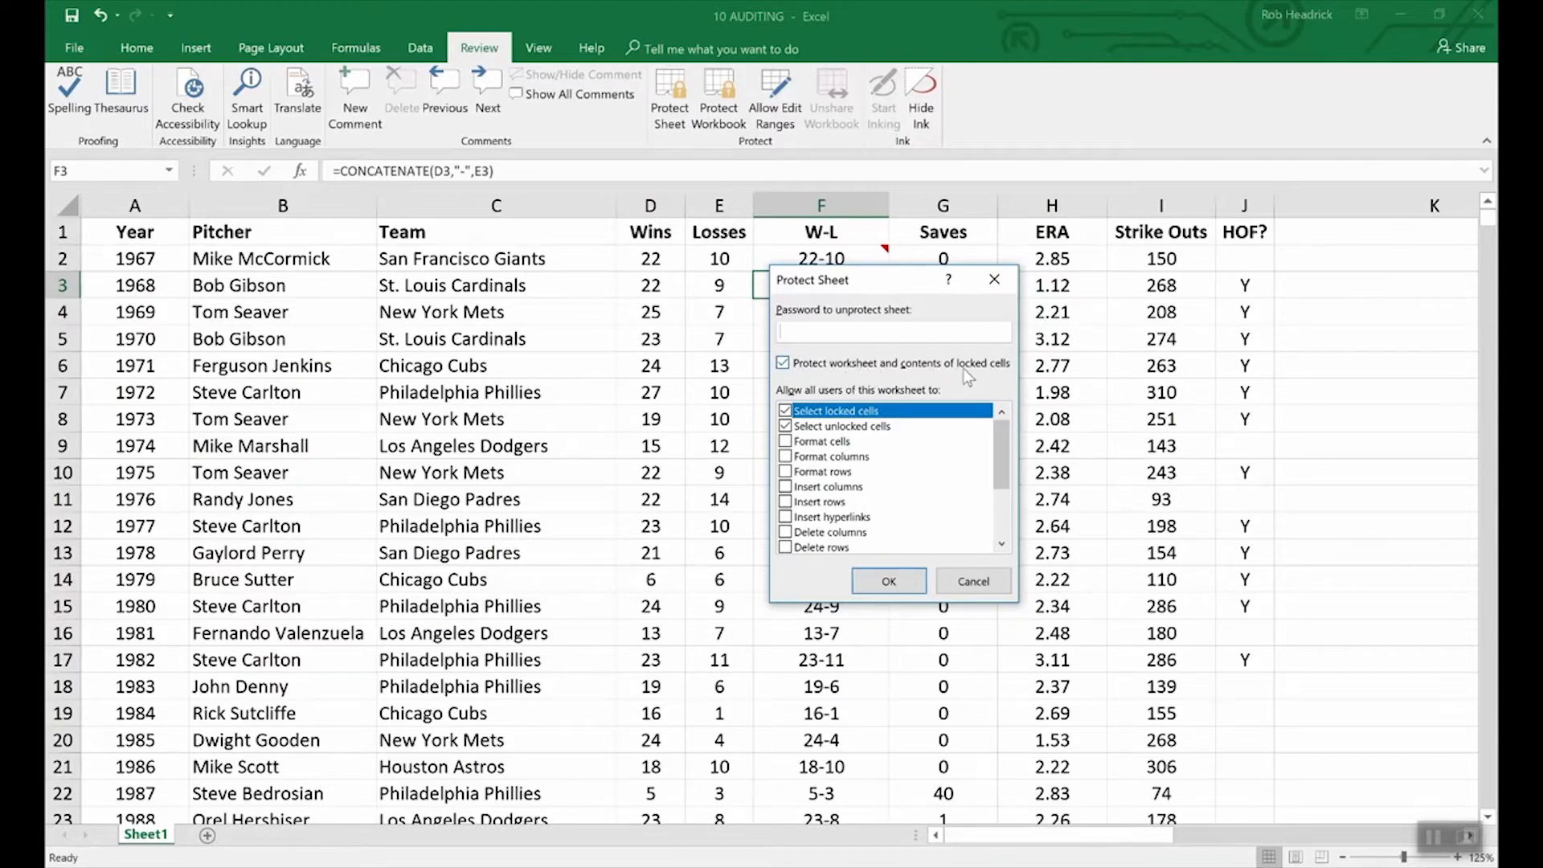
left_click(987, 584)
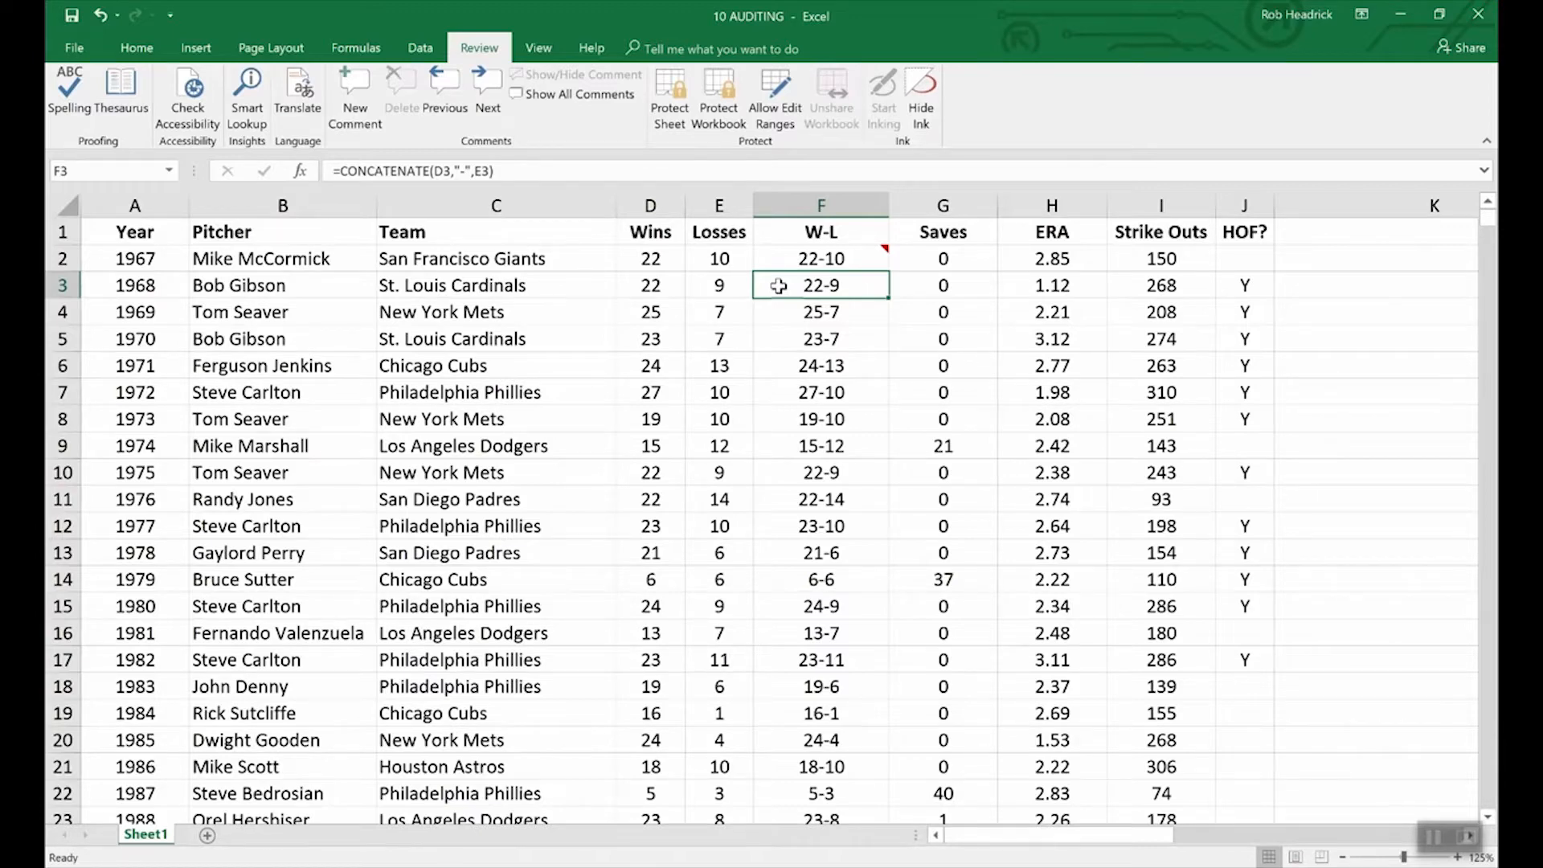
Step: Mark cell F3 as Hidden in its Format Cells protection settings
right_click(834, 293)
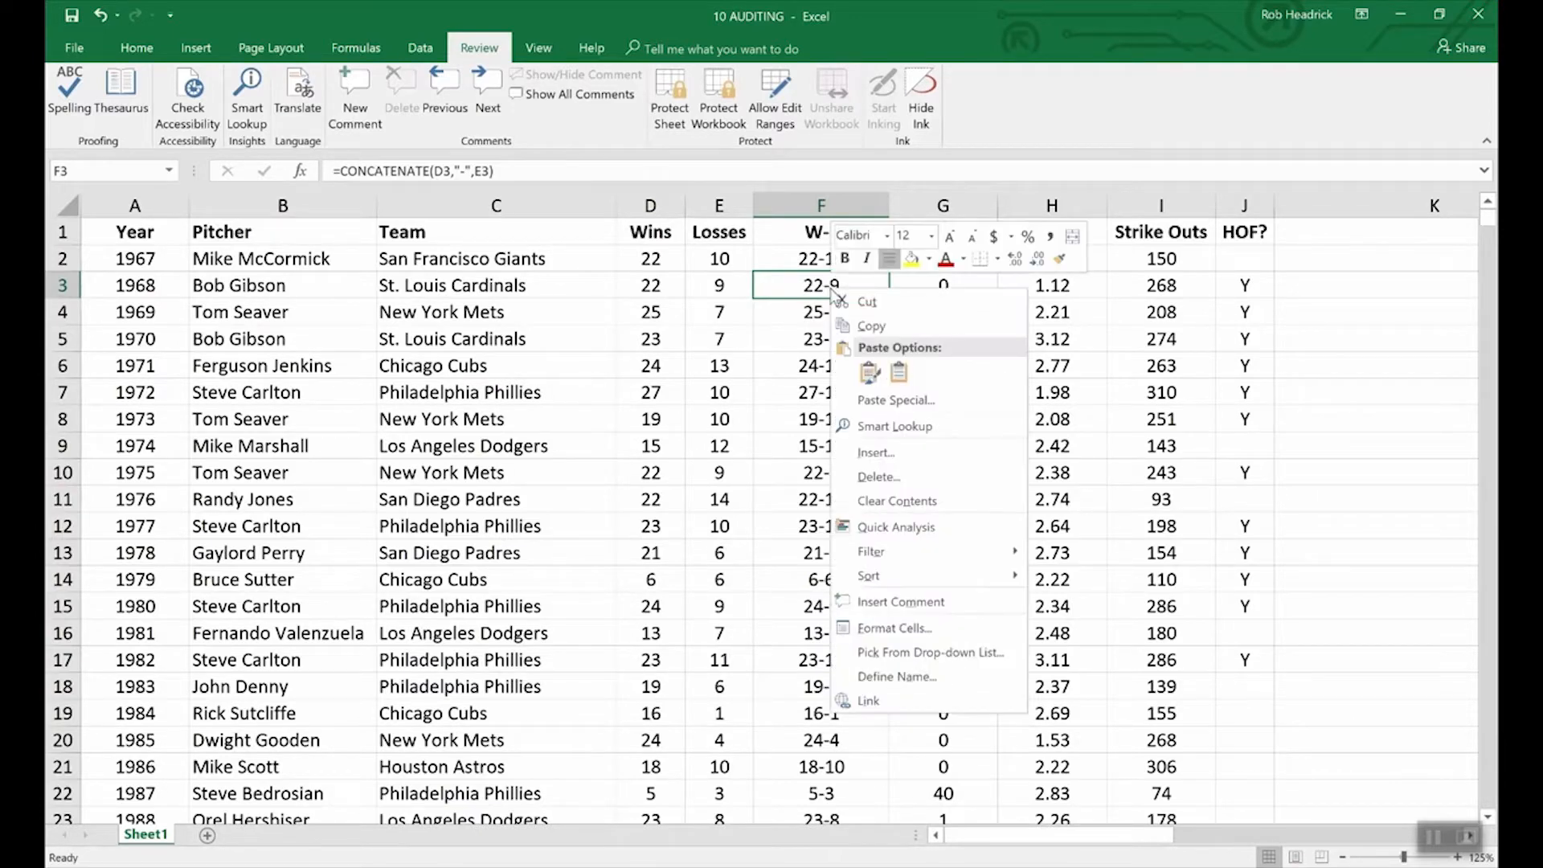
left_click(905, 630)
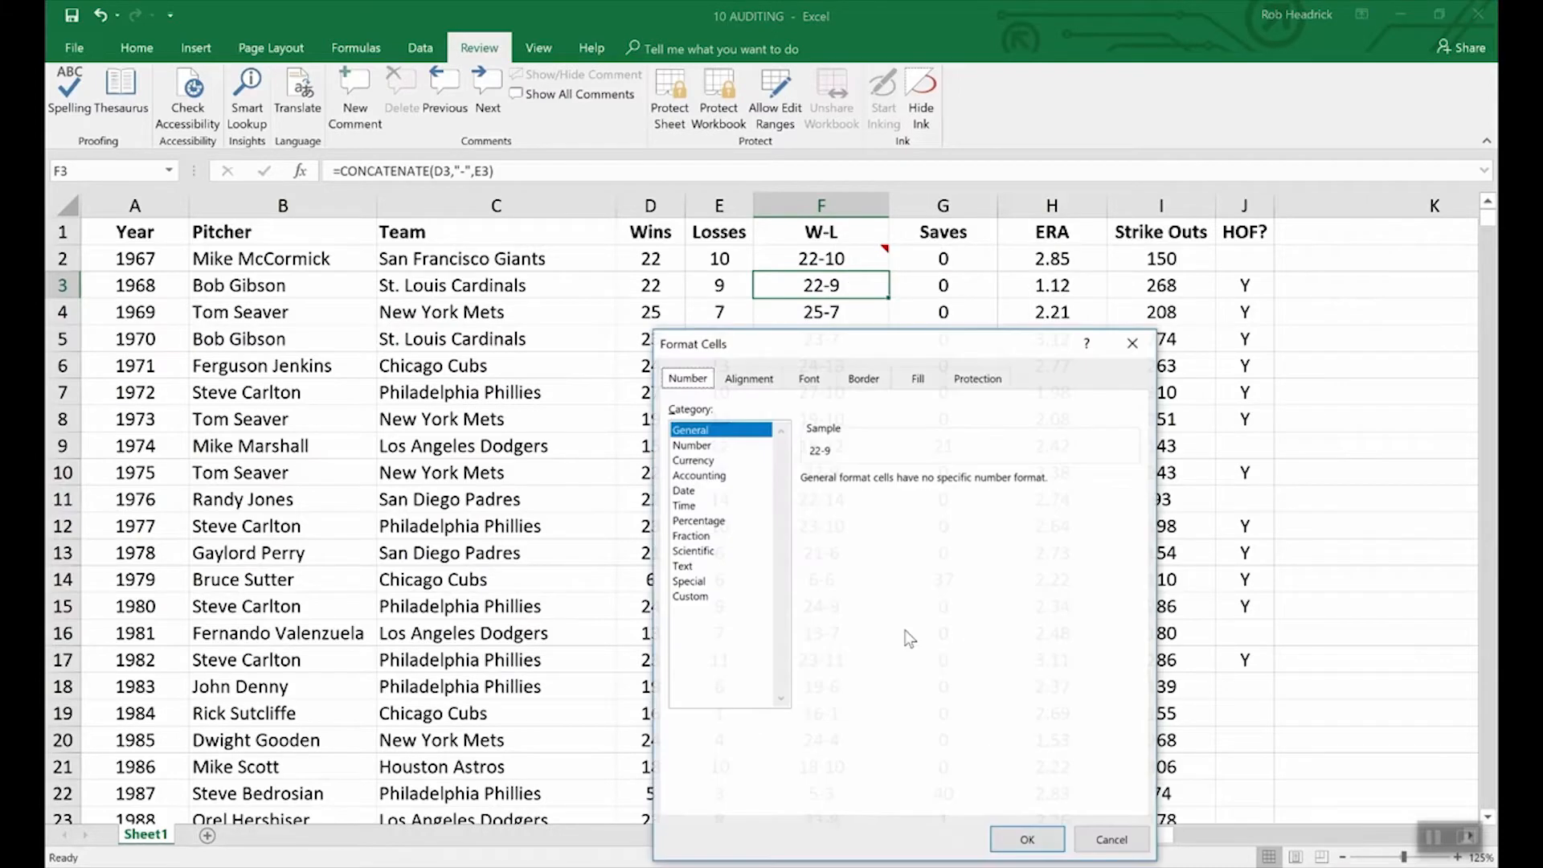
left_click(979, 379)
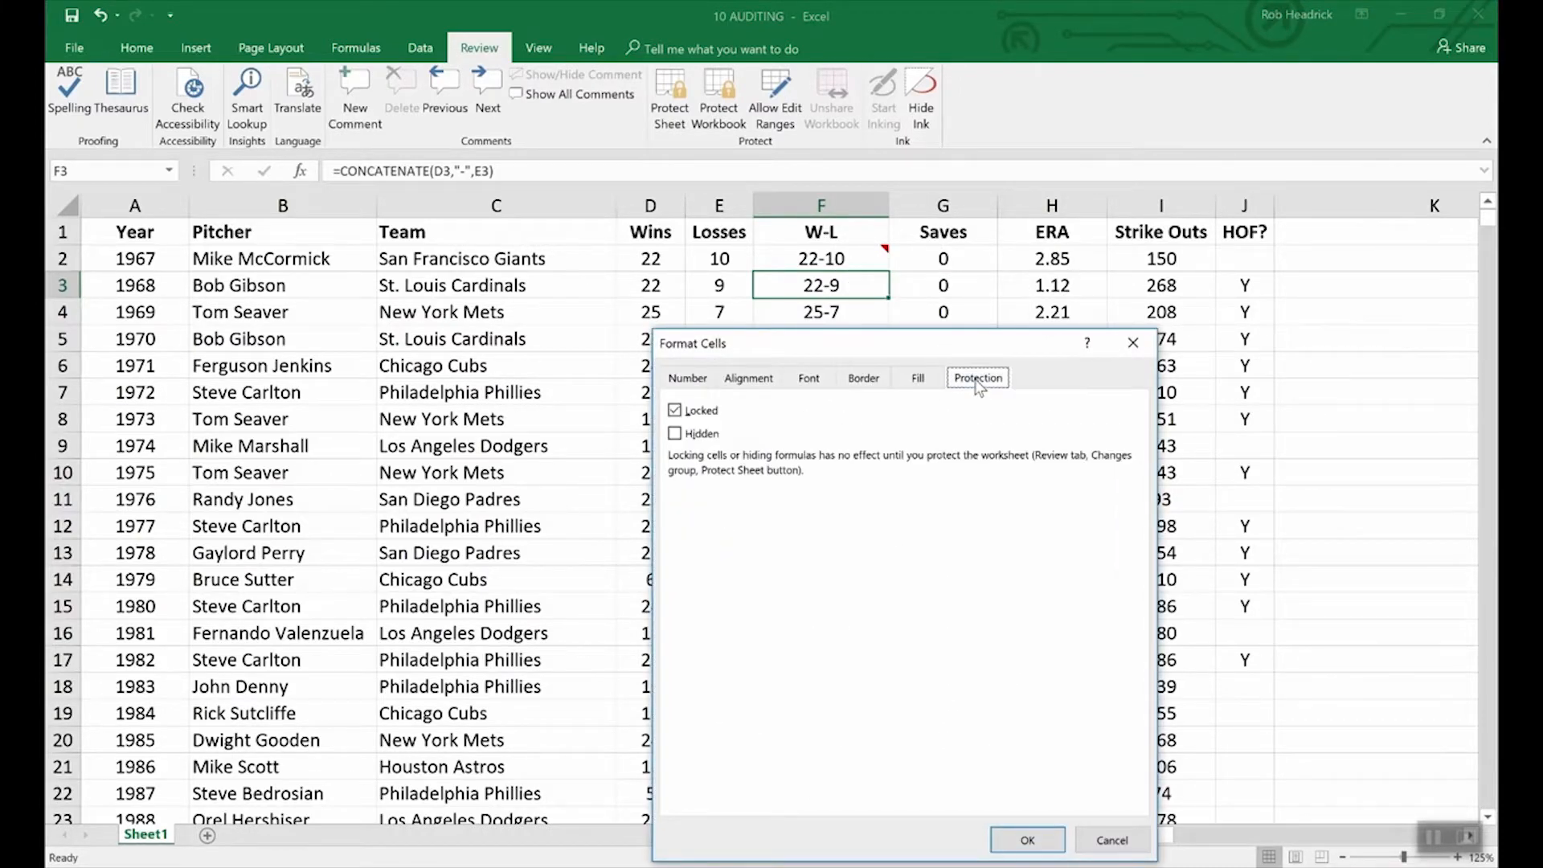
left_click(677, 439)
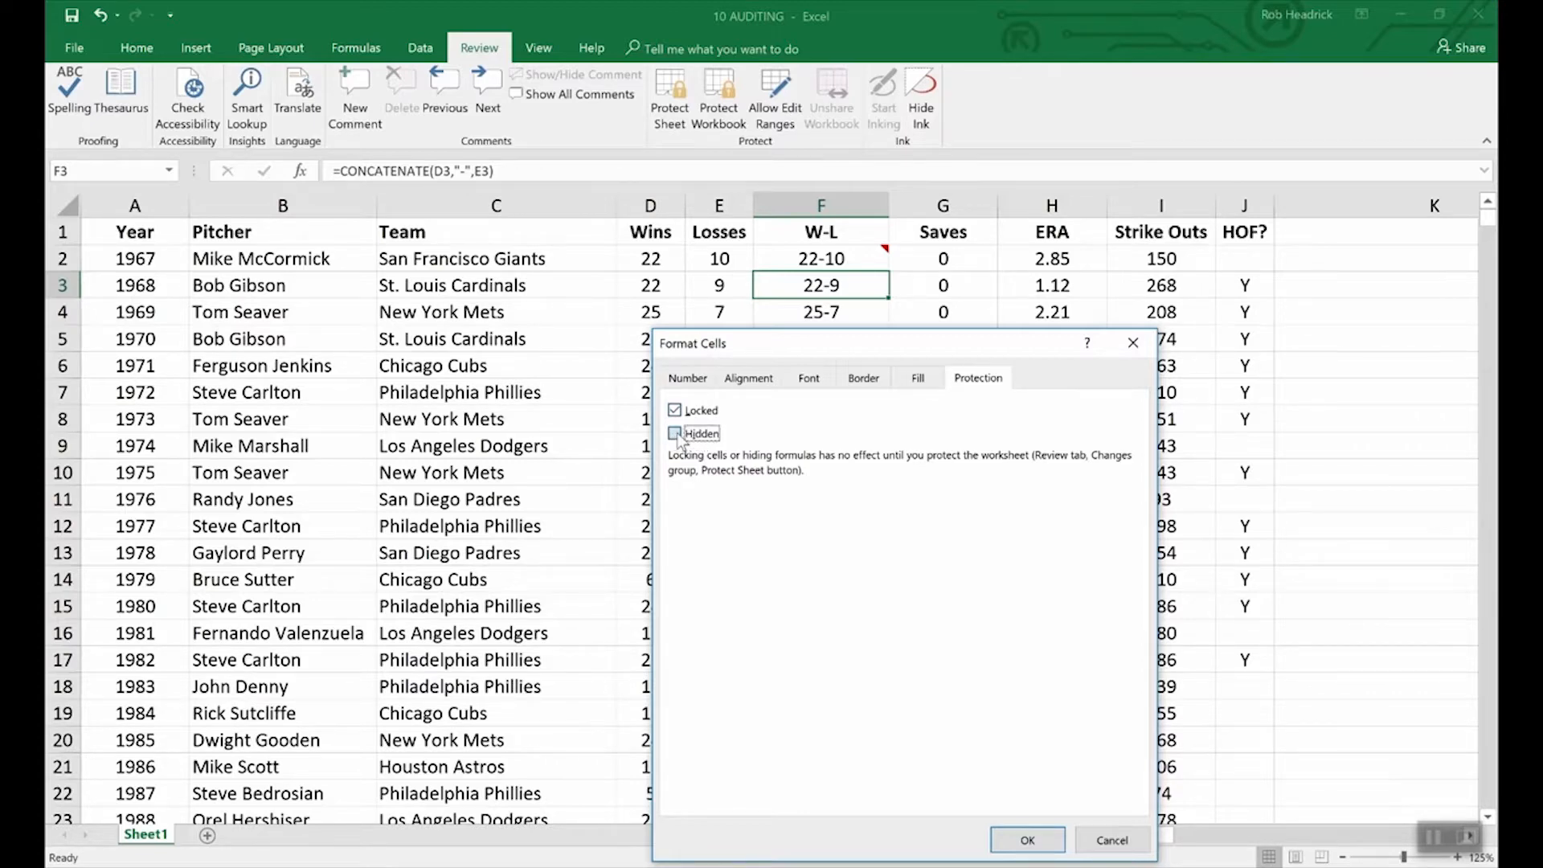
left_click(1029, 840)
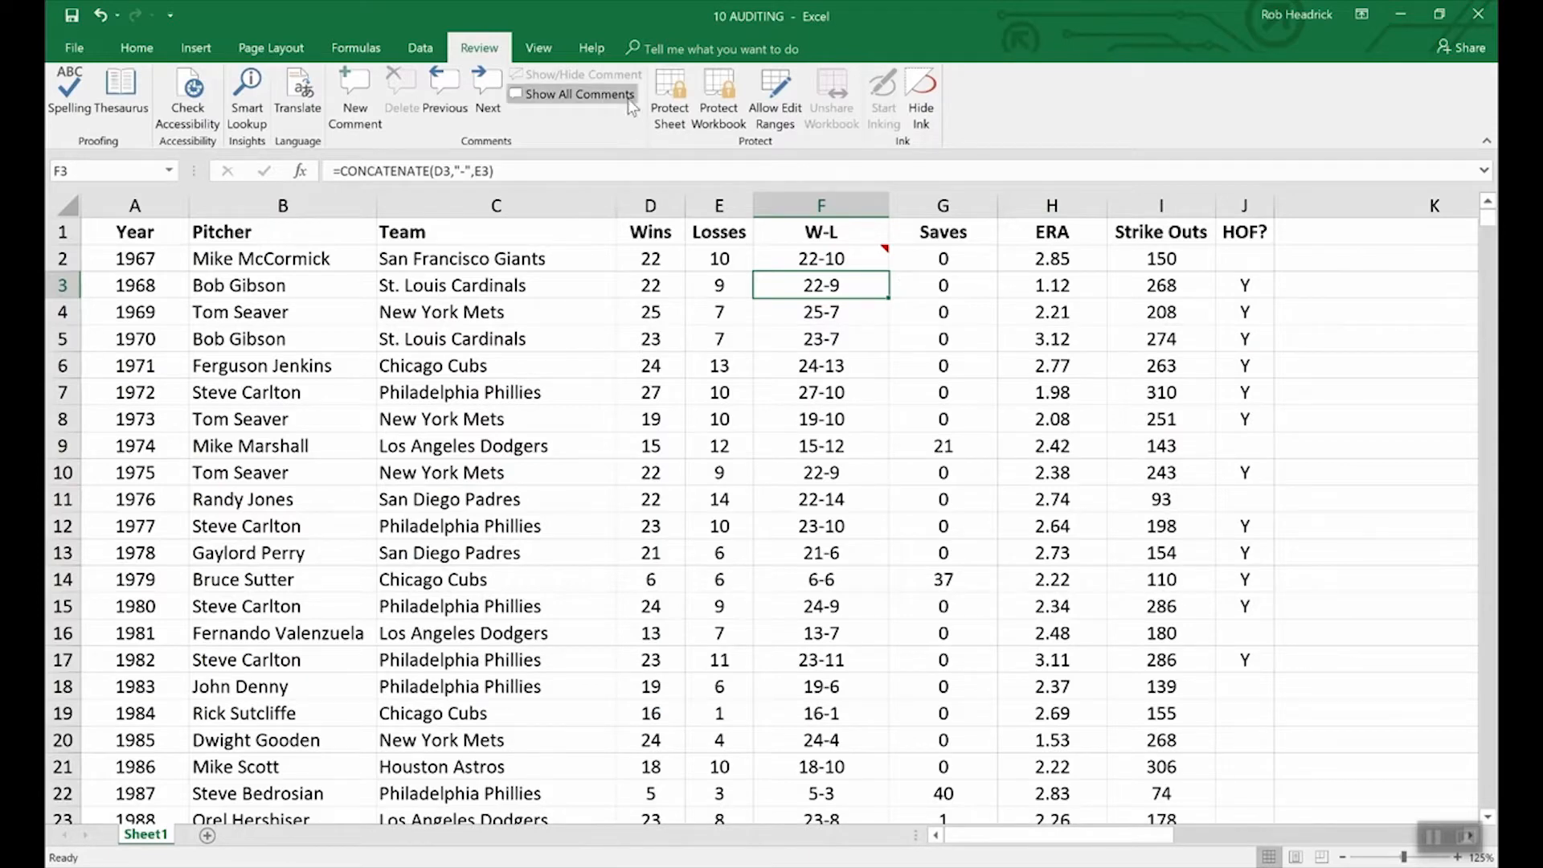
Step: Protect the worksheet with a password, entering it and confirming it
left_click(670, 96)
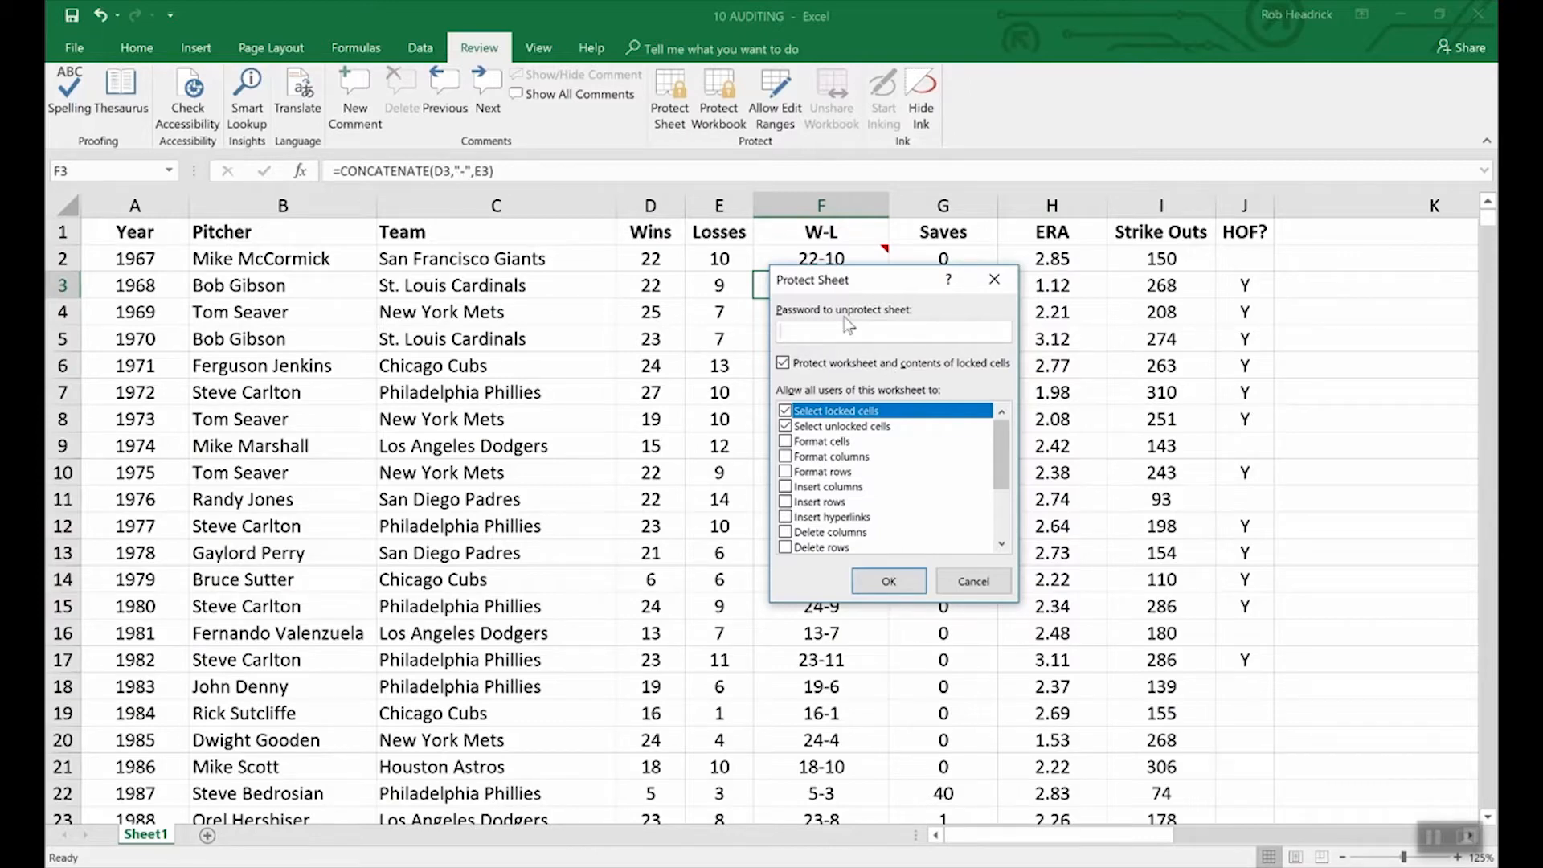
type("1234")
left_click(892, 587)
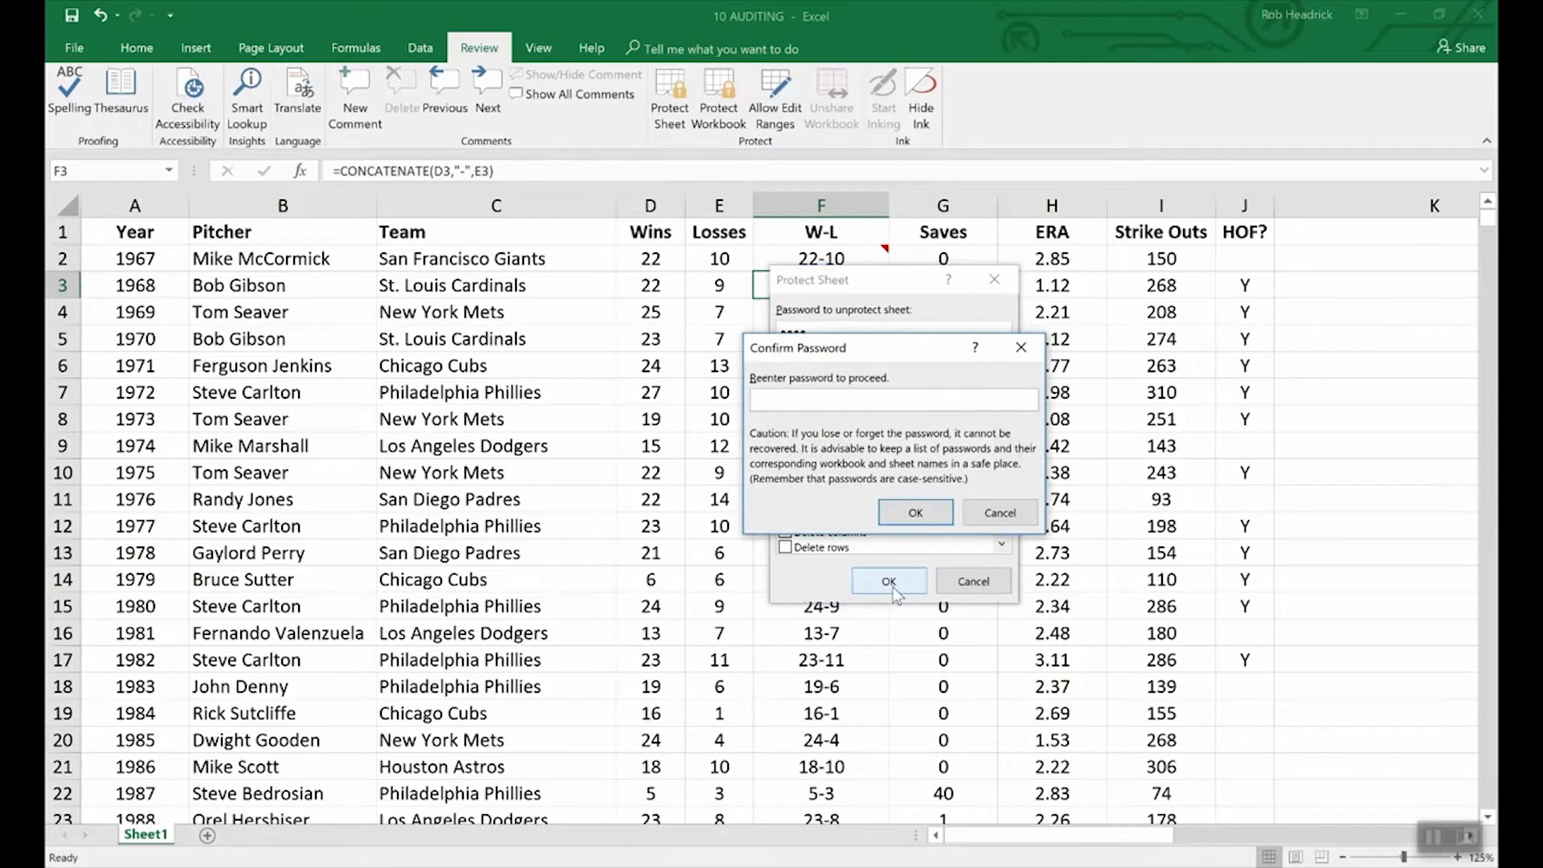
type("1234")
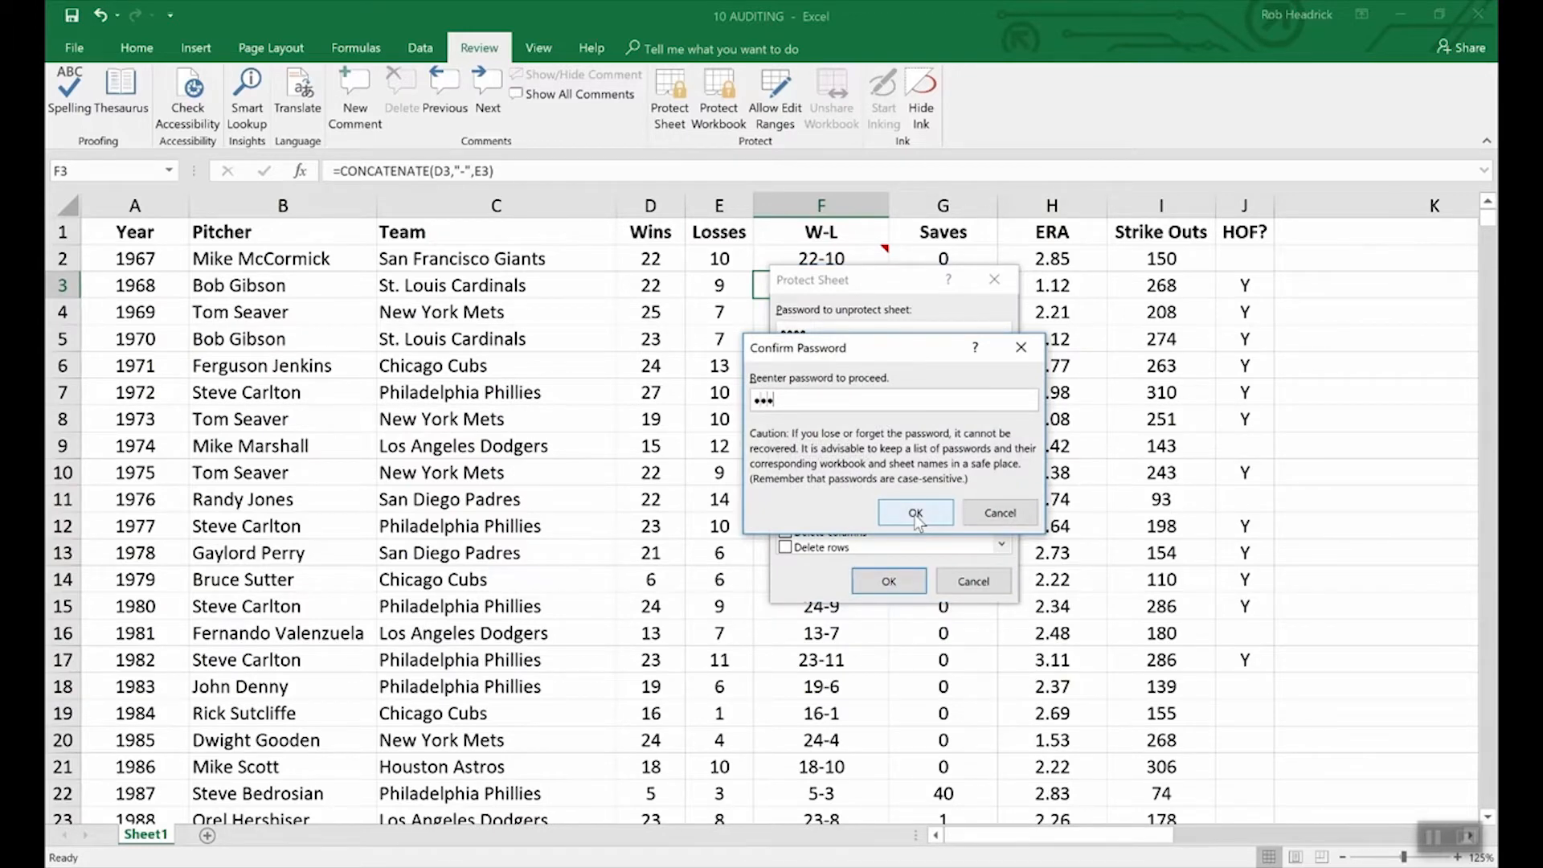
left_click(916, 515)
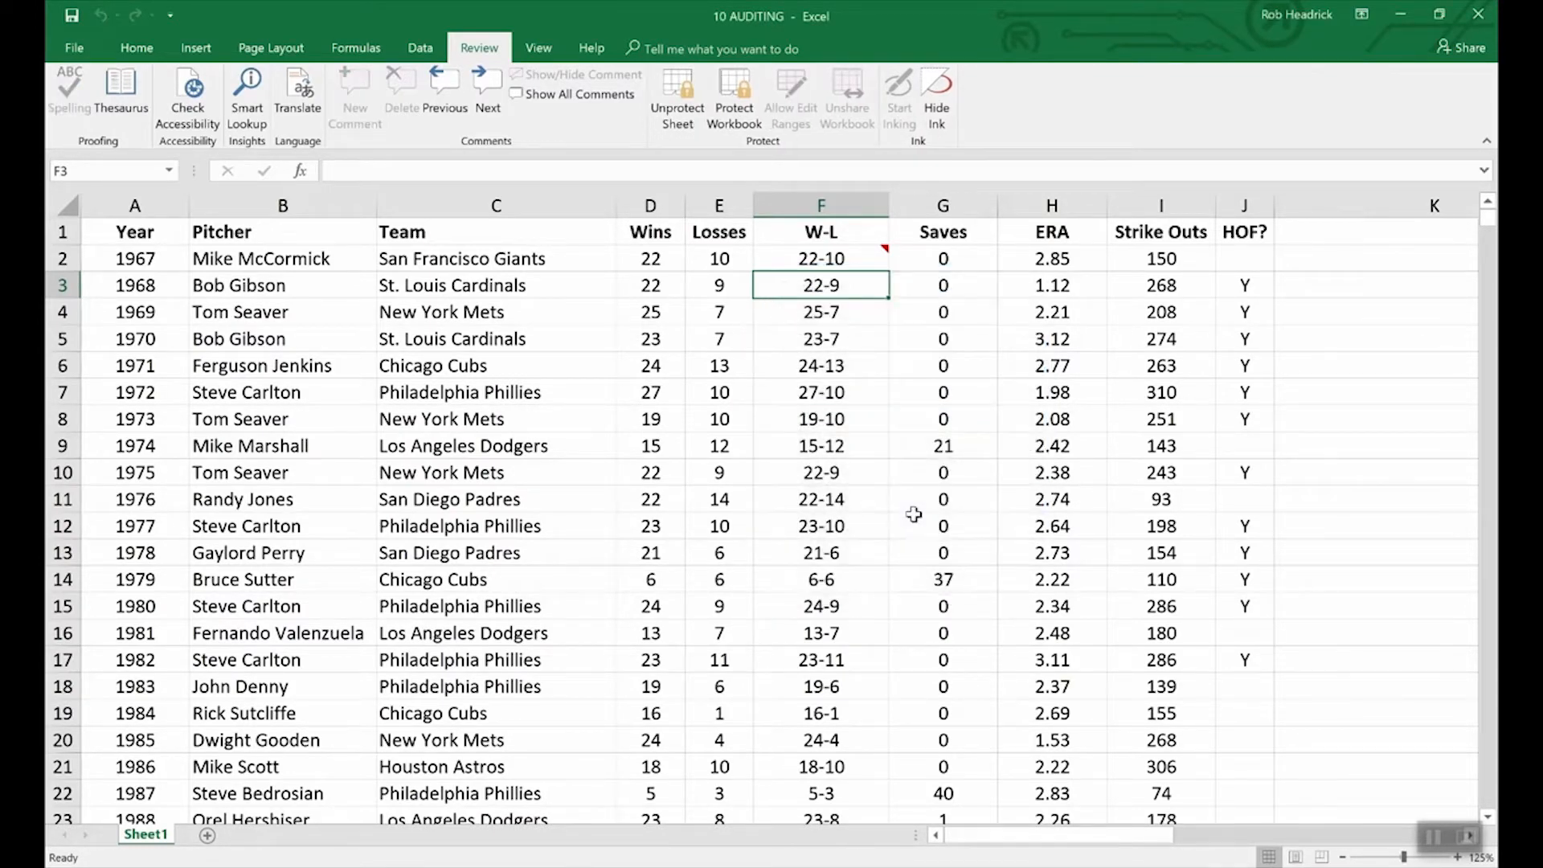
Step: Check that F3's formula is hidden, then keep F2's 'What a great season!' comment always shown
key("Down")
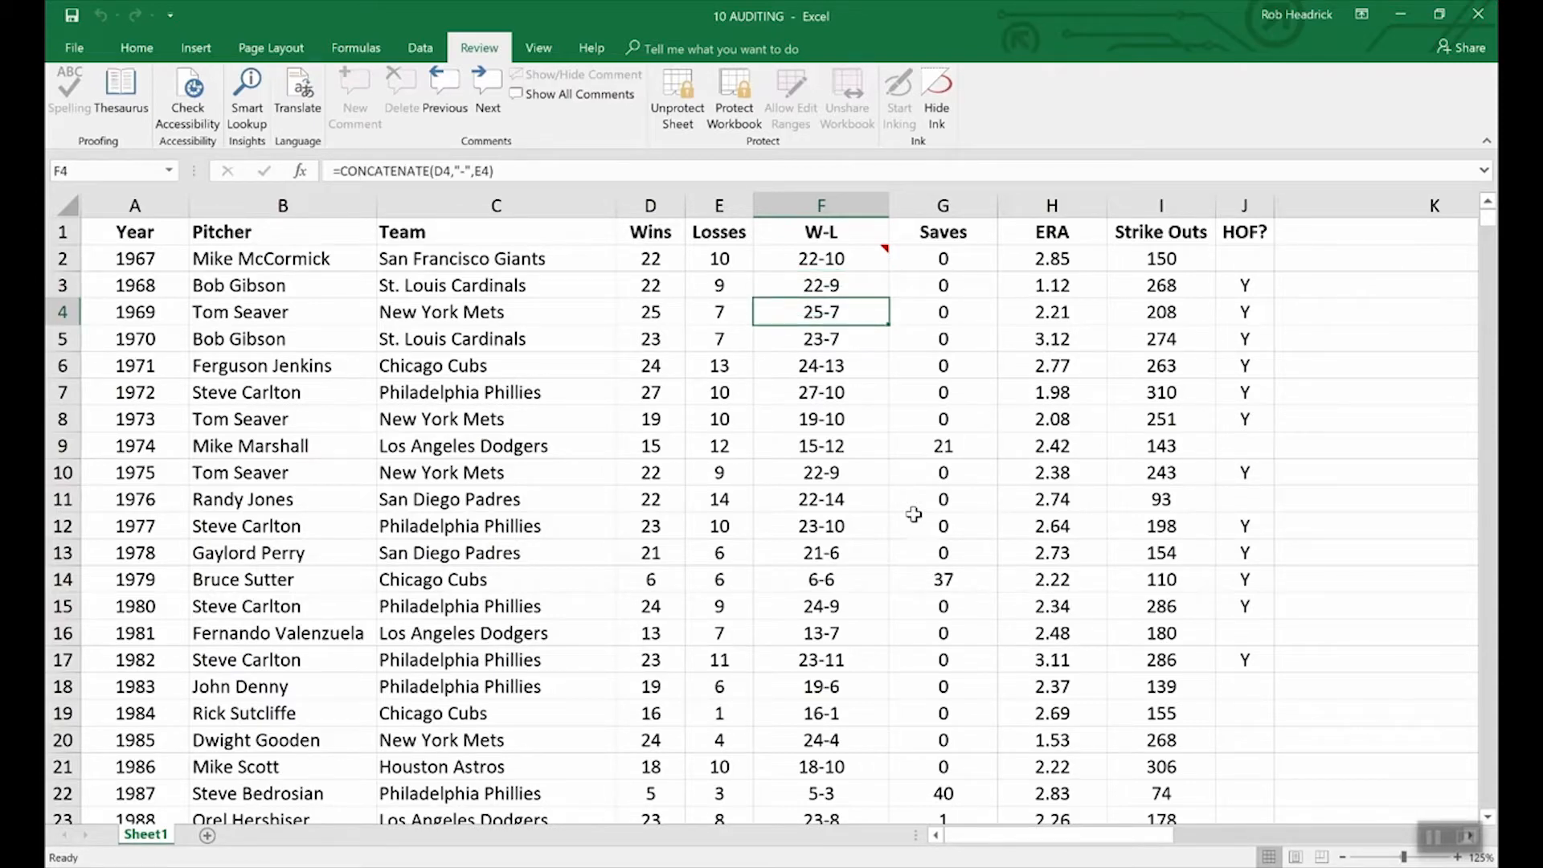
key("Up")
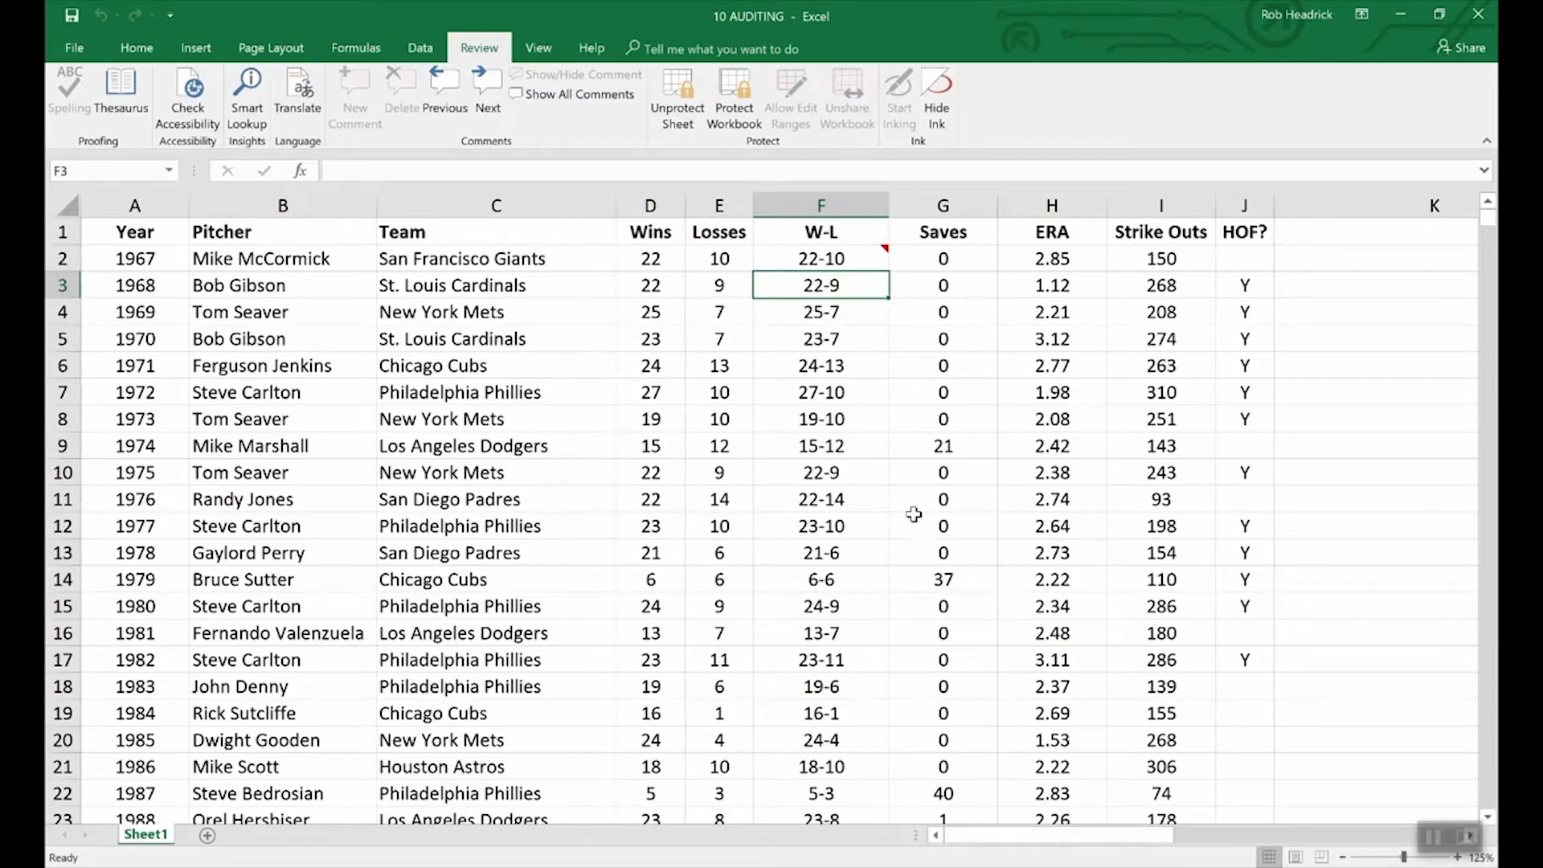
left_click(860, 261)
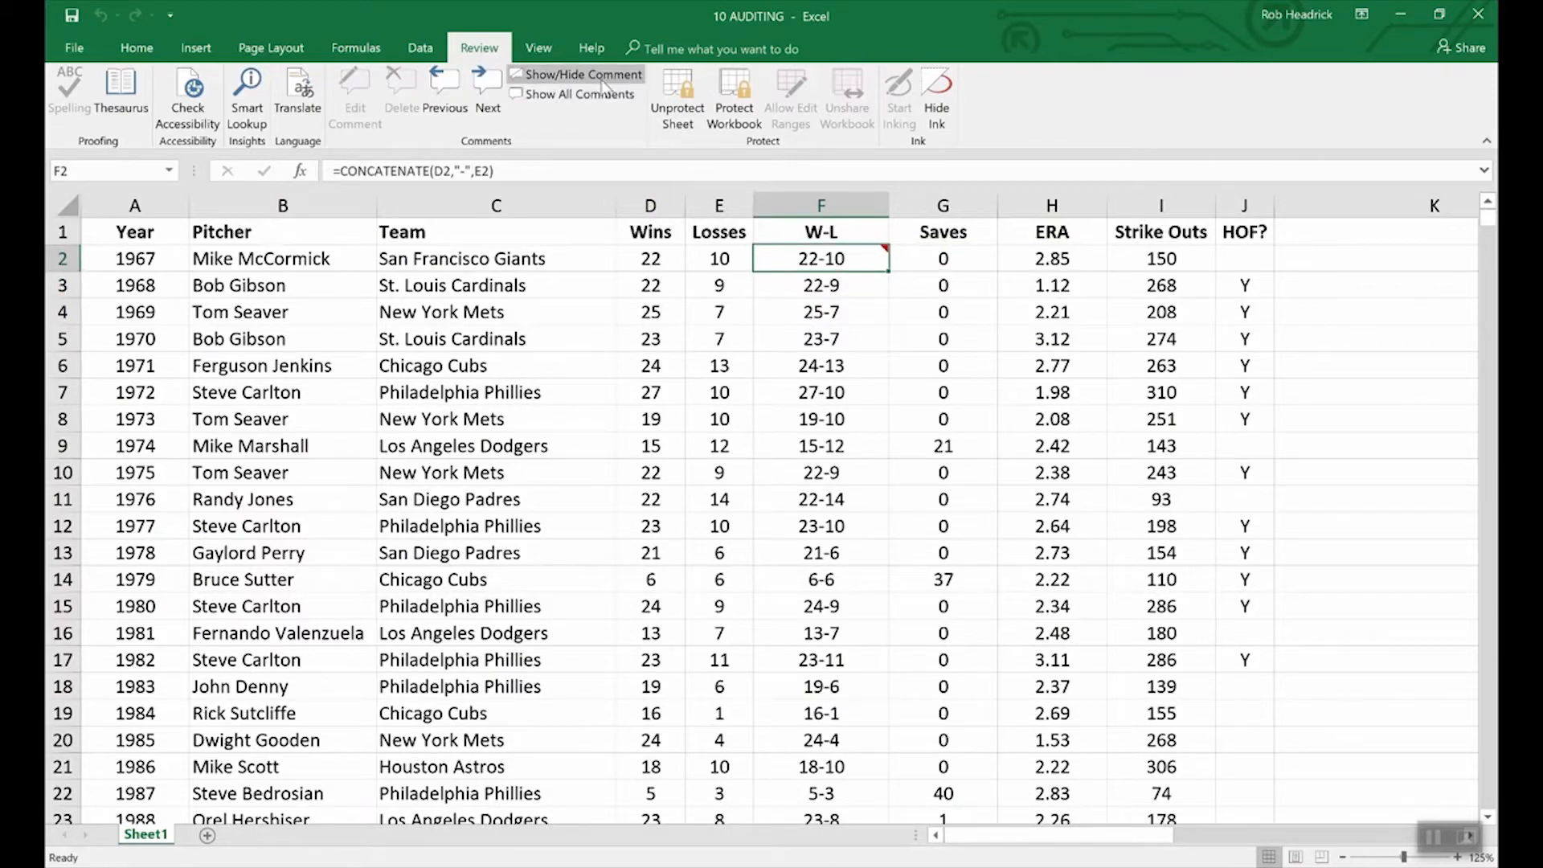
left_click(563, 74)
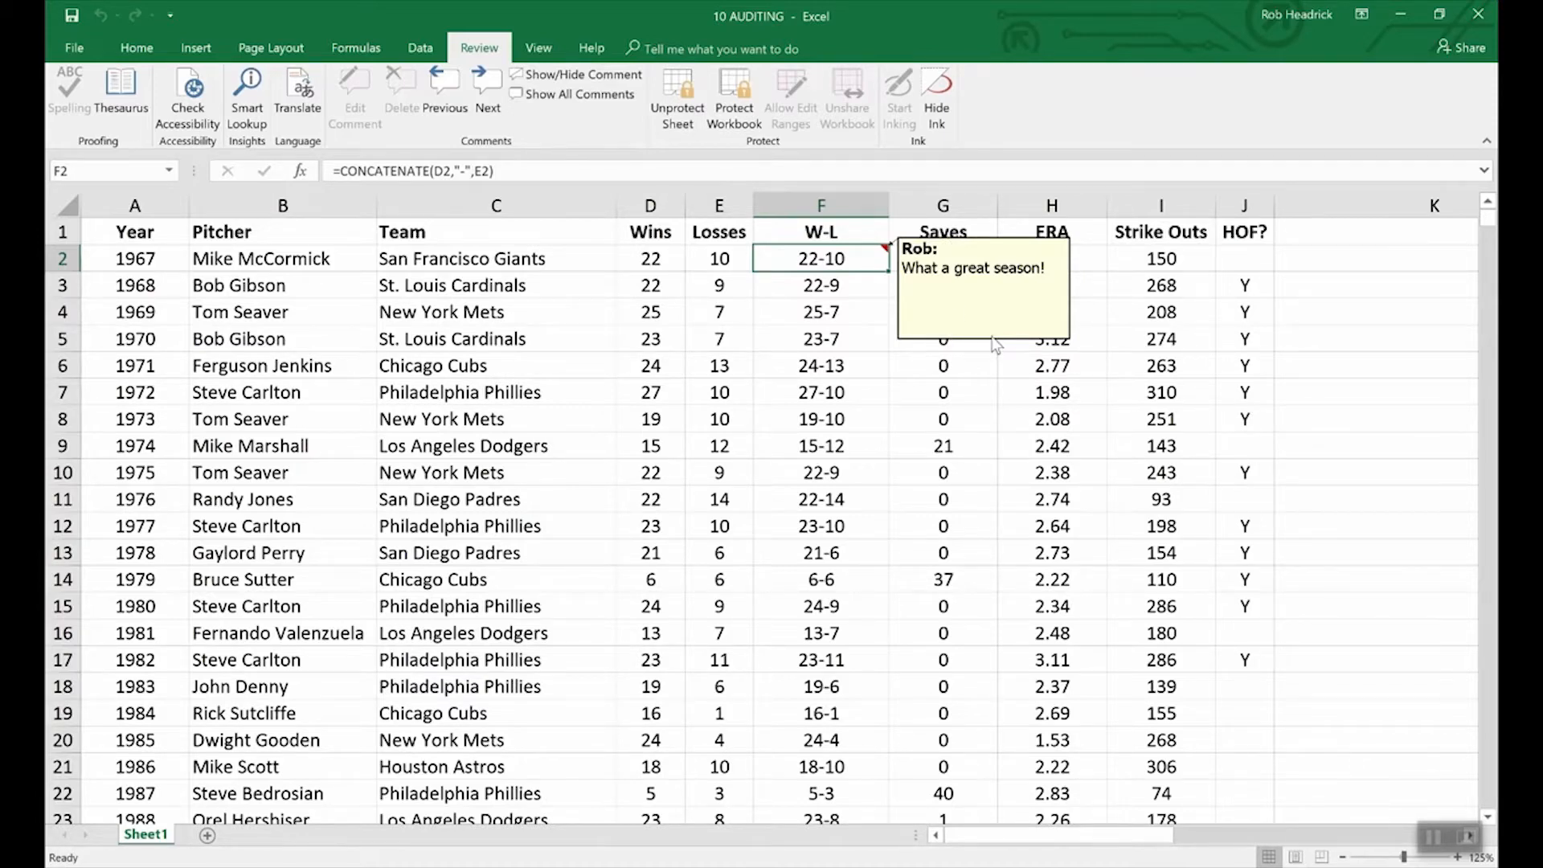
Step: Unprotect the sheet by entering its password
left_click(677, 89)
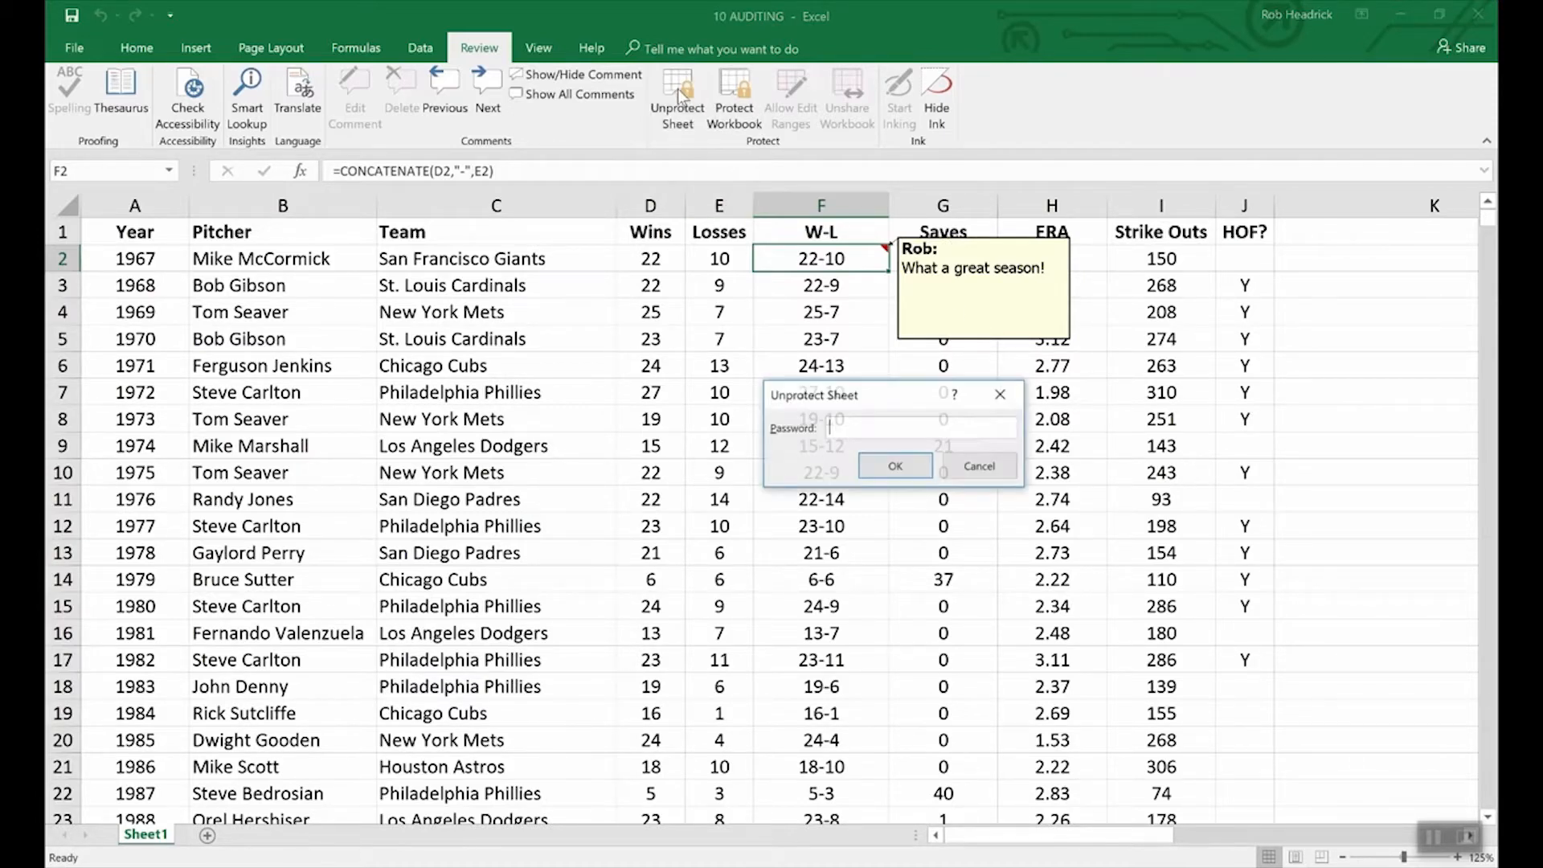
type("••••")
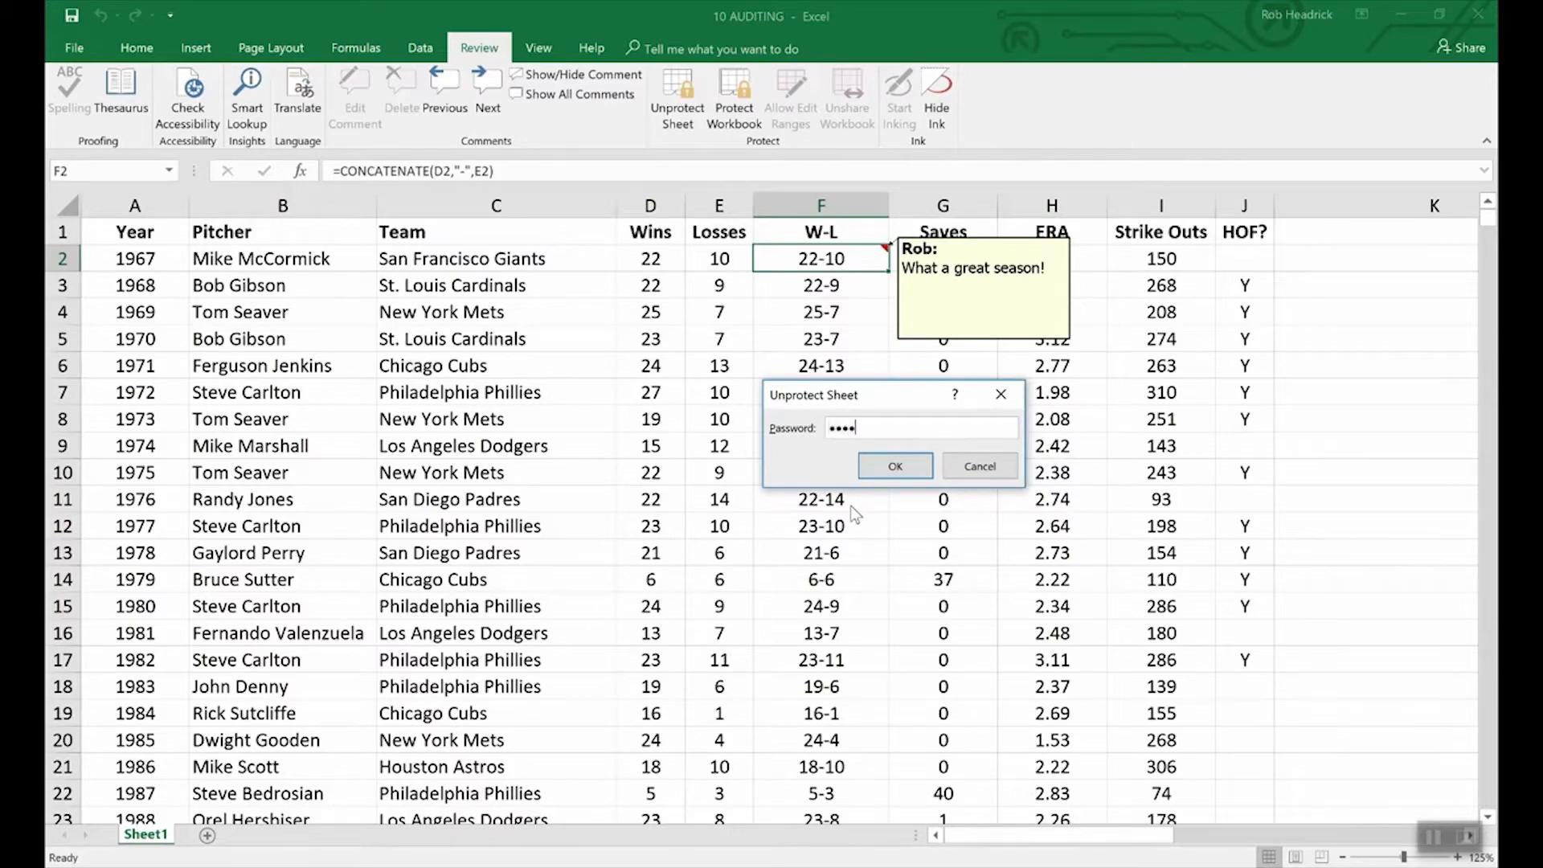
key("Return")
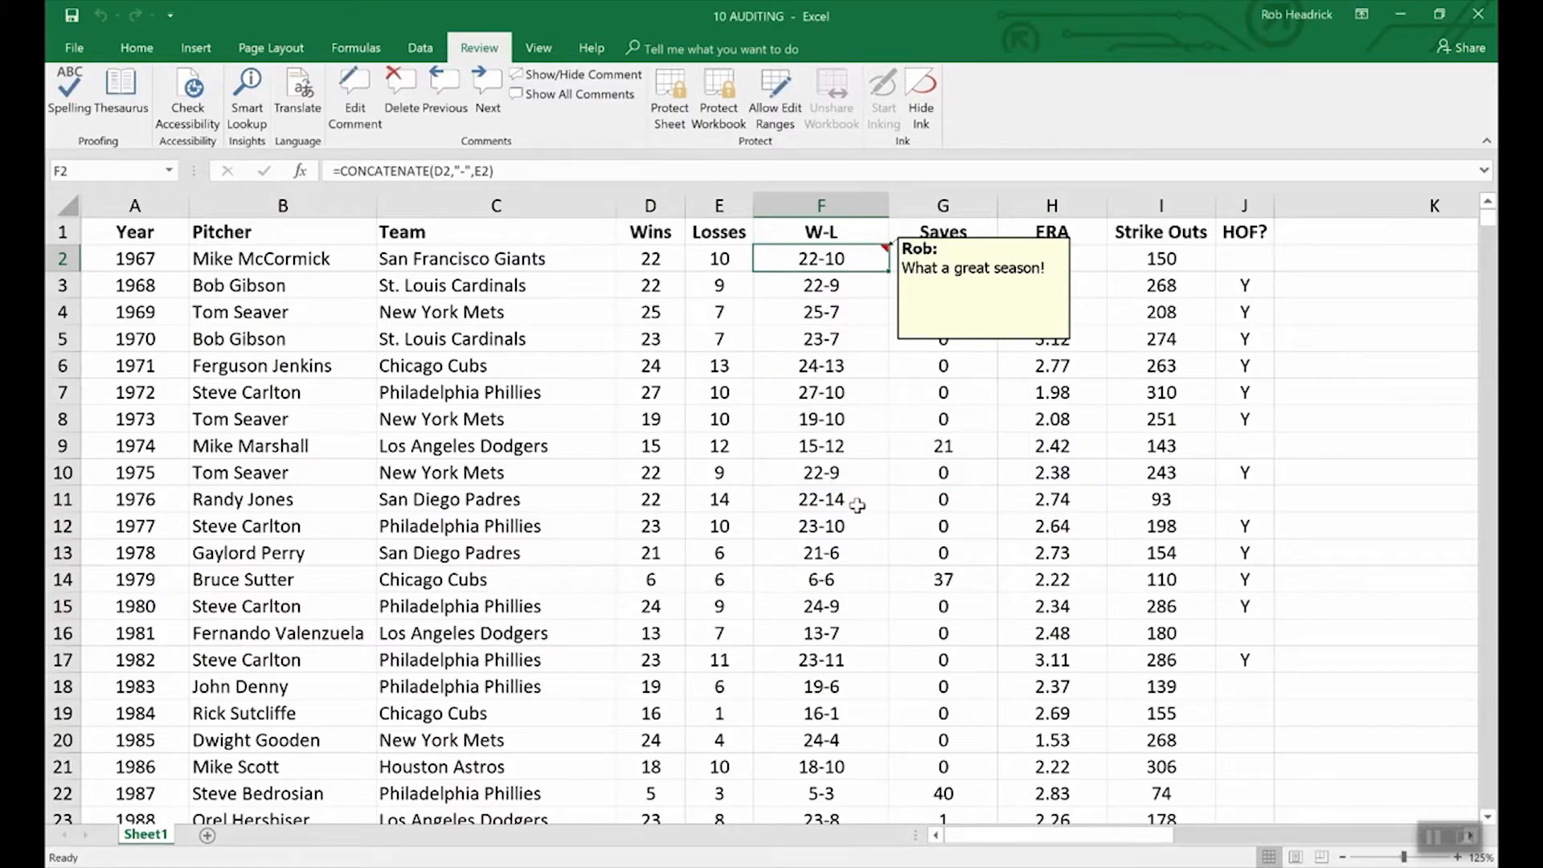
Step: Review the Protection settings in F2's Format Comment dialog, then cancel without changes
right_click(953, 345)
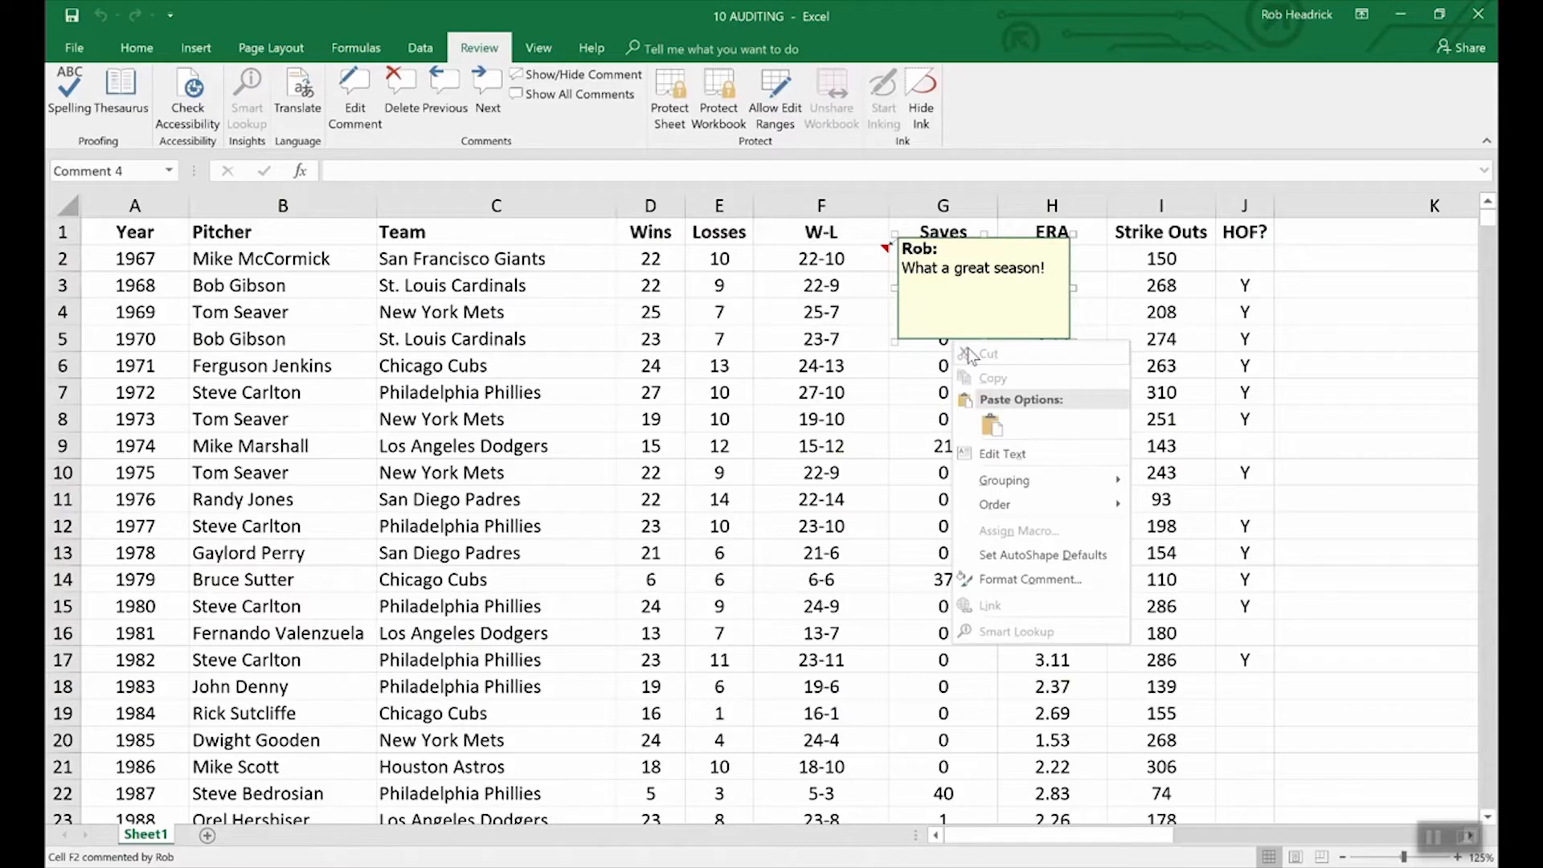
left_click(1045, 579)
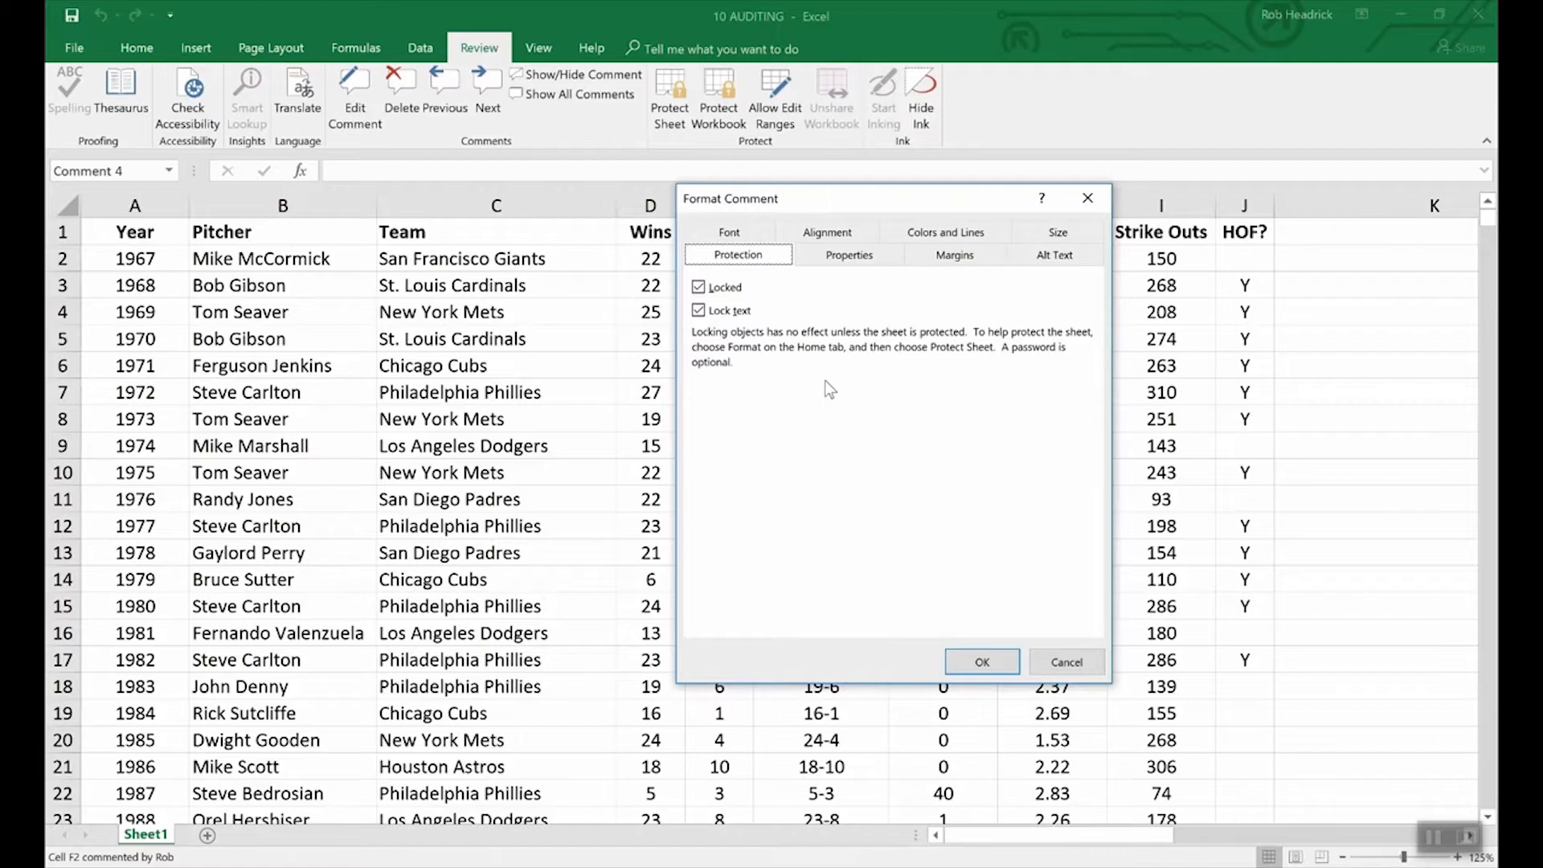
left_click(1049, 664)
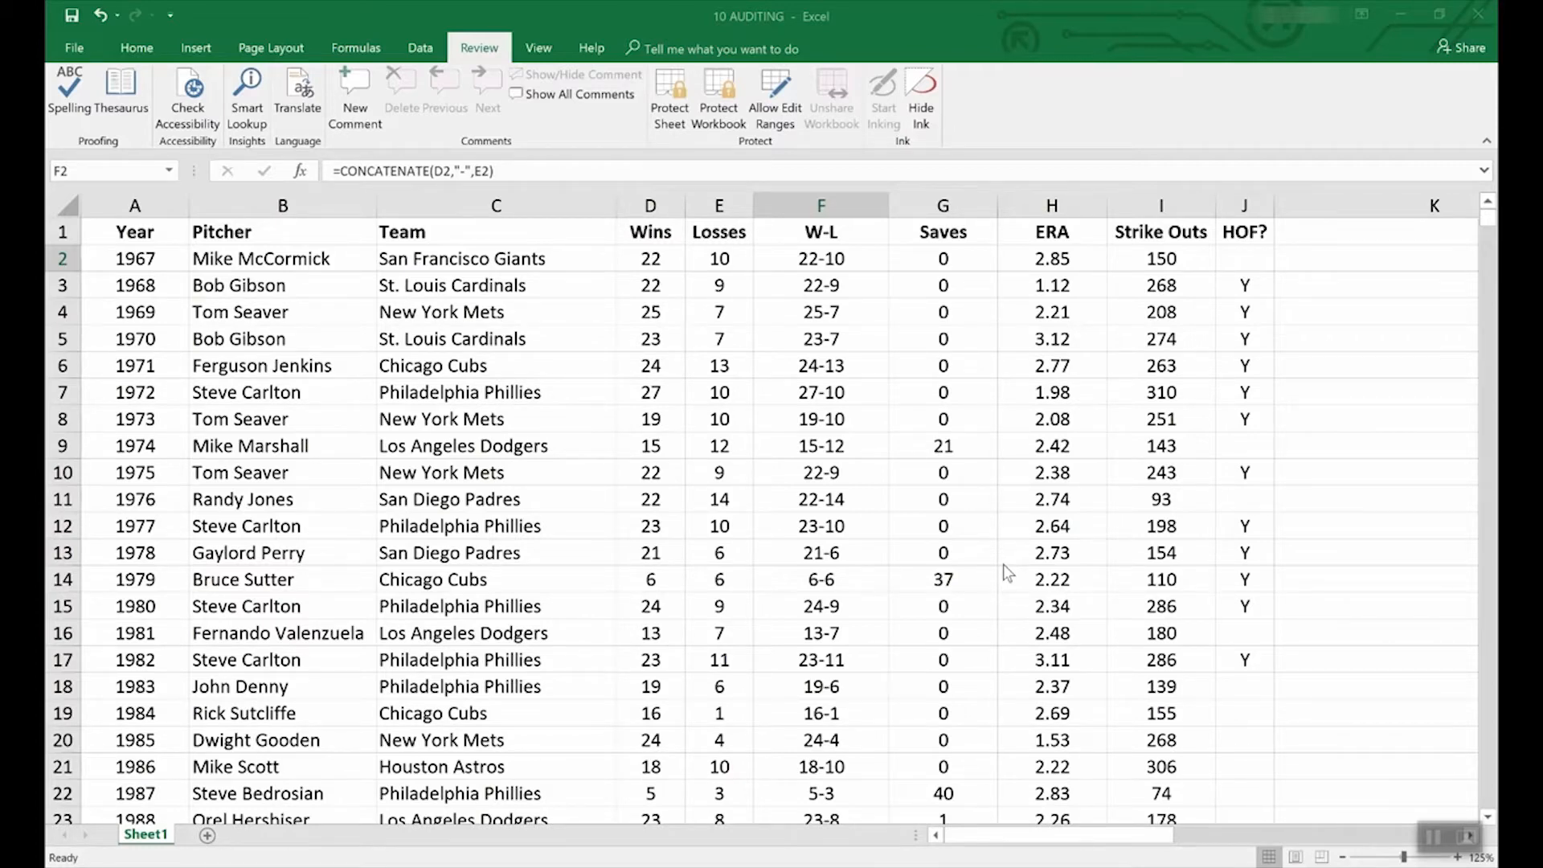
Step: Scroll through the File > New template gallery and preview the Loan amortization schedule template
left_click(73, 48)
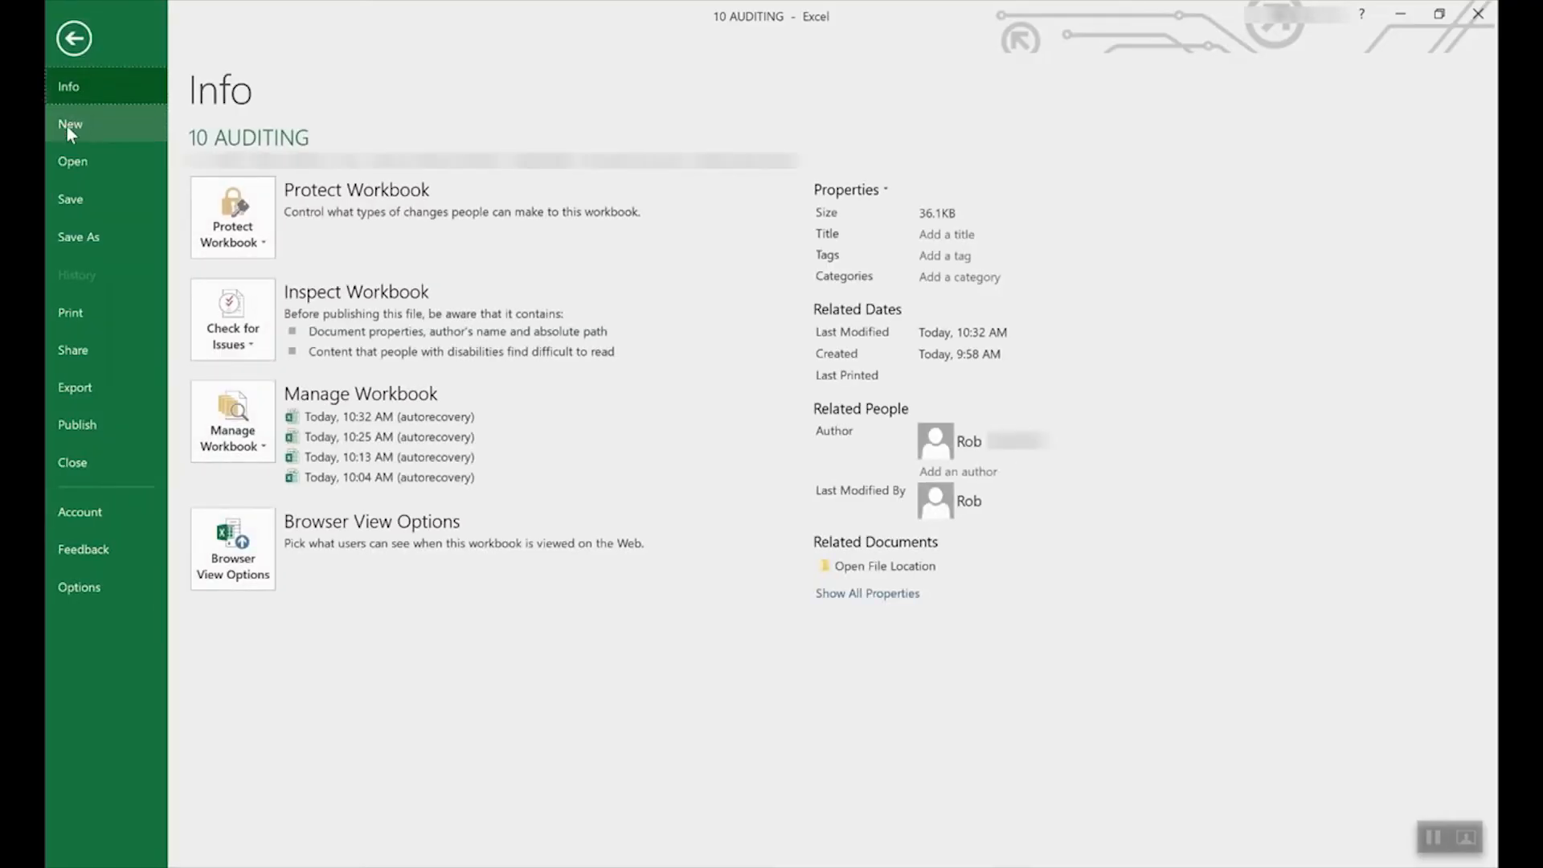
left_click(68, 125)
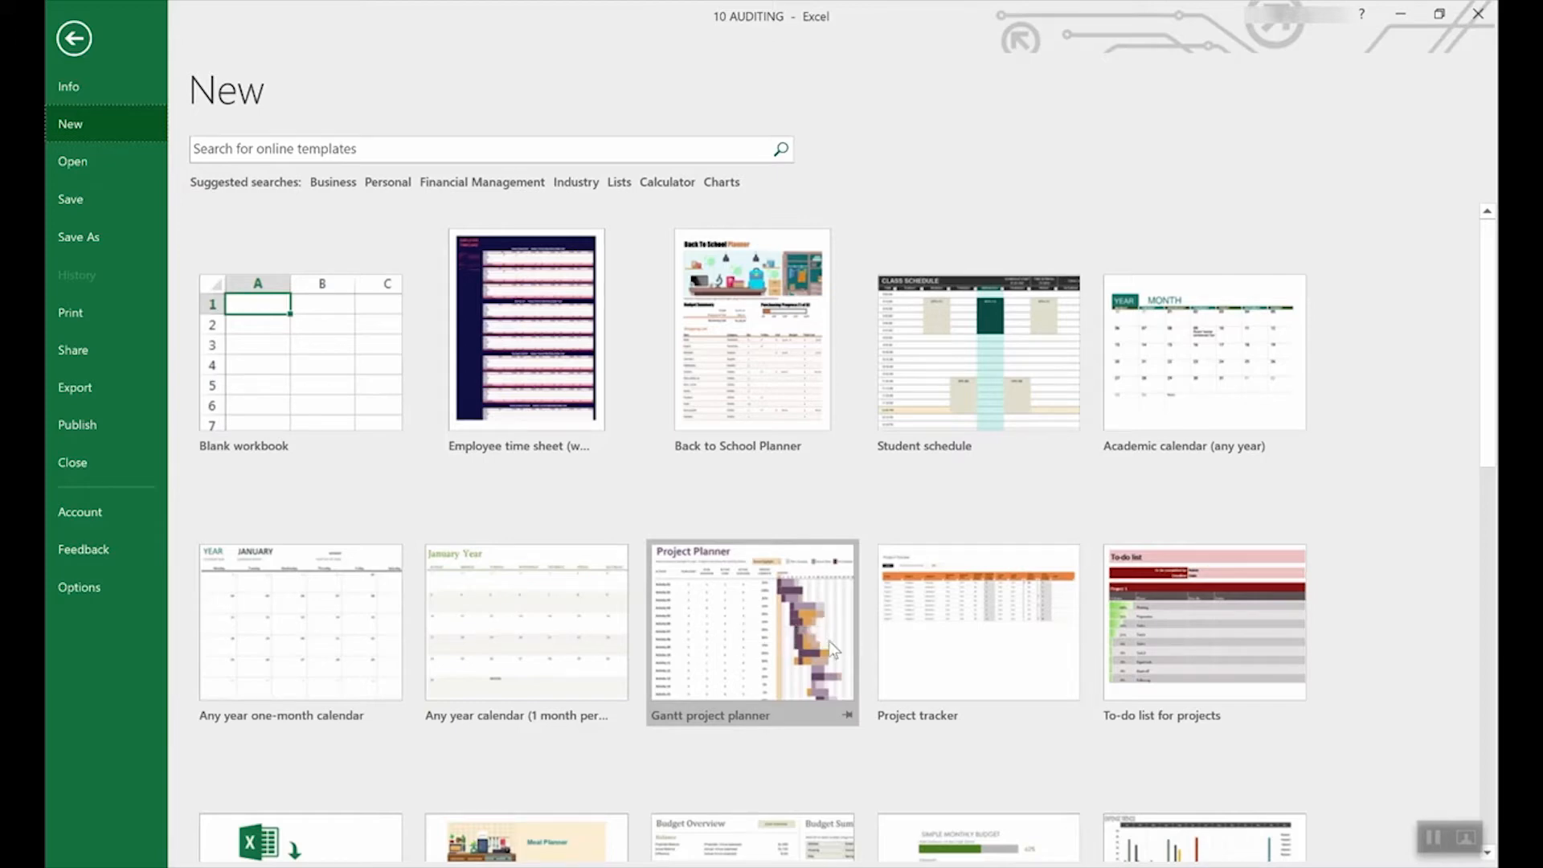
scroll(723, 683, "down", 4)
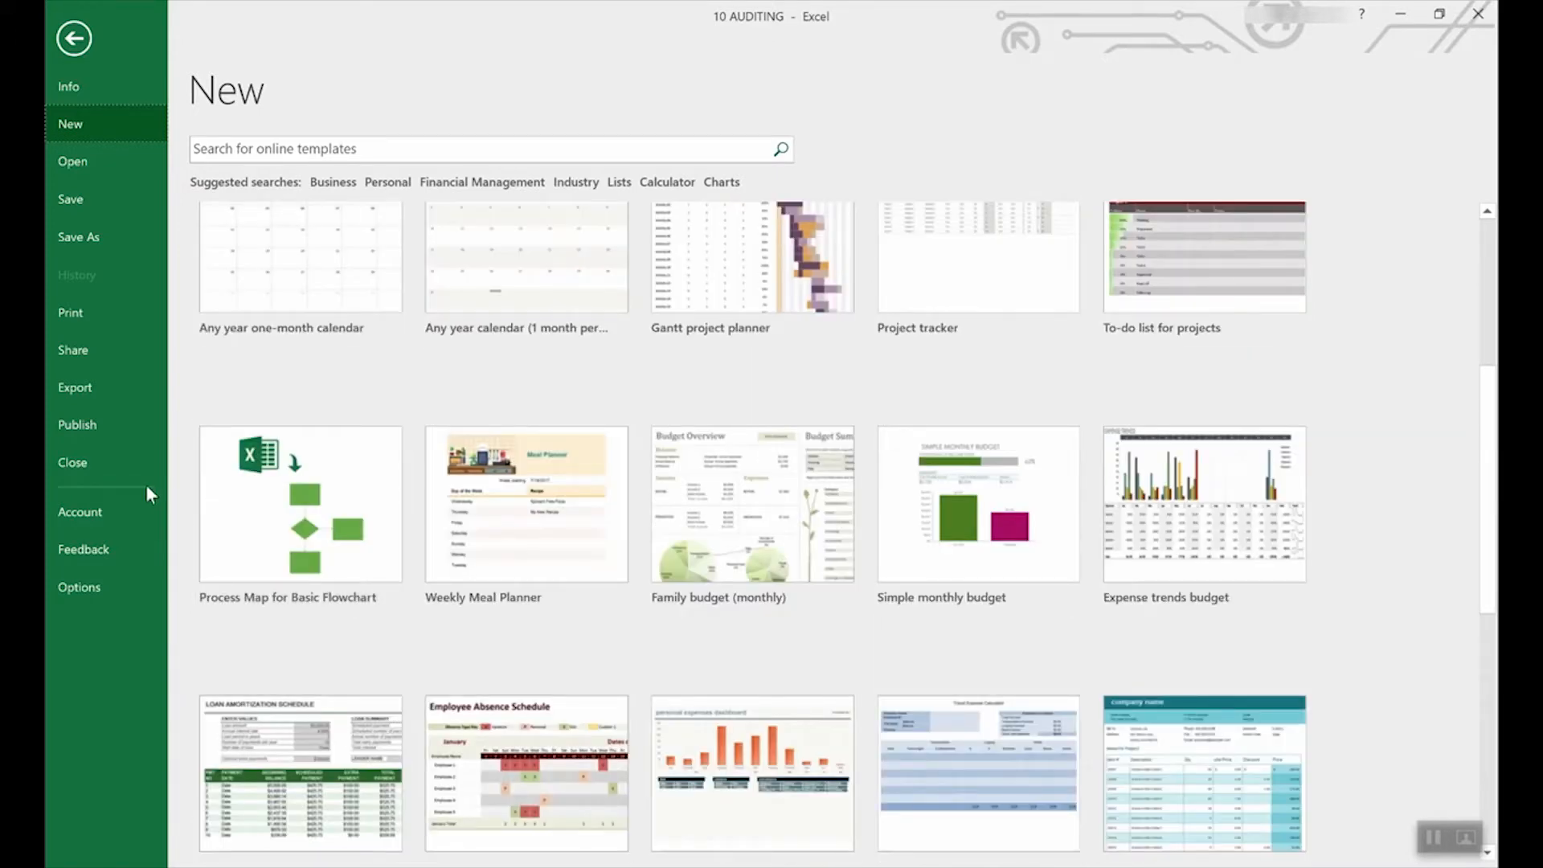
scroll(733, 547, "down", 3)
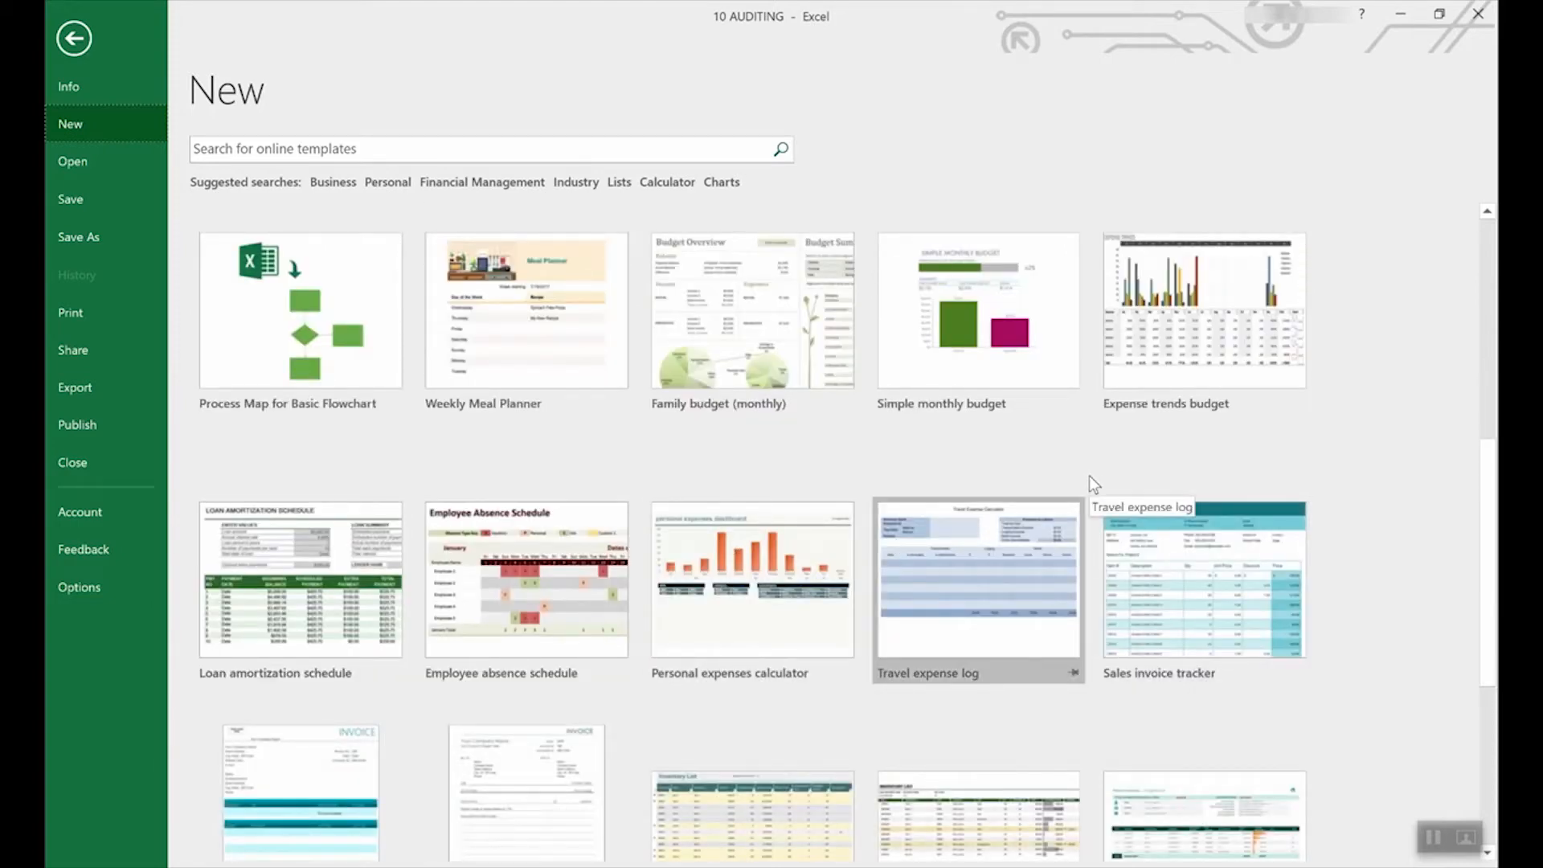
scroll(989, 491, "up", 9)
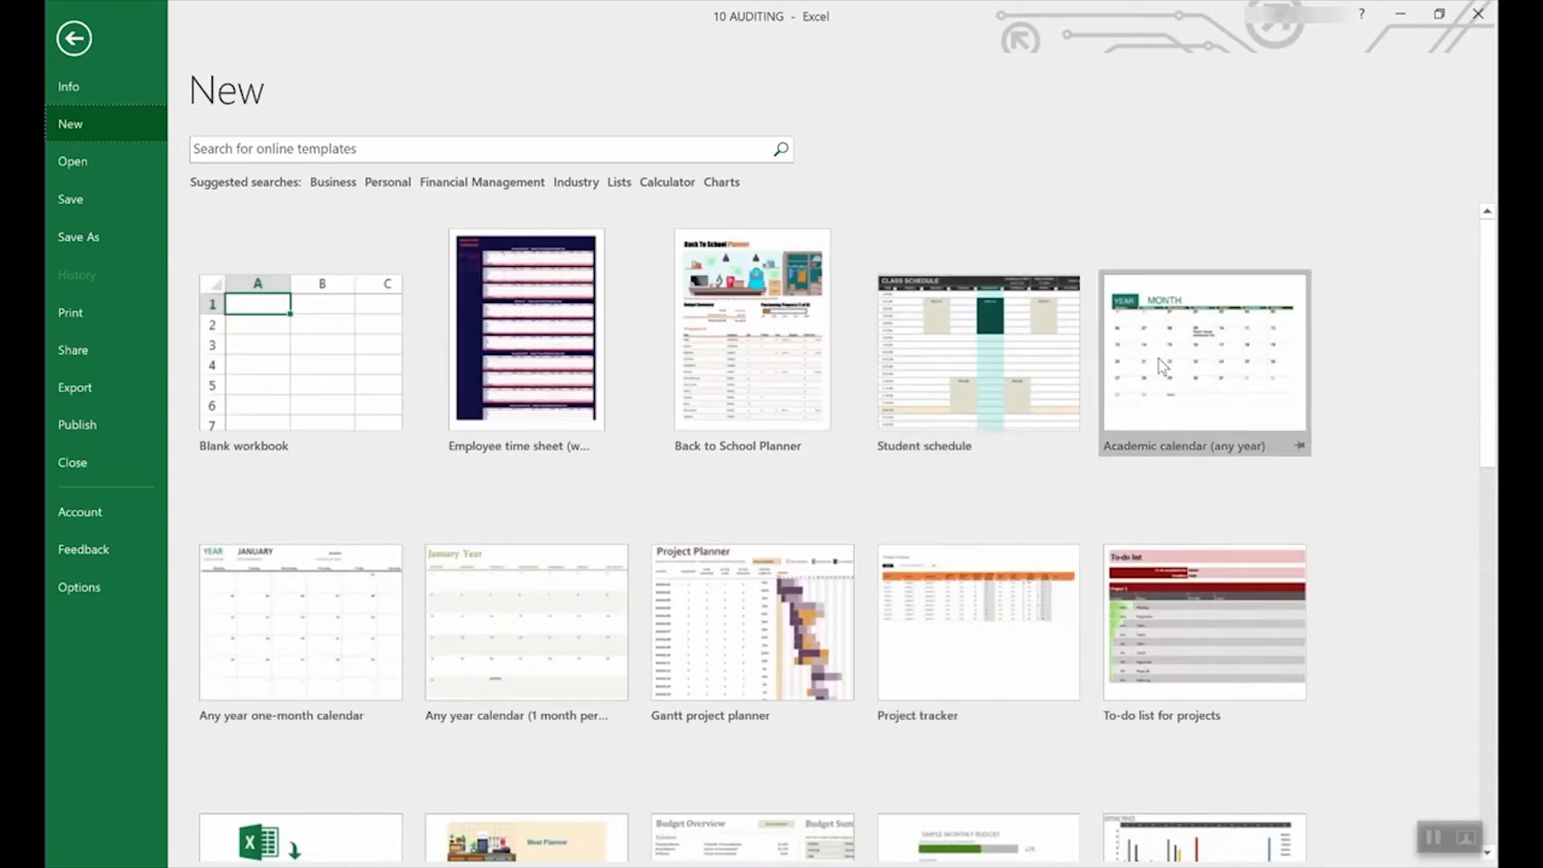
scroll(976, 537, "down", 3)
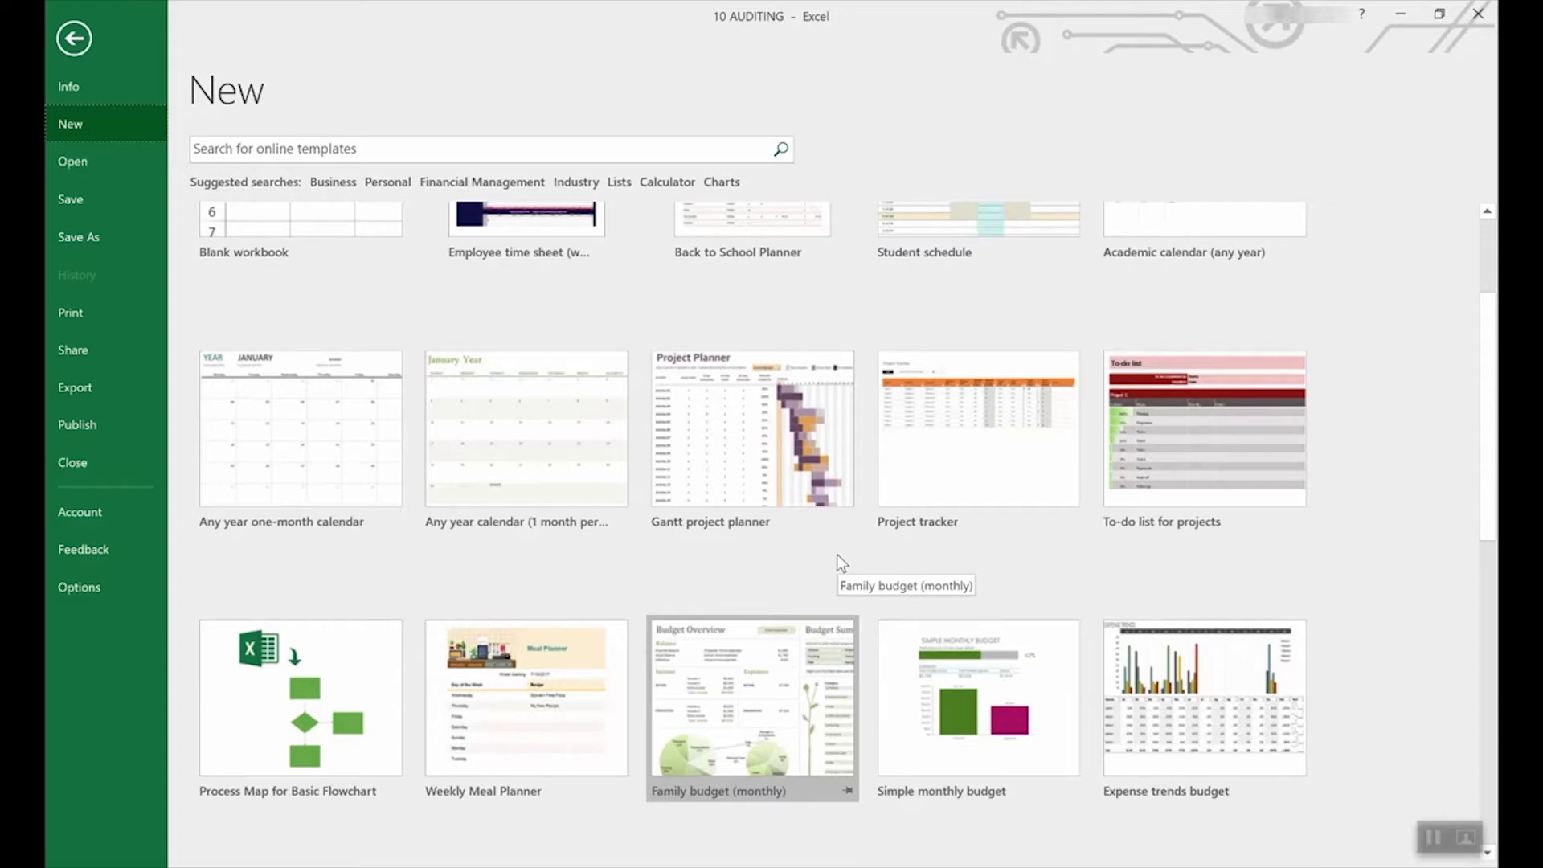
scroll(837, 555, "down", 6)
scroll(837, 553, "down", 3)
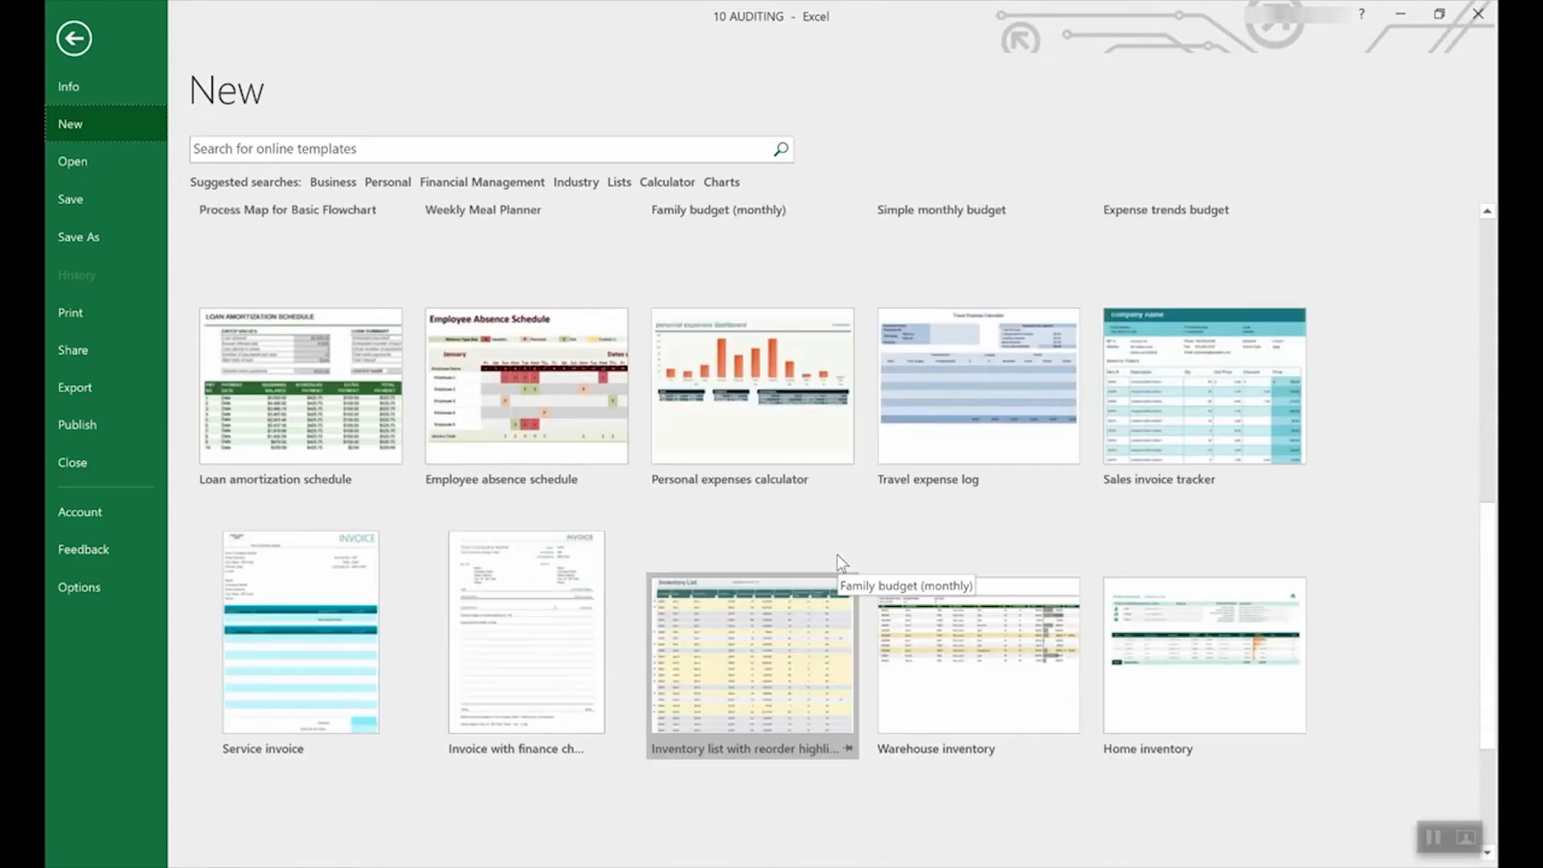
scroll(837, 553, "up", 3)
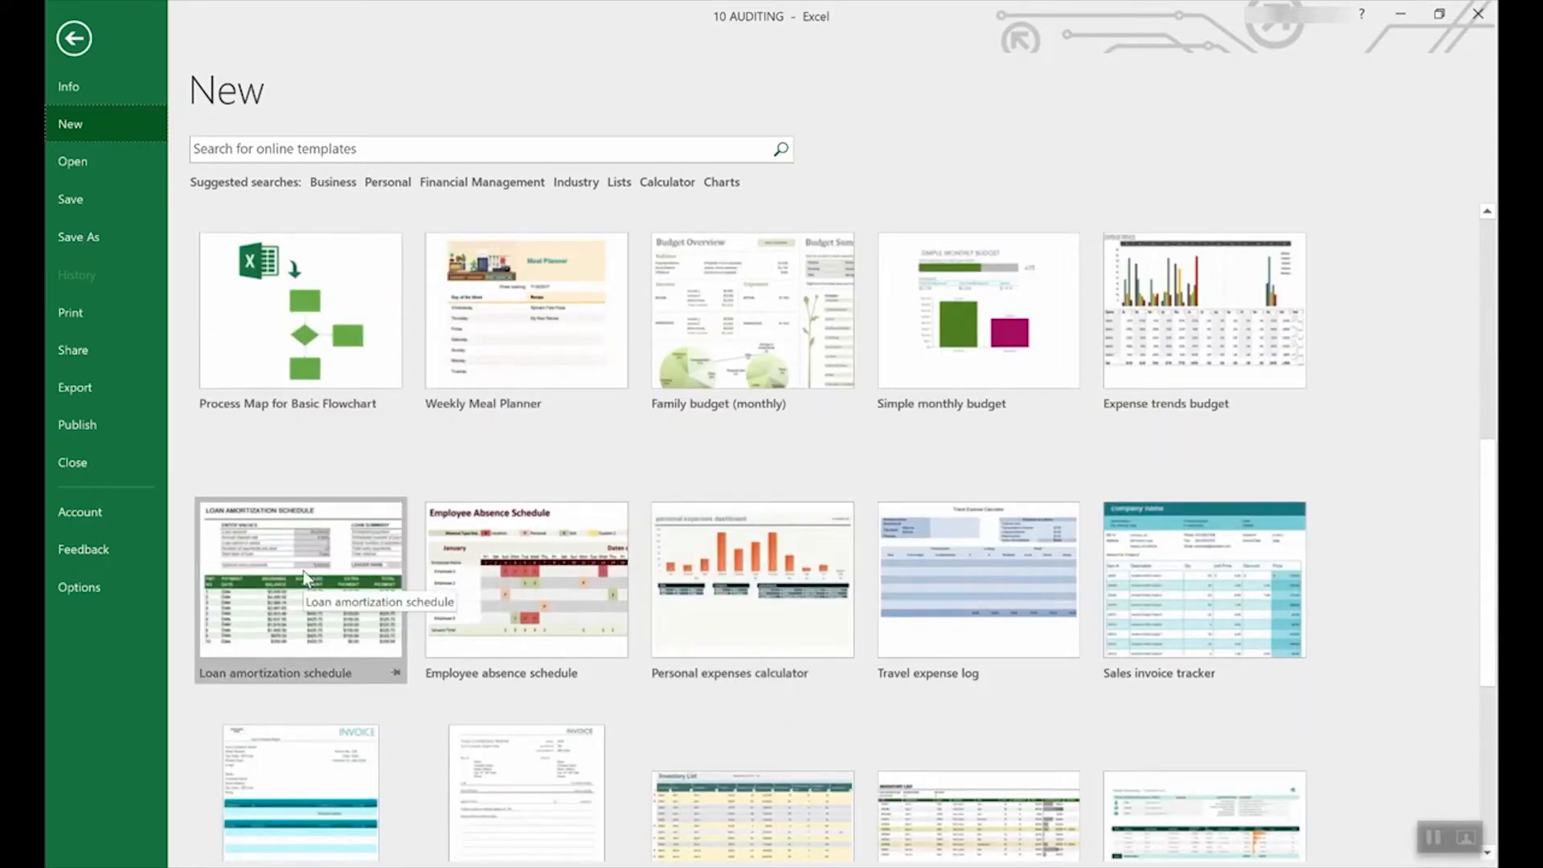
left_click(304, 547)
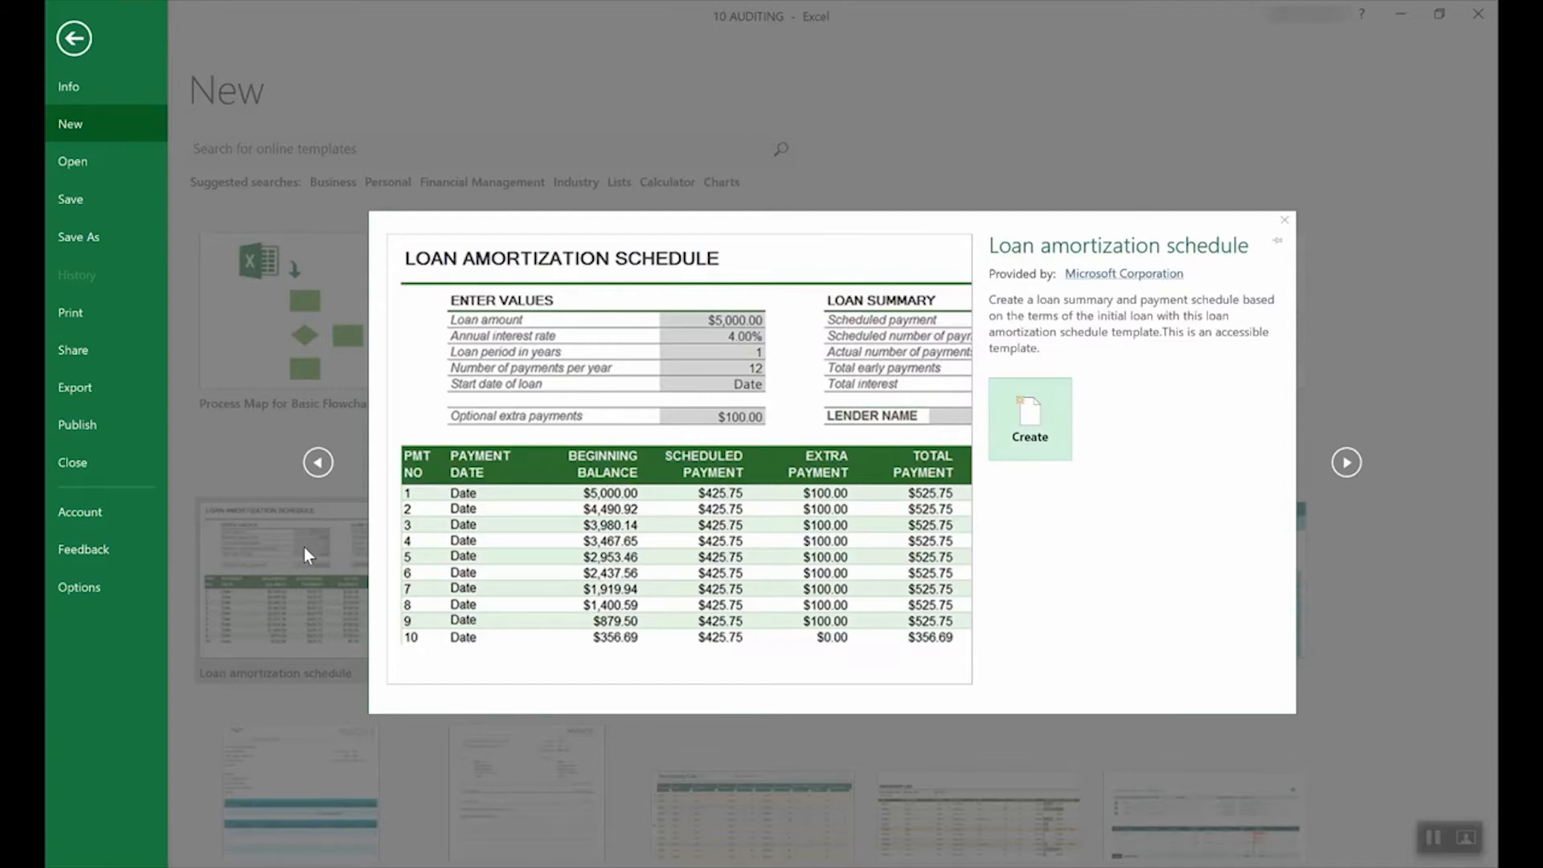
Step: Create a workbook from the loan template and view the input prompts for interest rate and loan amount
left_click(1054, 418)
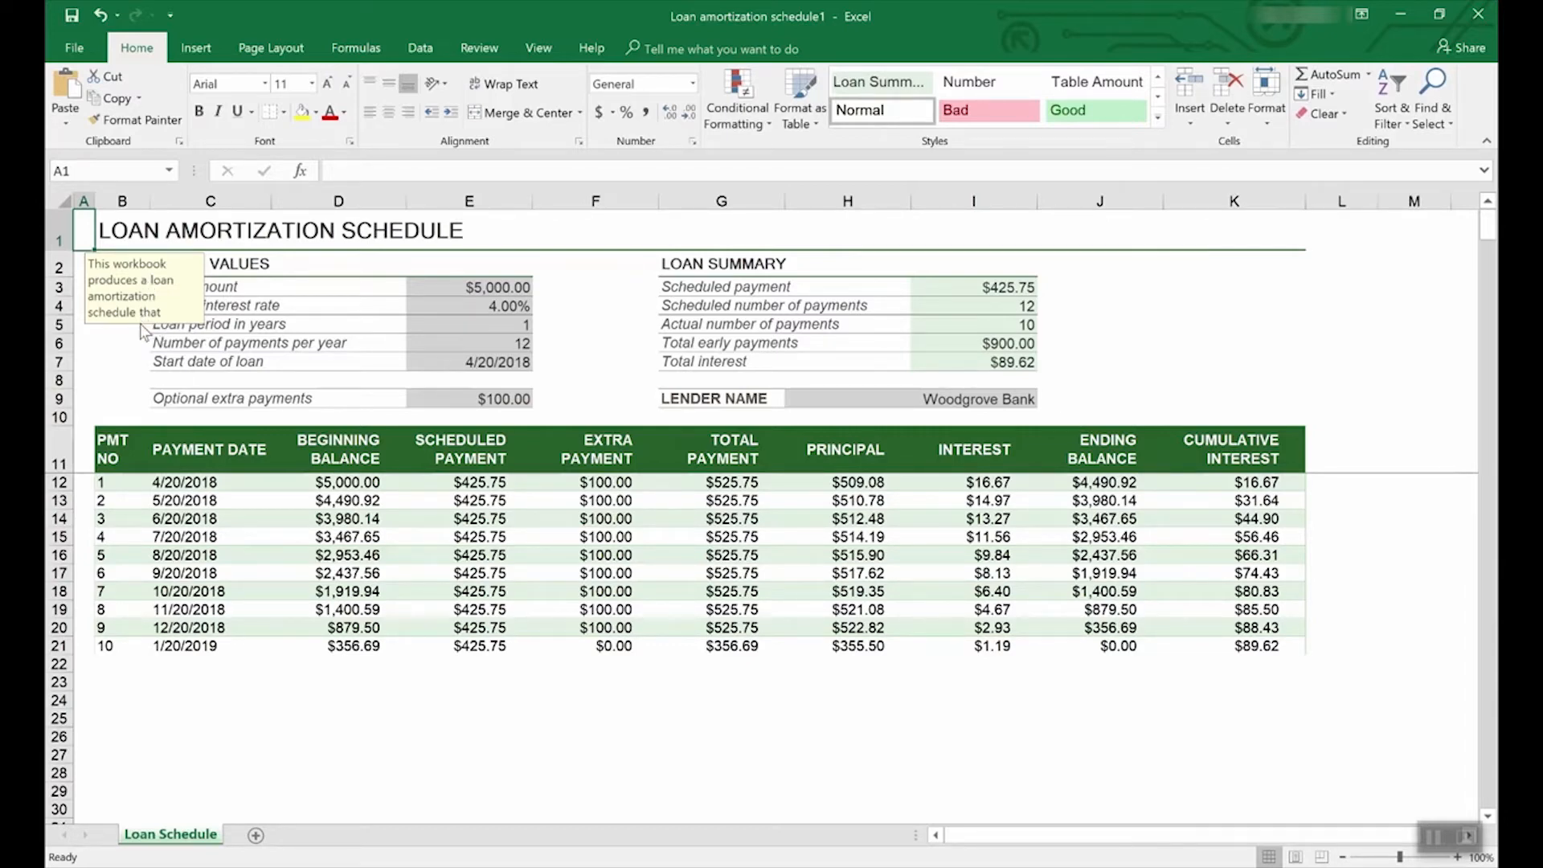
left_click(506, 307)
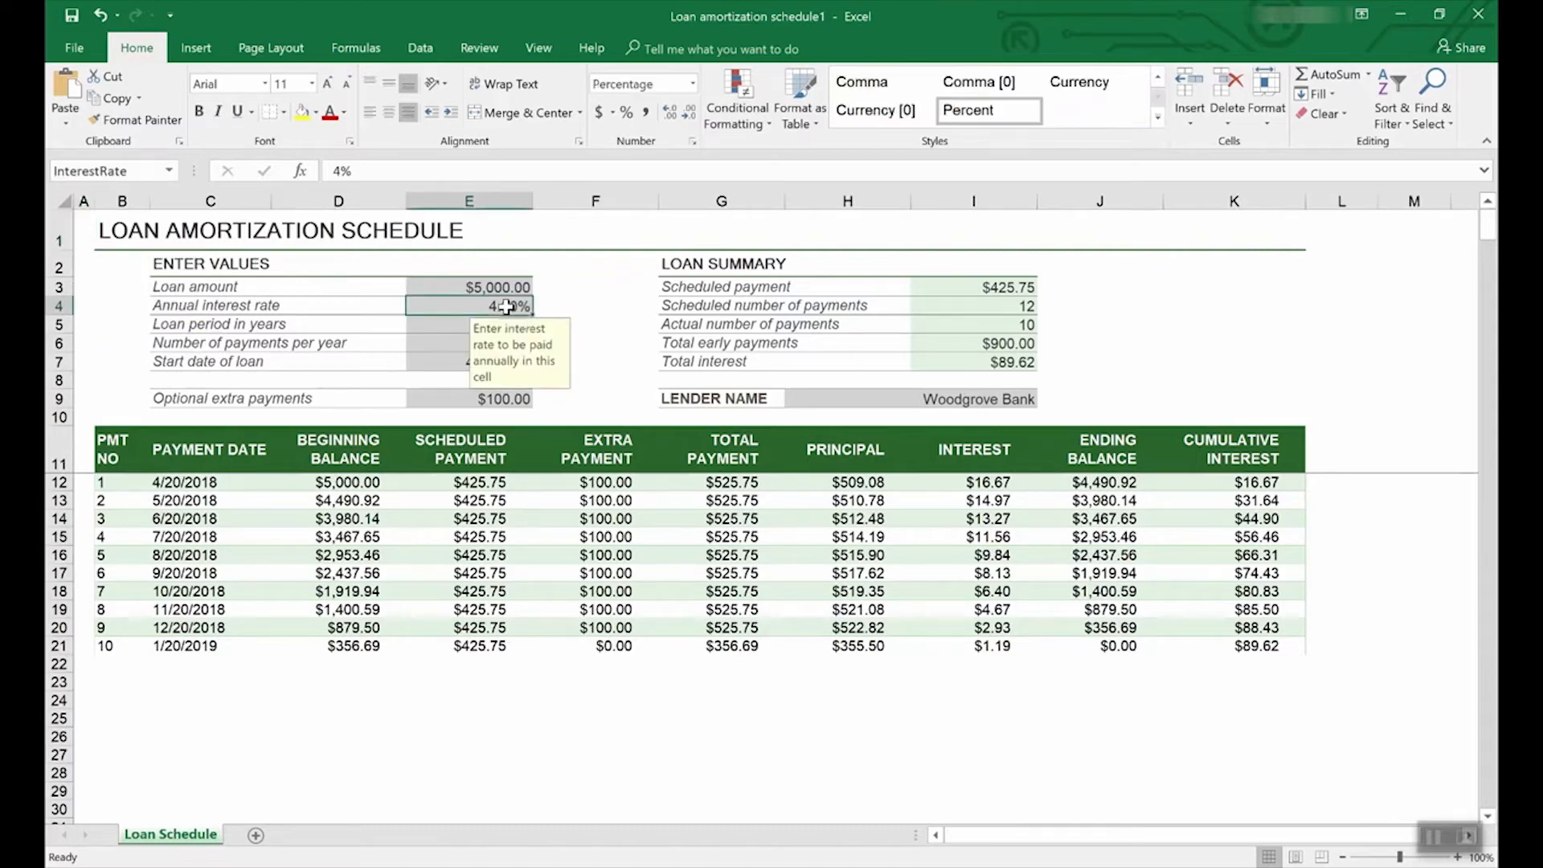
left_click(503, 287)
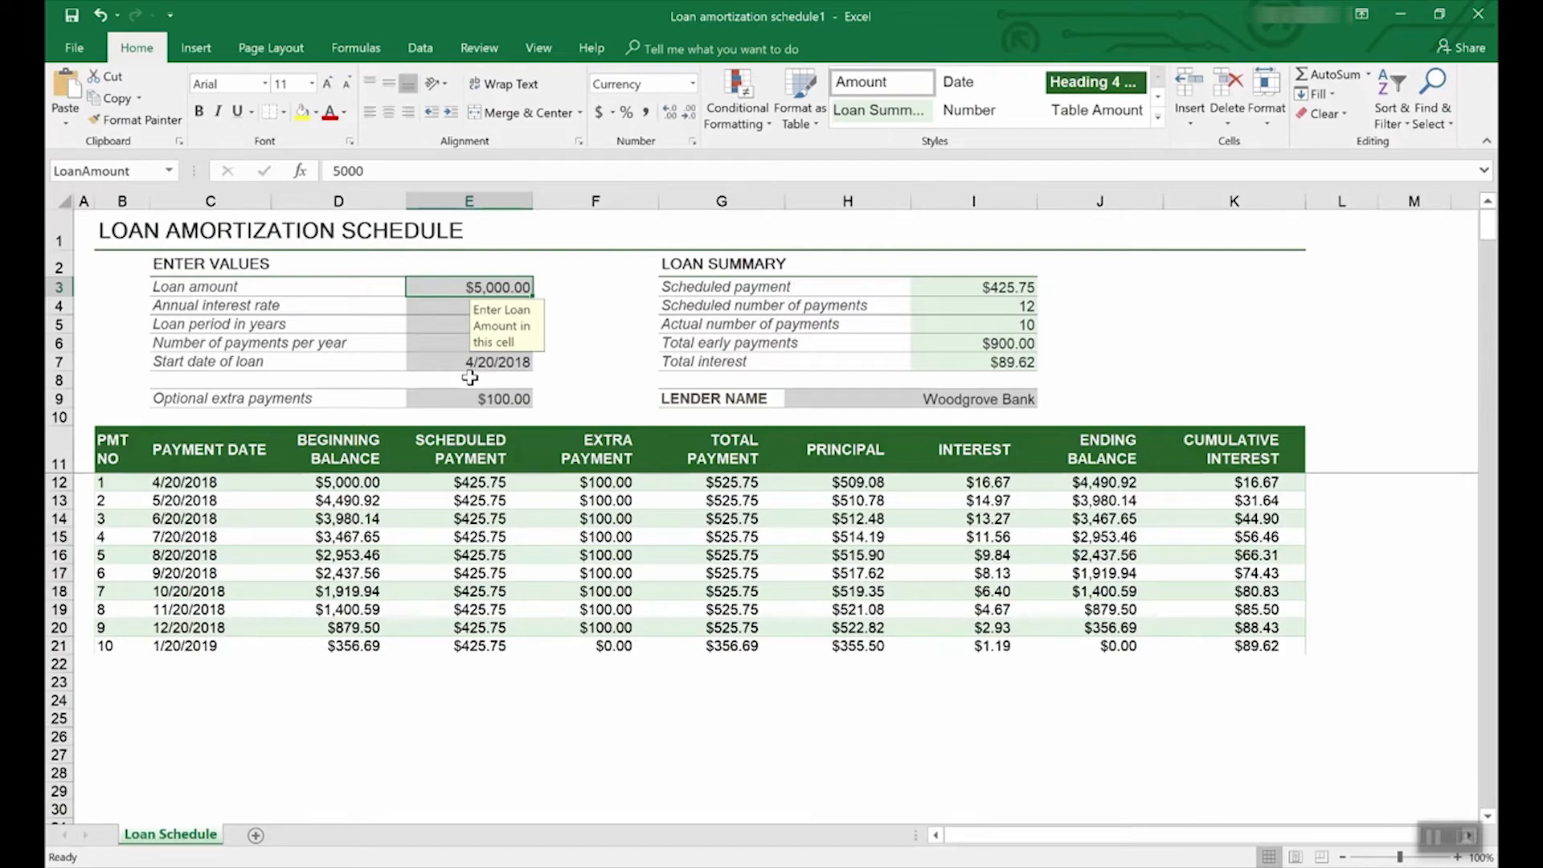
Step: Show the Lists templates, scroll the results and Category pane, then return to the featured templates
left_click(76, 46)
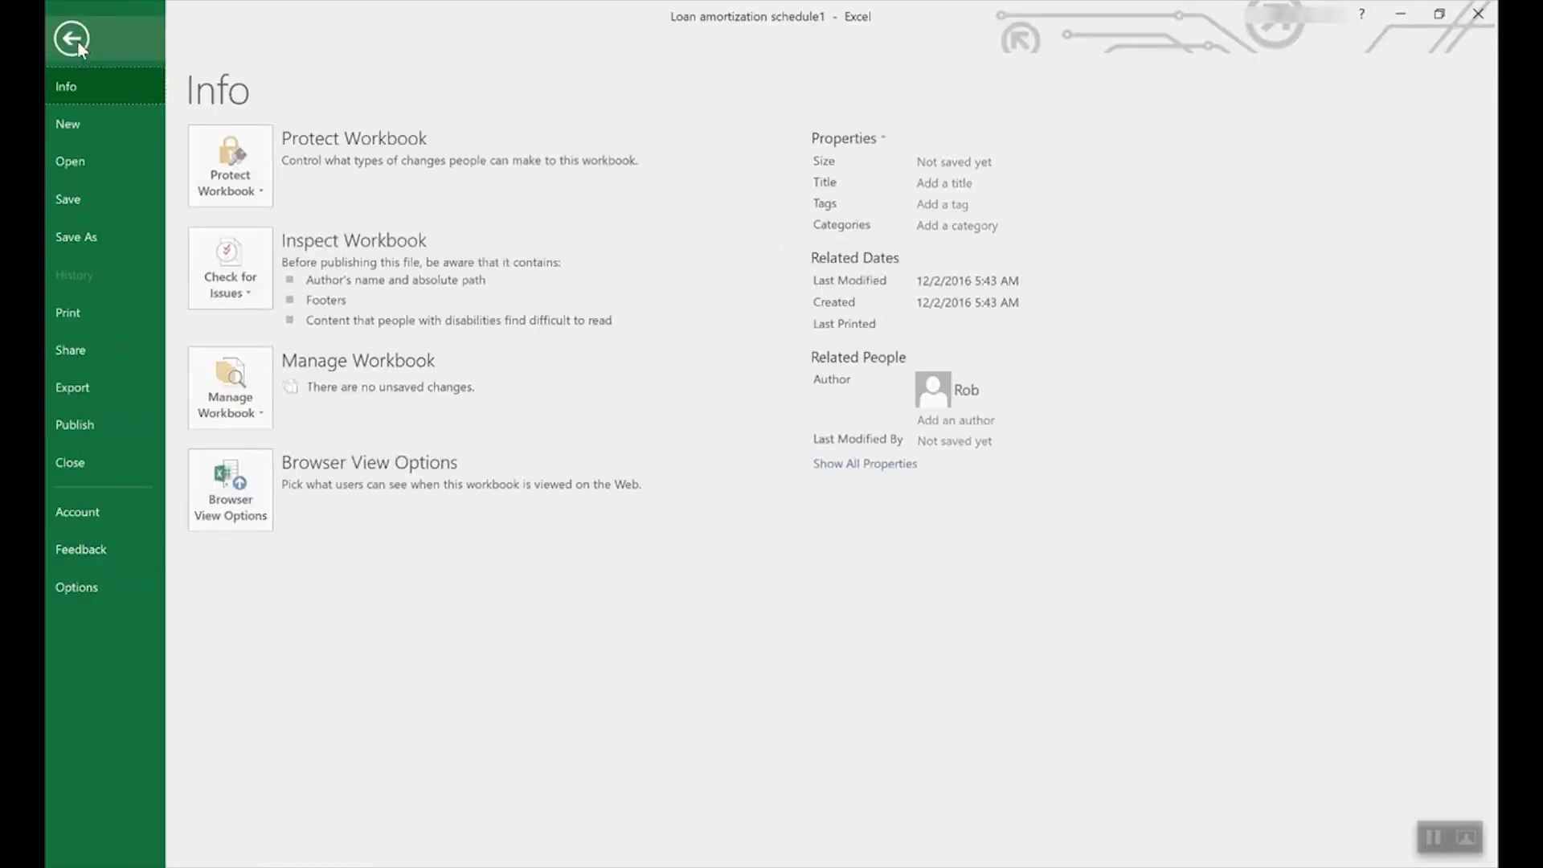
left_click(83, 121)
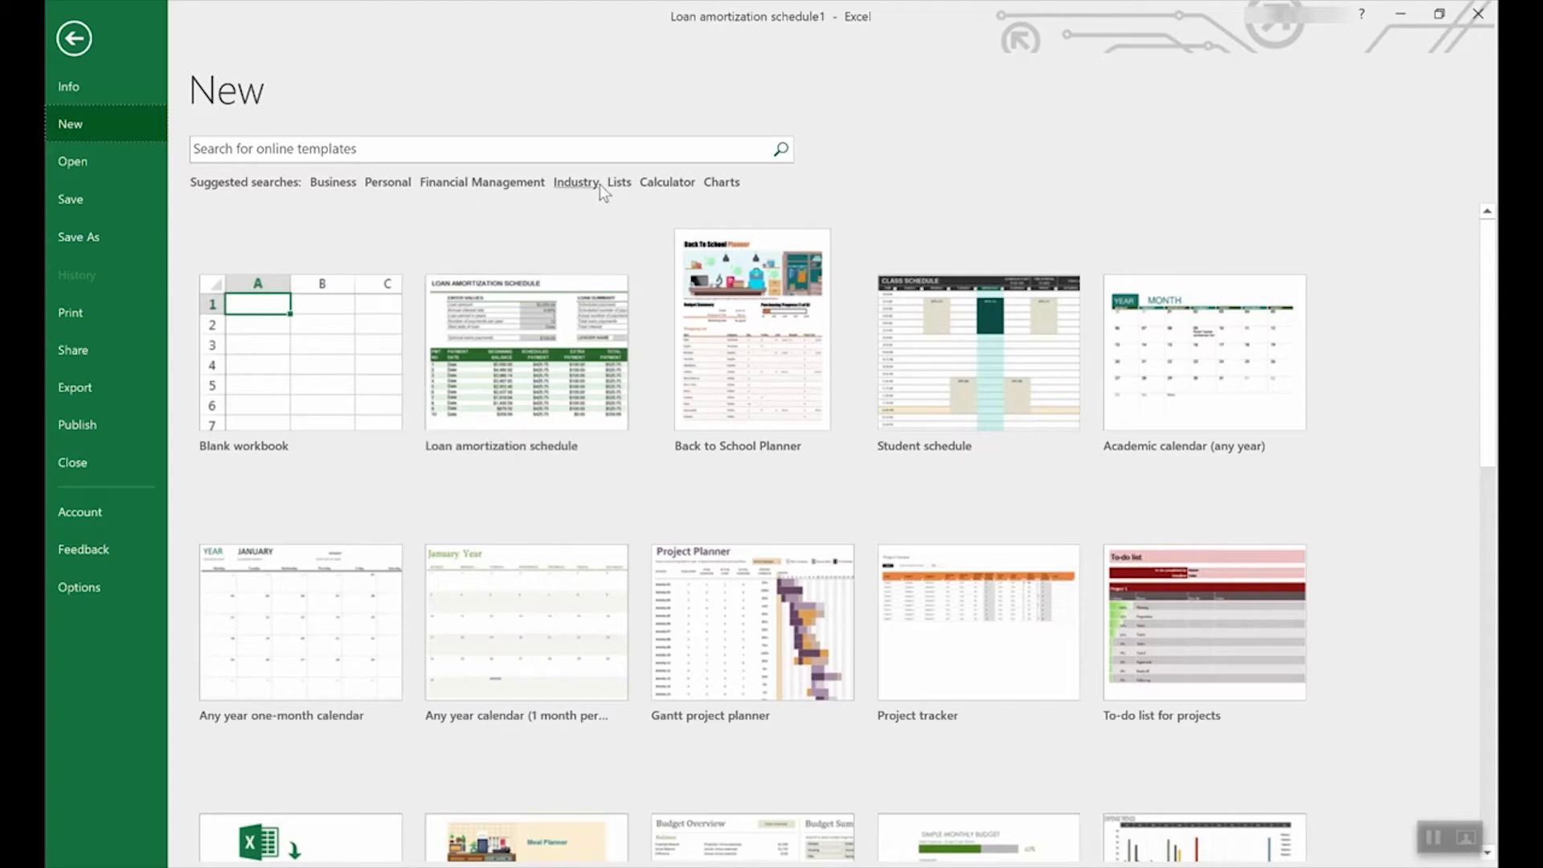
left_click(620, 183)
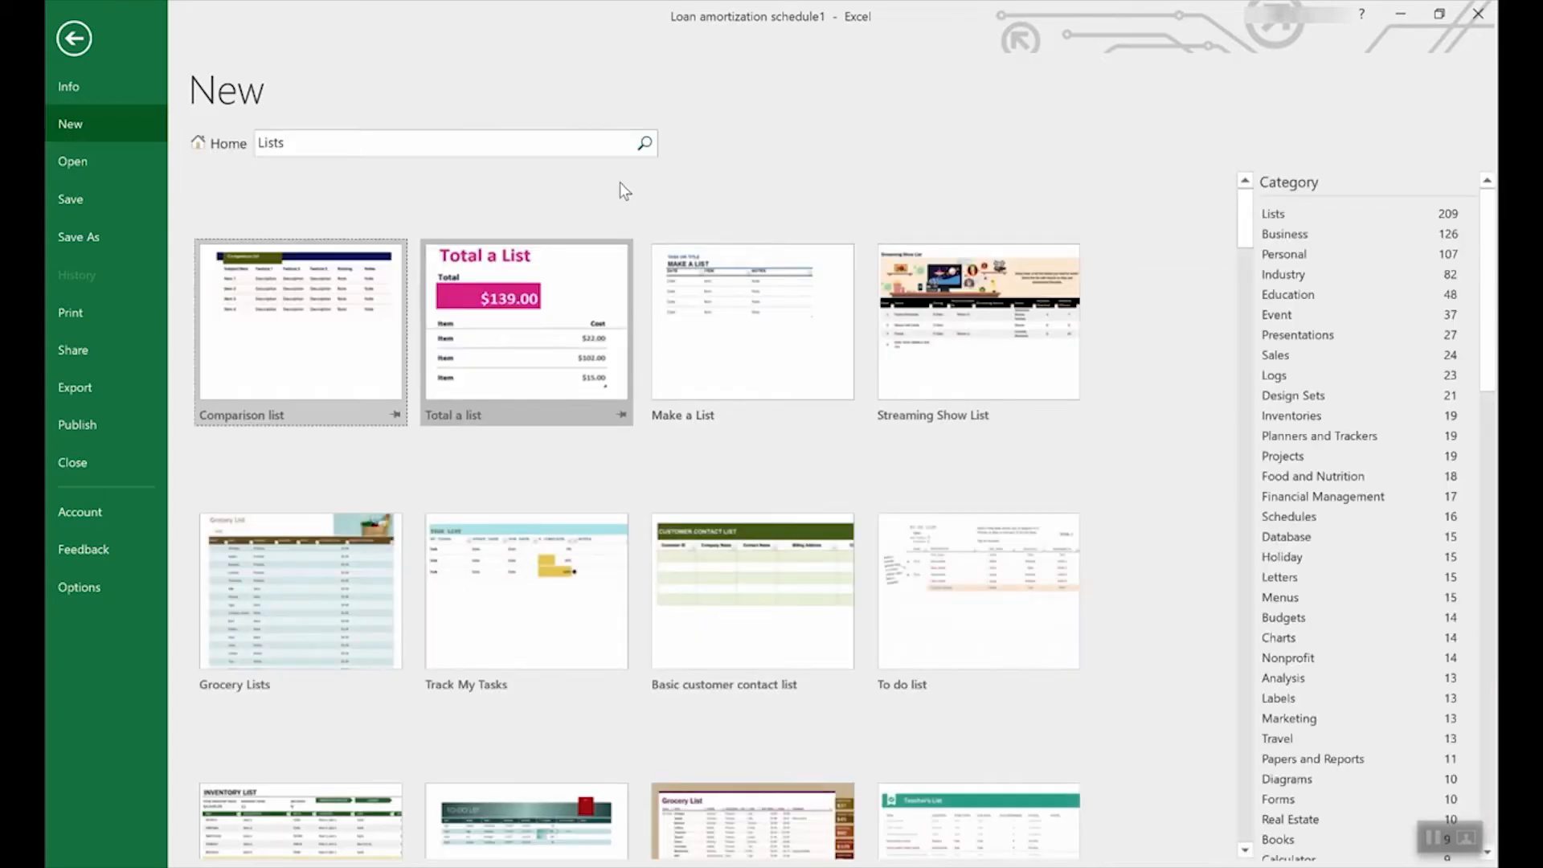
scroll(707, 518, "down", 5)
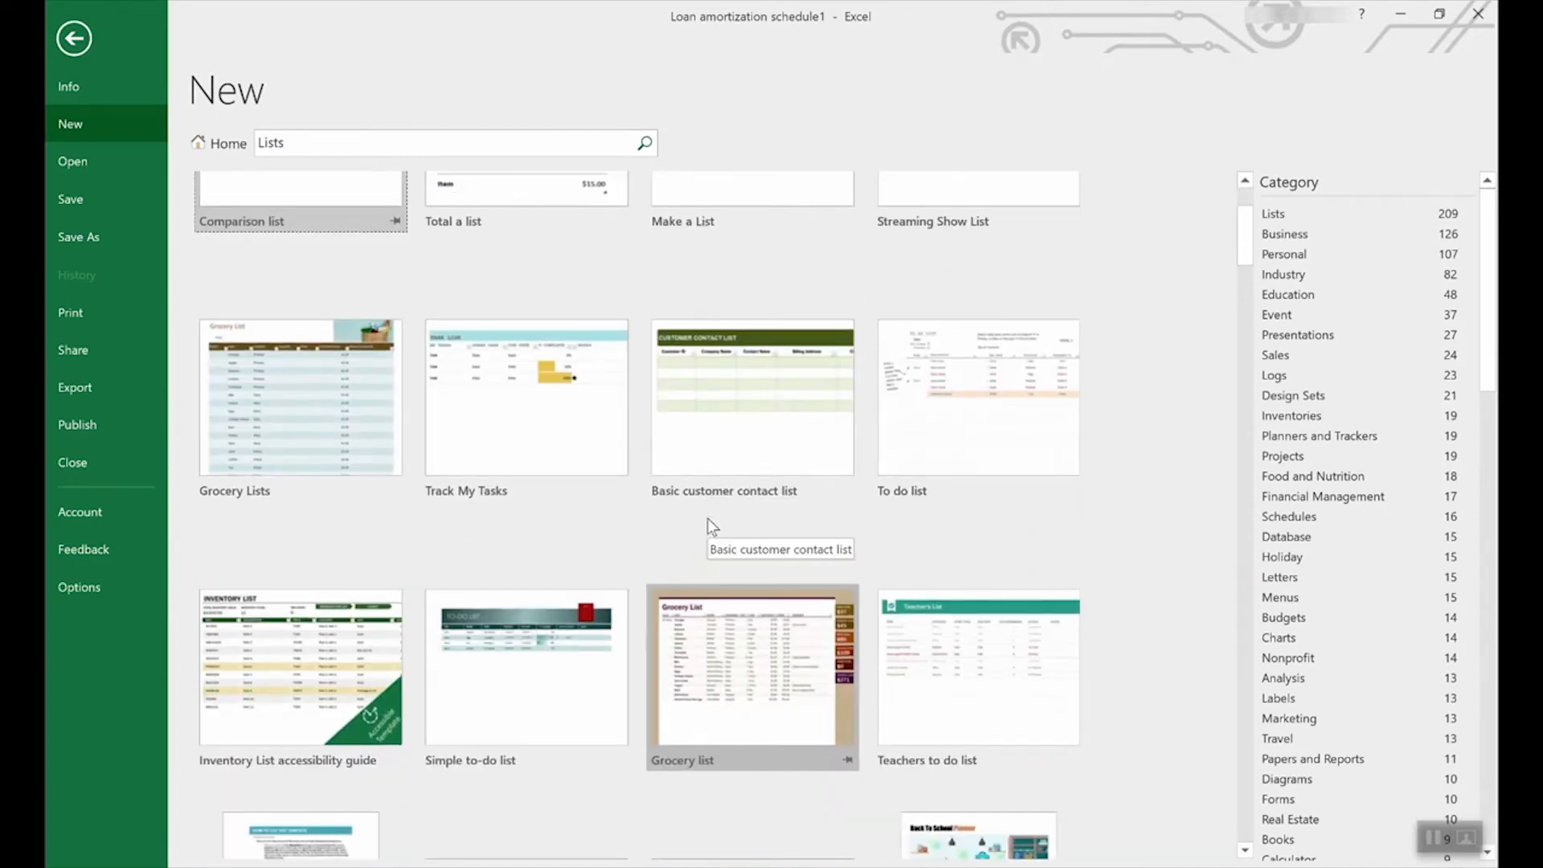
scroll(708, 519, "down", 2)
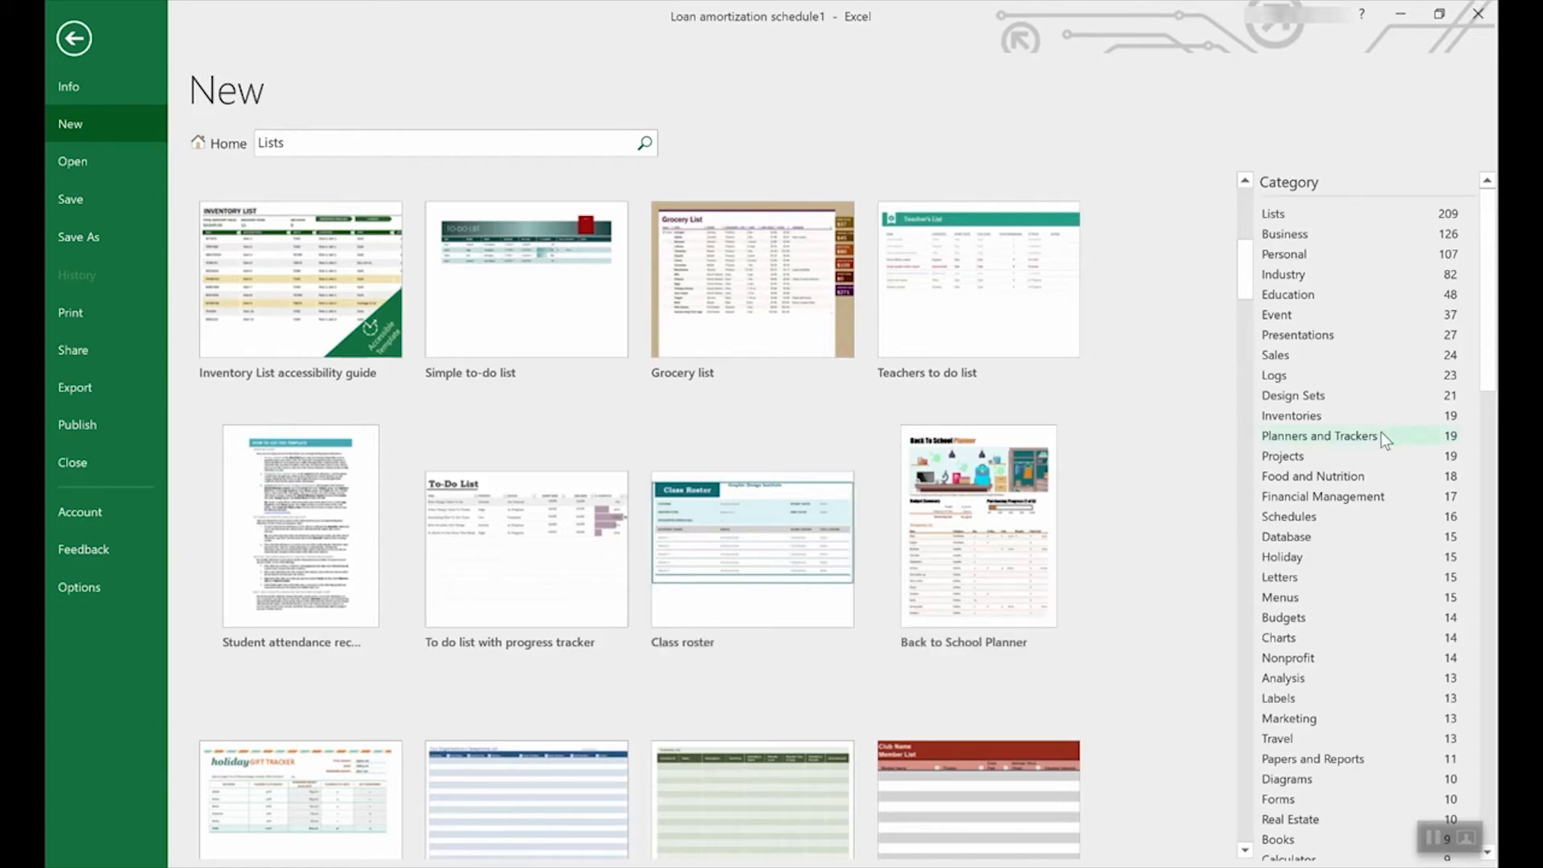
scroll(1382, 430, "down", 2)
scroll(1494, 372, "down", 1)
left_click_drag(1494, 371, 1420, 314)
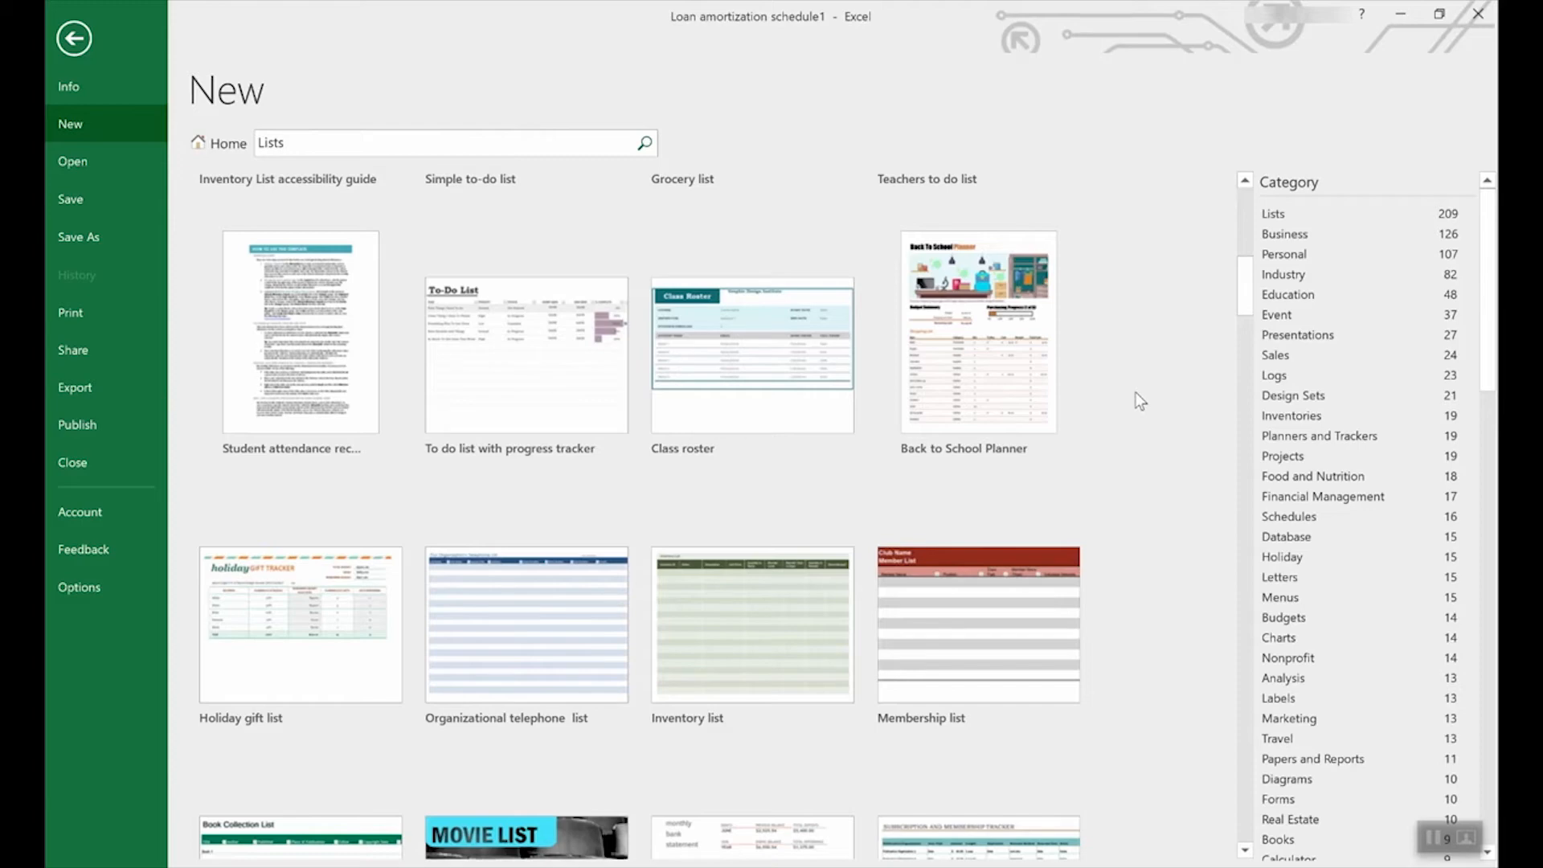
left_click(207, 143)
Step: Create a new workbook from the Employee time sheet template
scroll(884, 528, "down", 10)
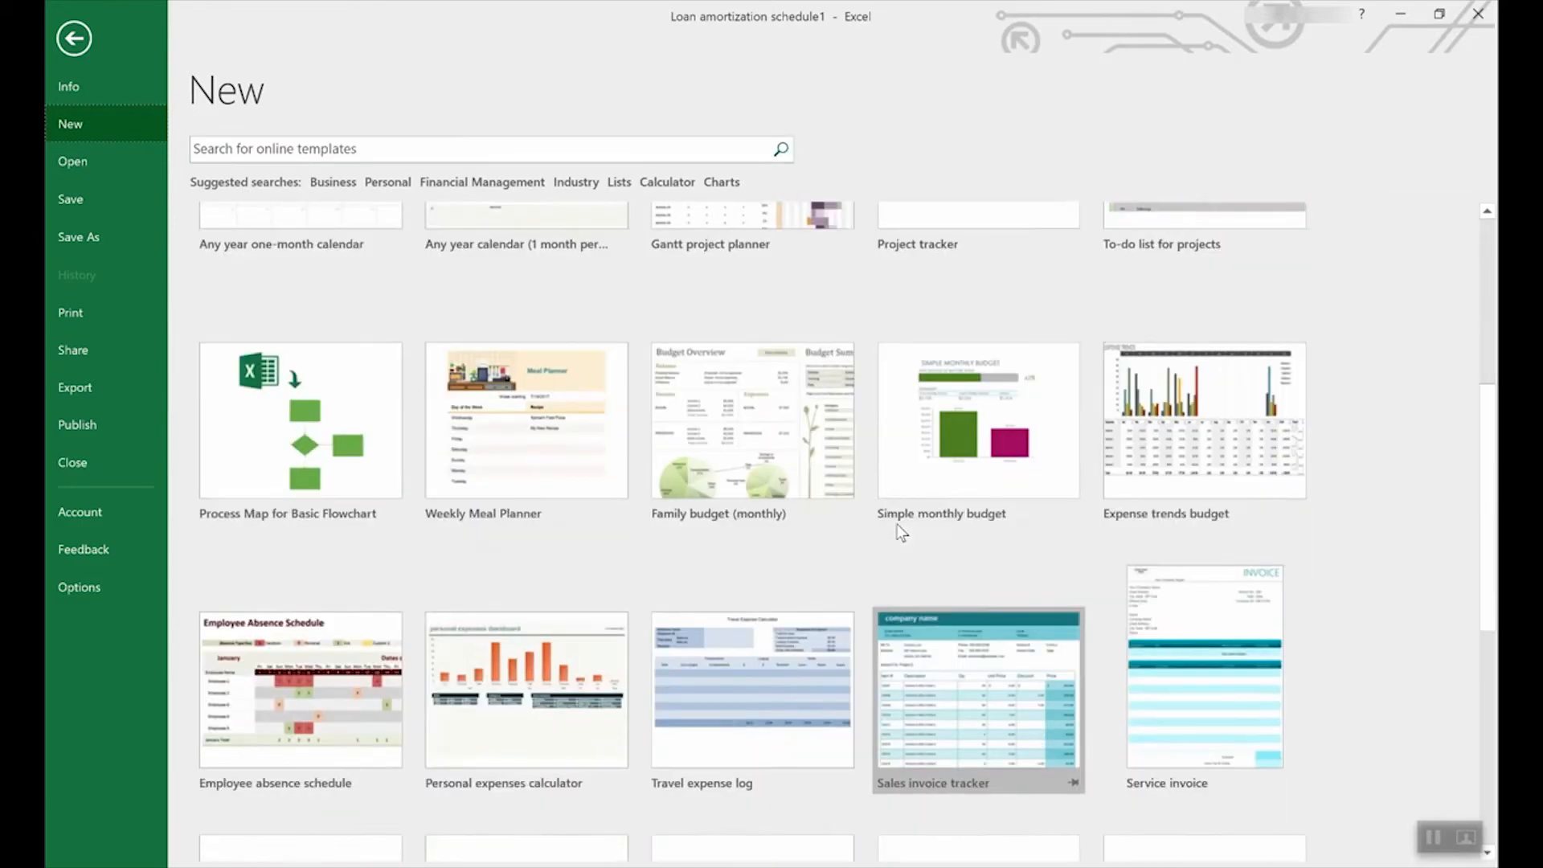
scroll(897, 524, "down", 3)
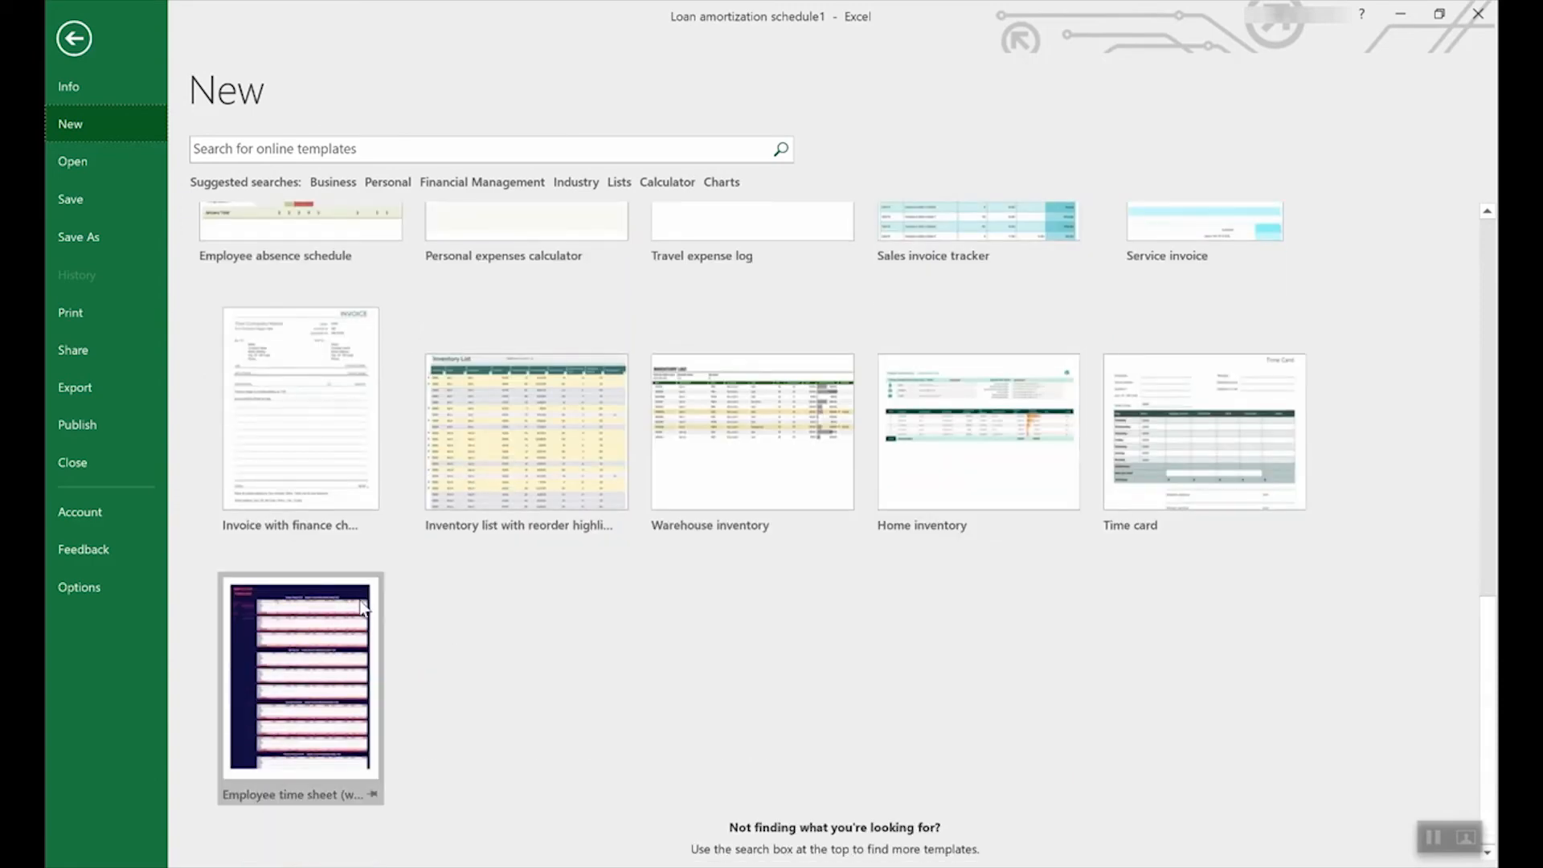
left_click(293, 649)
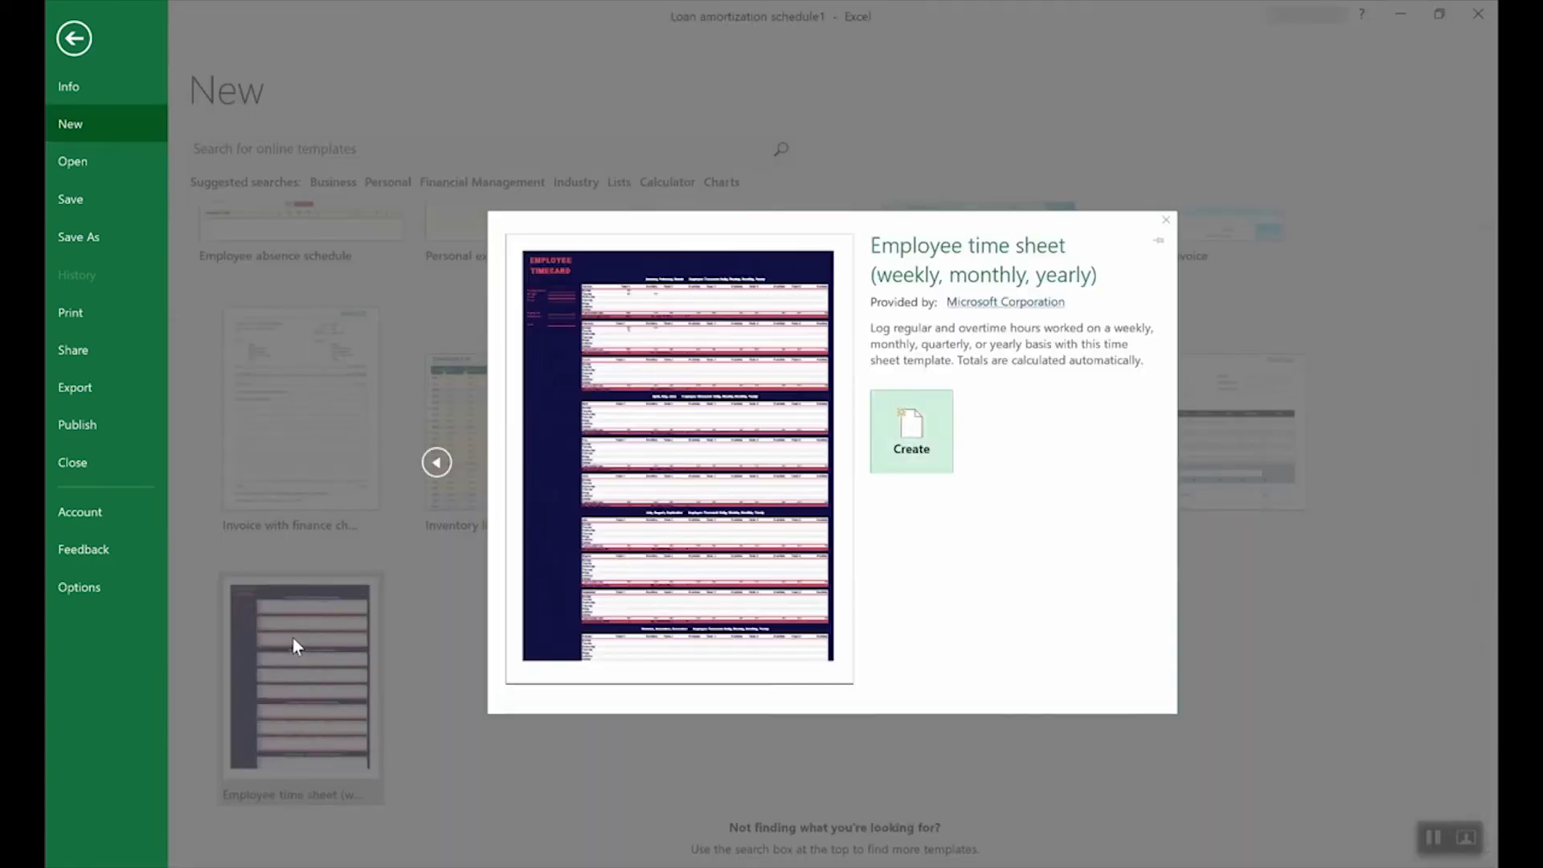
left_click(917, 441)
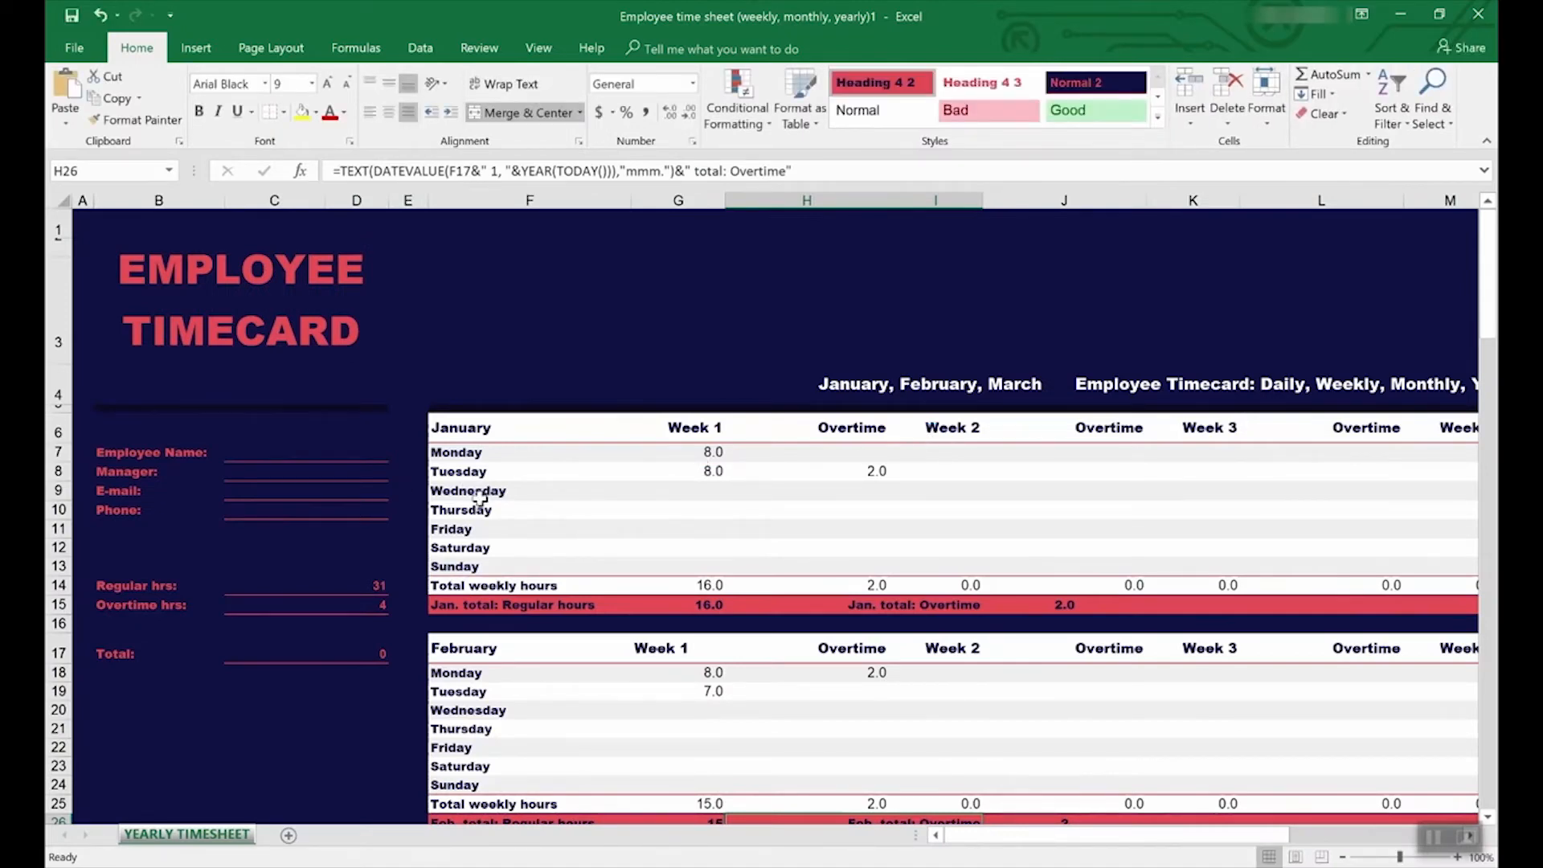
Step: Inspect the C14 and C15 hour totals and trace the precedents of the C15 overtime total
left_click(283, 580)
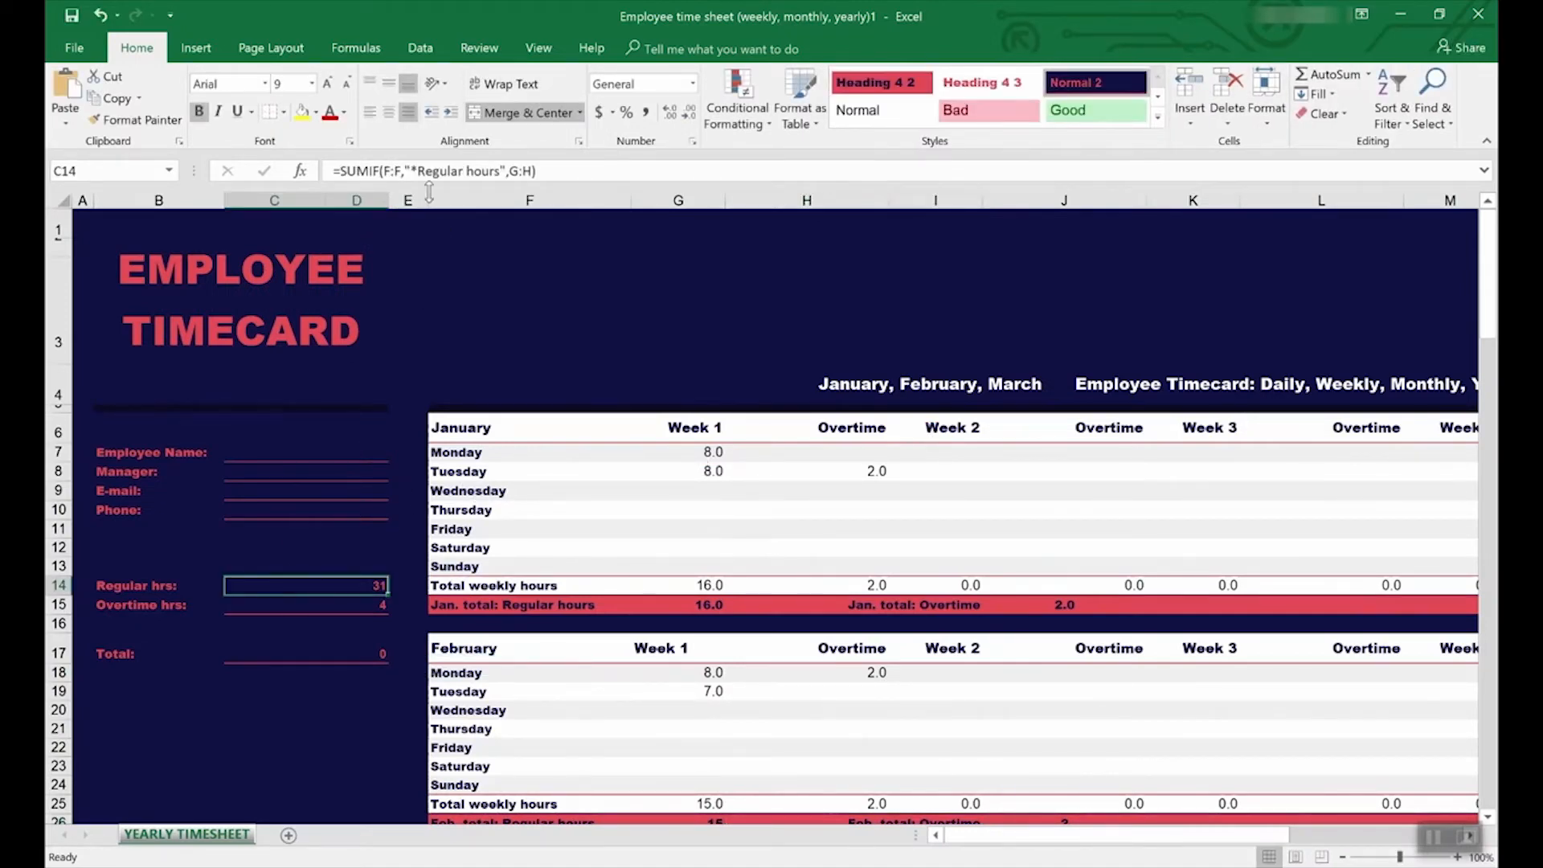
left_click(358, 607)
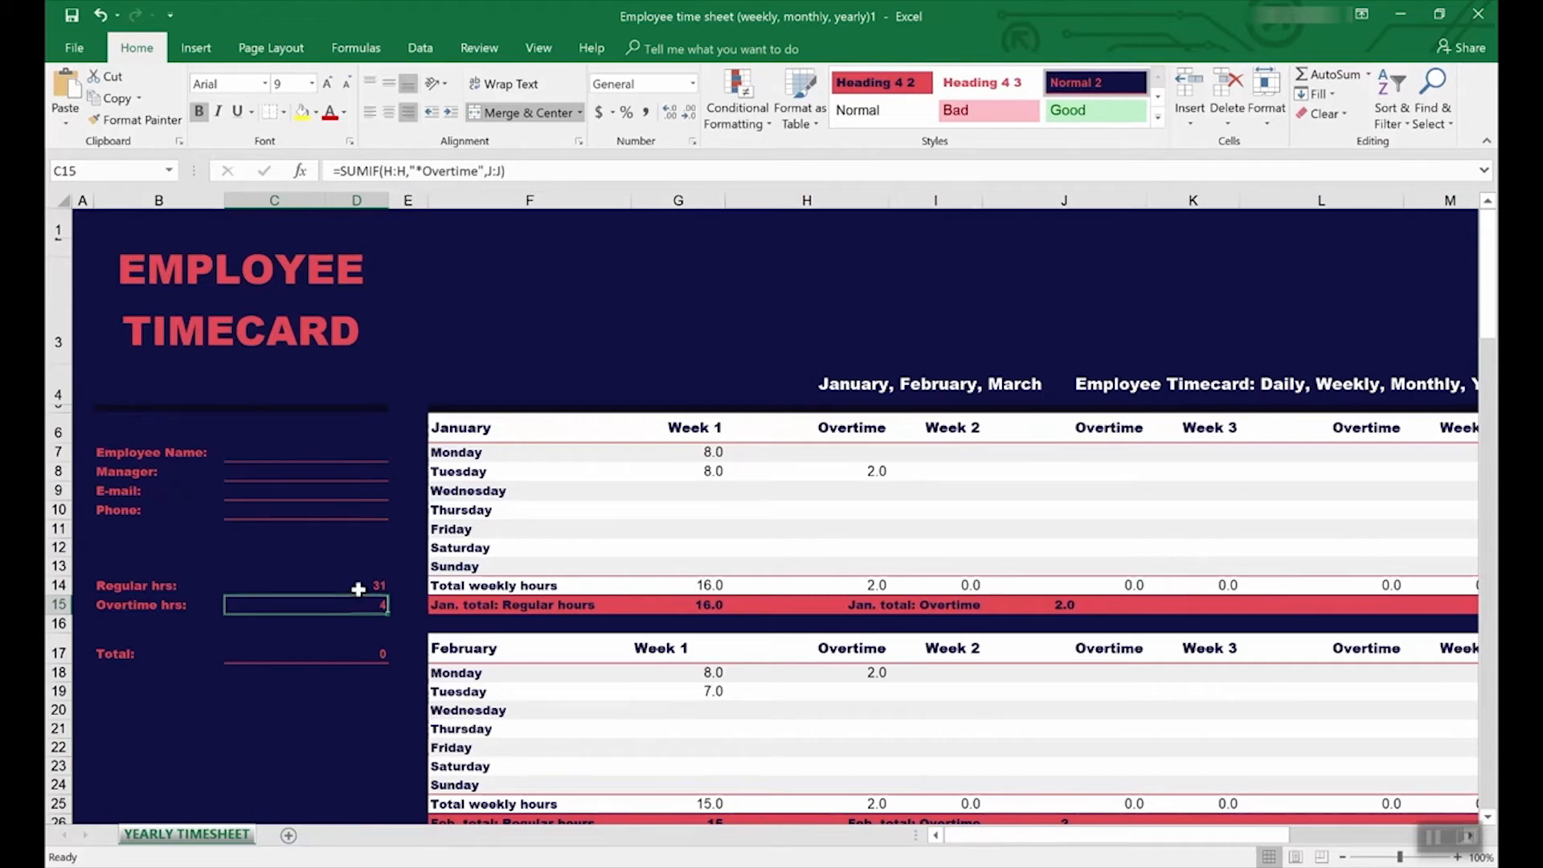
left_click(475, 49)
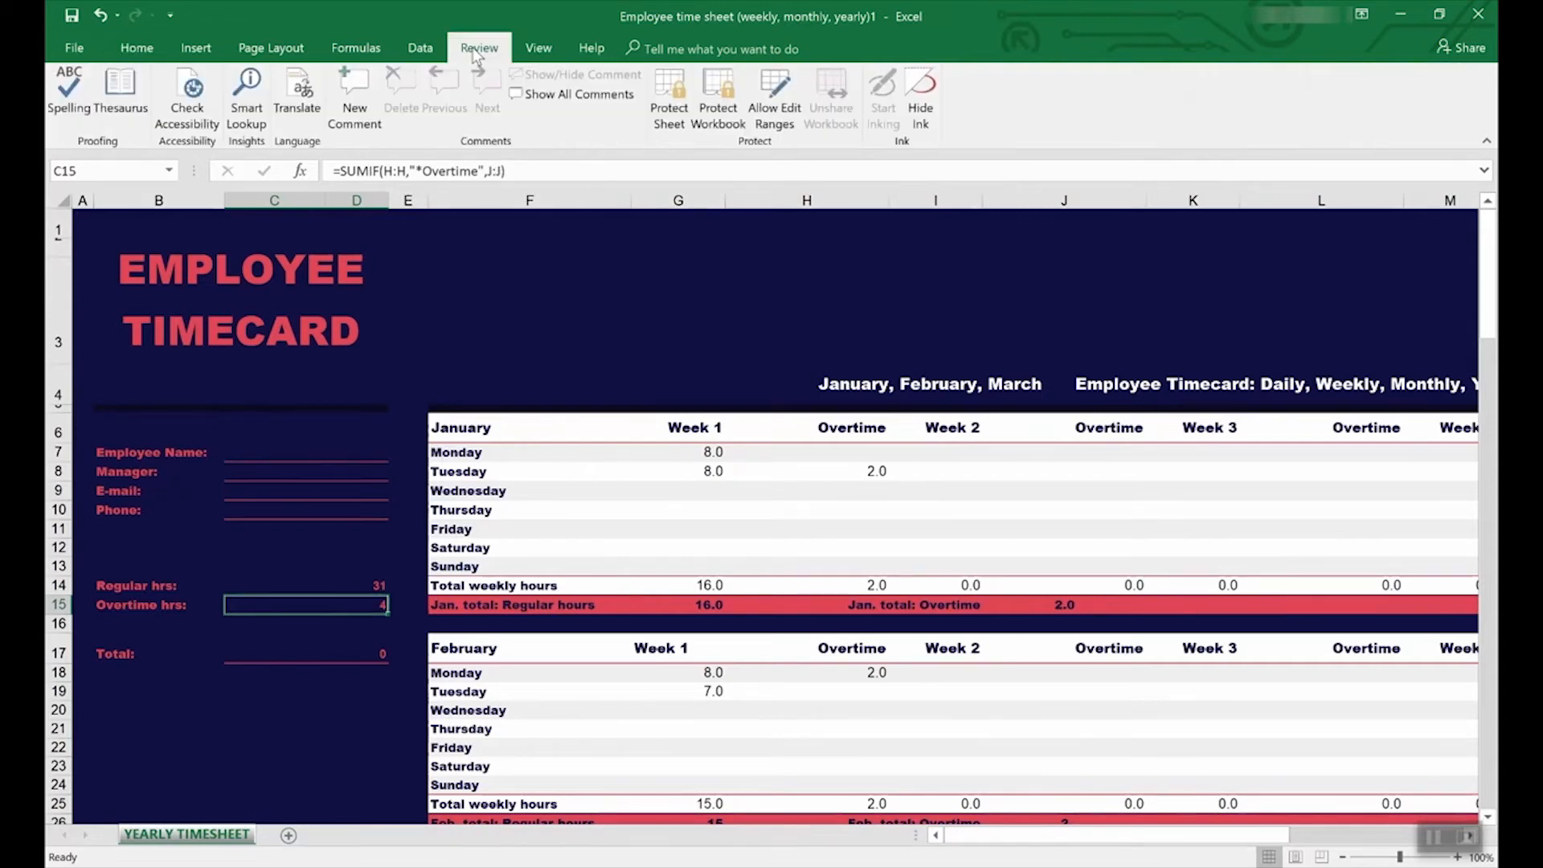
left_click(356, 48)
left_click(788, 81)
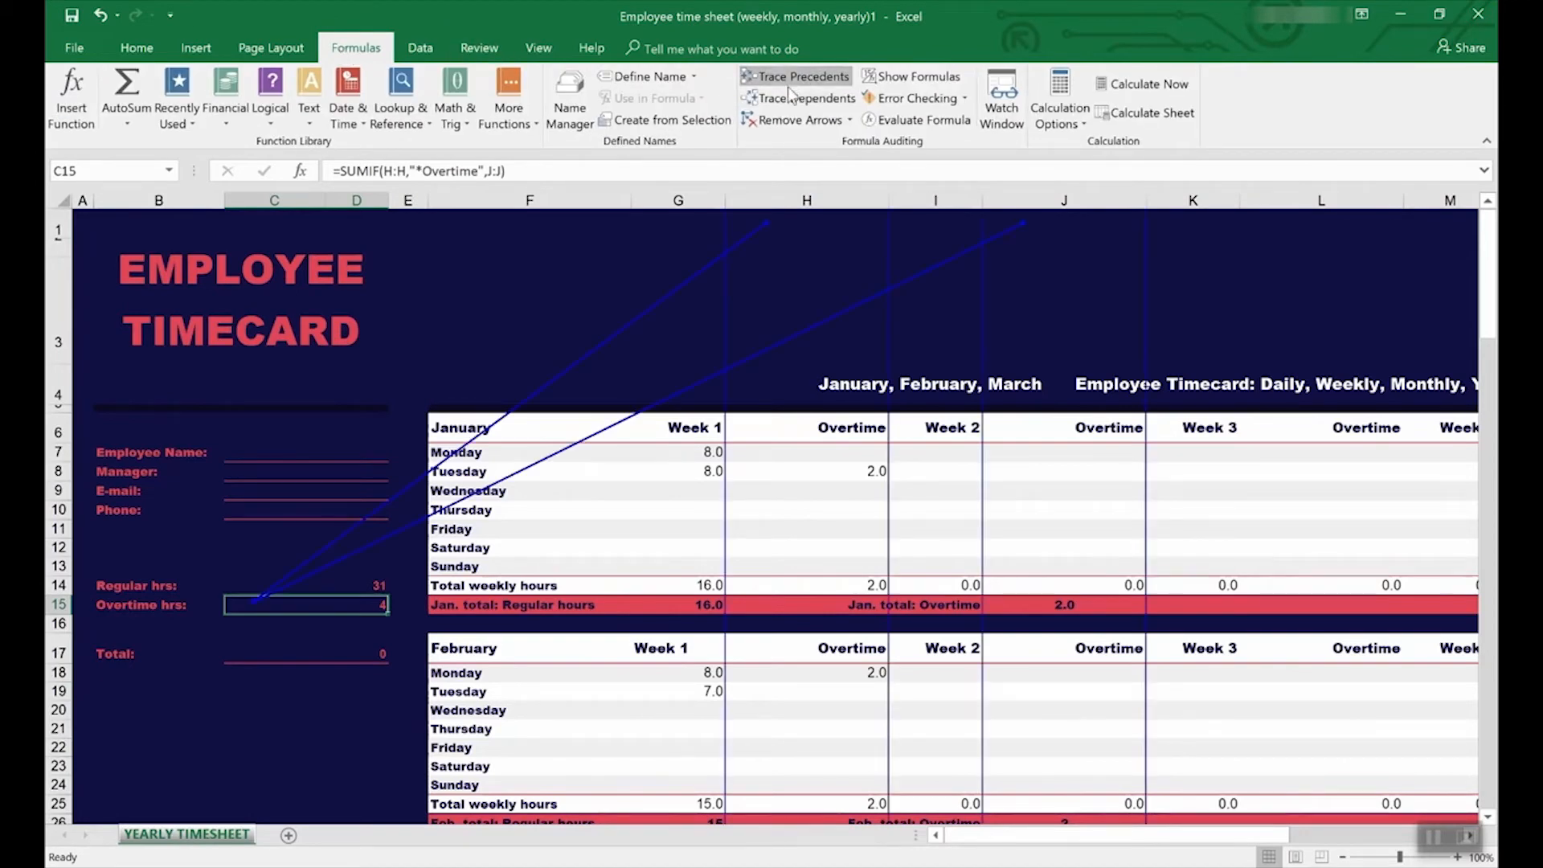
scroll(790, 590, "down", 7)
scroll(790, 589, "up", 7)
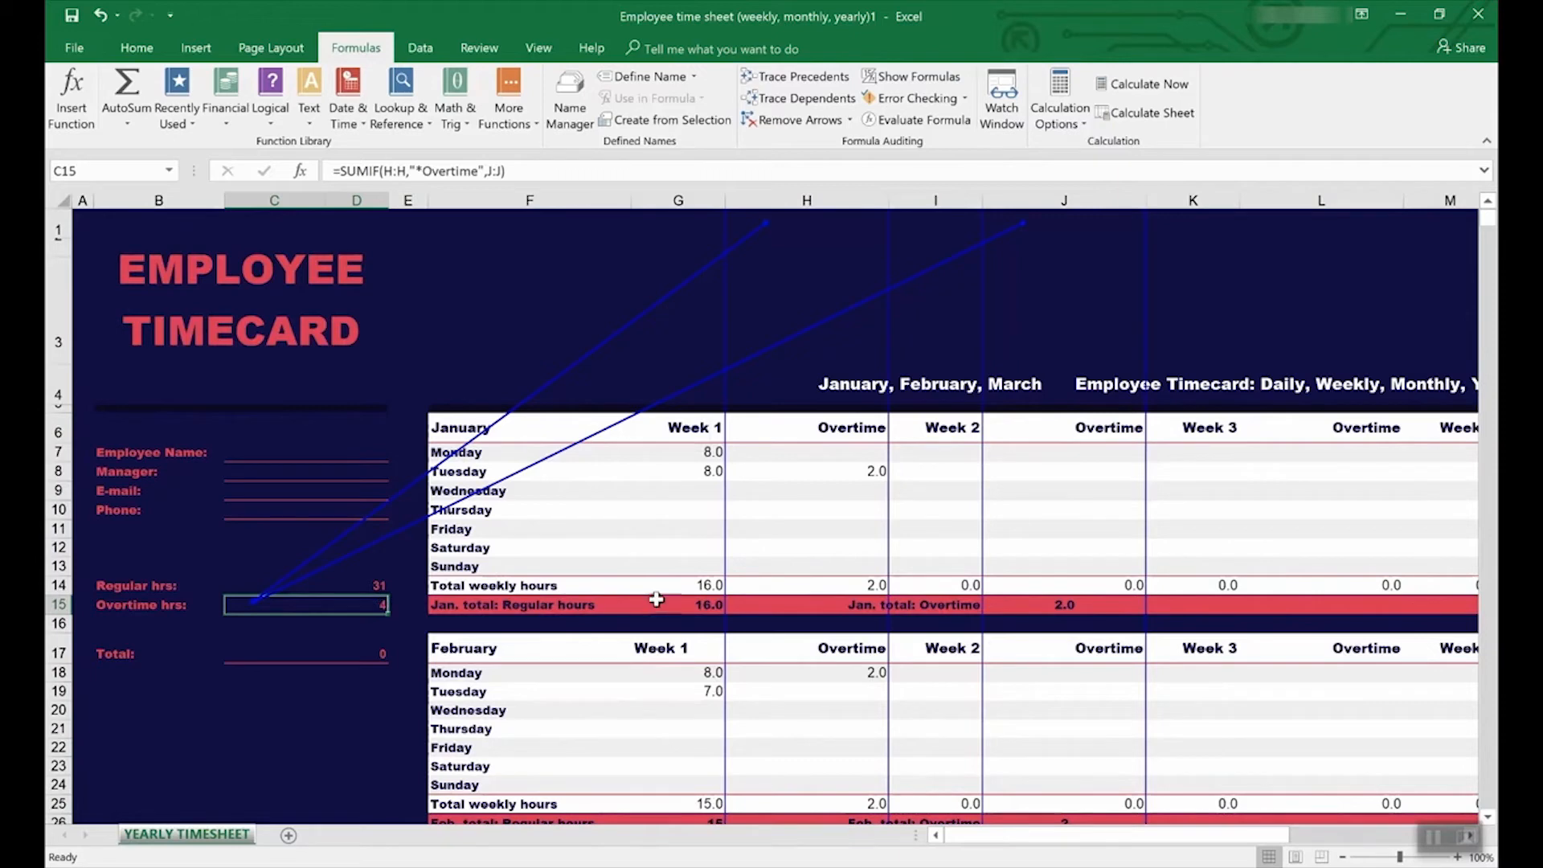
left_click(315, 586)
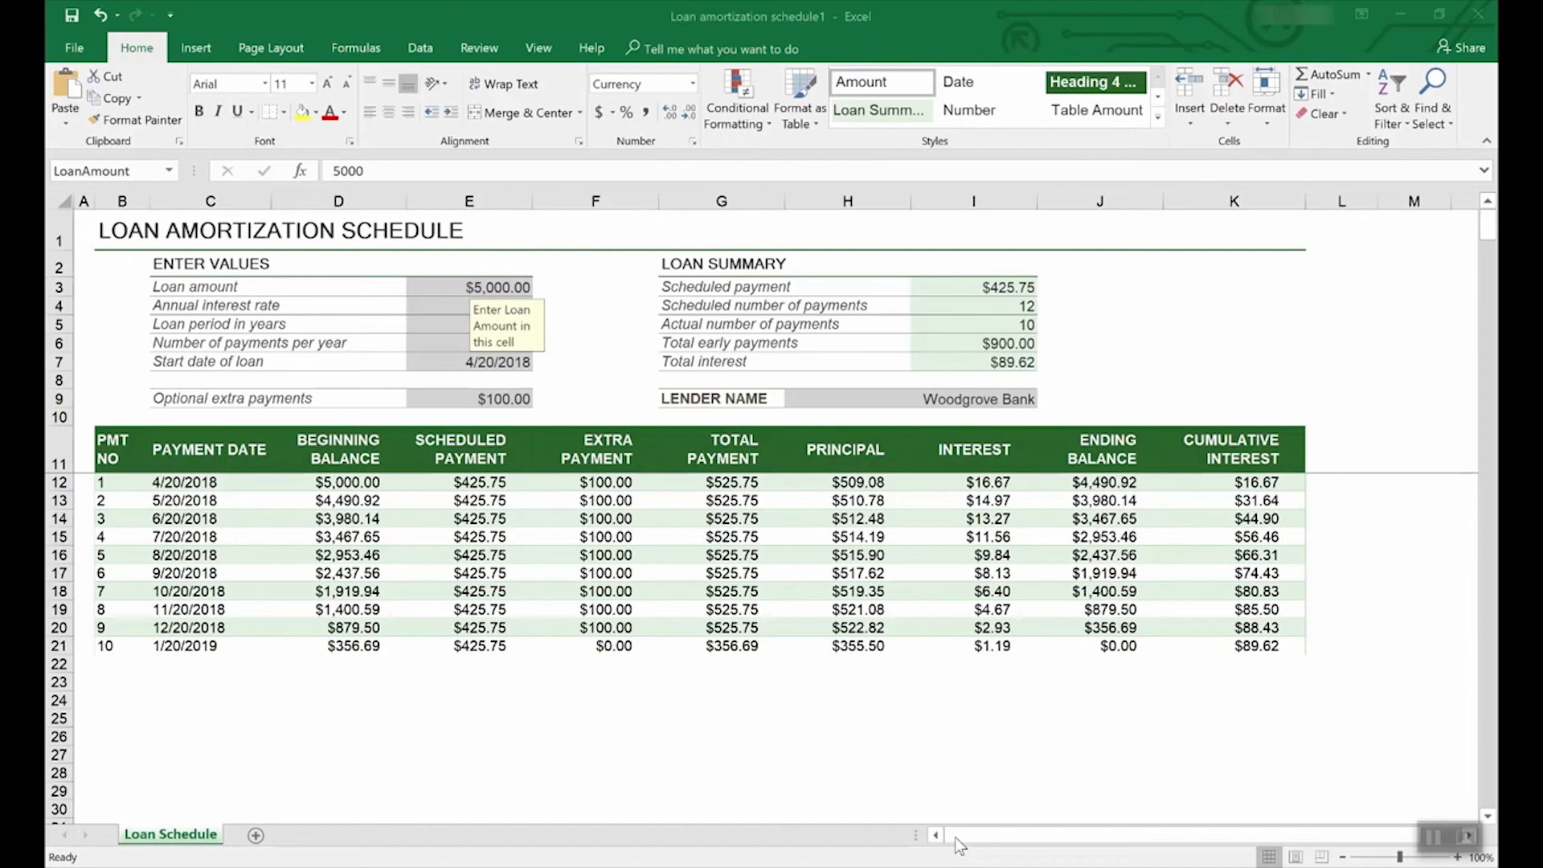
left_click(80, 44)
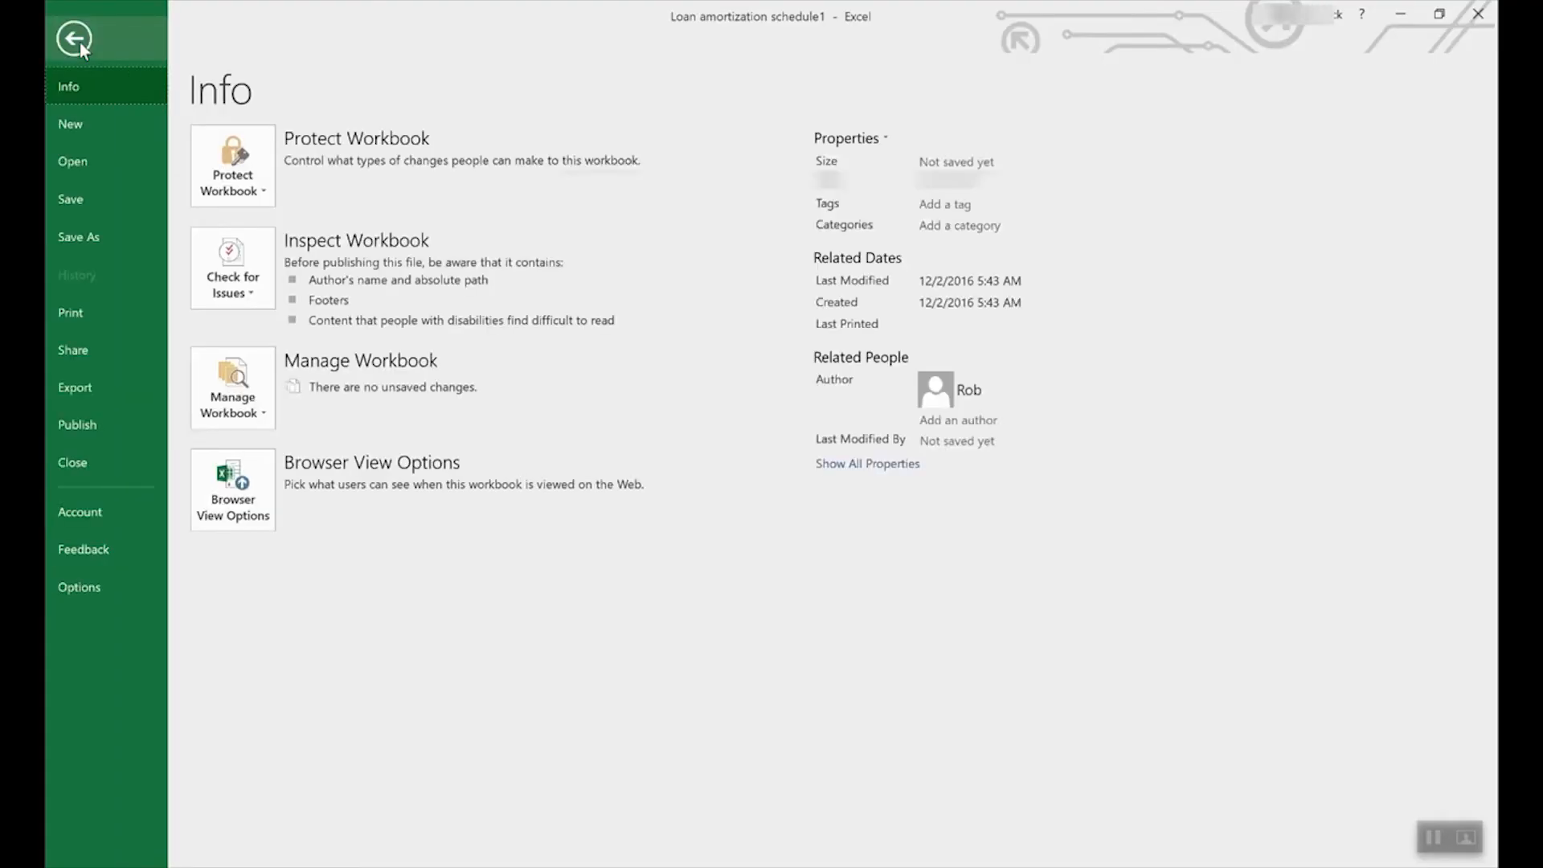
left_click(99, 236)
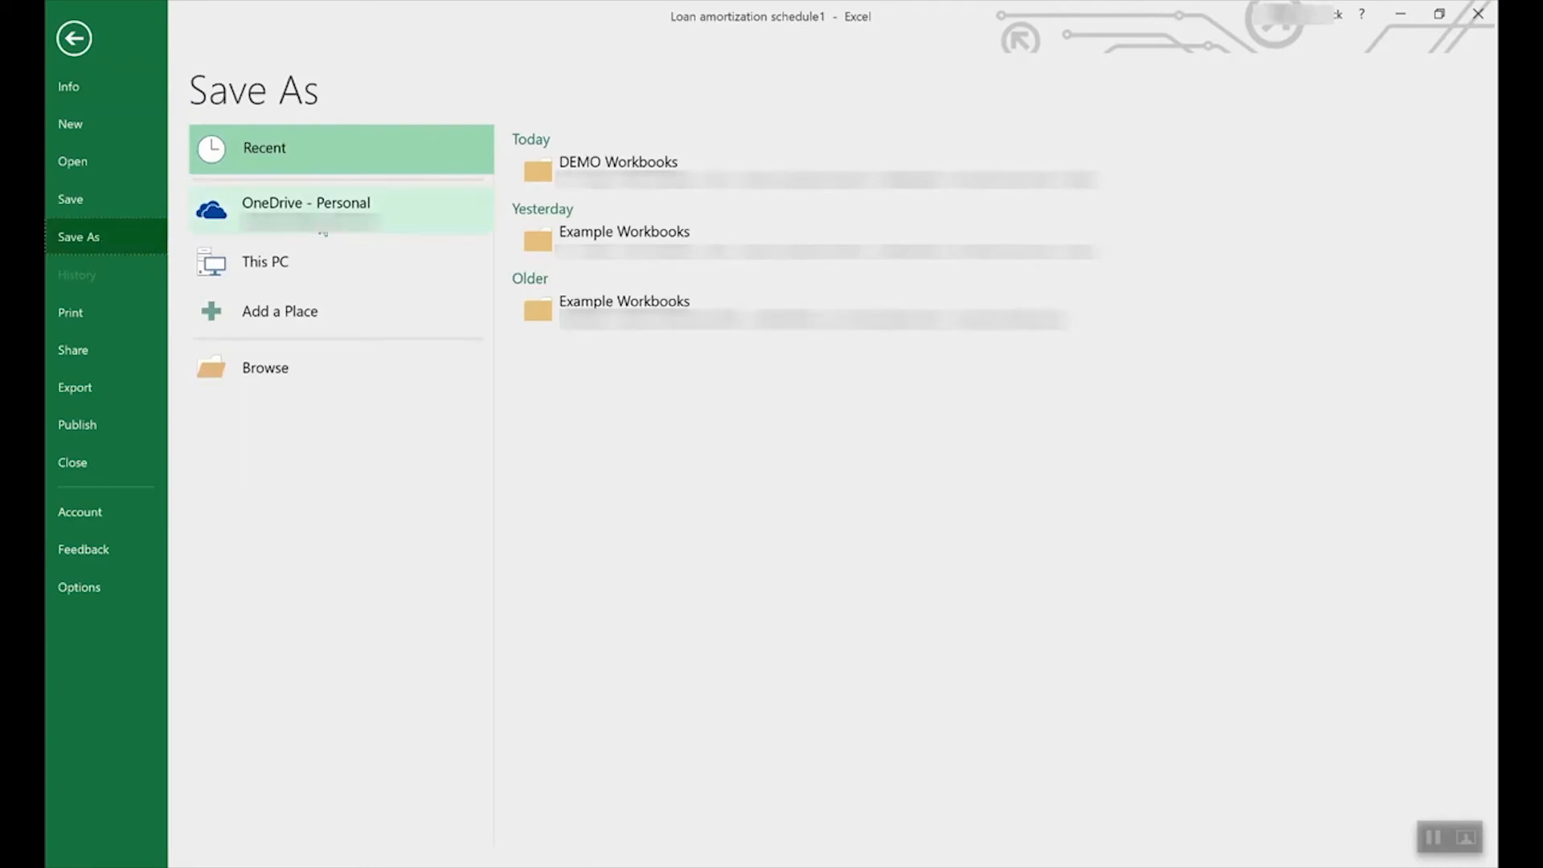
left_click(328, 213)
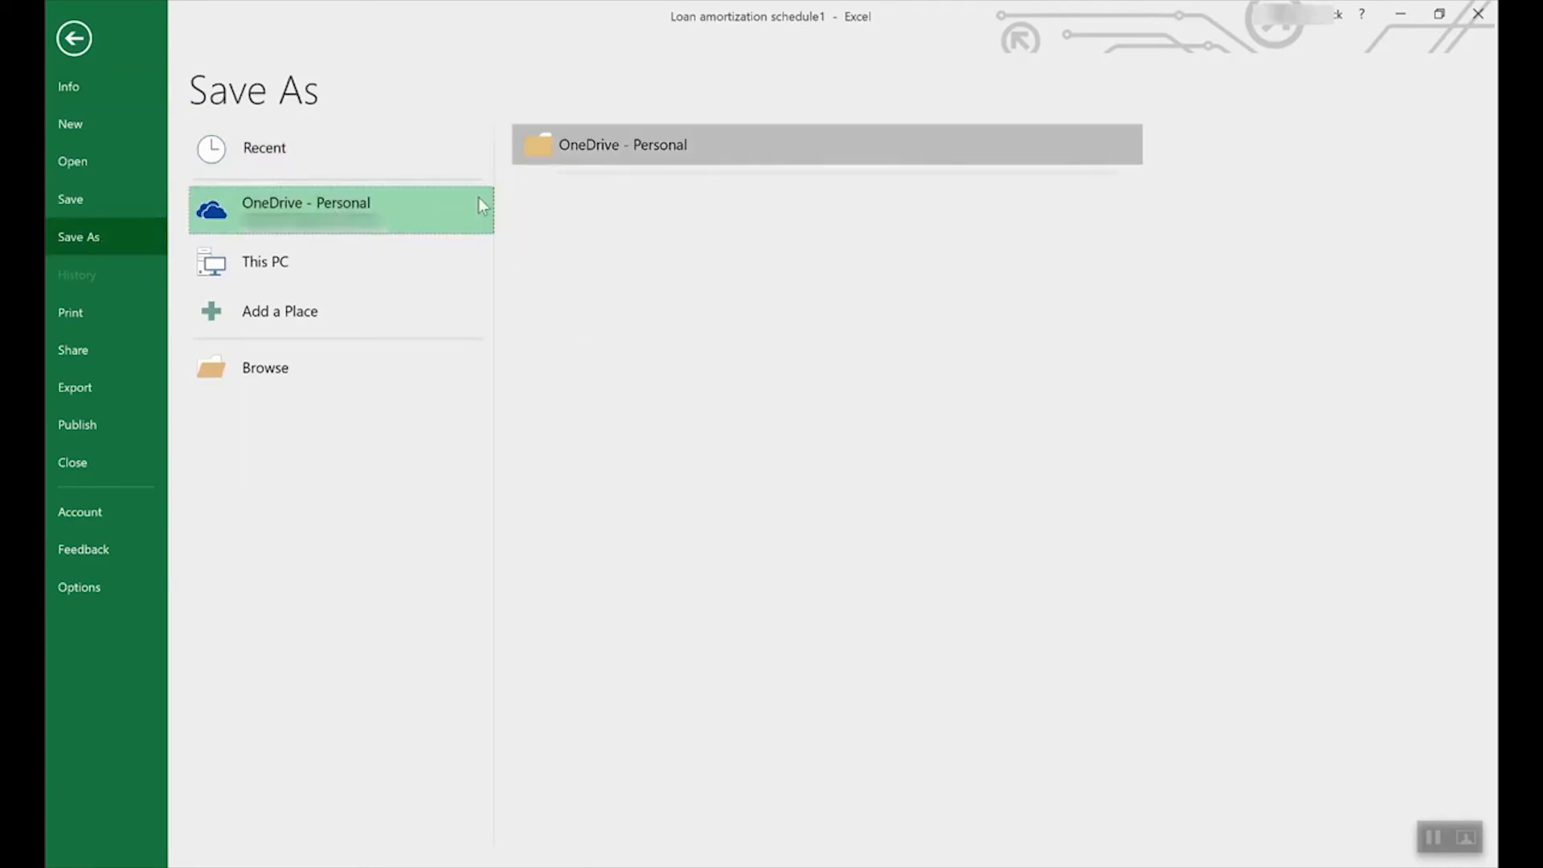
left_click(291, 253)
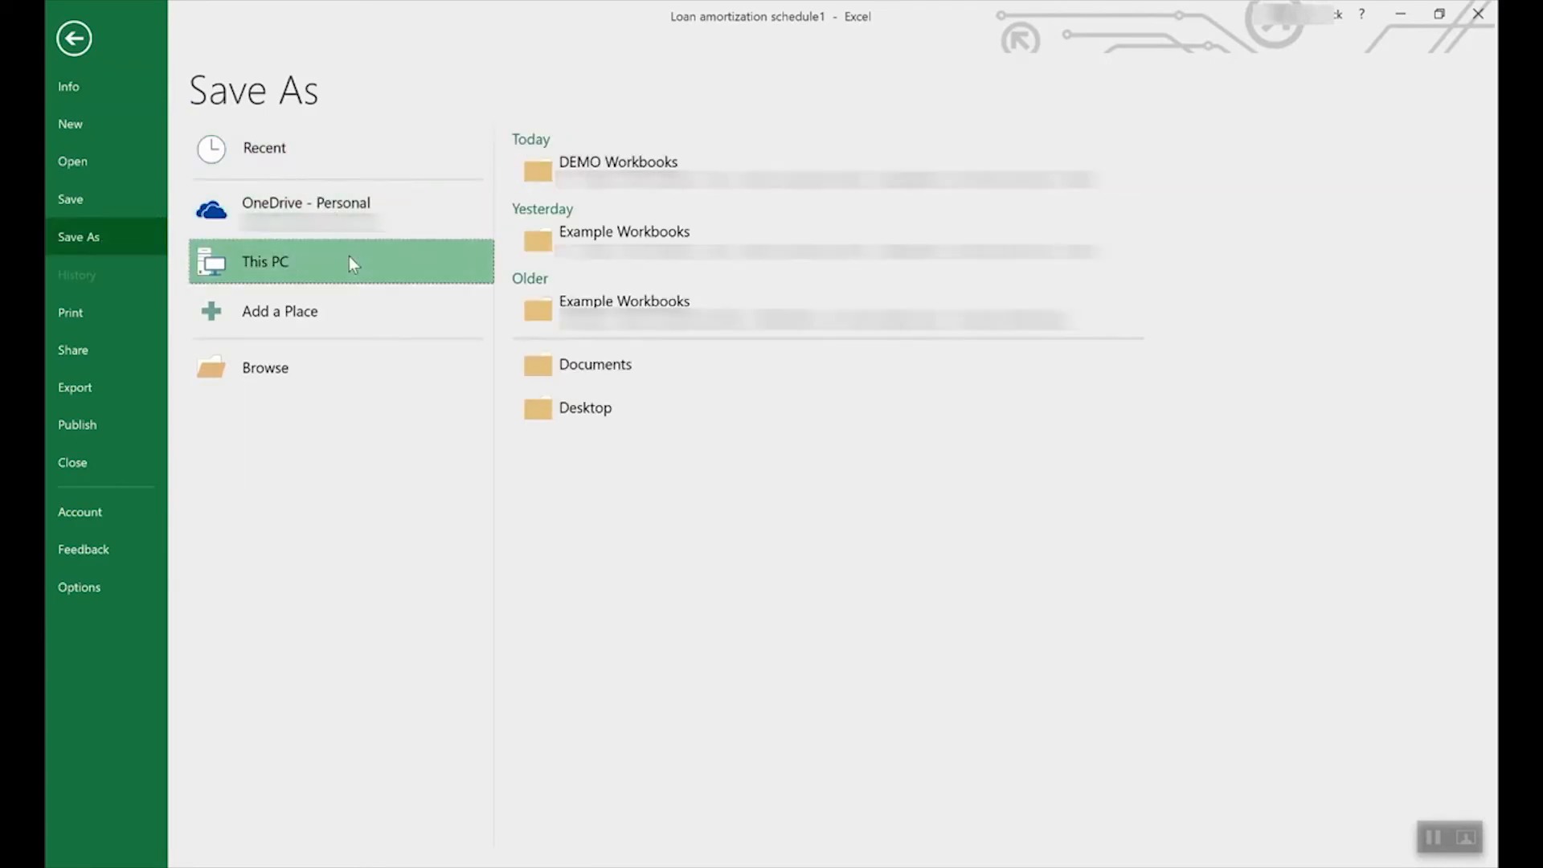
double_click(417, 252)
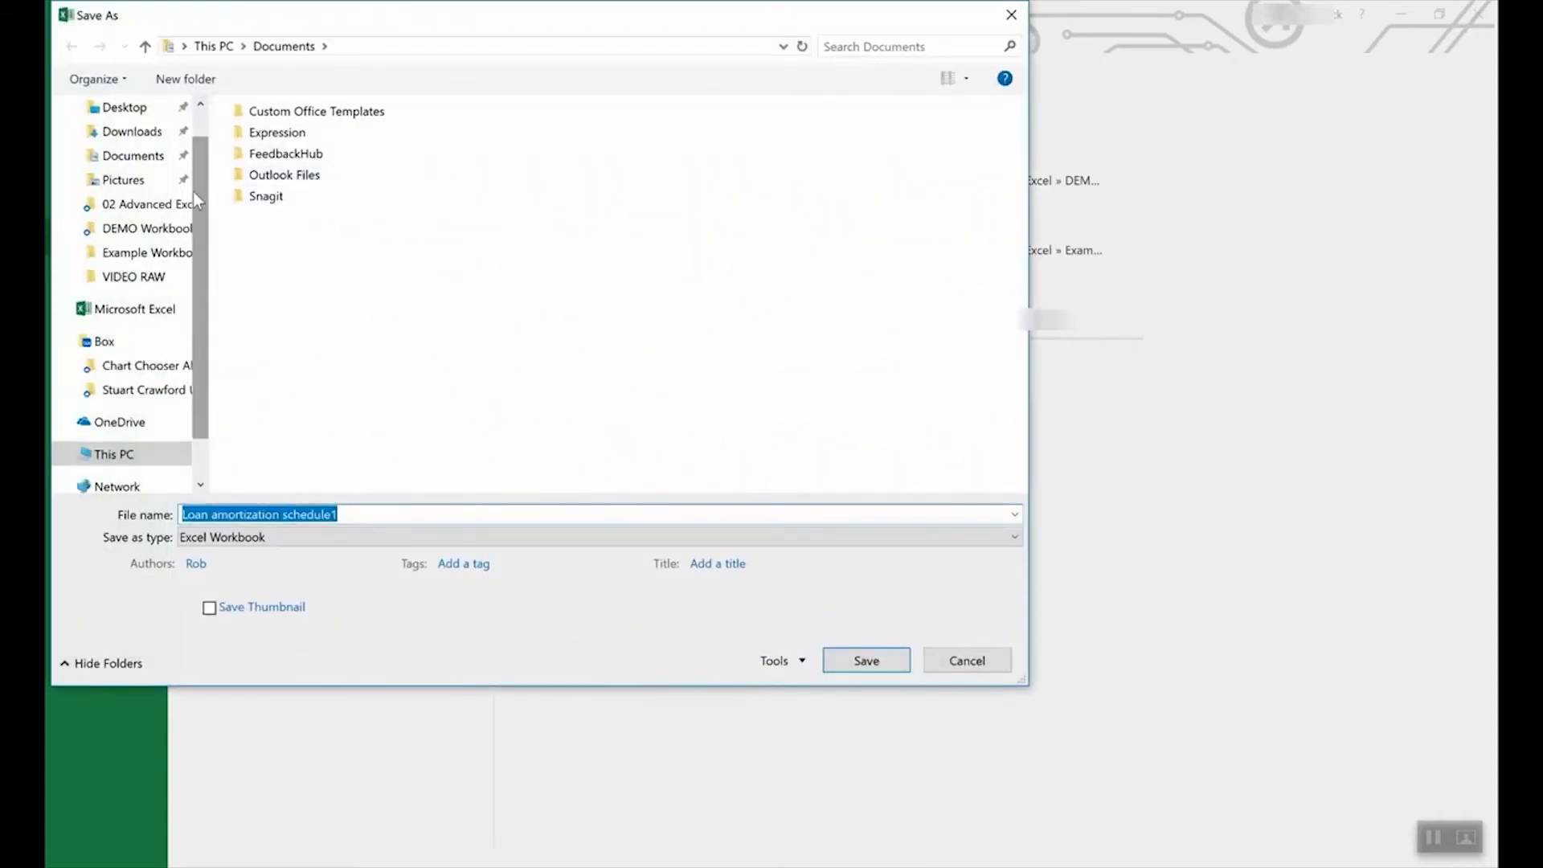
left_click(291, 537)
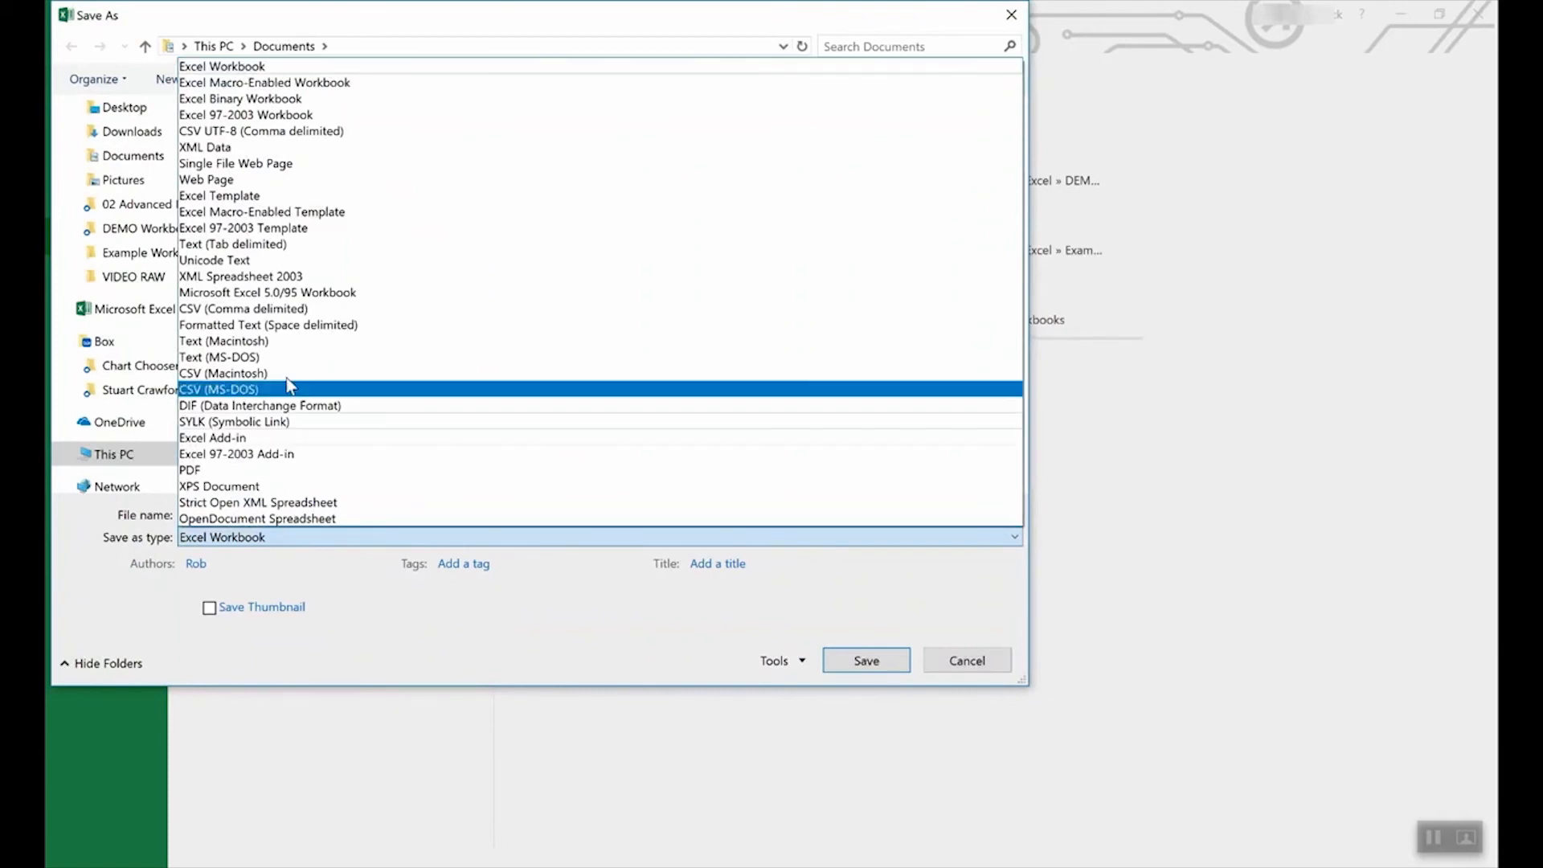
left_click(254, 196)
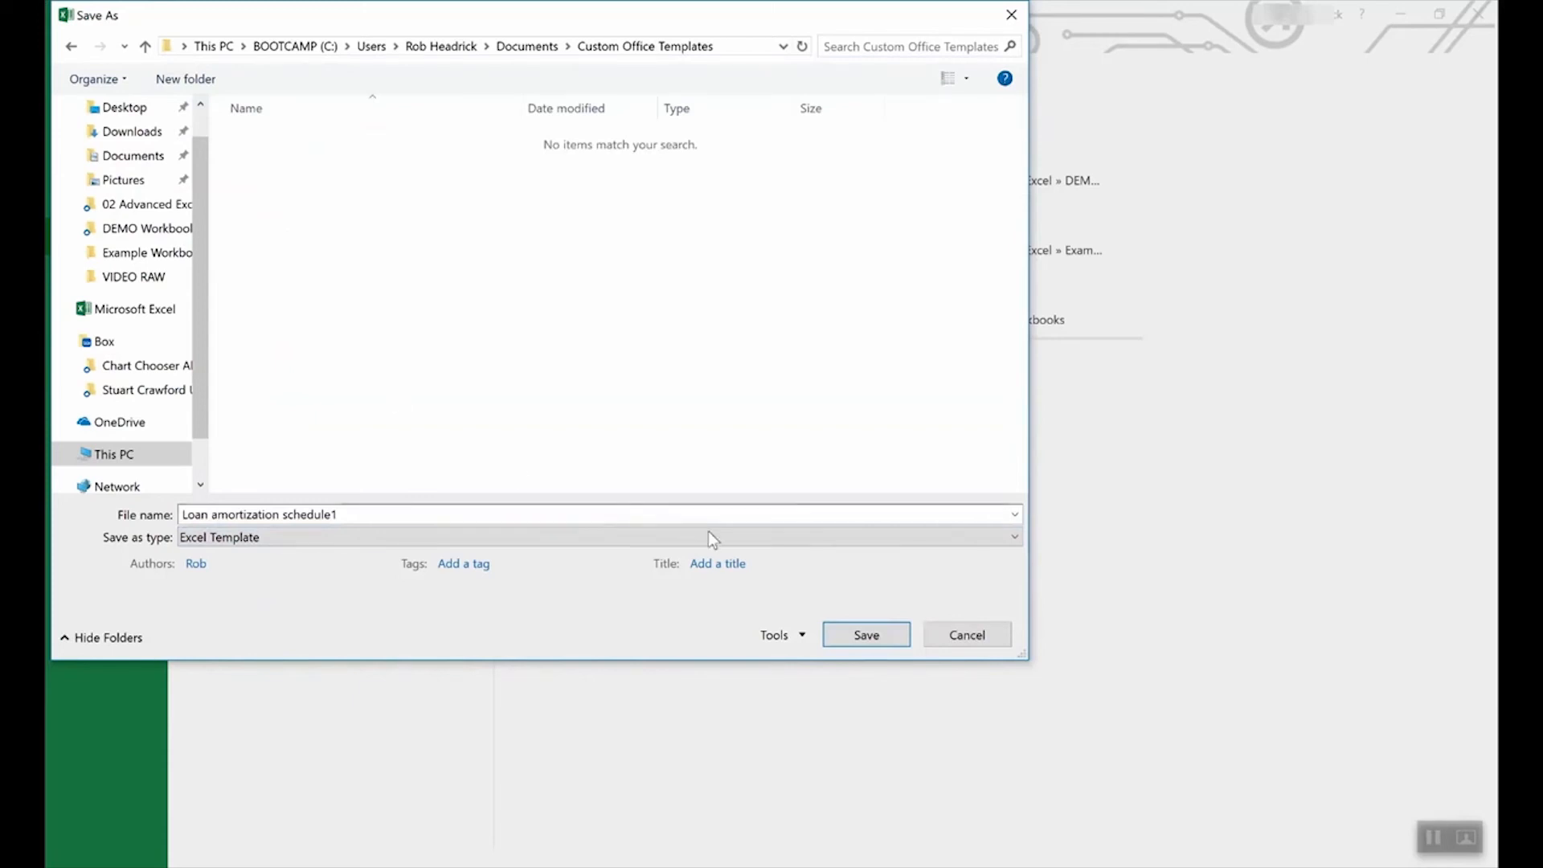
left_click(968, 634)
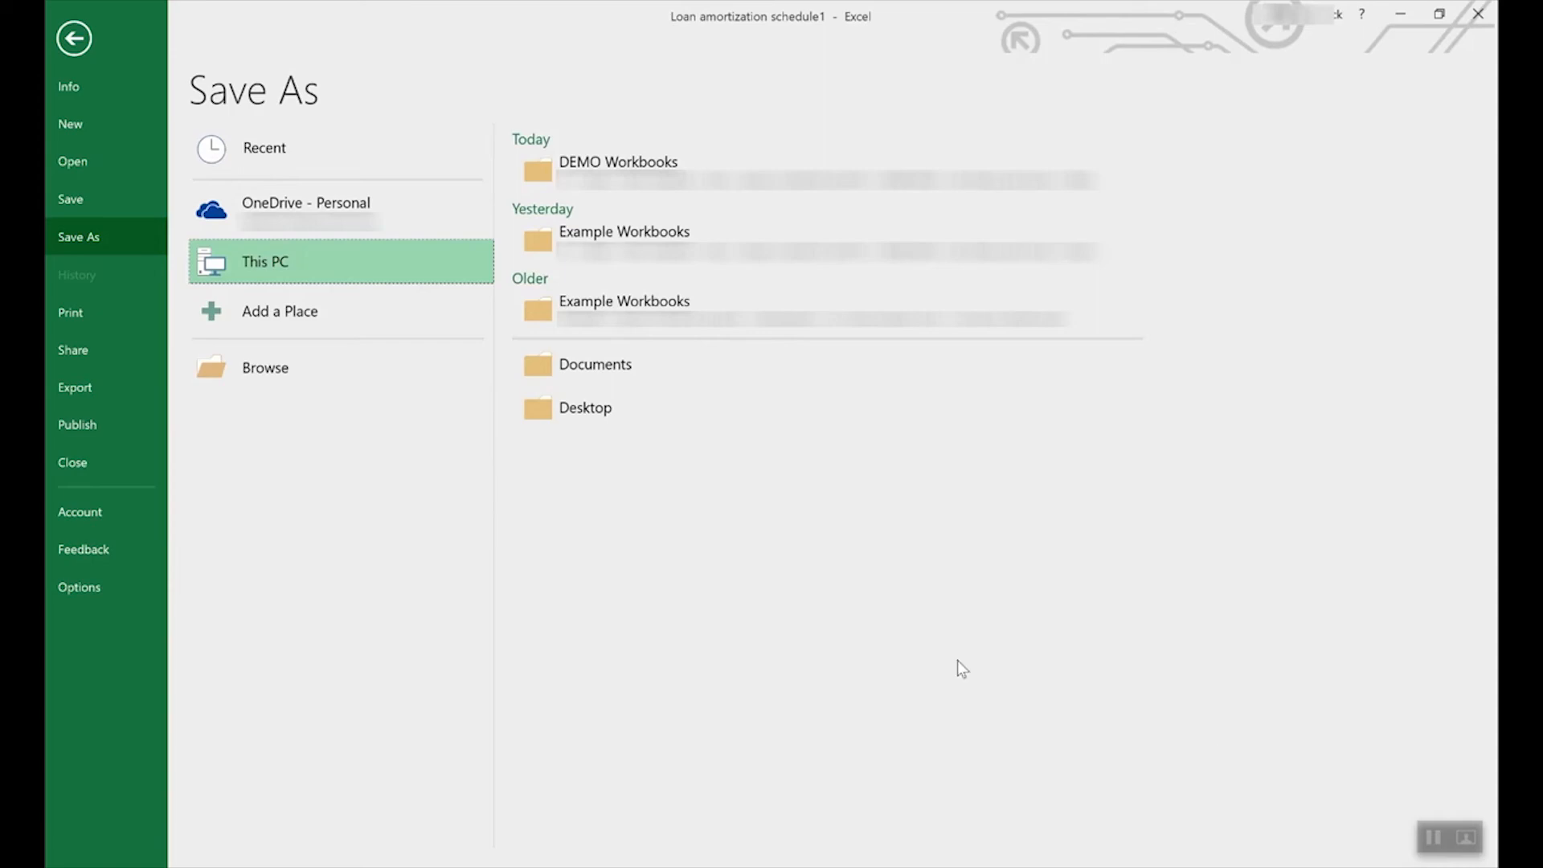
left_click(72, 38)
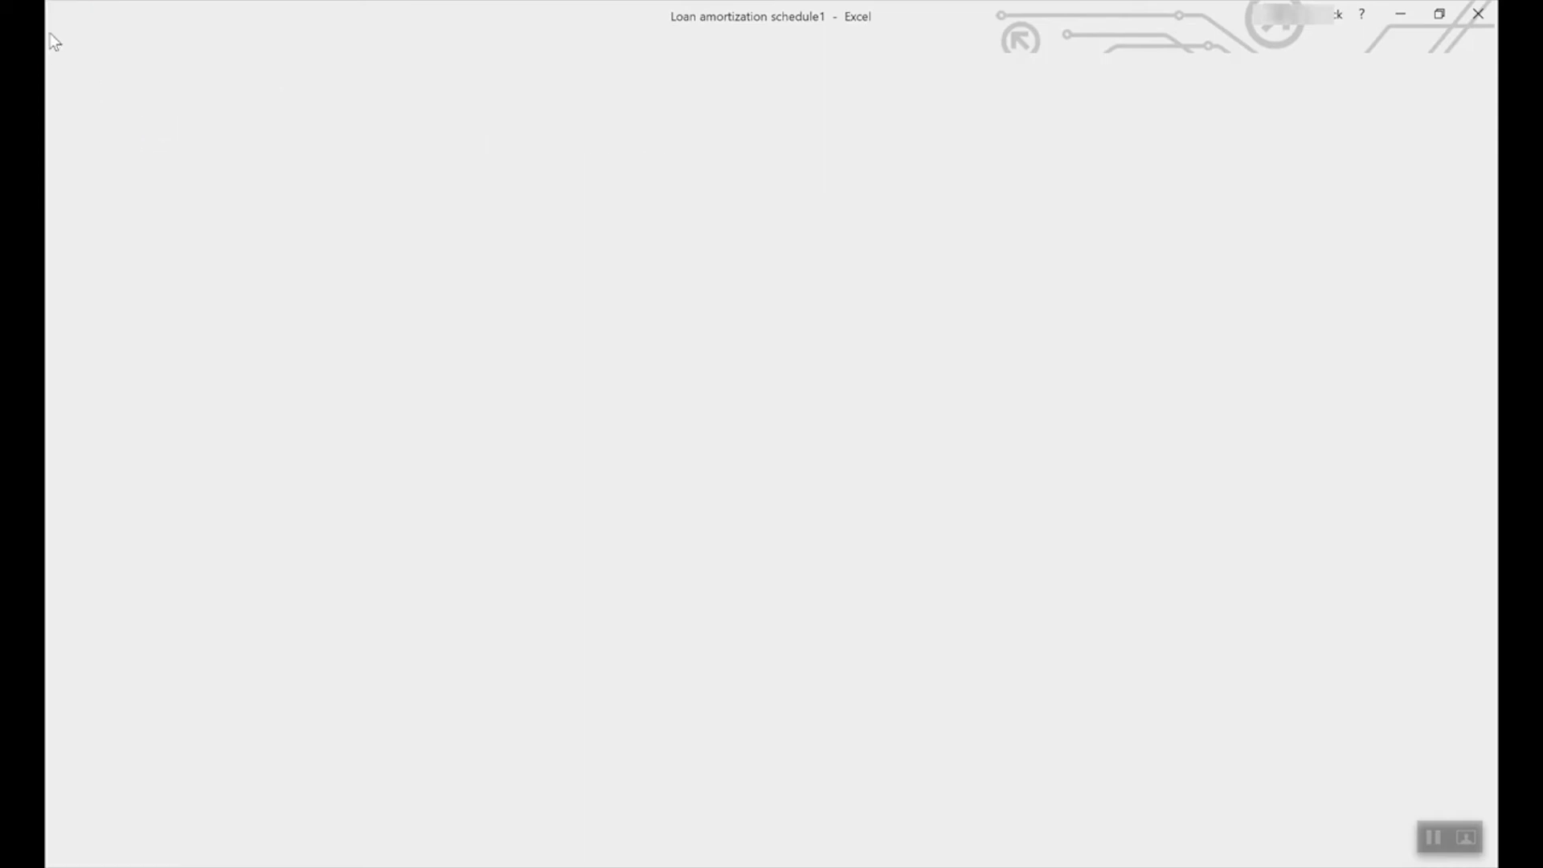